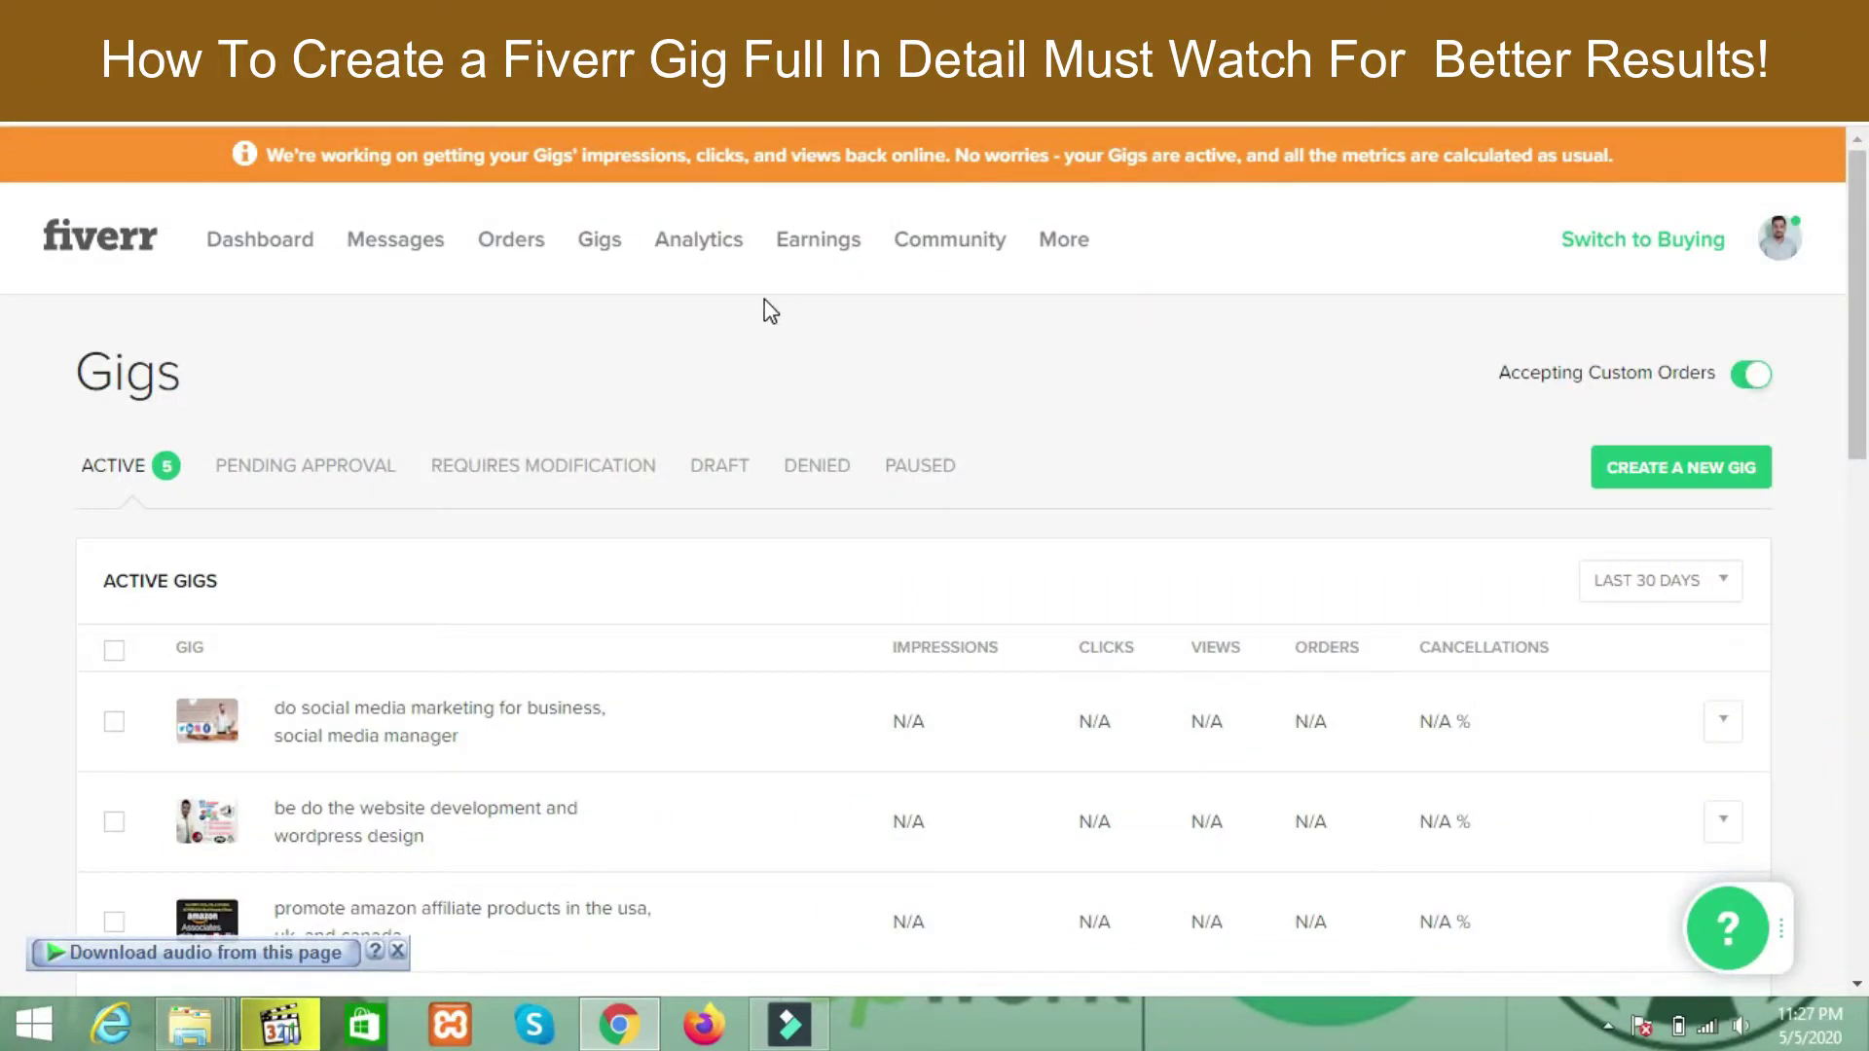
- Open the Gigs page and review the active gigs list, including its reporting-period options
{"action": "left_click_drag", "start_coordinate": [1856, 314], "coordinate": [1861, 209]}
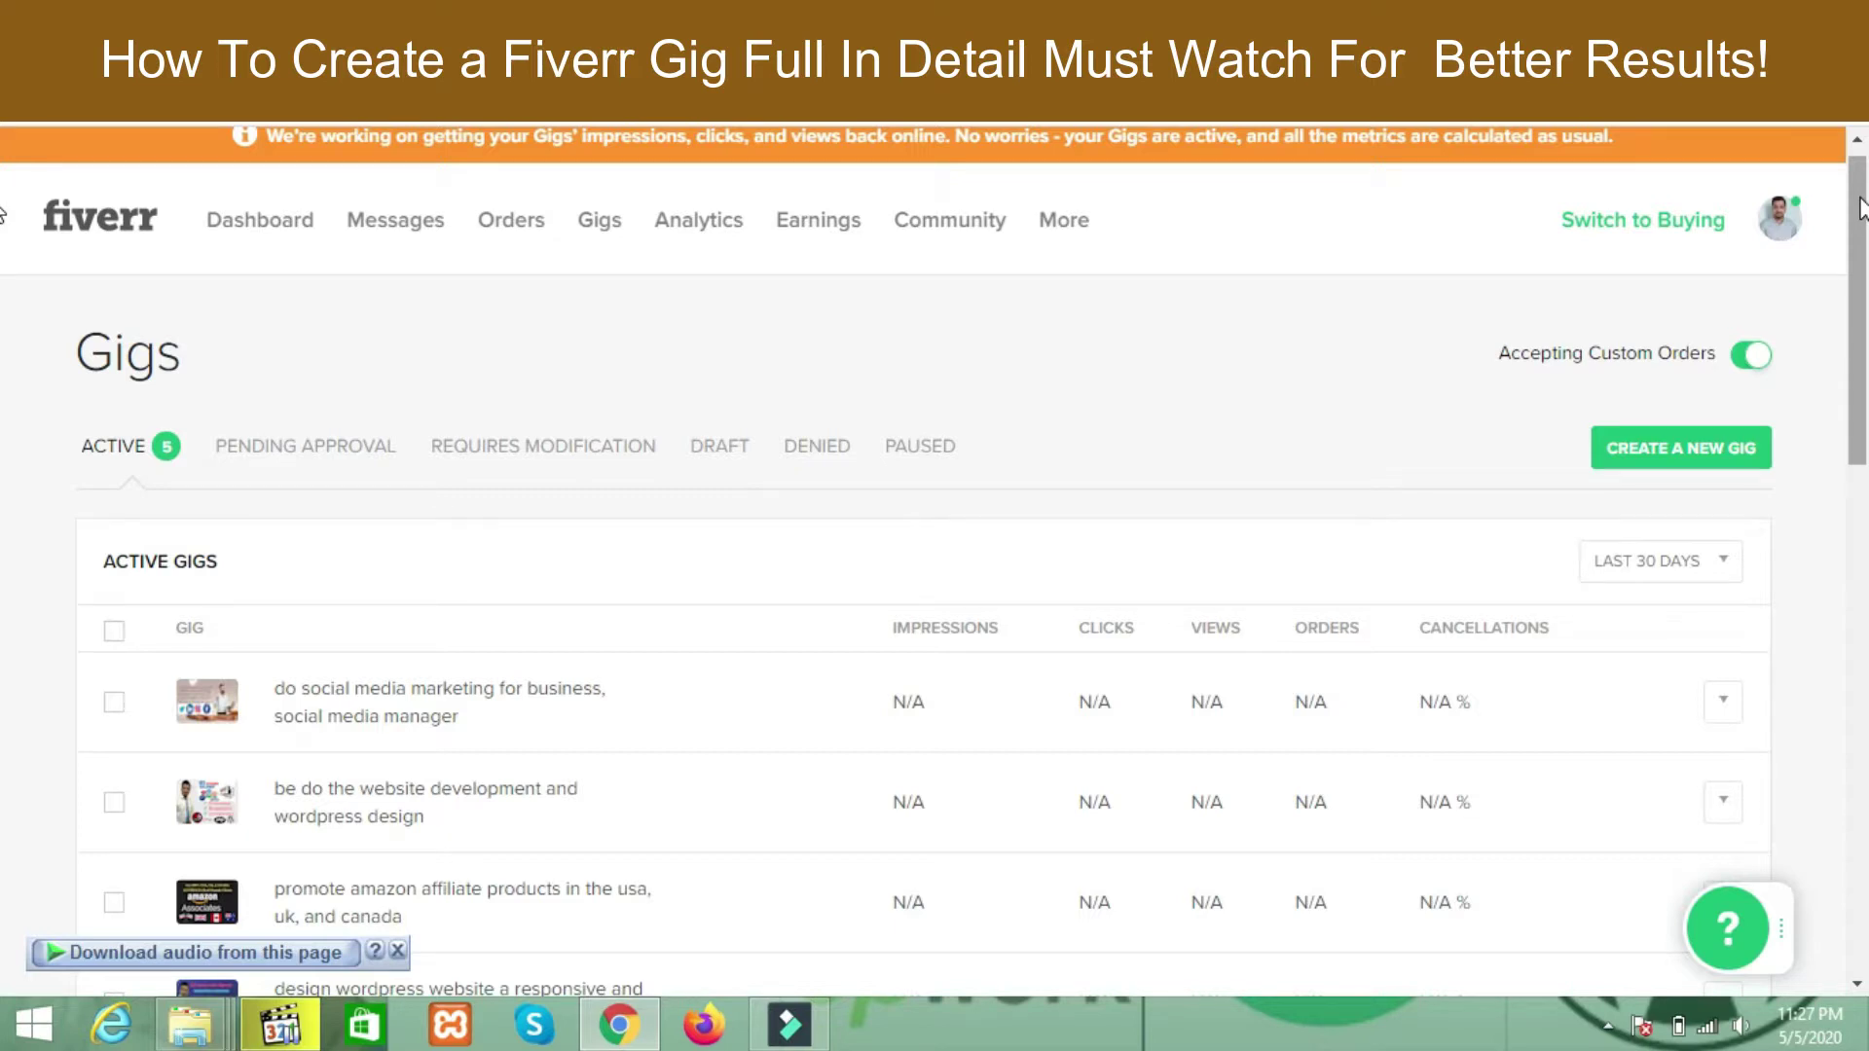
{"action": "scroll", "coordinate": [1859, 204], "scroll_direction": "up", "scroll_amount": 1}
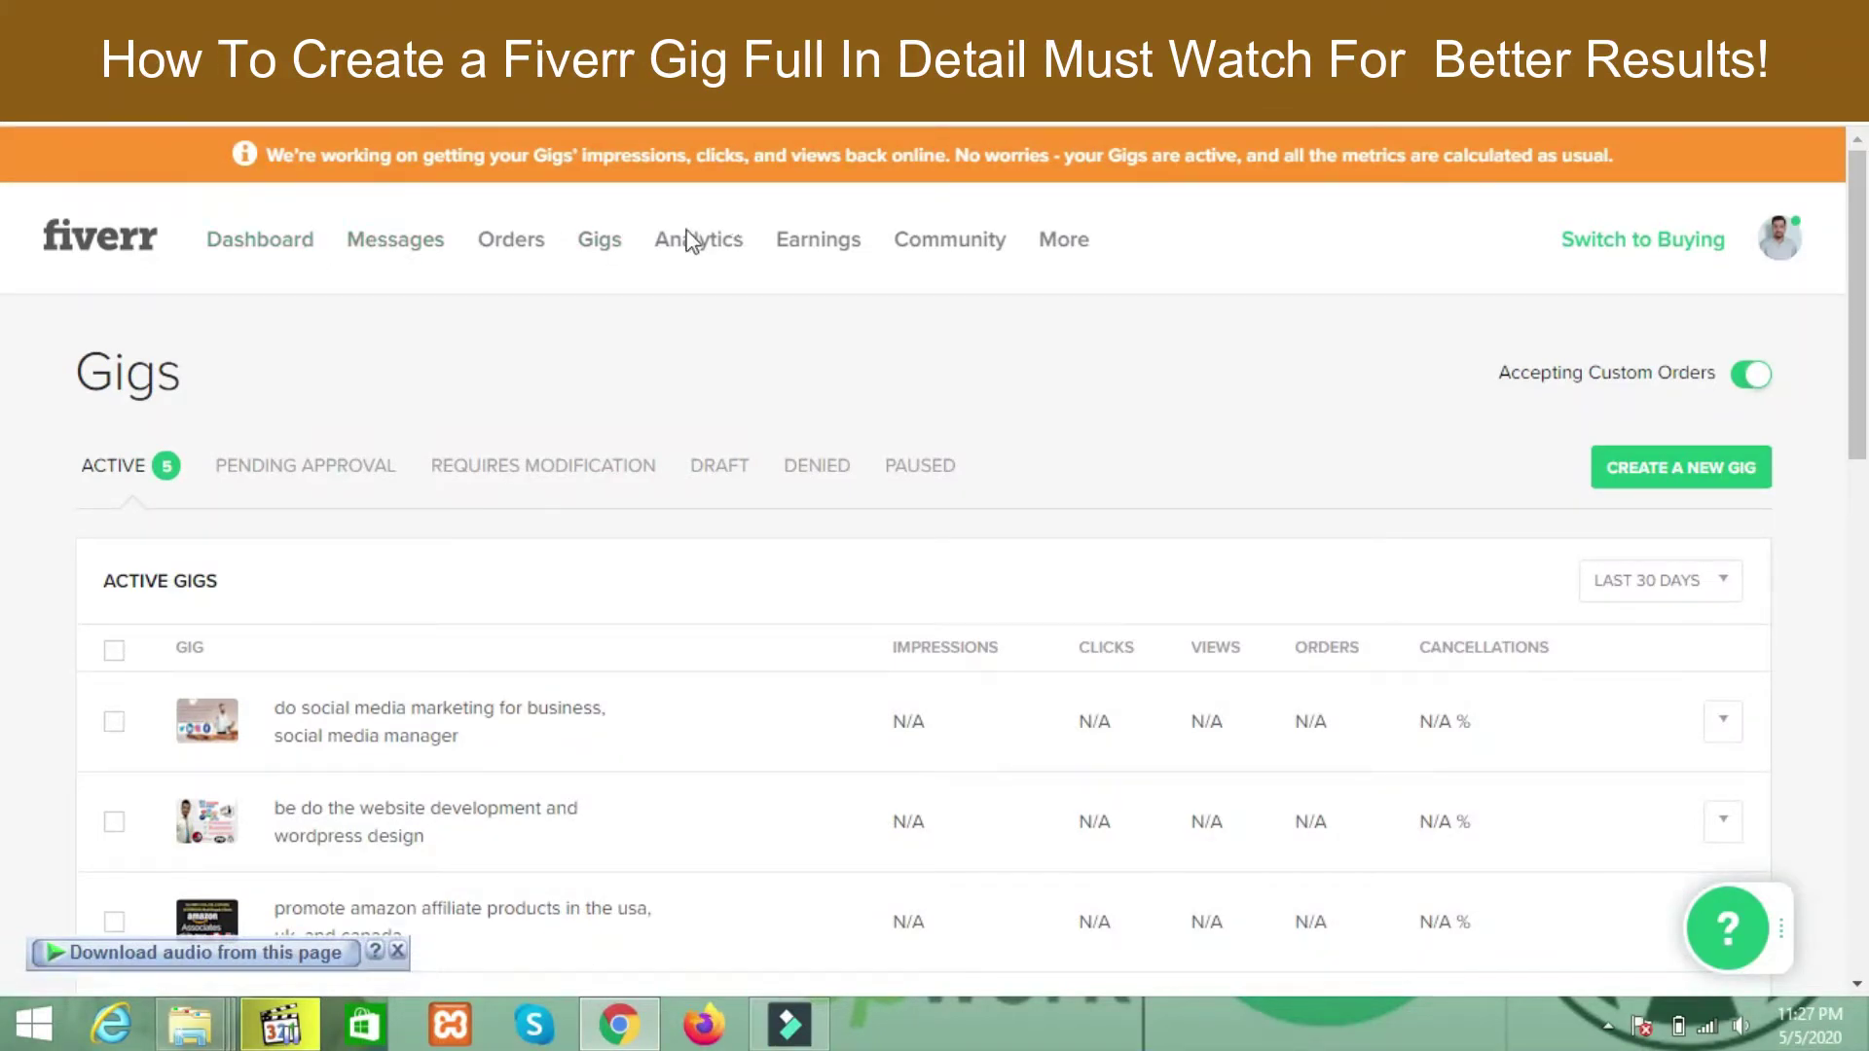
{"action": "left_click", "coordinate": [601, 245]}
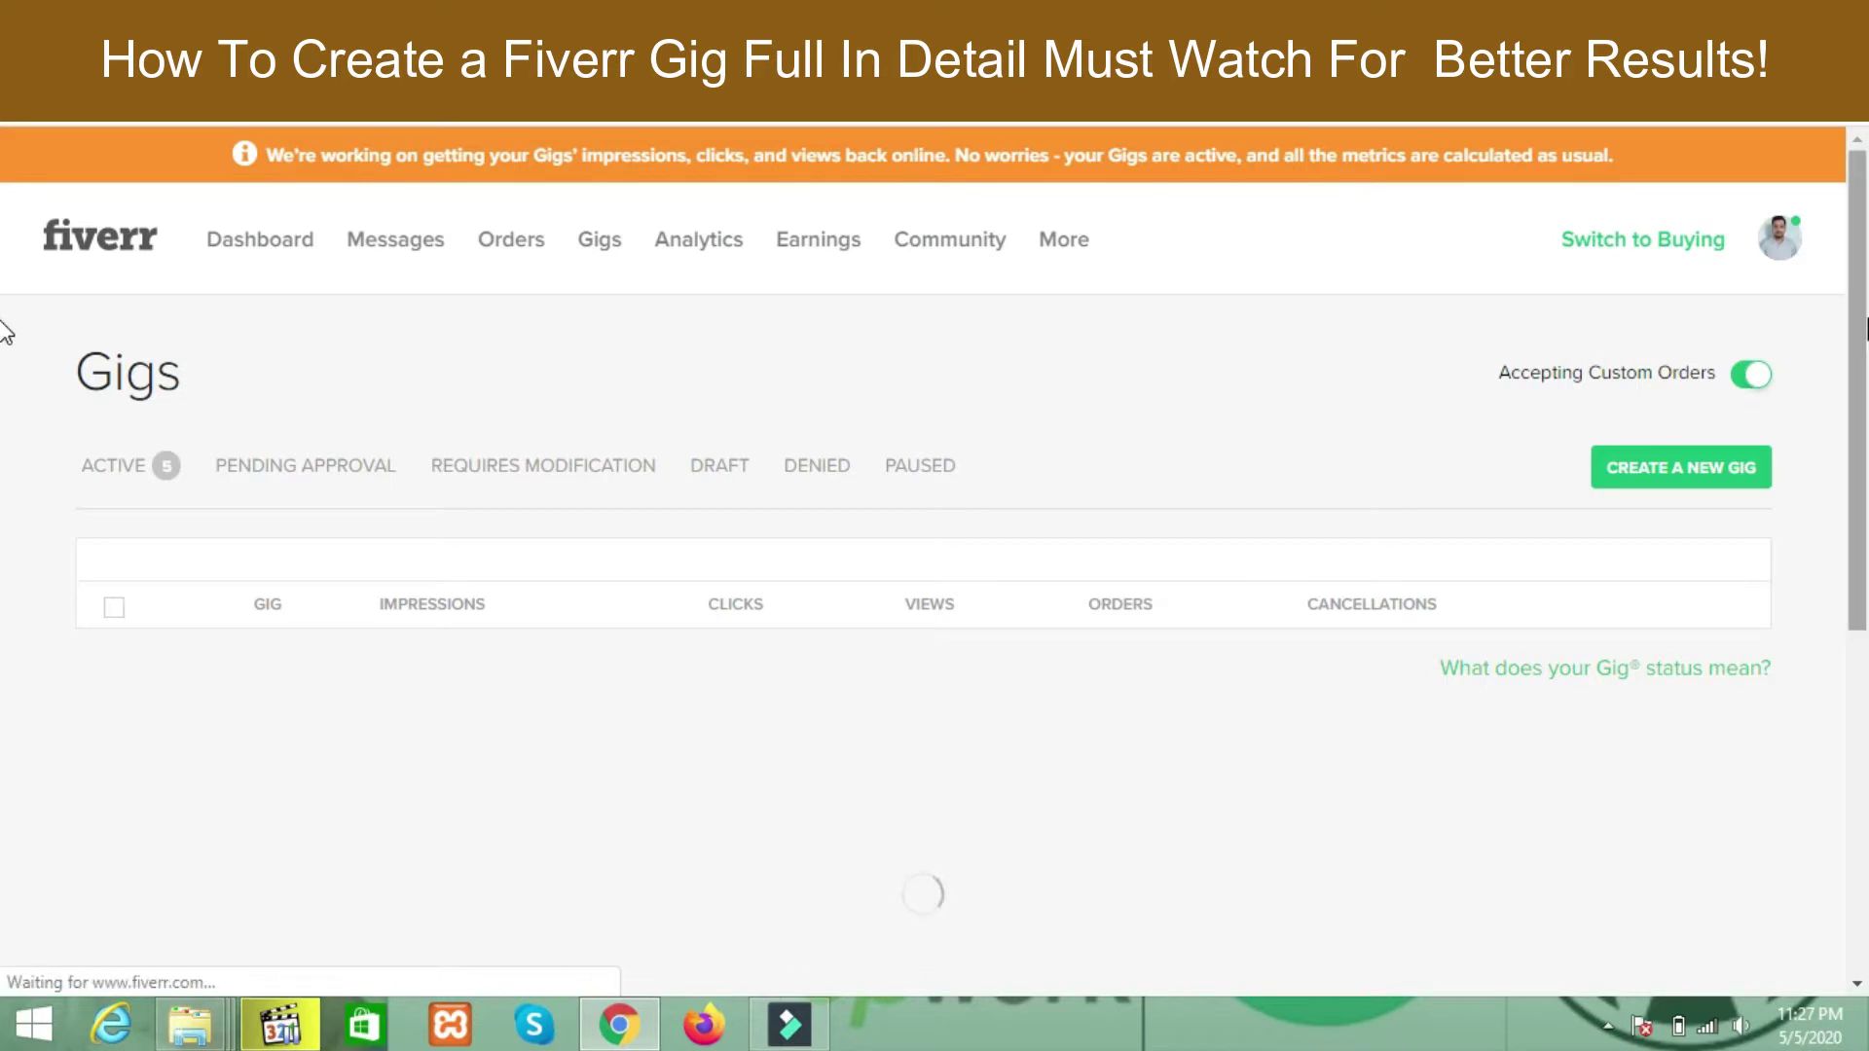
{"action": "scroll", "coordinate": [2, 408], "scroll_direction": "down", "scroll_amount": 2}
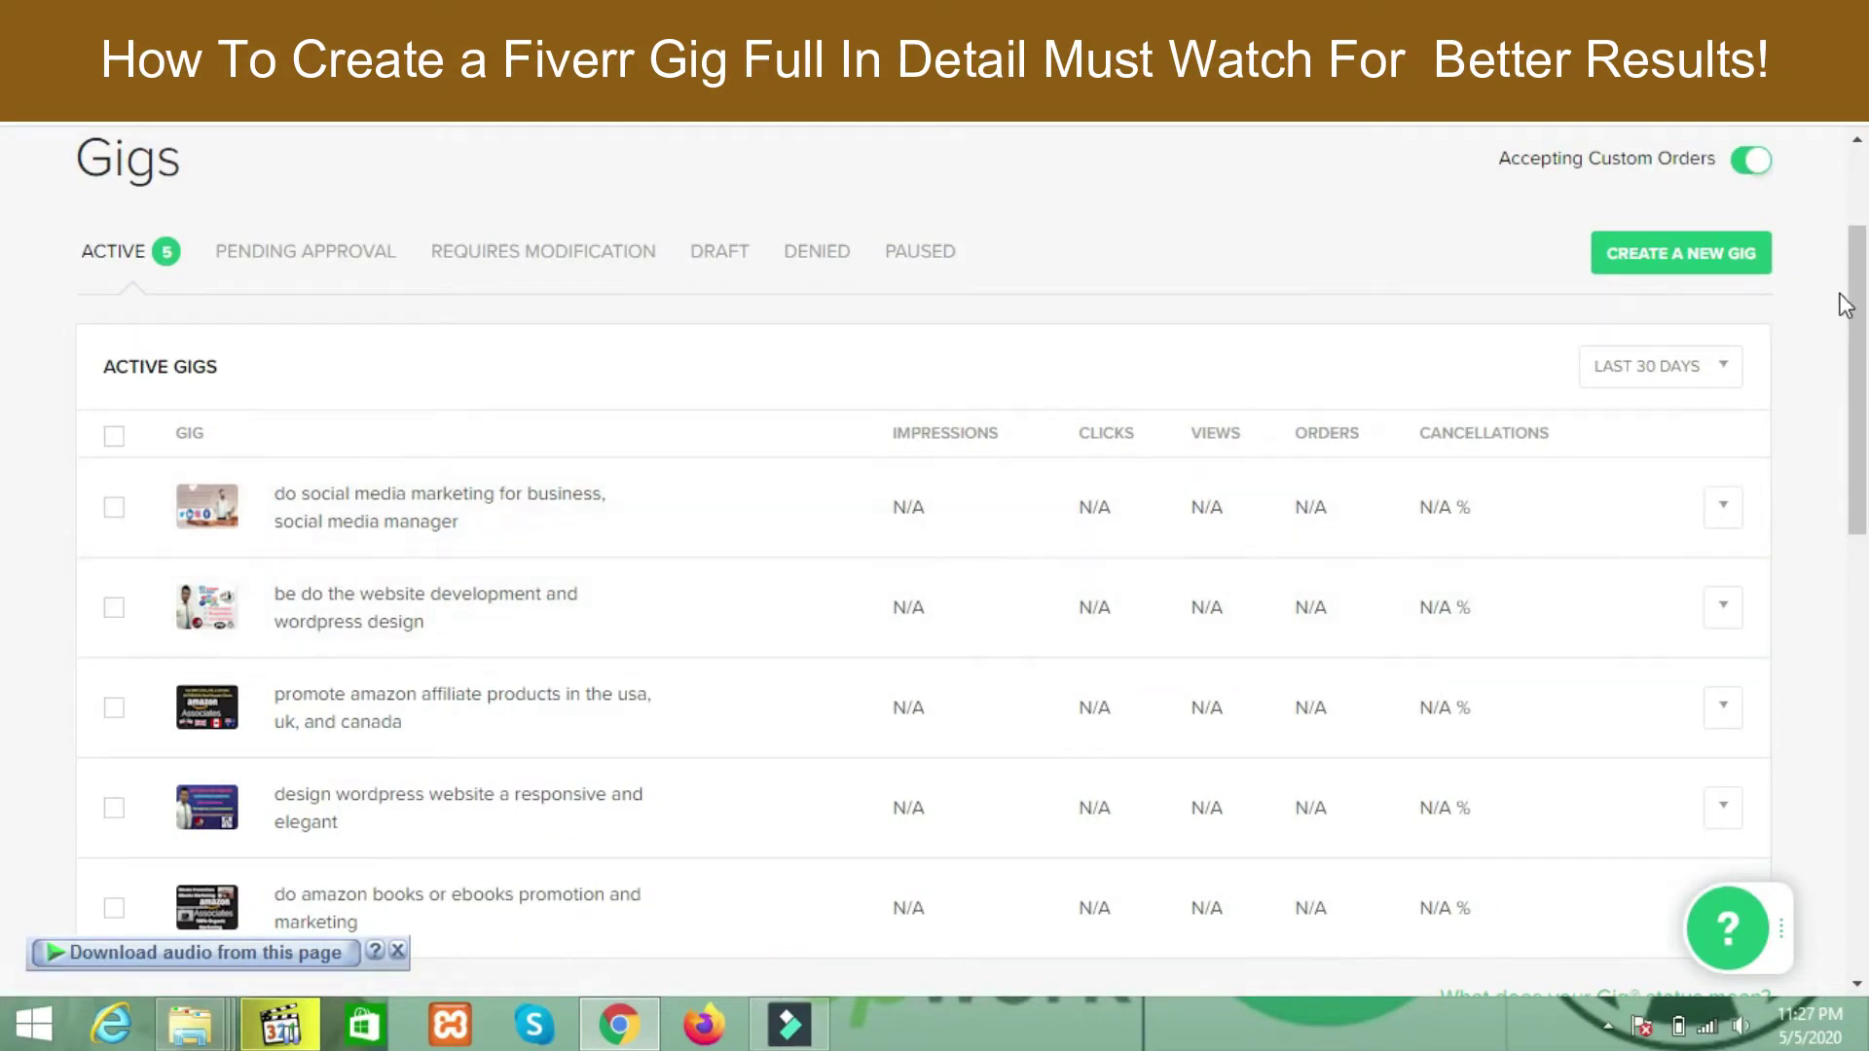
{"action": "scroll", "coordinate": [1845, 305], "scroll_direction": "up", "scroll_amount": 3}
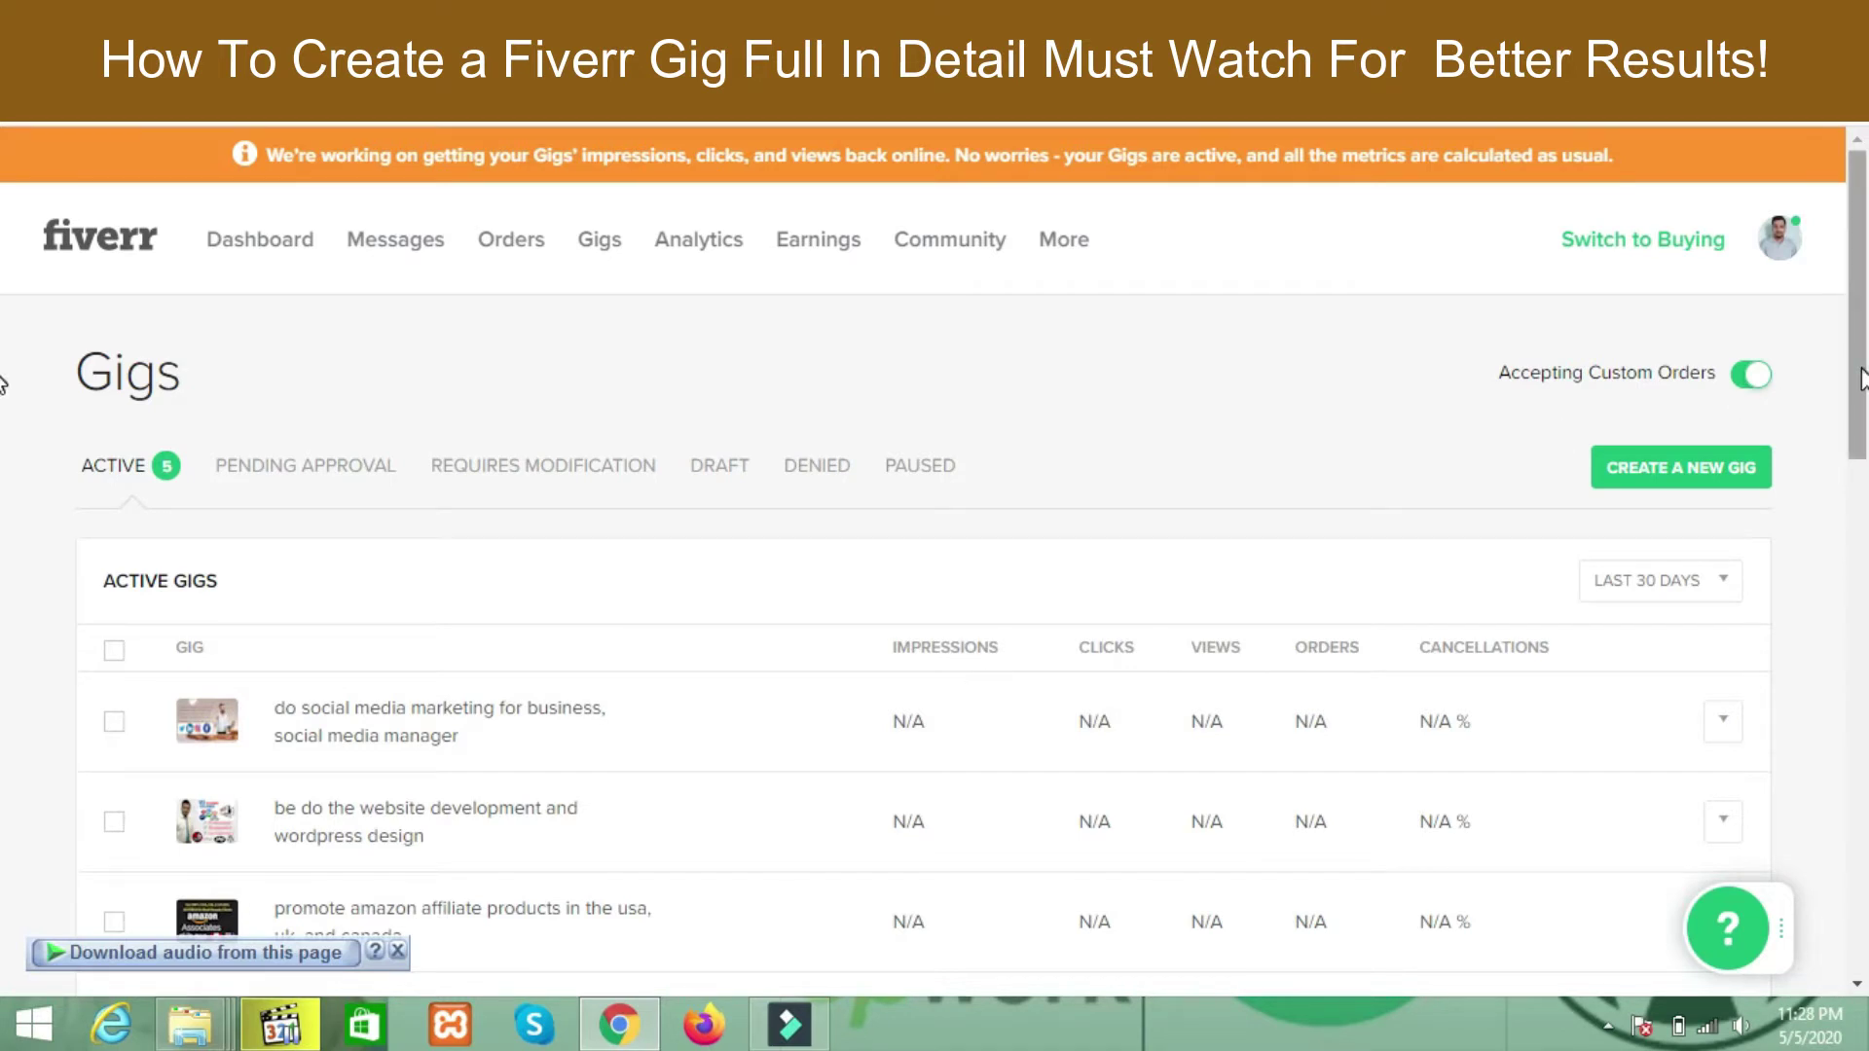
{"action": "left_click_drag", "start_coordinate": [1860, 382], "coordinate": [1850, 463]}
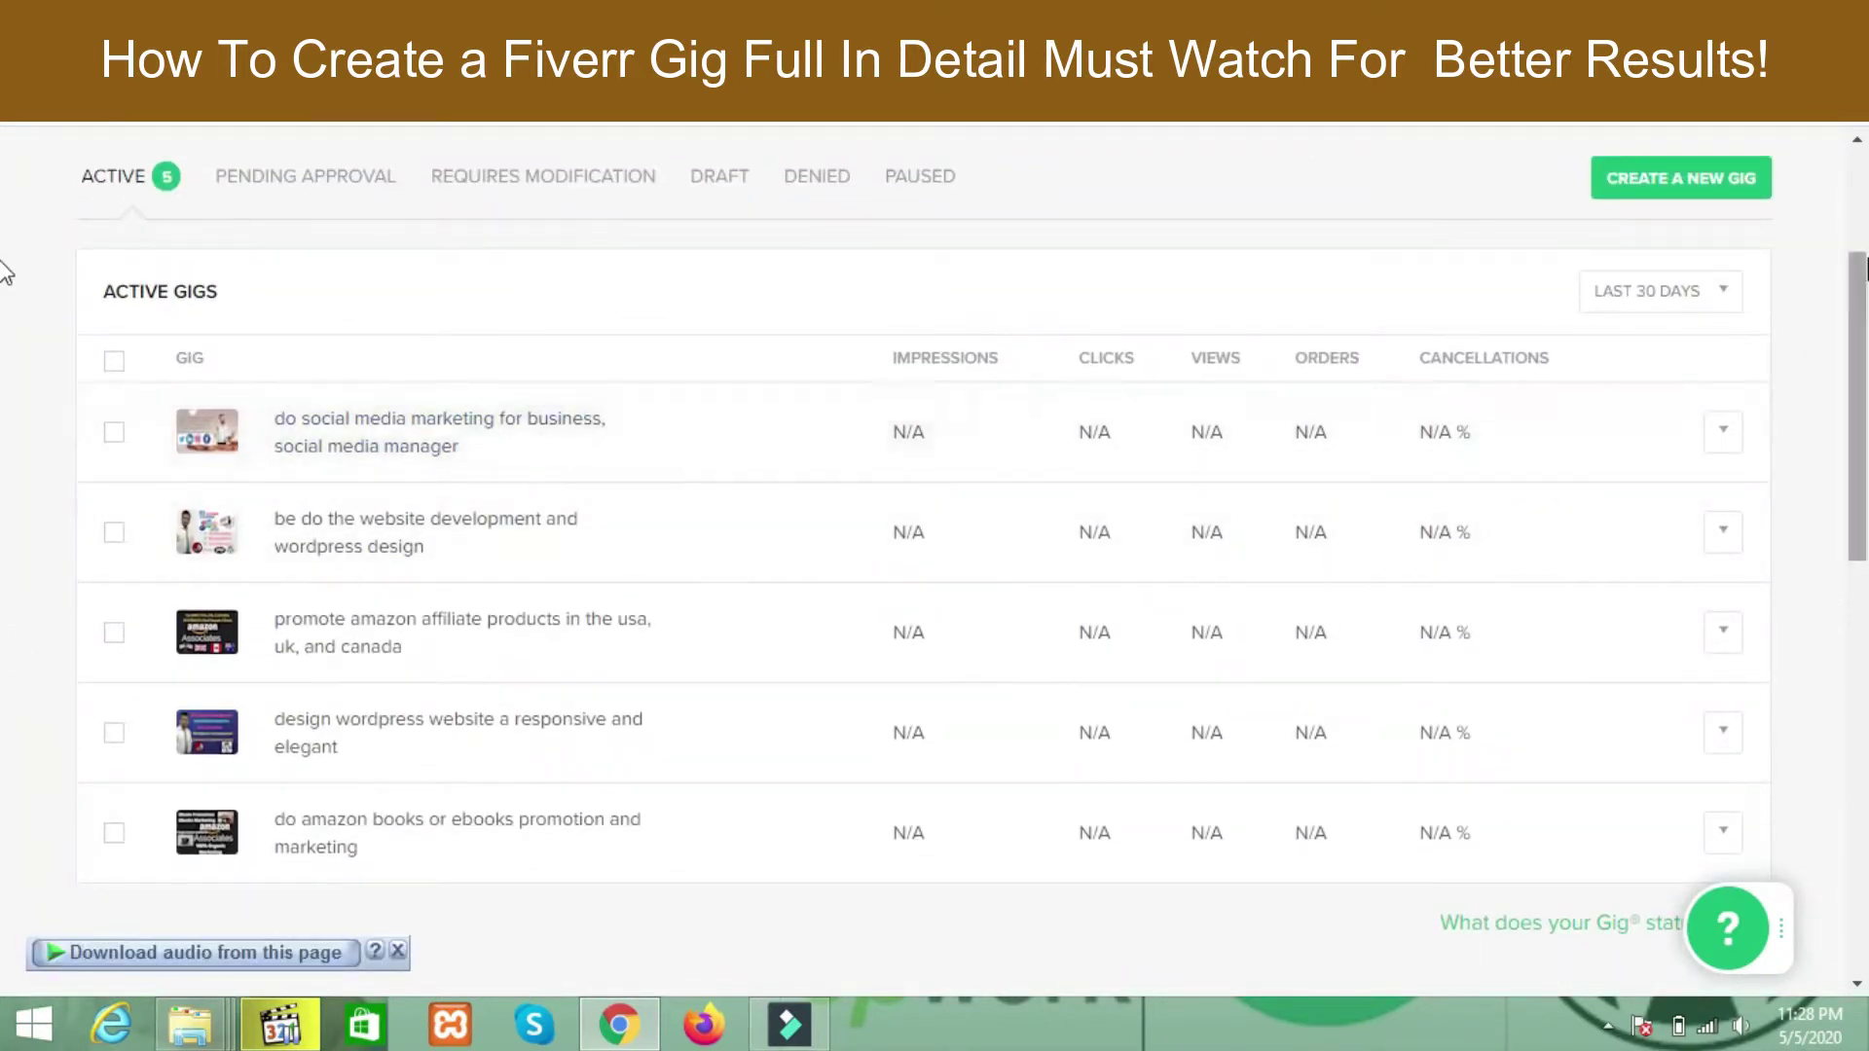
{"action": "scroll", "coordinate": [5, 384], "scroll_direction": "down", "scroll_amount": 2}
{"action": "scroll", "coordinate": [5, 385], "scroll_direction": "down", "scroll_amount": 3}
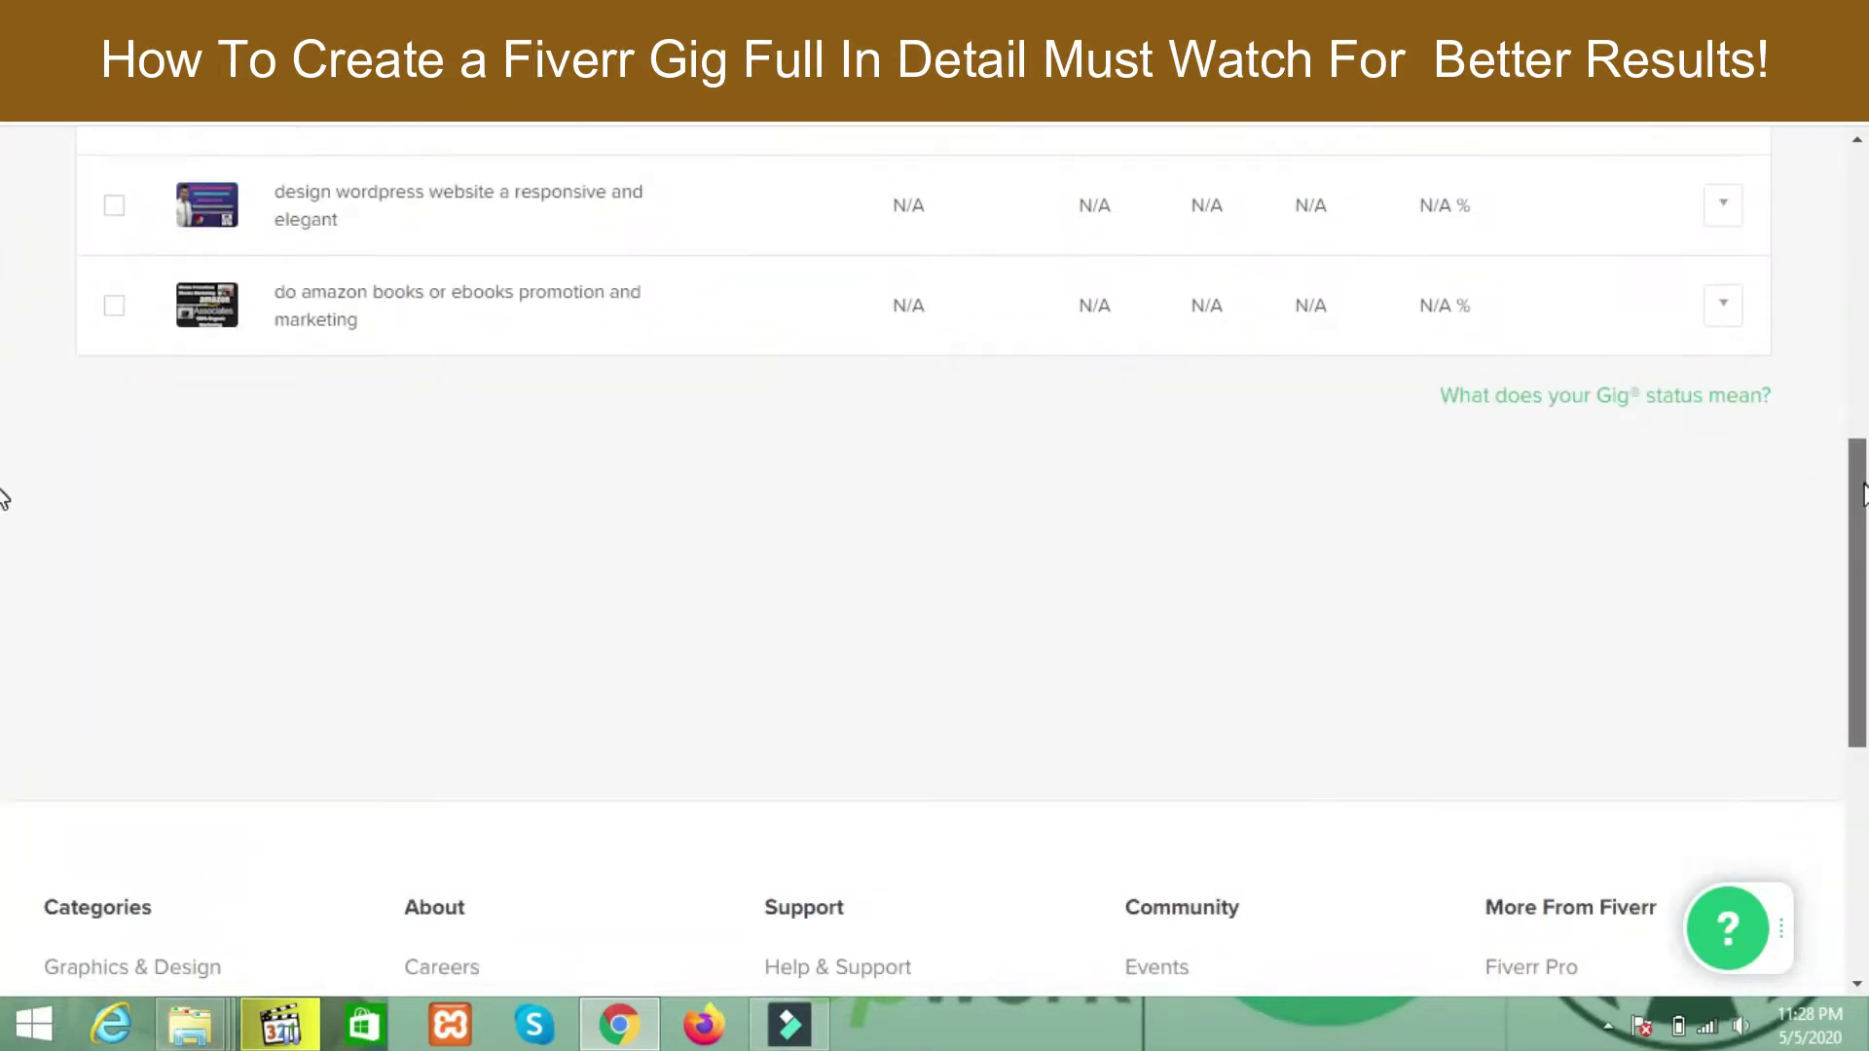
{"action": "scroll", "coordinate": [4, 367], "scroll_direction": "up", "scroll_amount": 1}
{"action": "left_click_drag", "start_coordinate": [1858, 623], "coordinate": [1856, 302]}
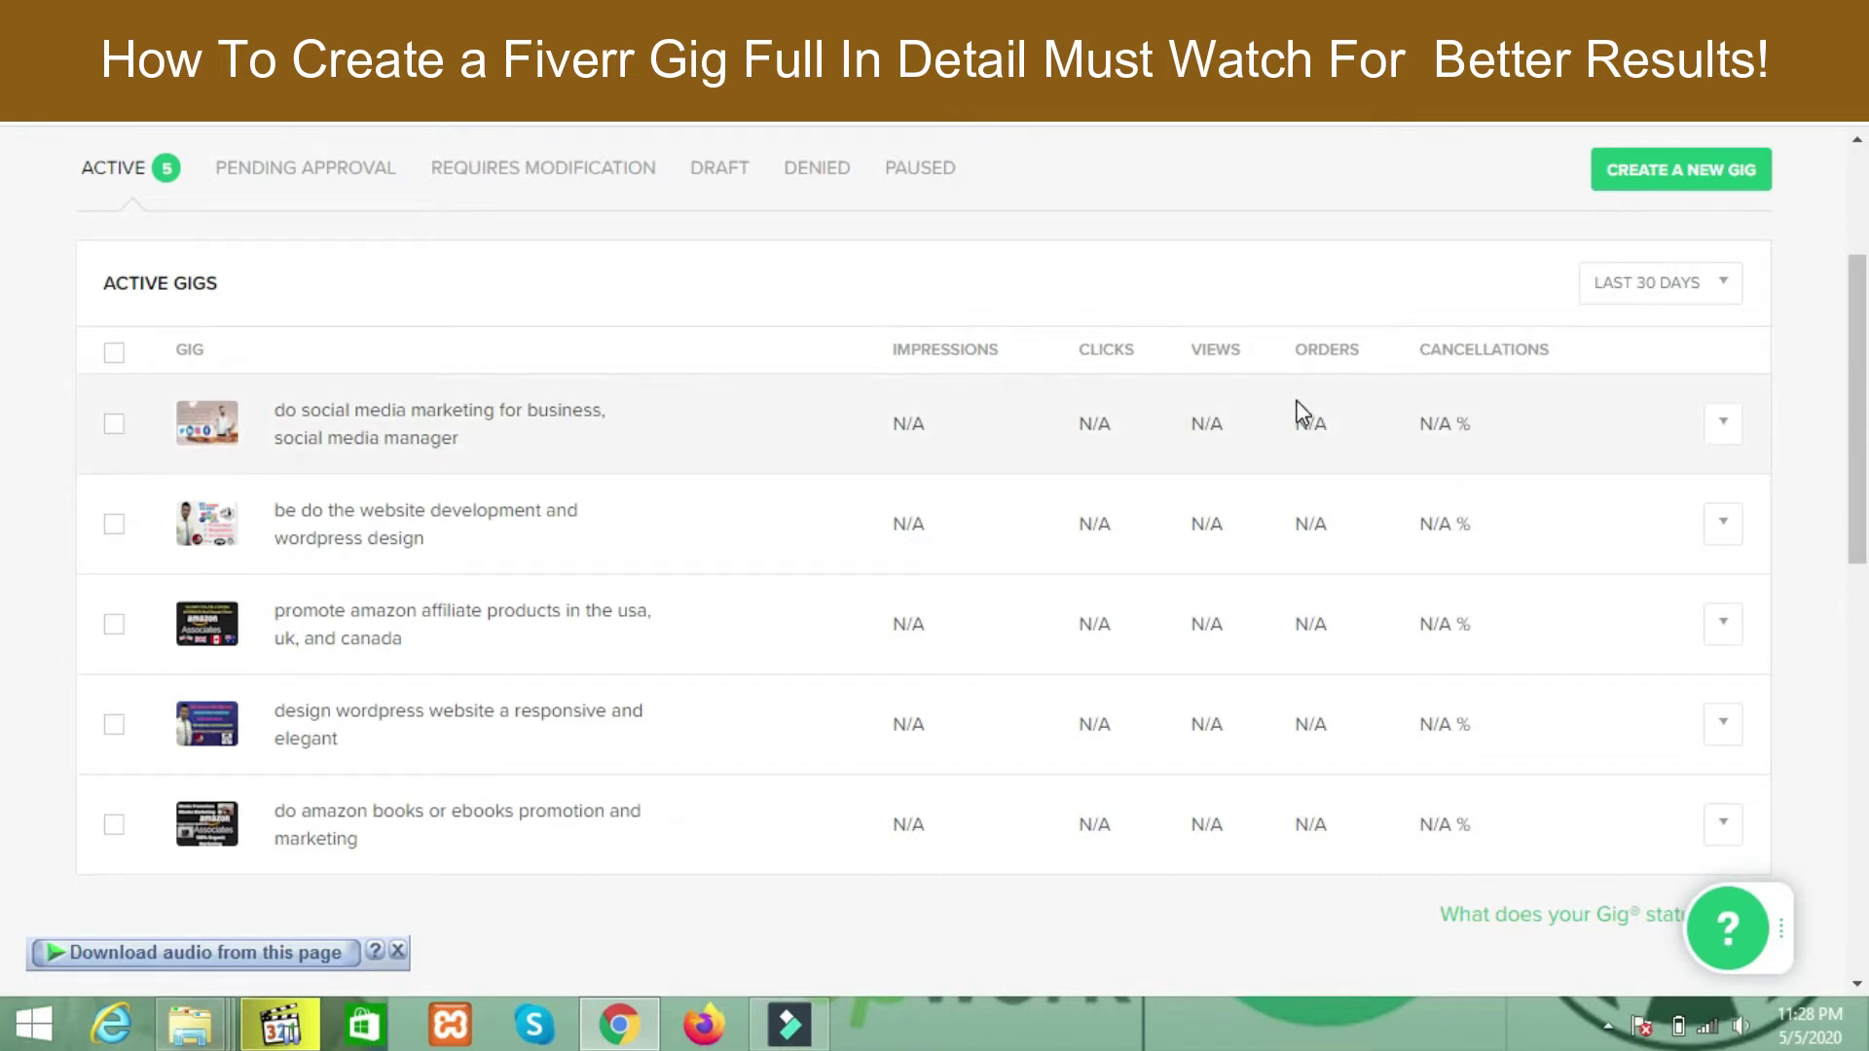
{"action": "left_click", "coordinate": [1683, 308]}
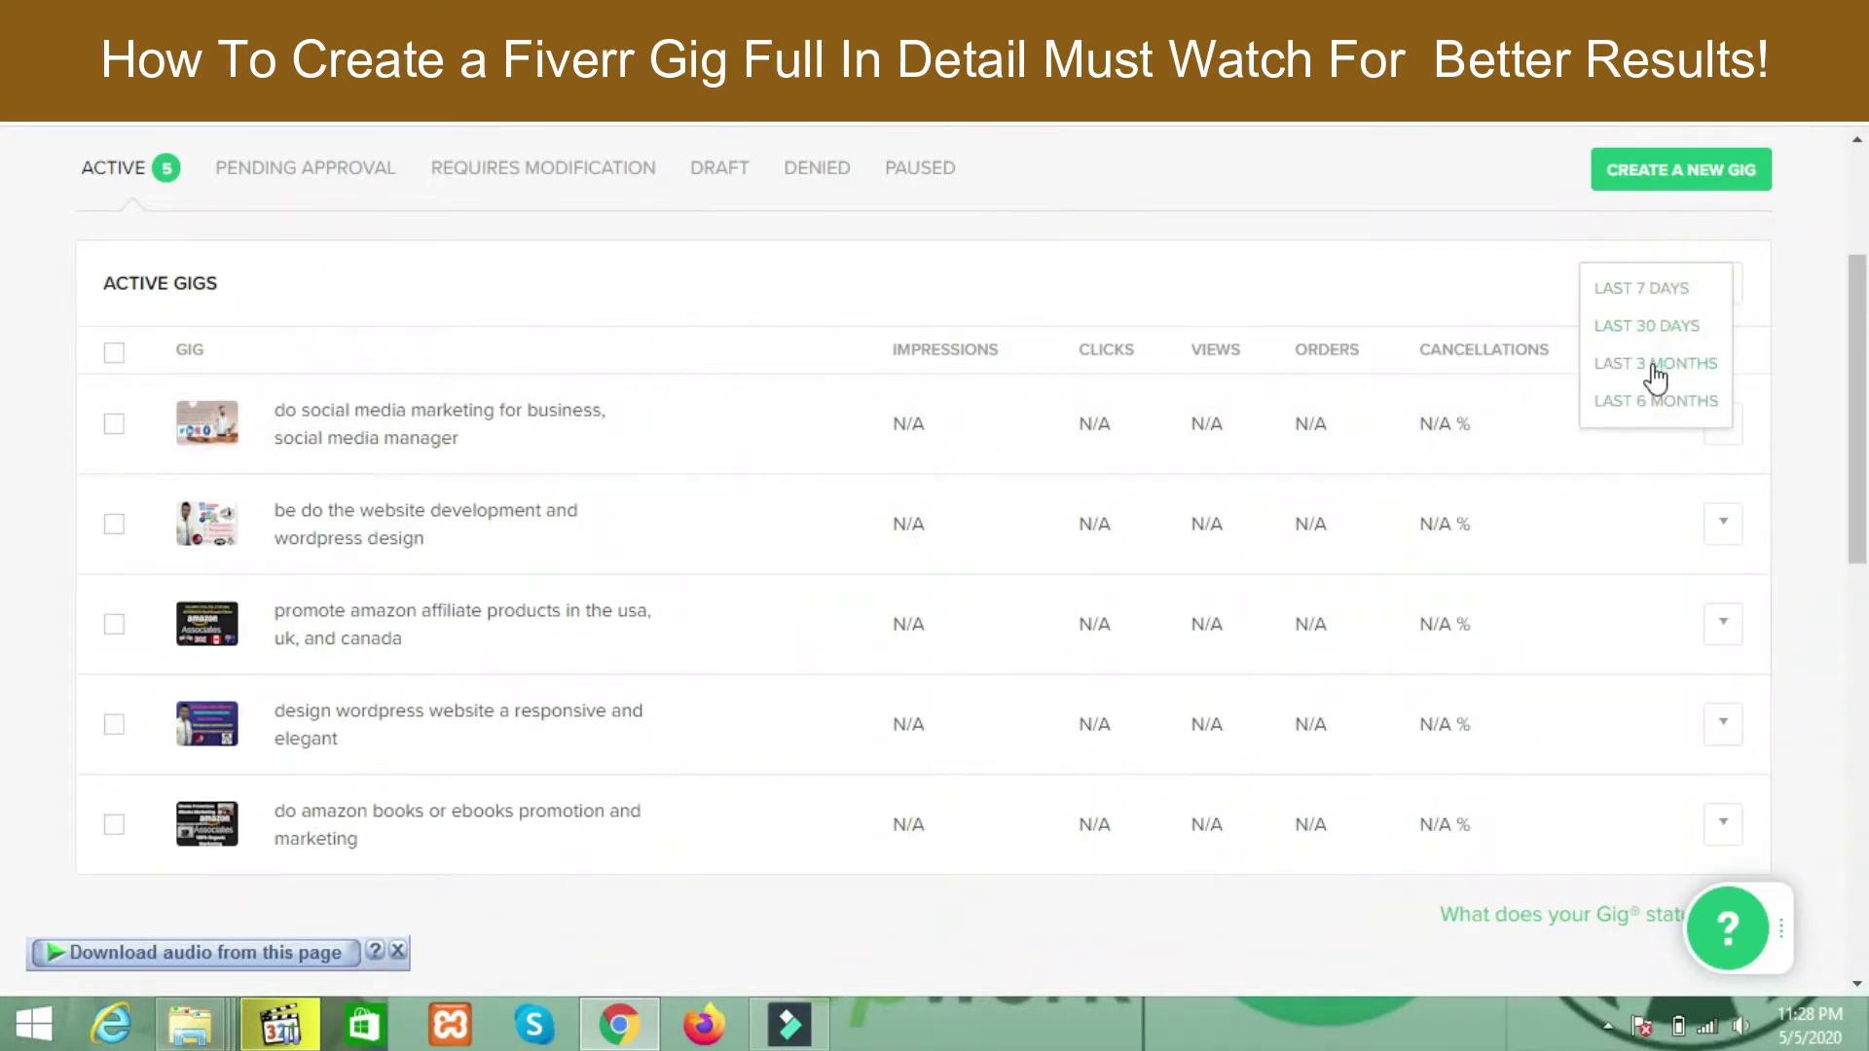
{"action": "left_click", "coordinate": [1484, 284]}
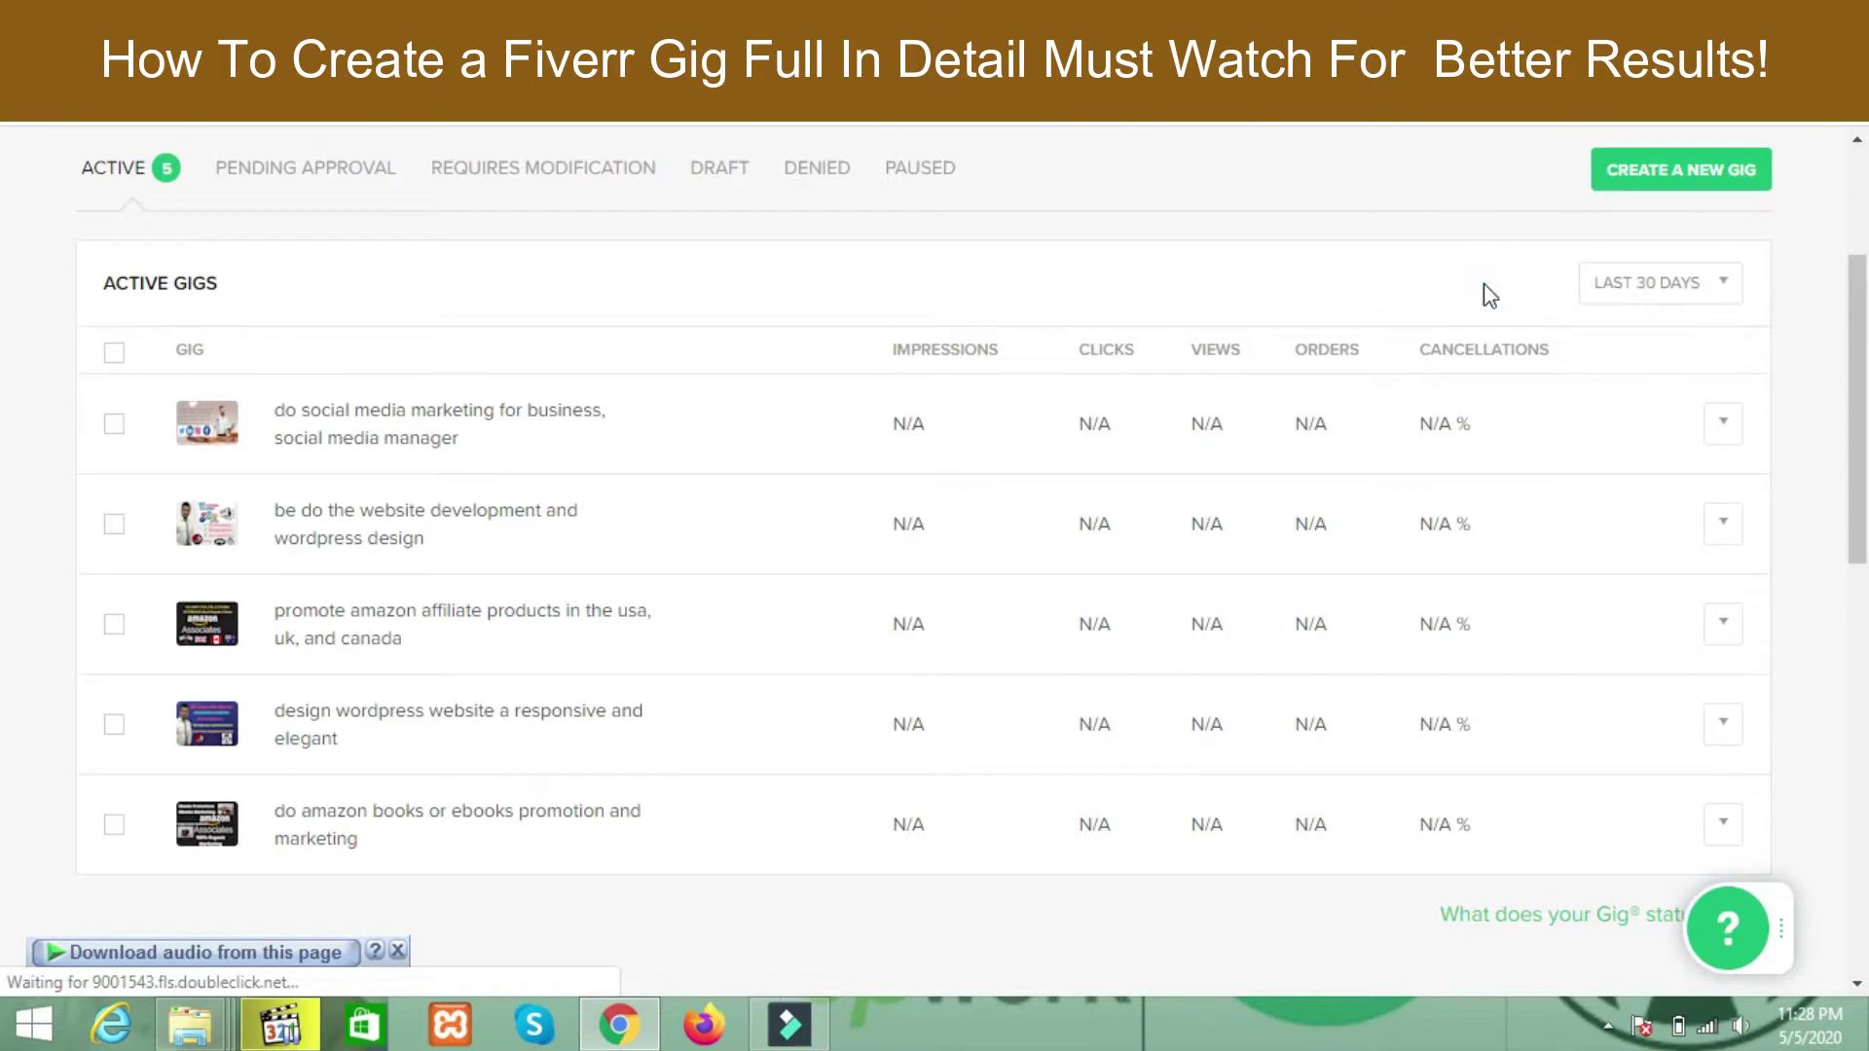
- Start a new gig and enter the title "do social media marketing"
{"action": "left_click_drag", "start_coordinate": [1860, 314], "coordinate": [1861, 261]}
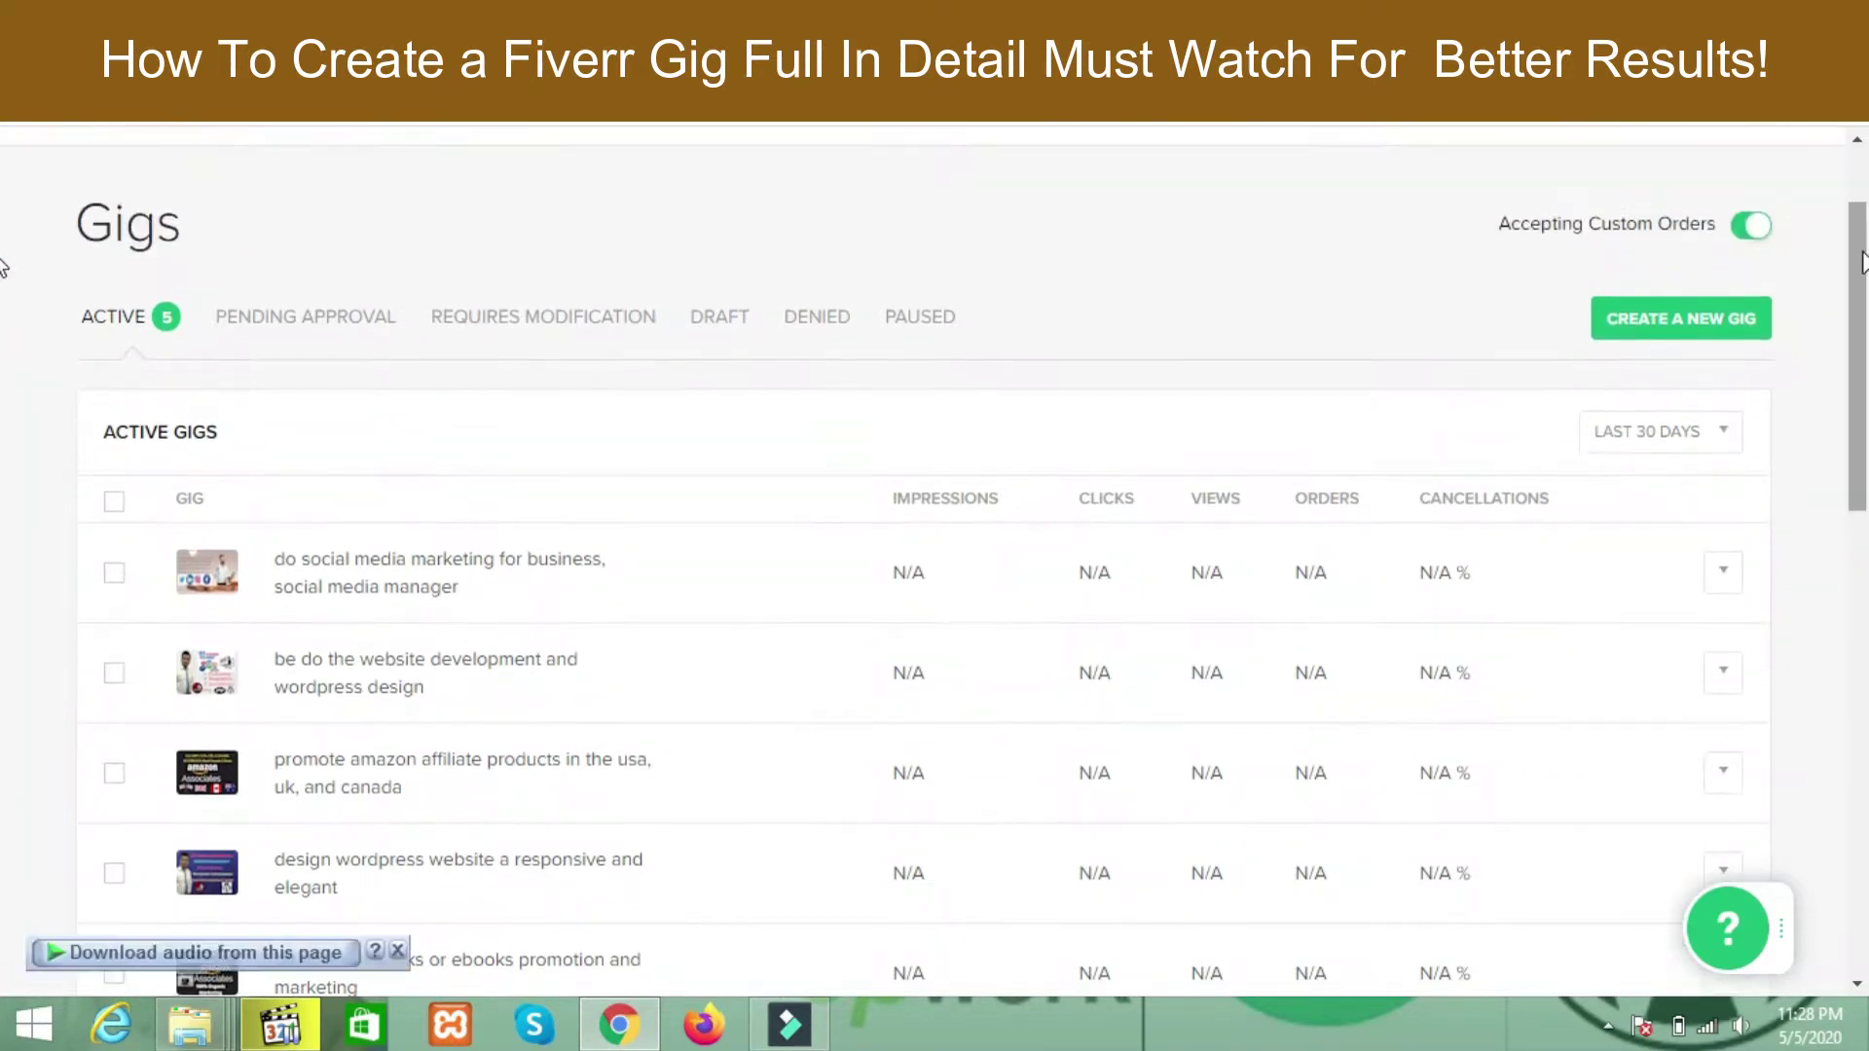
{"action": "left_click", "coordinate": [1645, 330]}
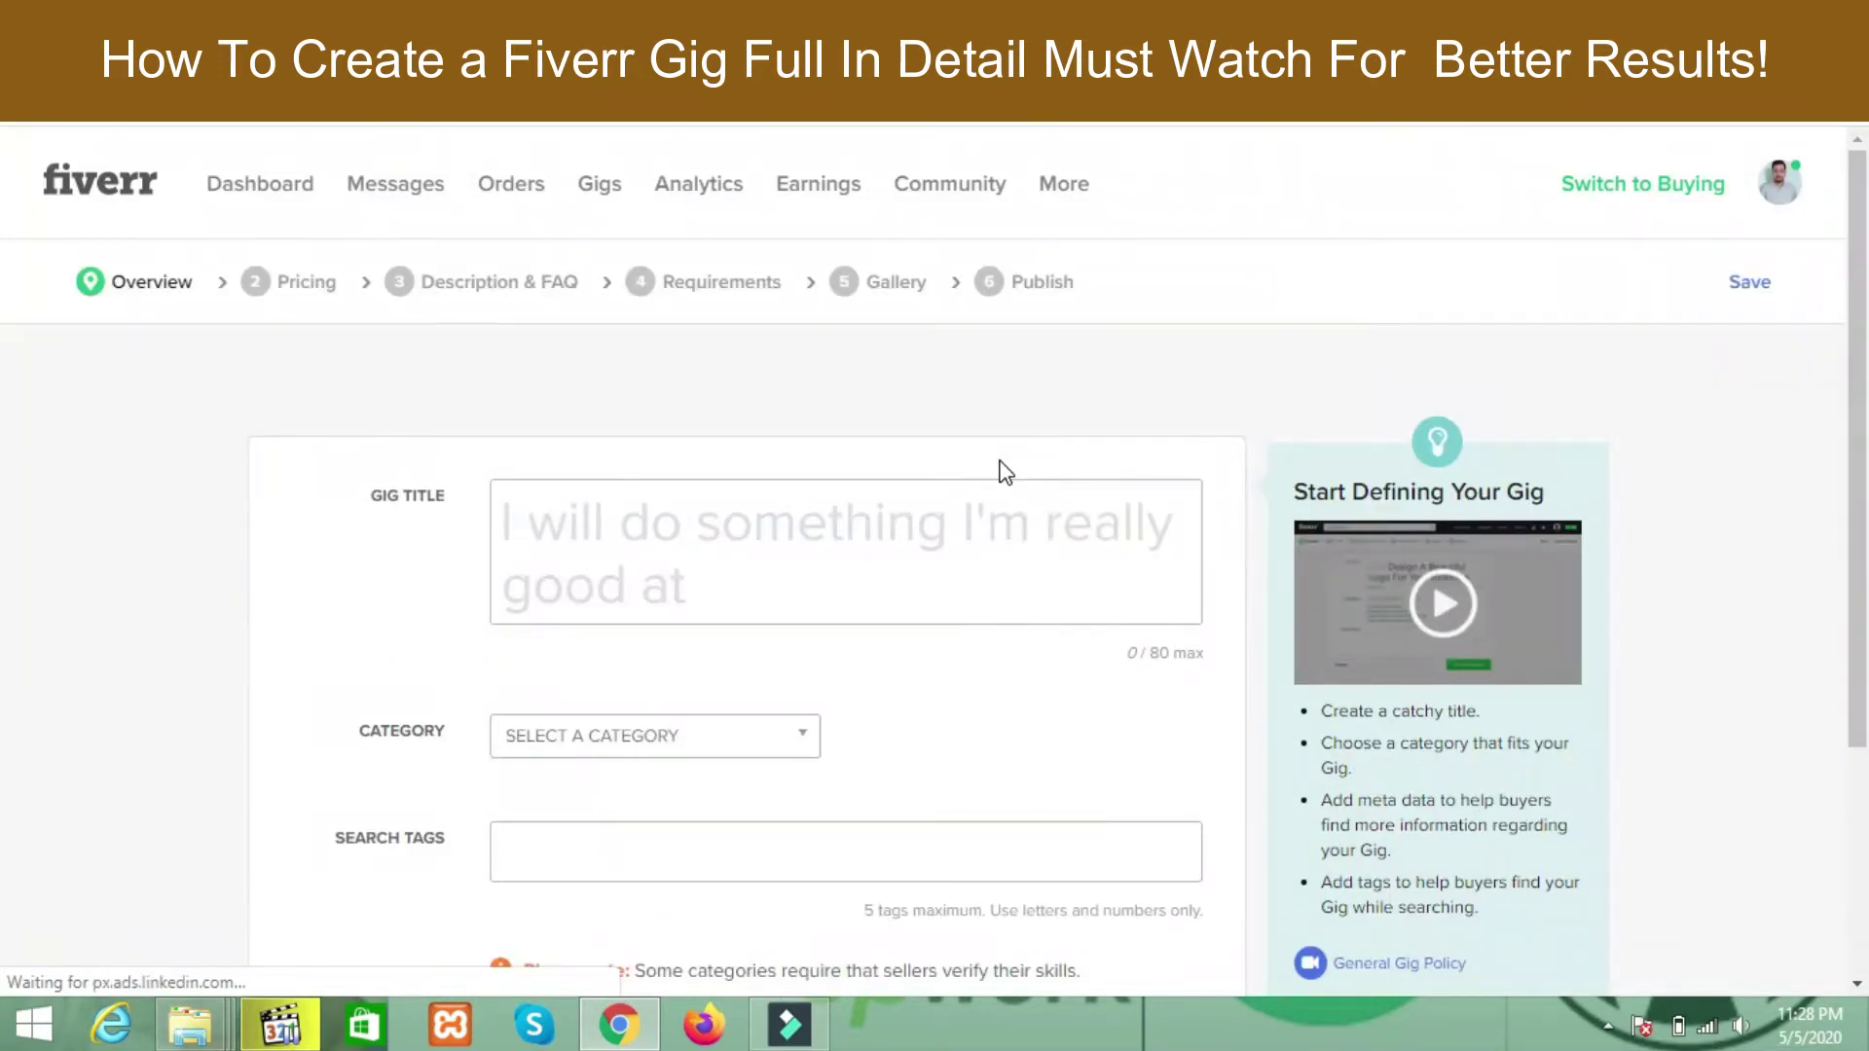
{"action": "left_click", "coordinate": [830, 517]}
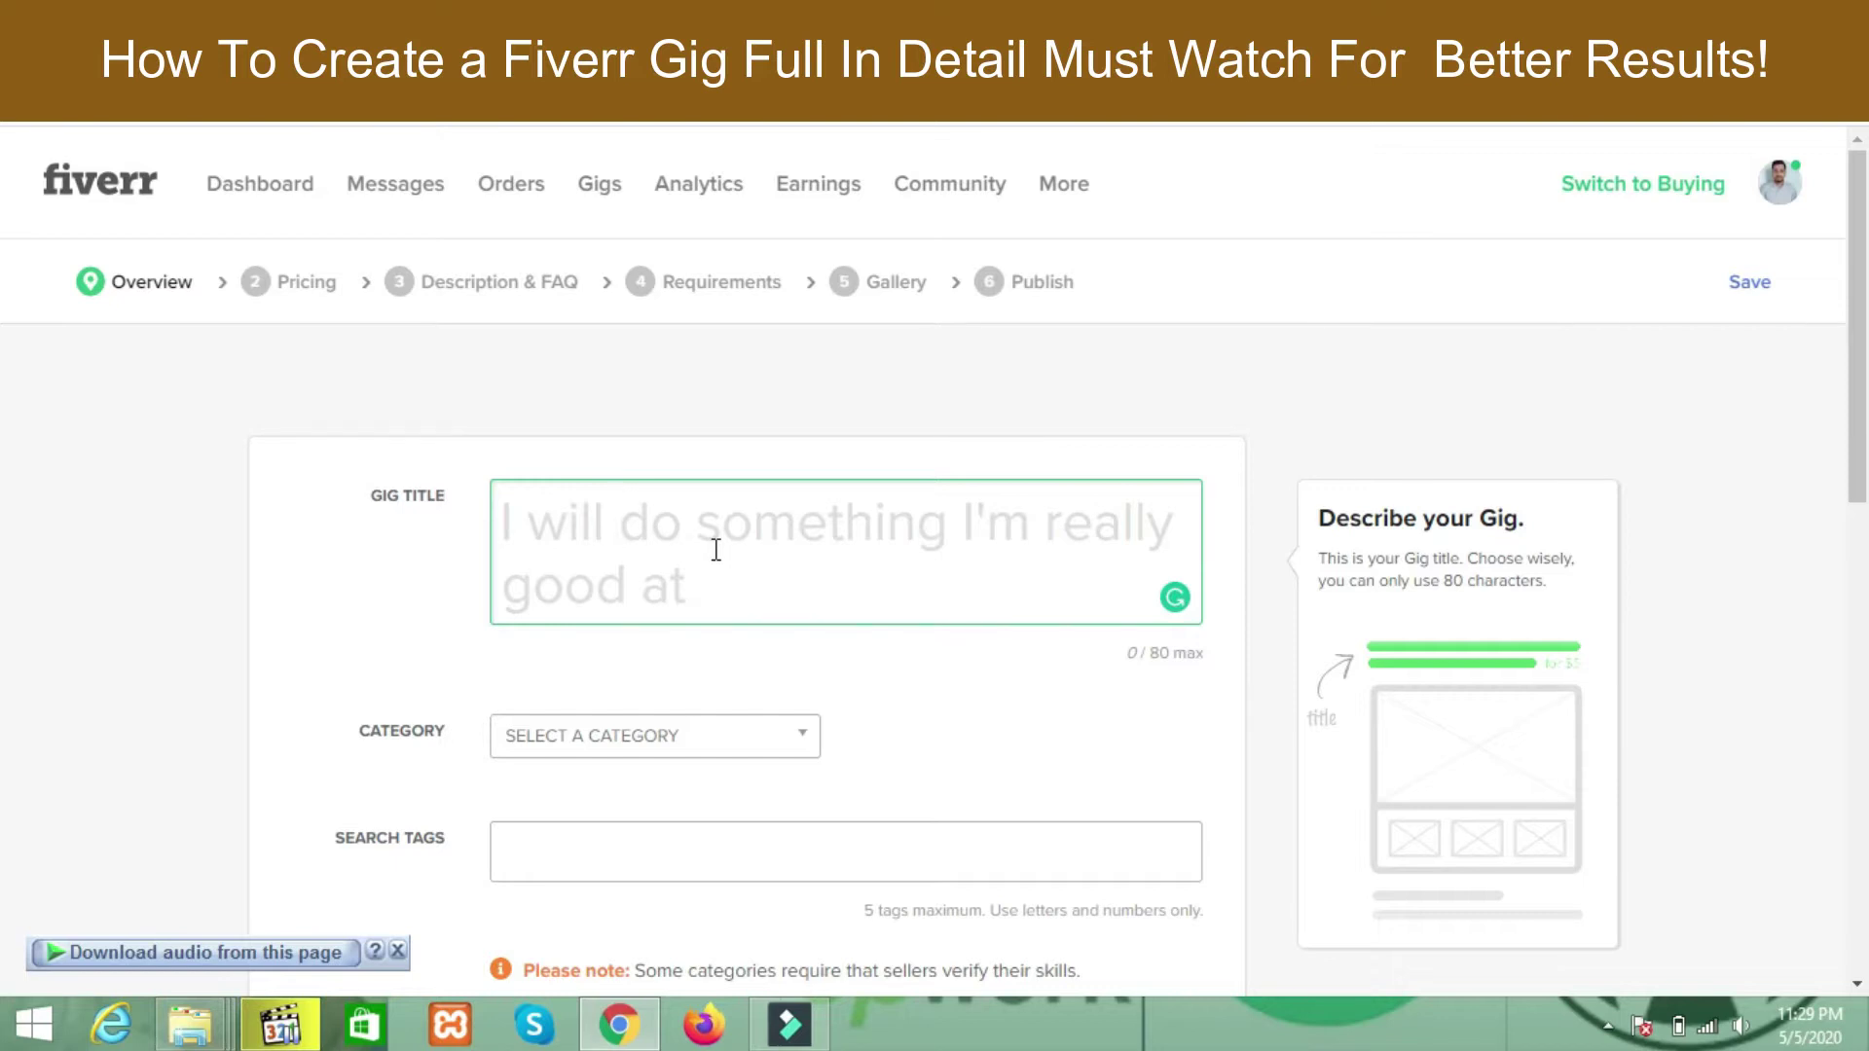
{"action": "type", "text": "do s"}
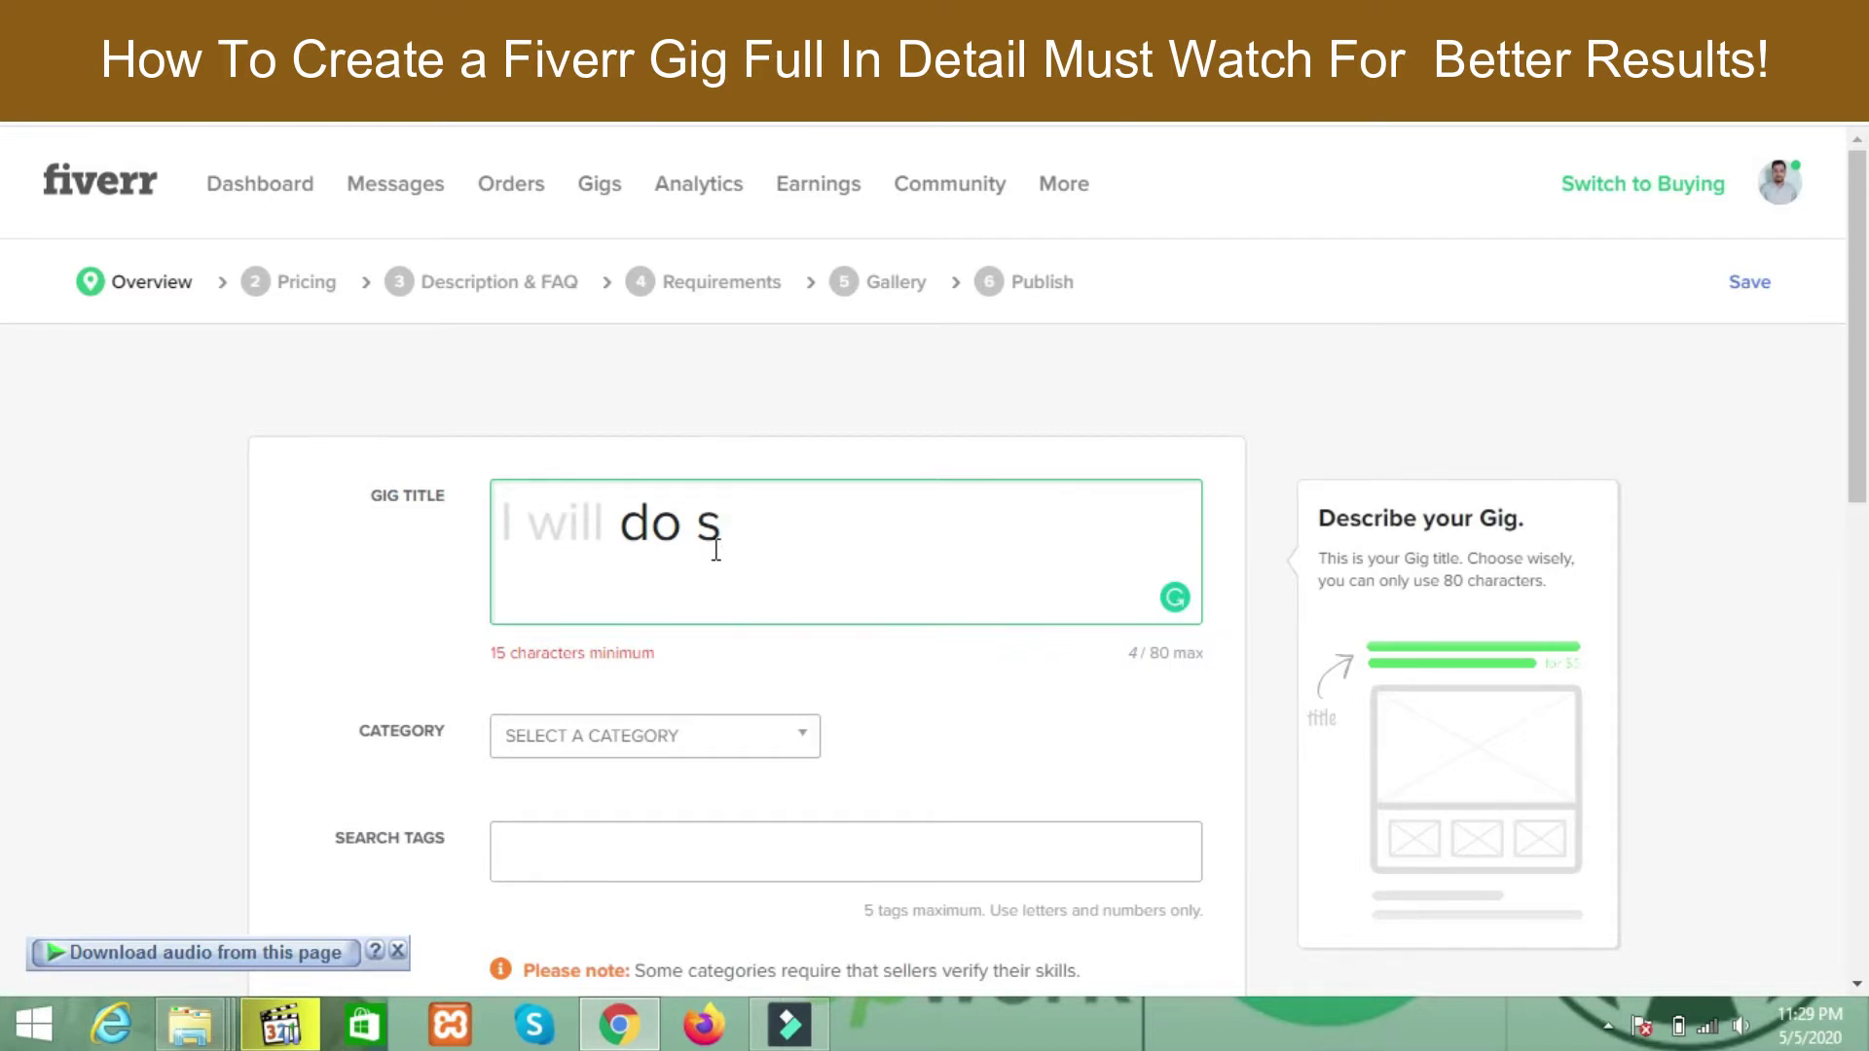
{"action": "type", "text": "ocila media "}
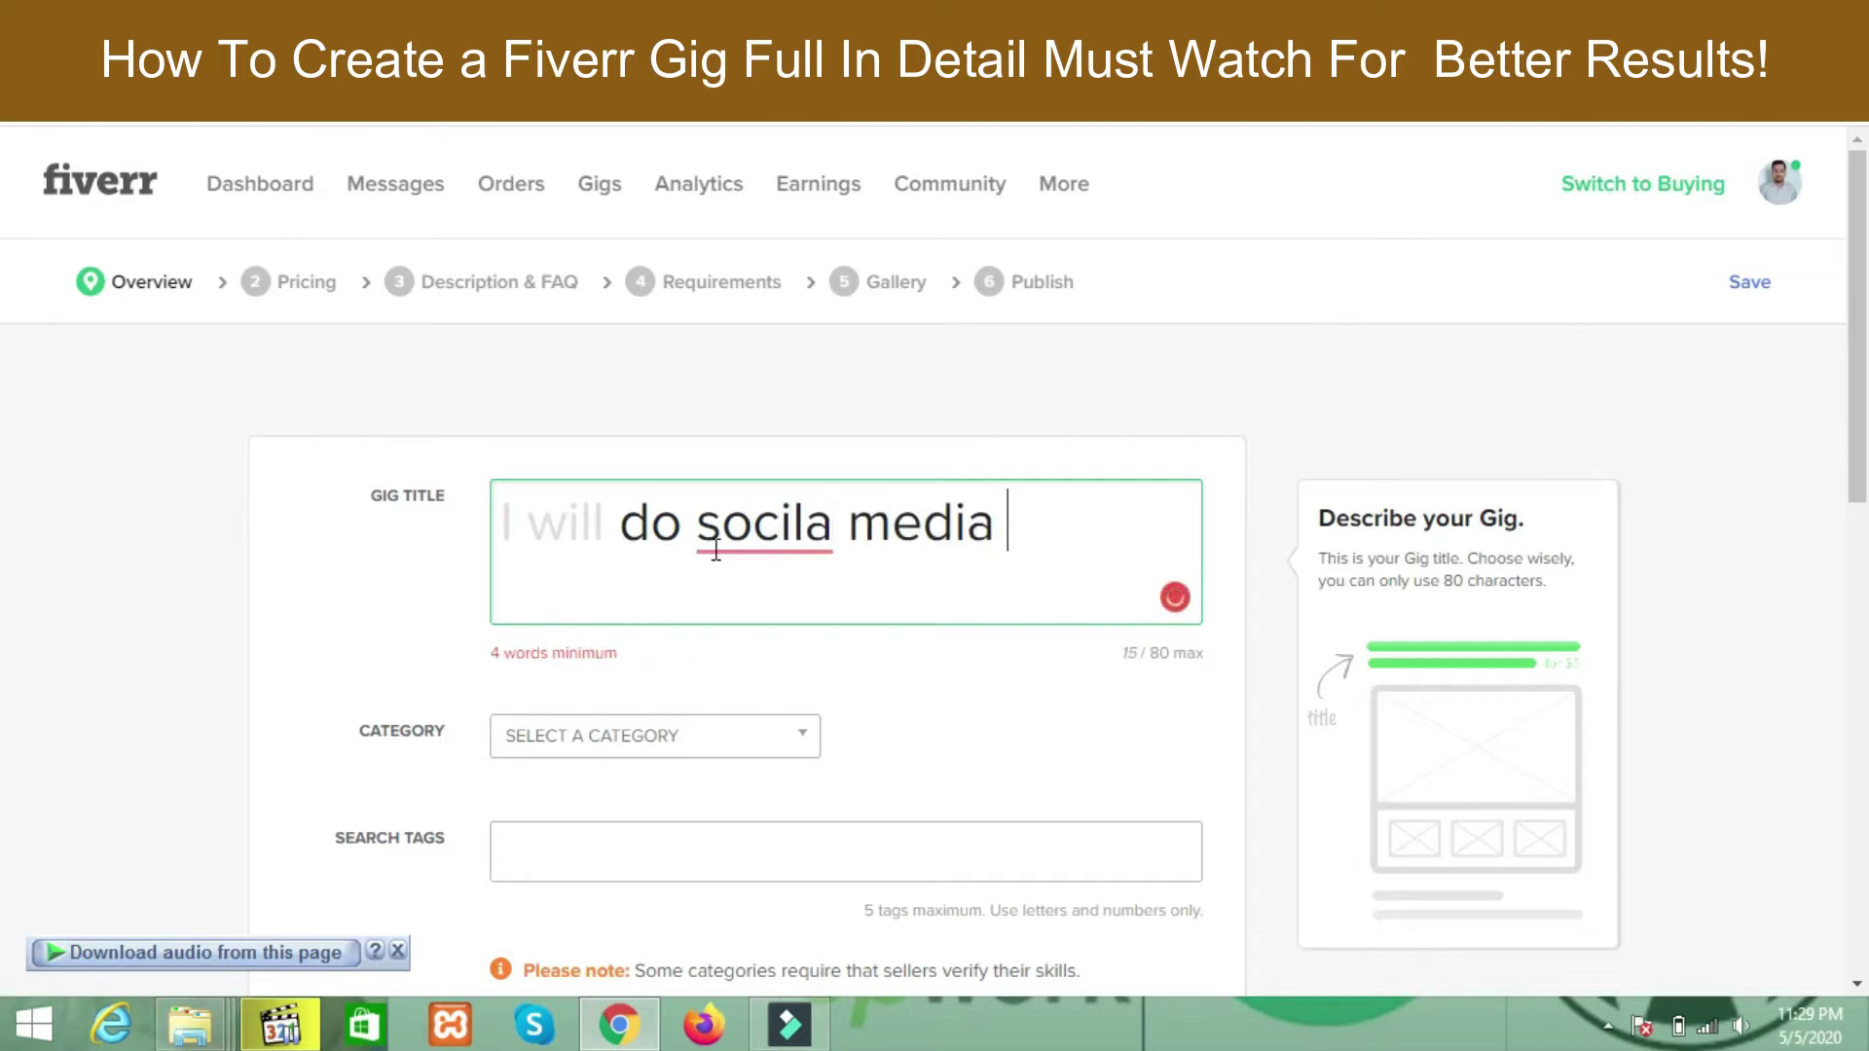
{"action": "type", "text": "mak"}
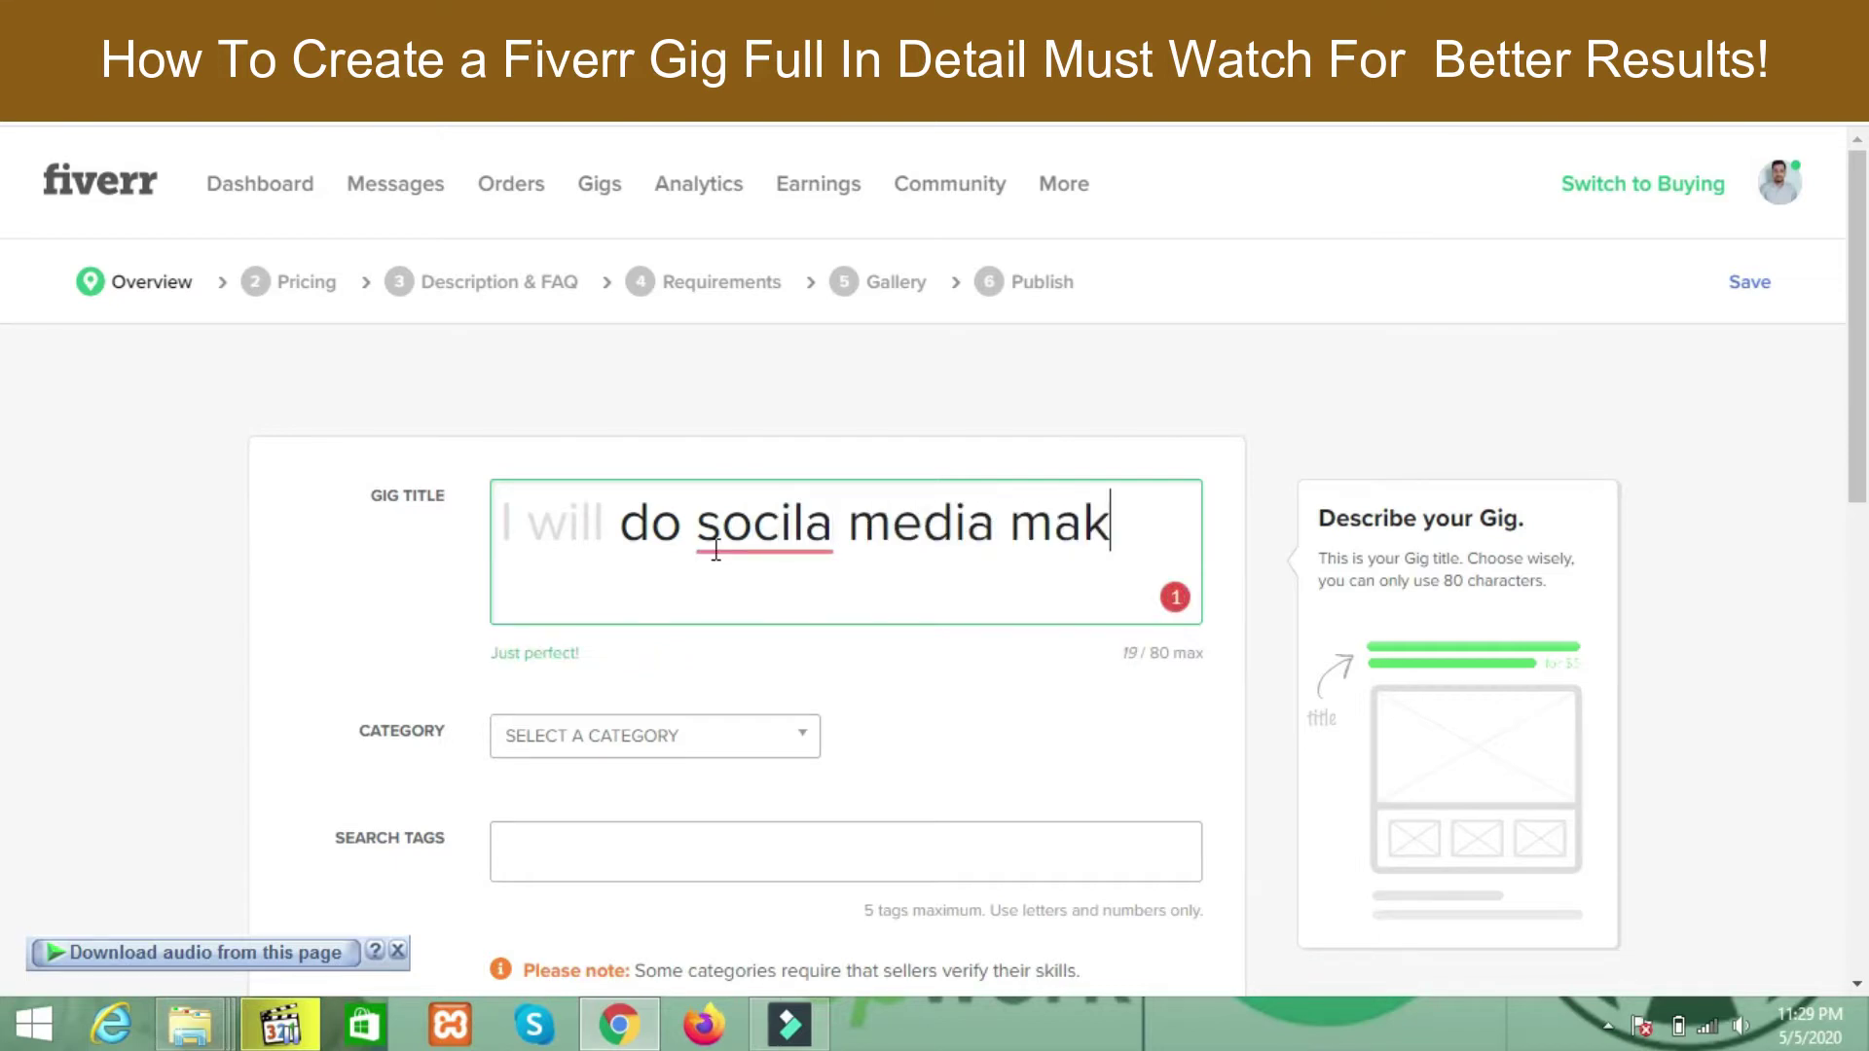
{"action": "key", "text": "BackSpace"}
{"action": "type", "text": "rketing"}
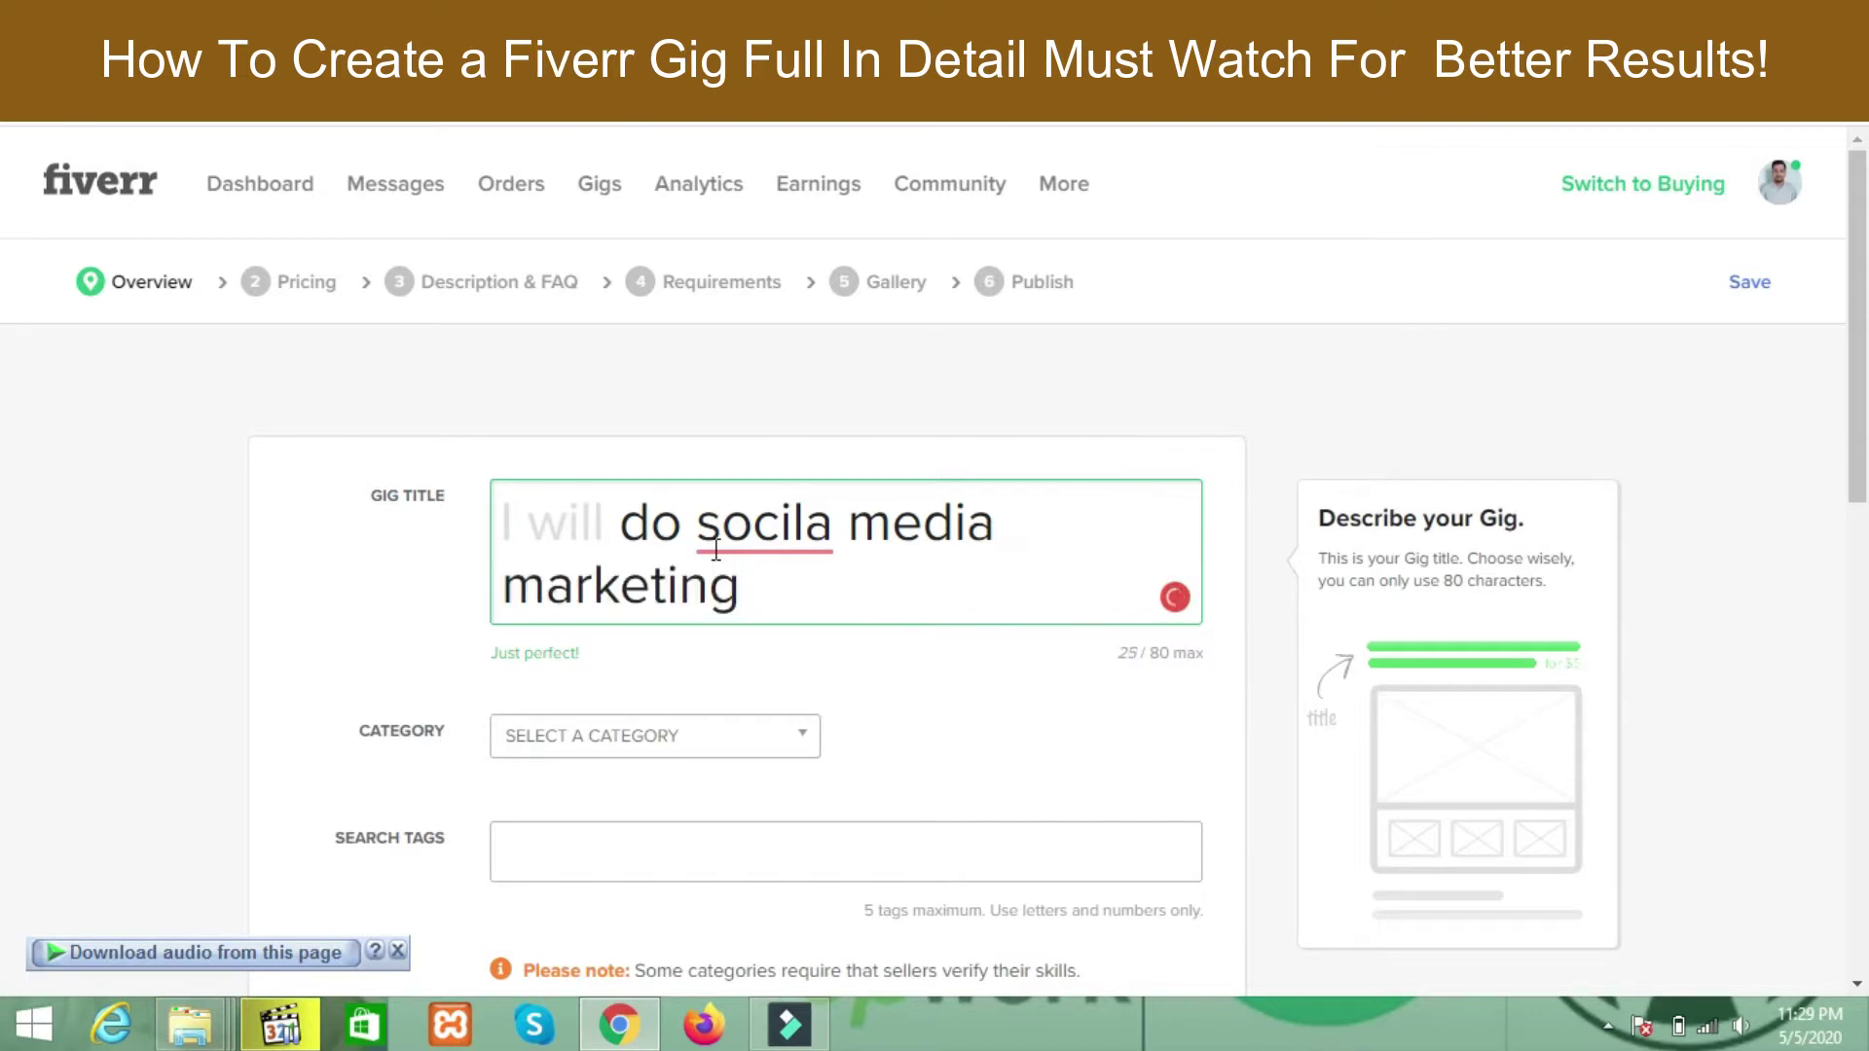
{"action": "mouse_move", "coordinate": [721, 545]}
{"action": "left_click", "coordinate": [764, 585]}
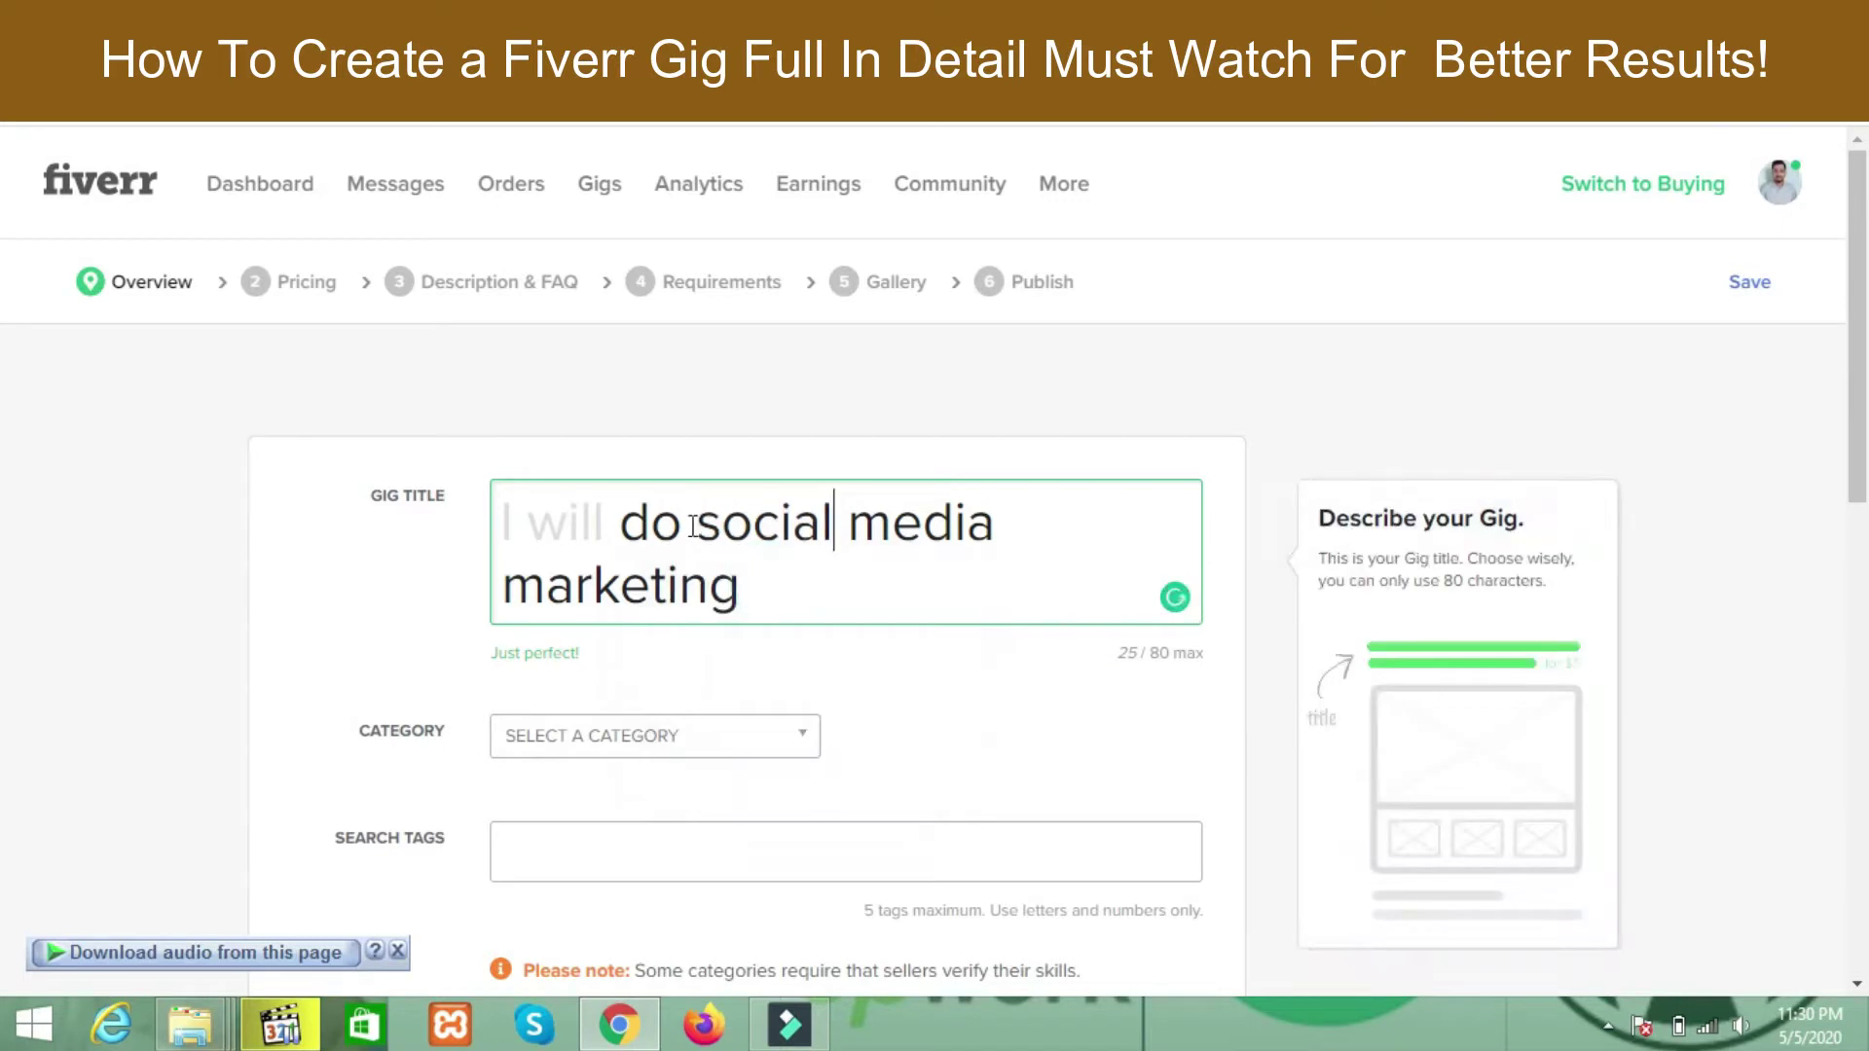
{"action": "left_click_drag", "start_coordinate": [687, 522], "coordinate": [756, 574]}
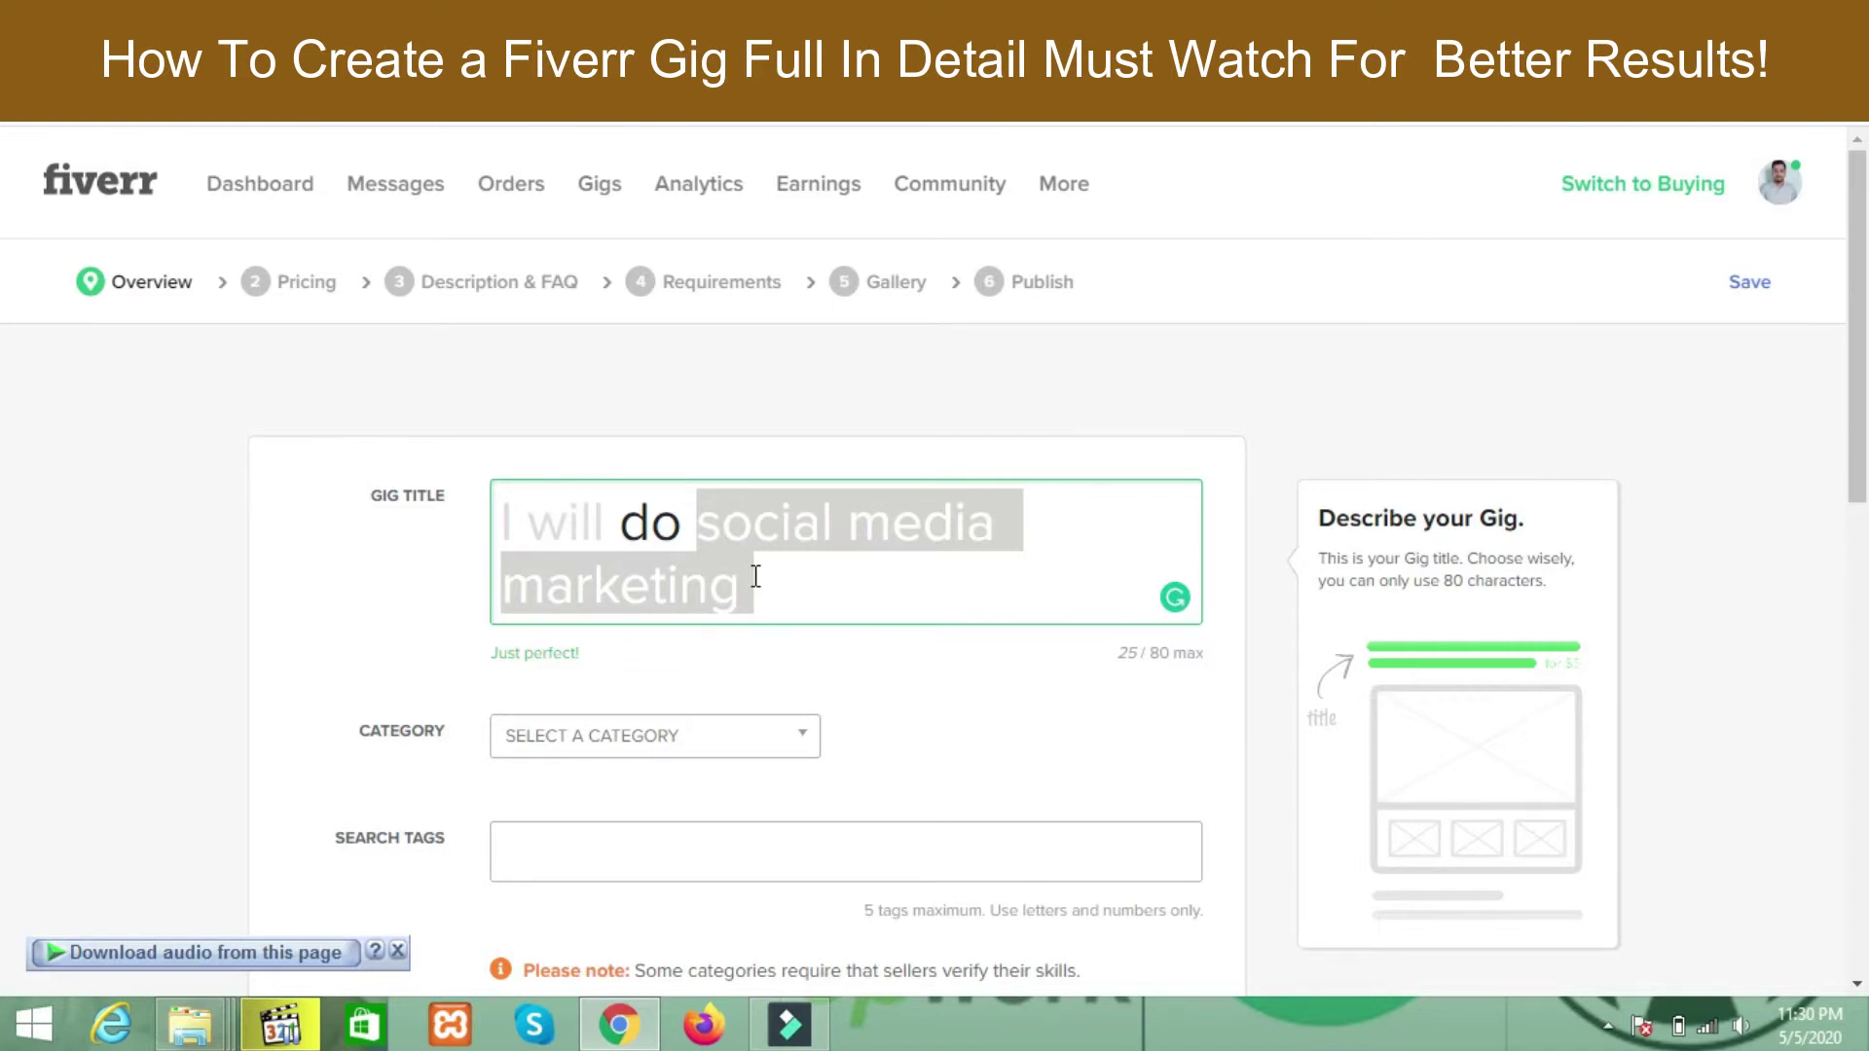
{"action": "left_click", "coordinate": [755, 576]}
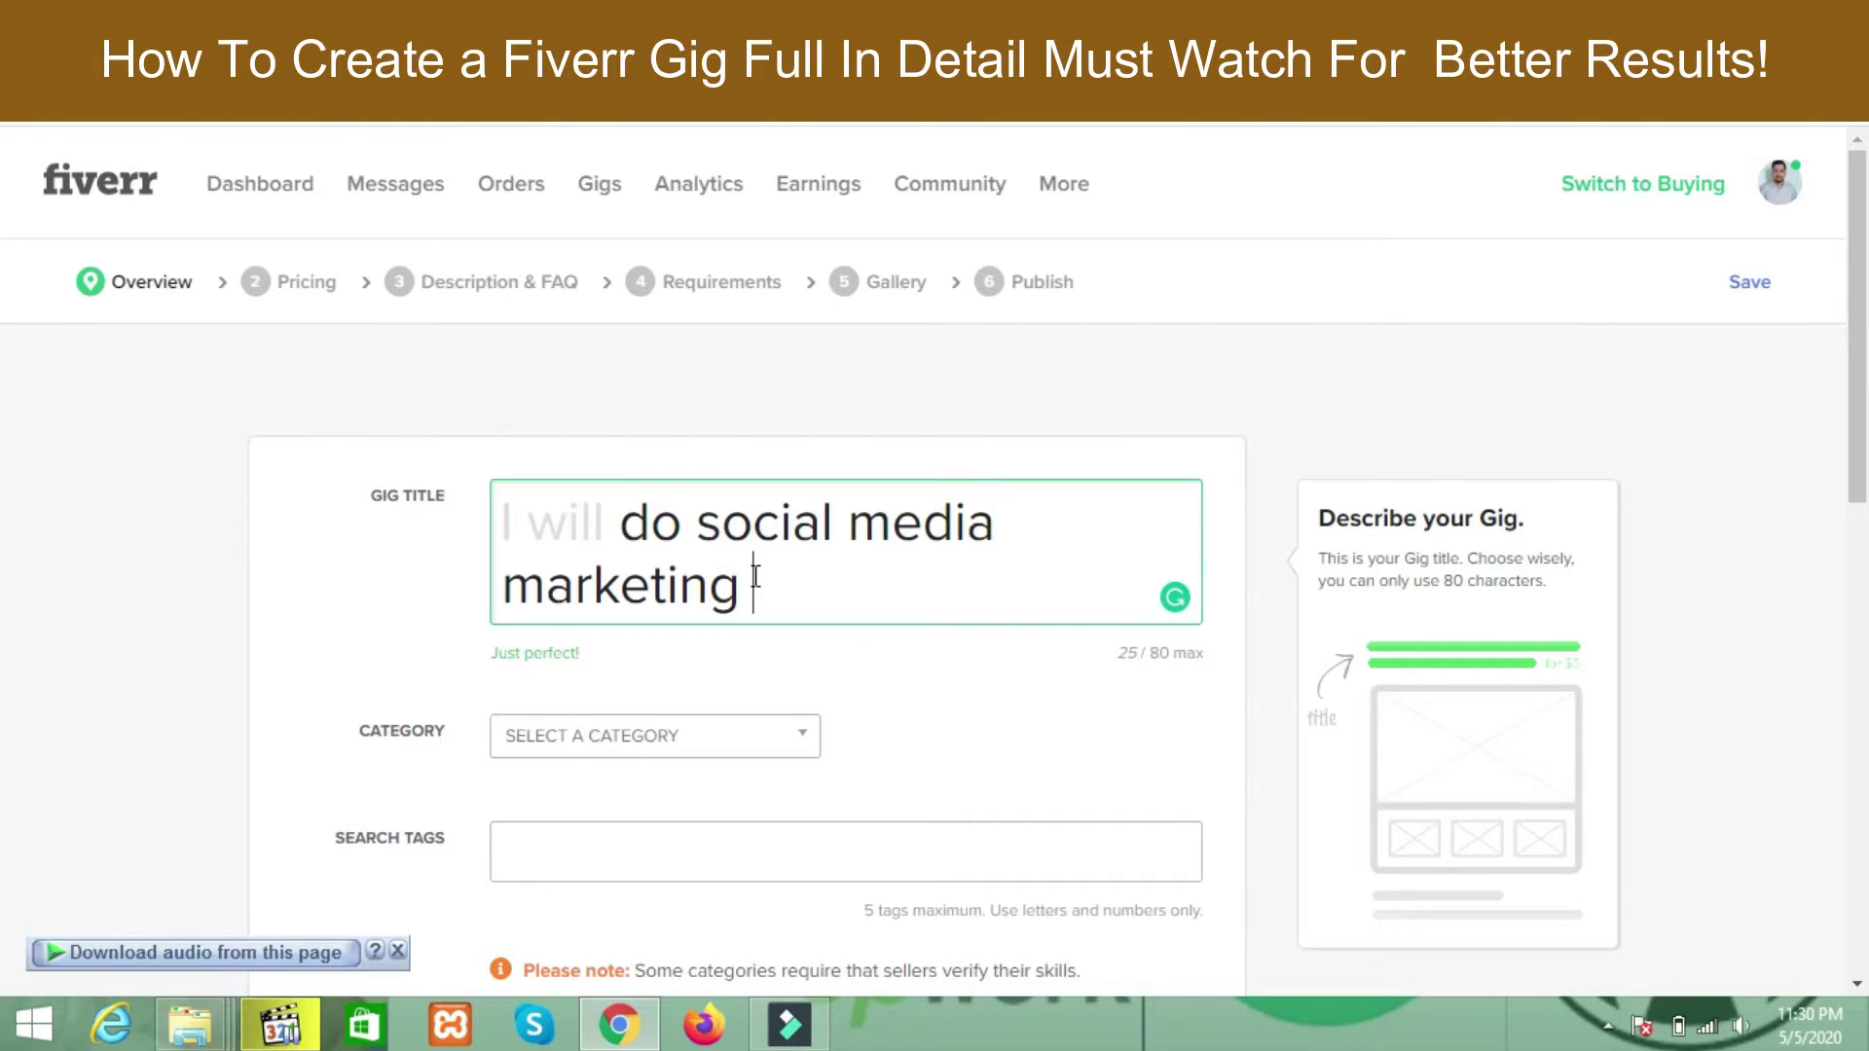
- Search Fiverr services for "social media marketing" and browse how competing sellers title their gigs
{"action": "left_click_drag", "start_coordinate": [623, 513], "coordinate": [836, 599]}
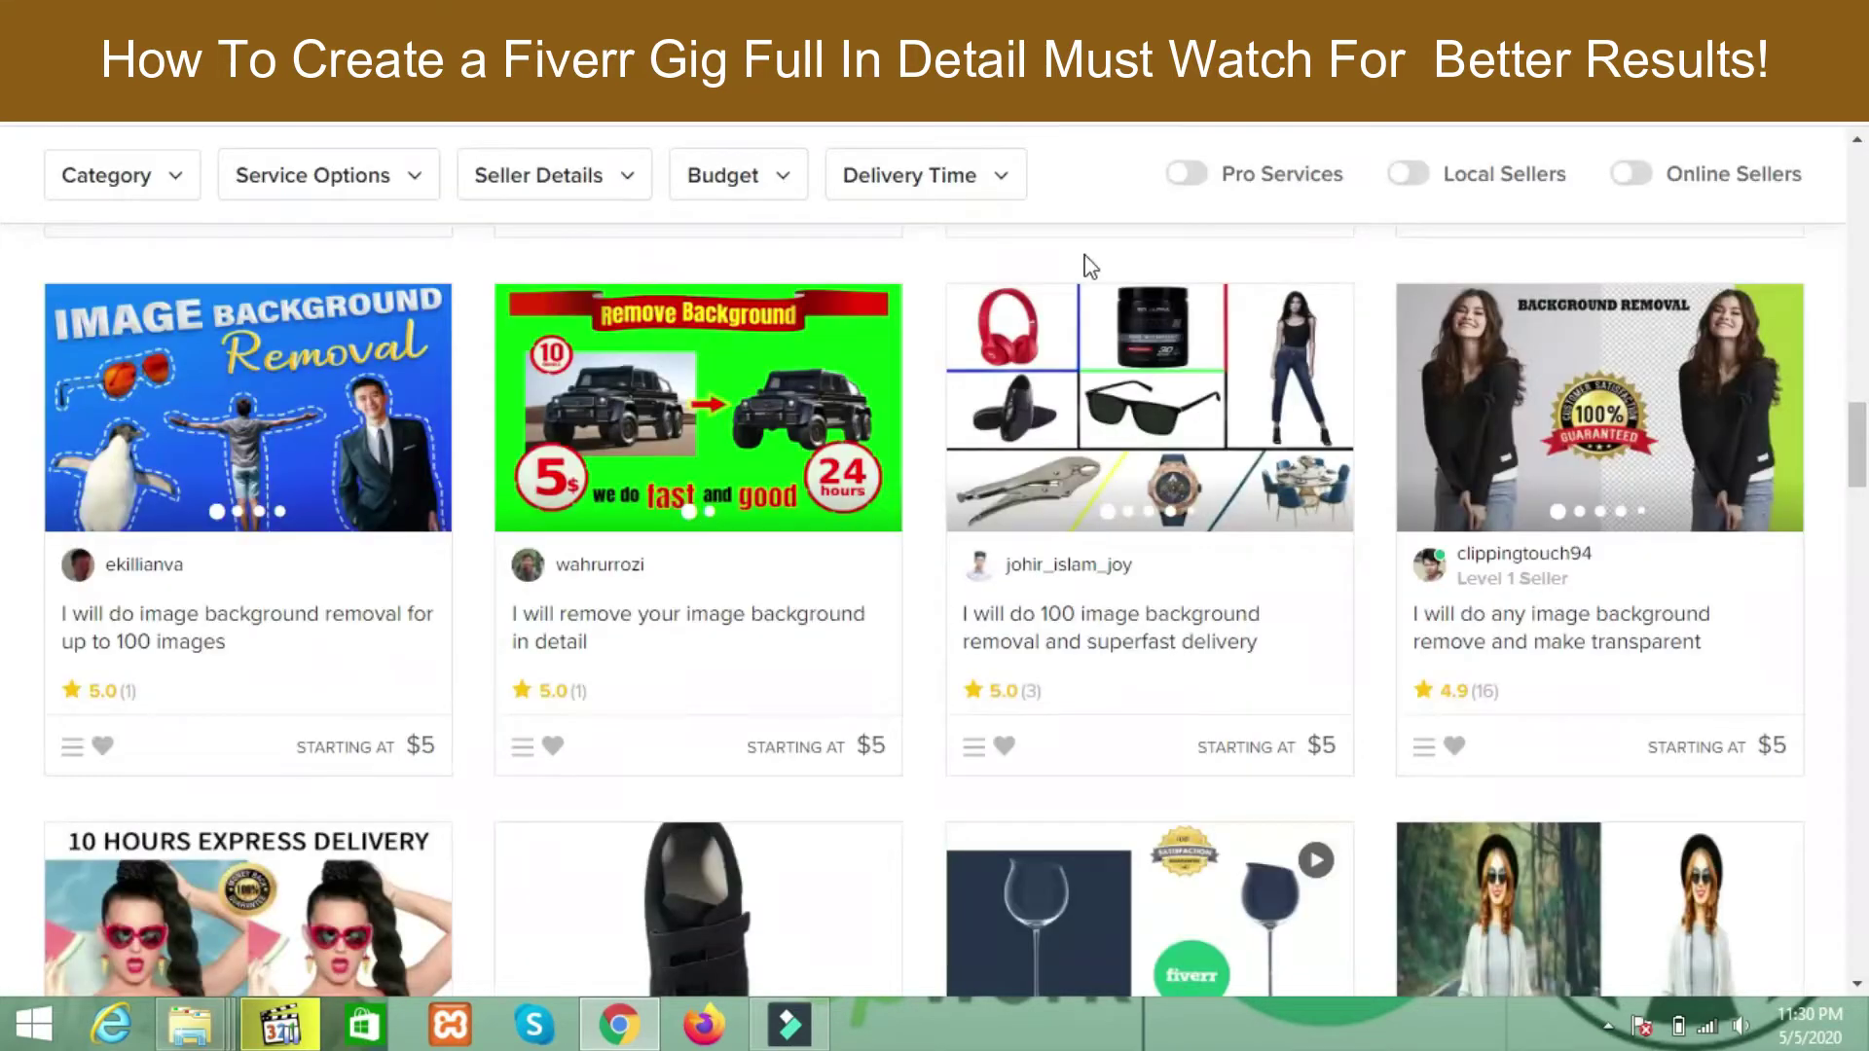
{"action": "scroll", "coordinate": [477, 218], "scroll_direction": "up", "scroll_amount": 15}
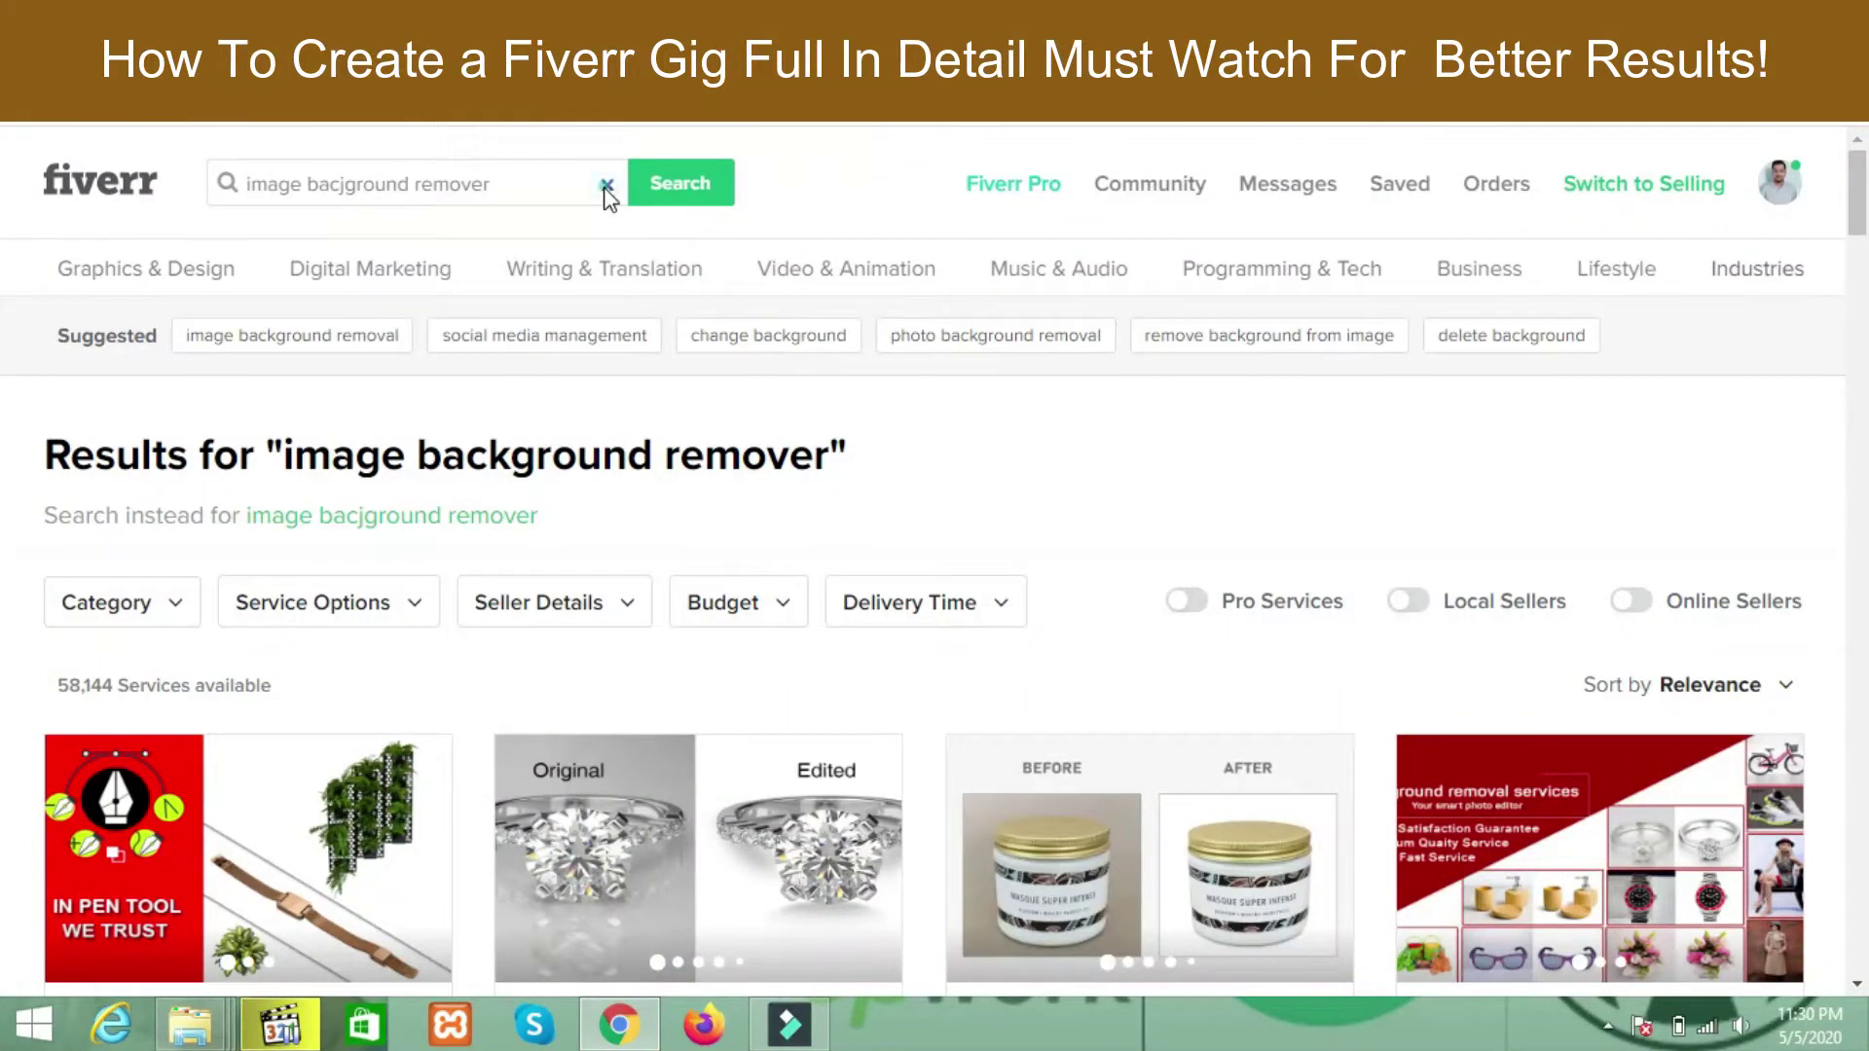
{"action": "left_click", "coordinate": [607, 187]}
{"action": "type", "text": "social"}
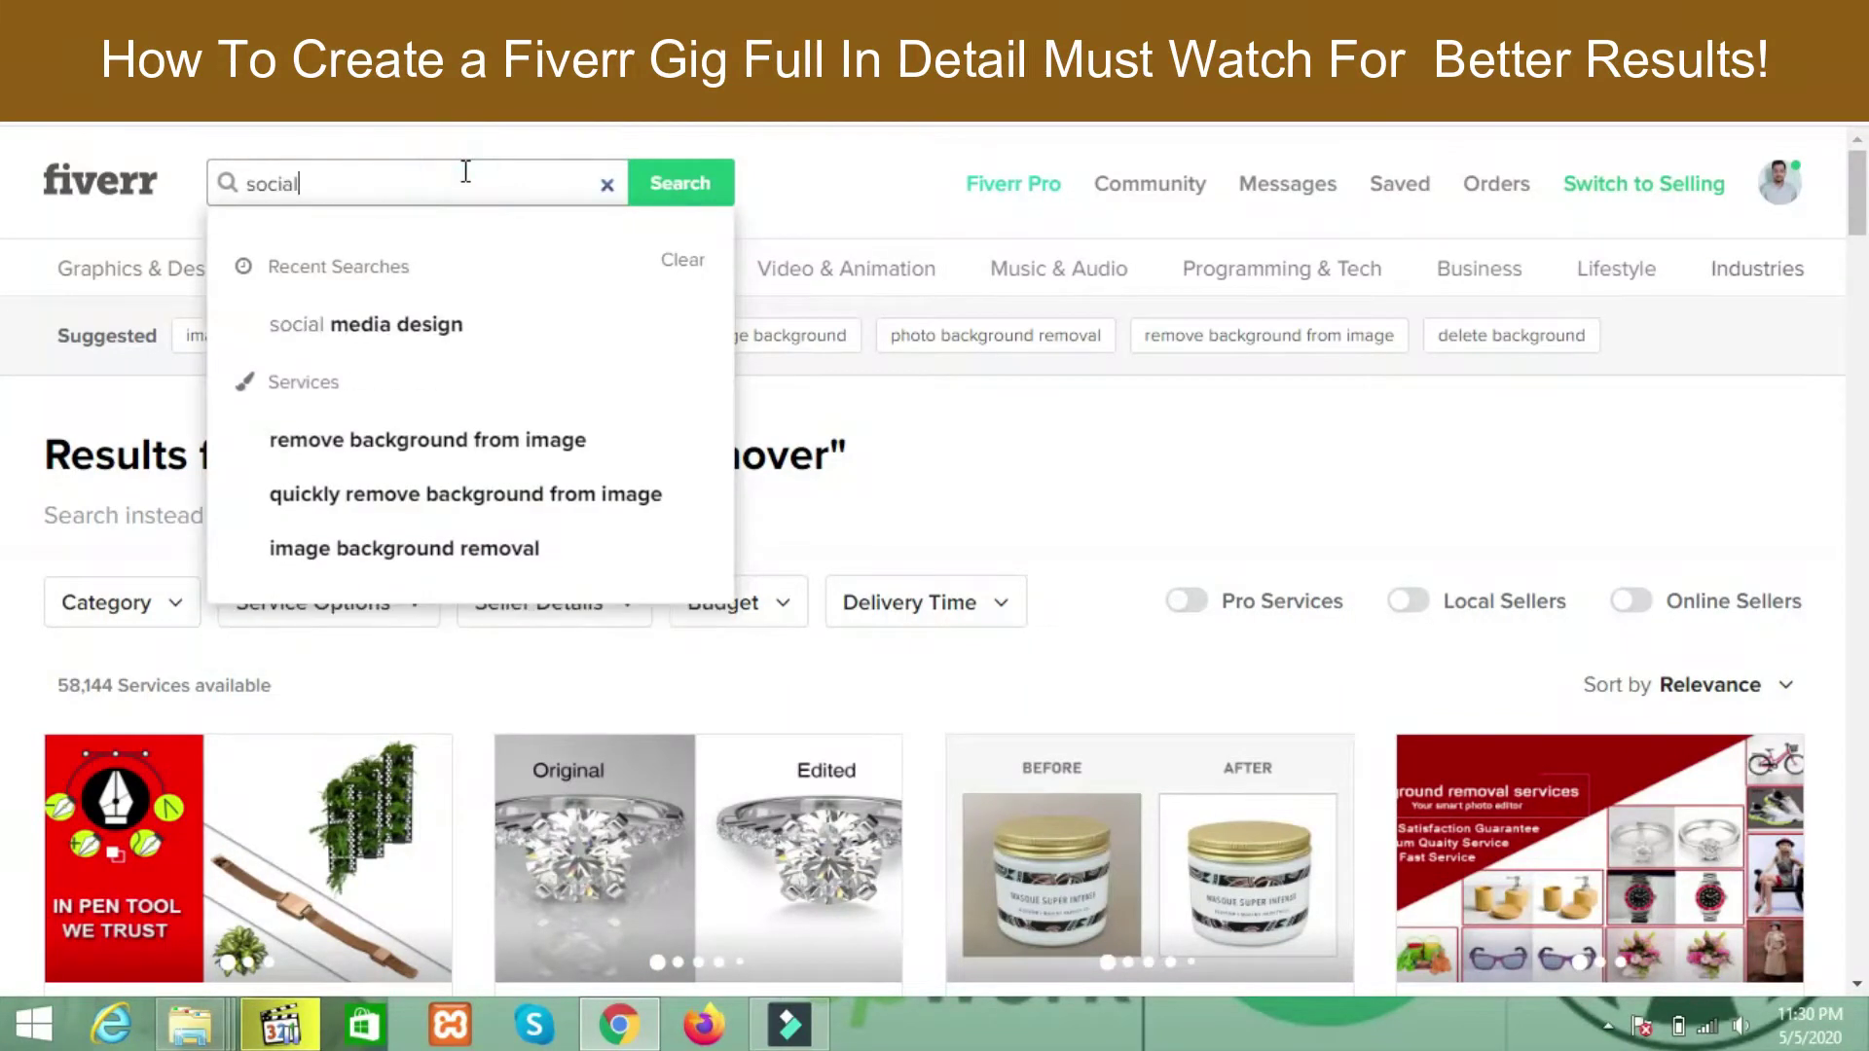
{"action": "type", "text": " media m"}
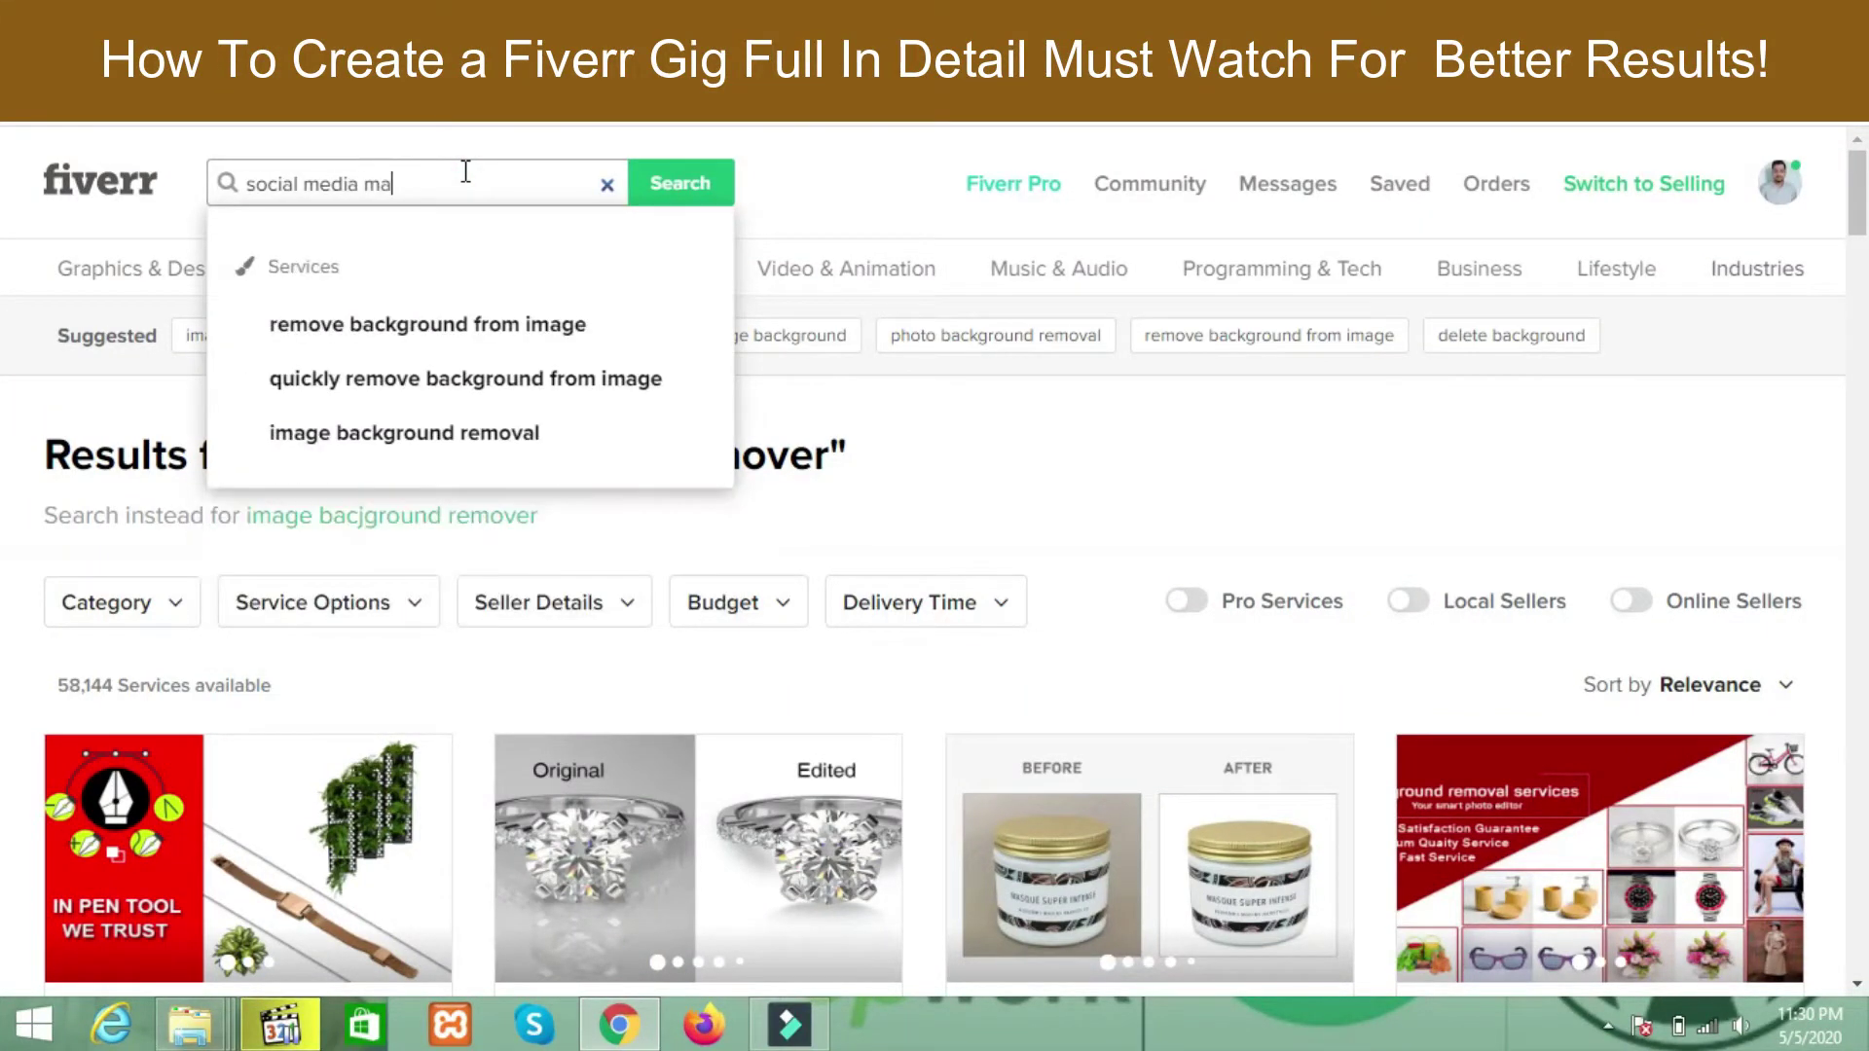
{"action": "type", "text": "a"}
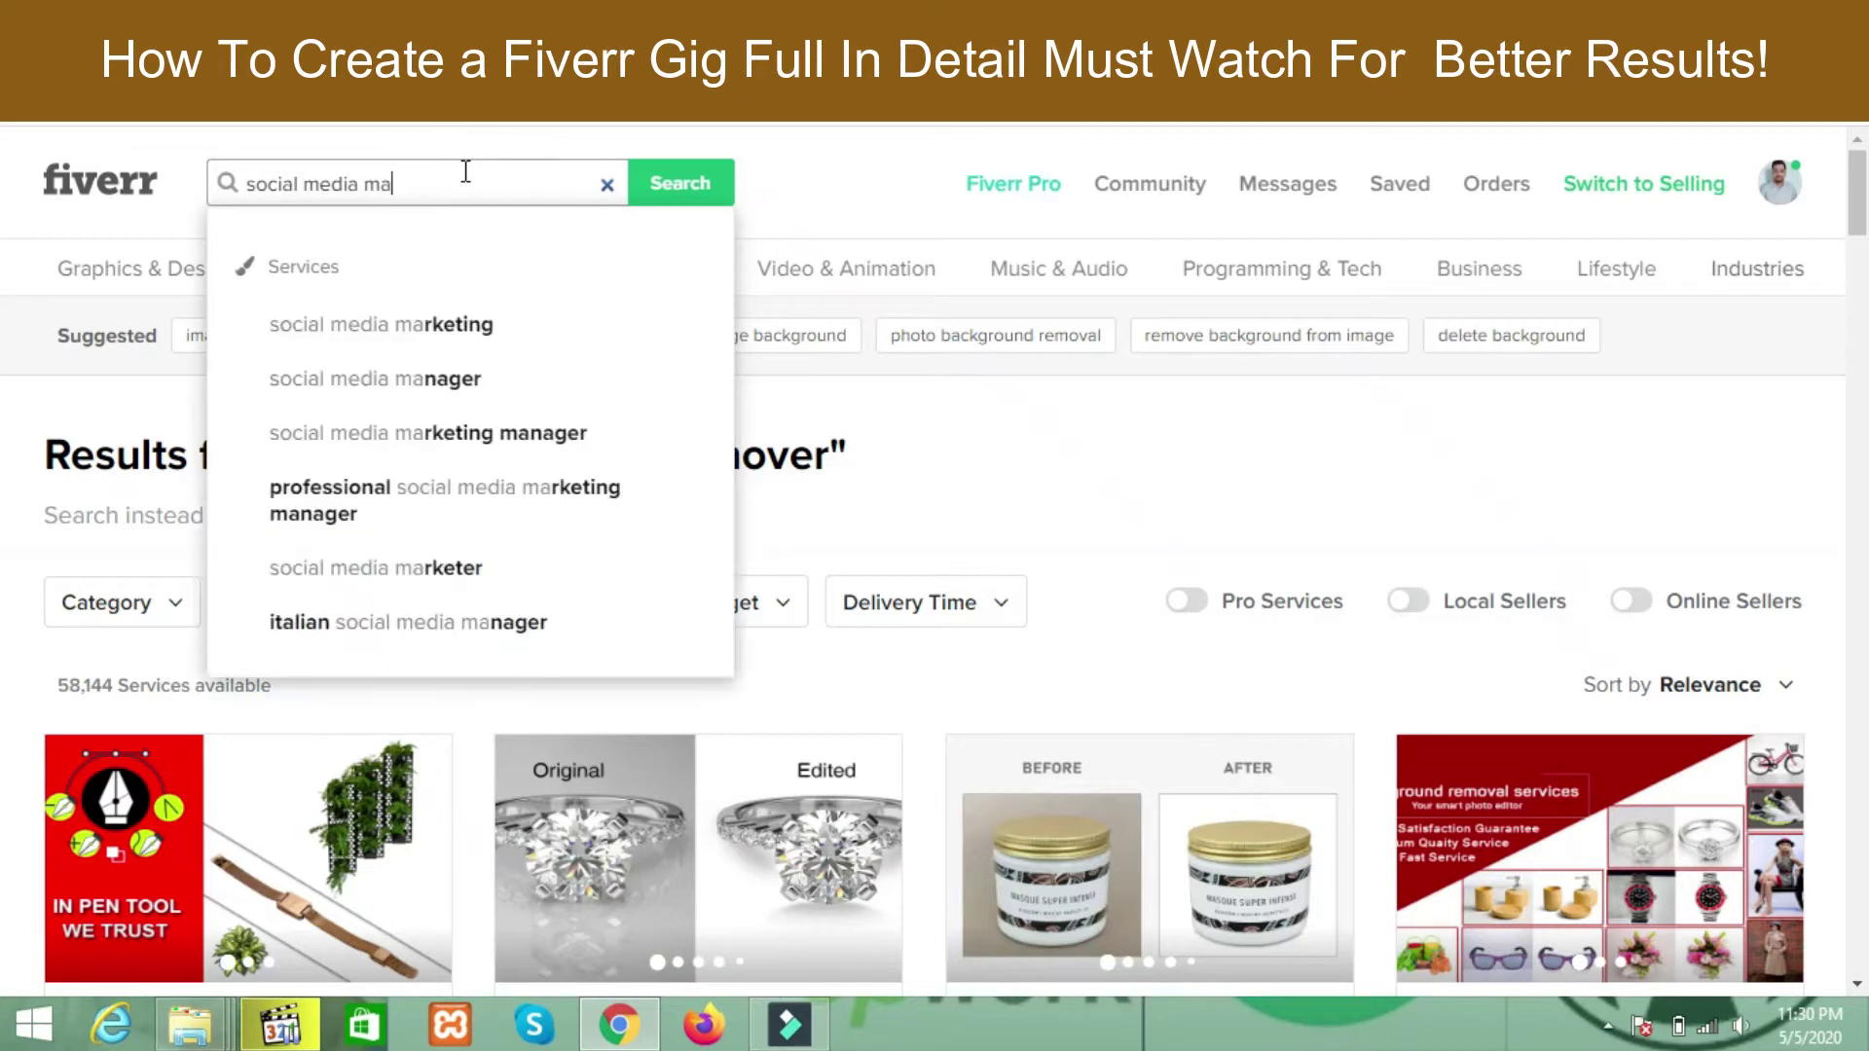
{"action": "type", "text": "rketing"}
{"action": "key", "text": "Return"}
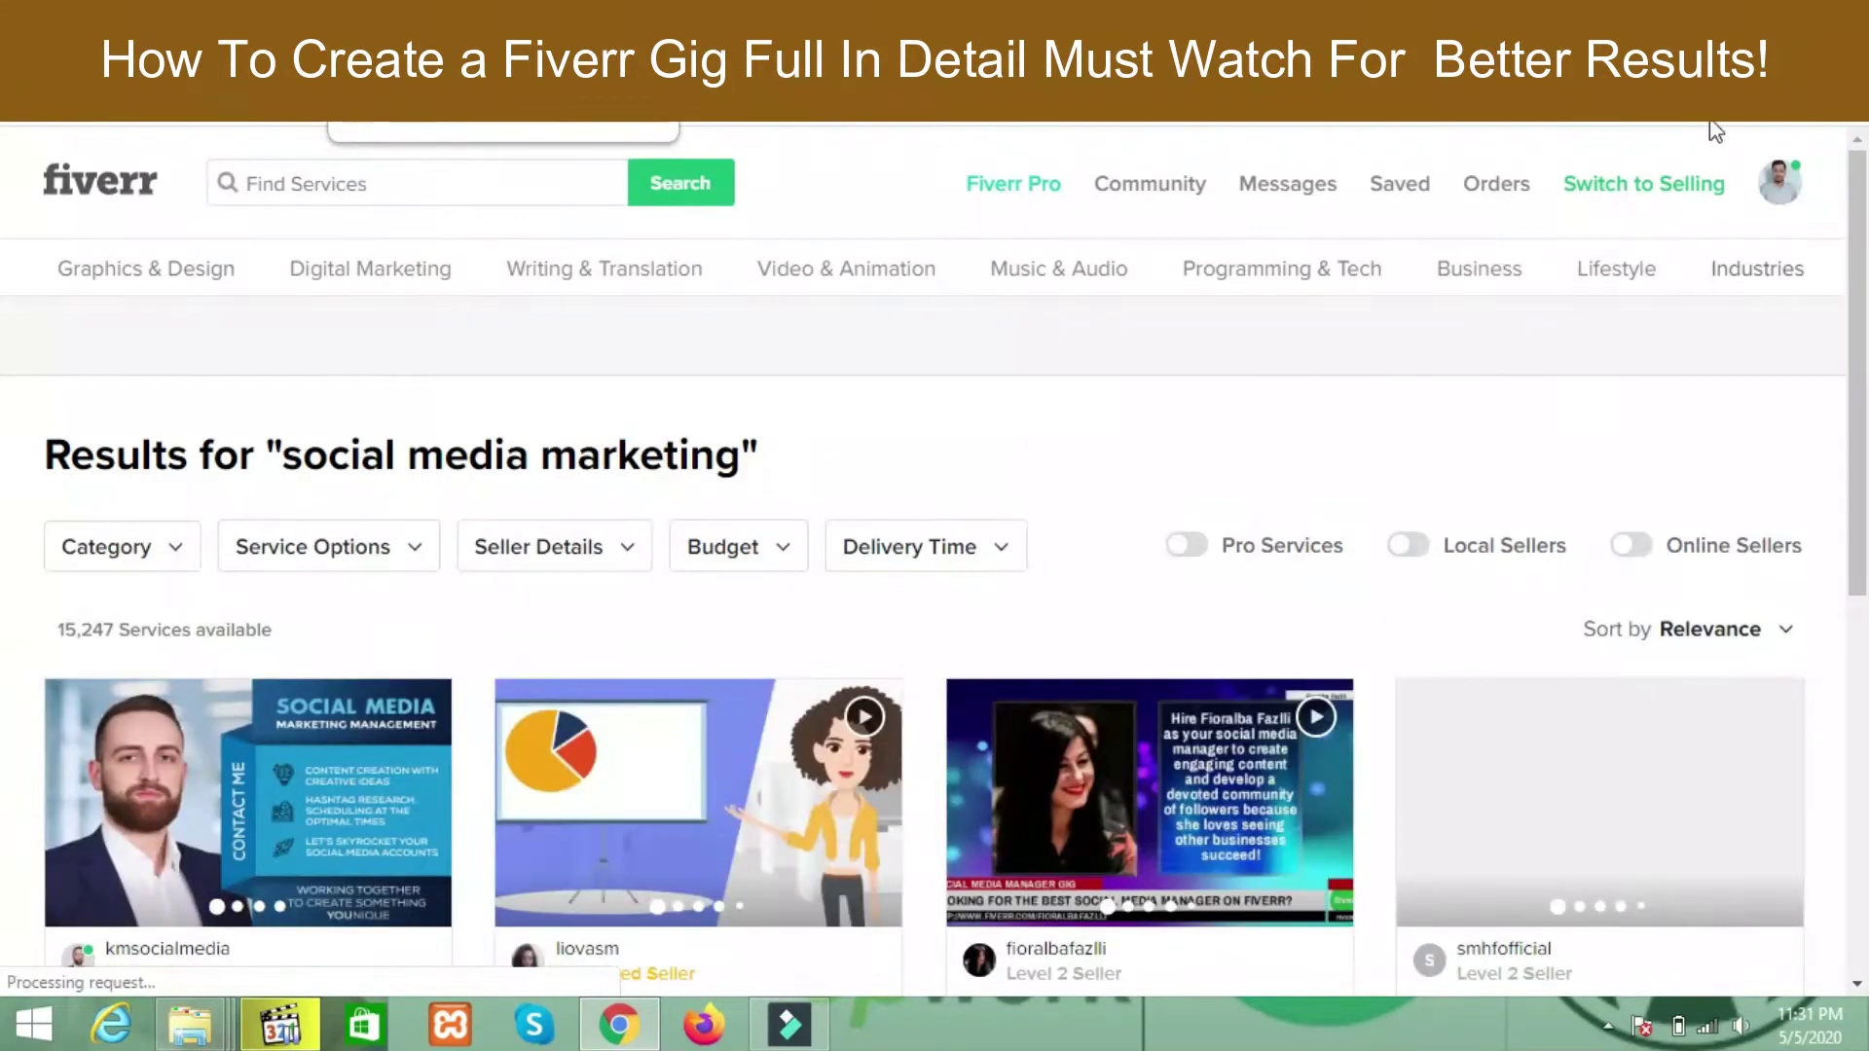
{"action": "scroll", "coordinate": [4, 292], "scroll_direction": "down", "scroll_amount": 2}
{"action": "left_click_drag", "start_coordinate": [1862, 288], "coordinate": [1859, 355]}
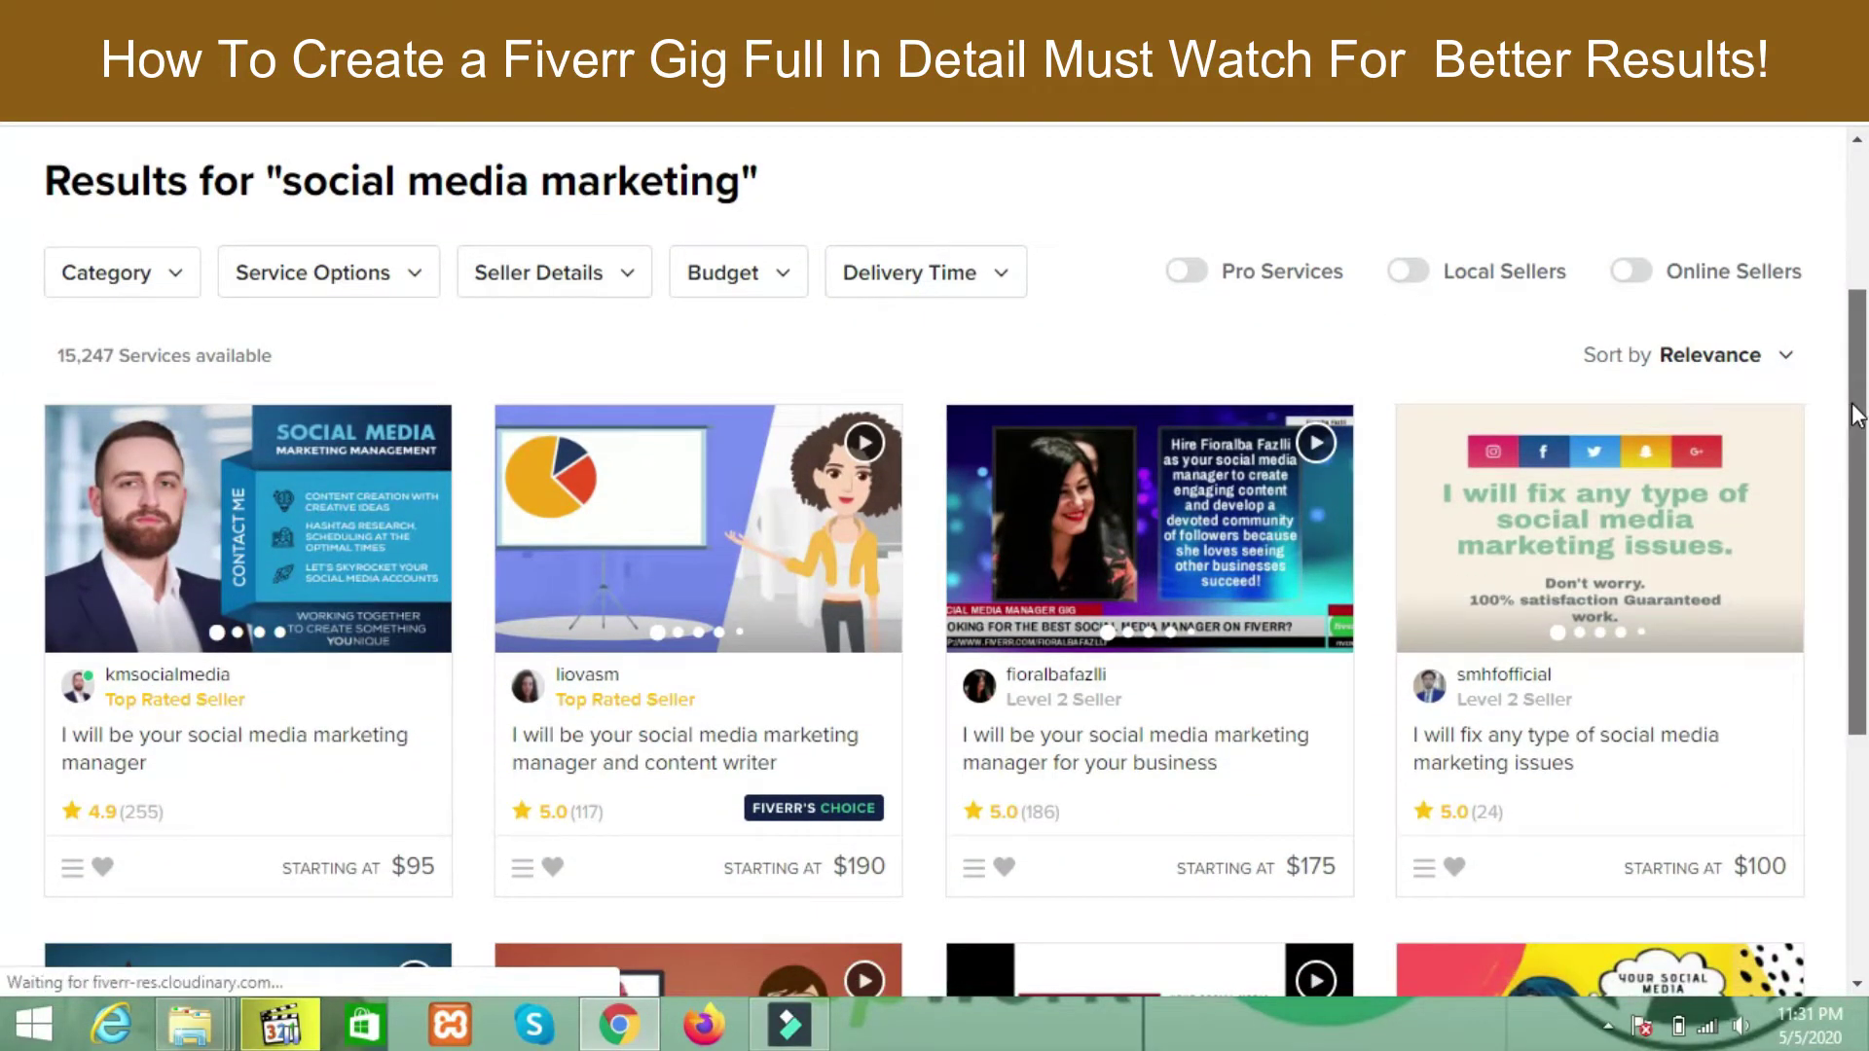
{"action": "scroll", "coordinate": [1856, 418], "scroll_direction": "down", "scroll_amount": 6}
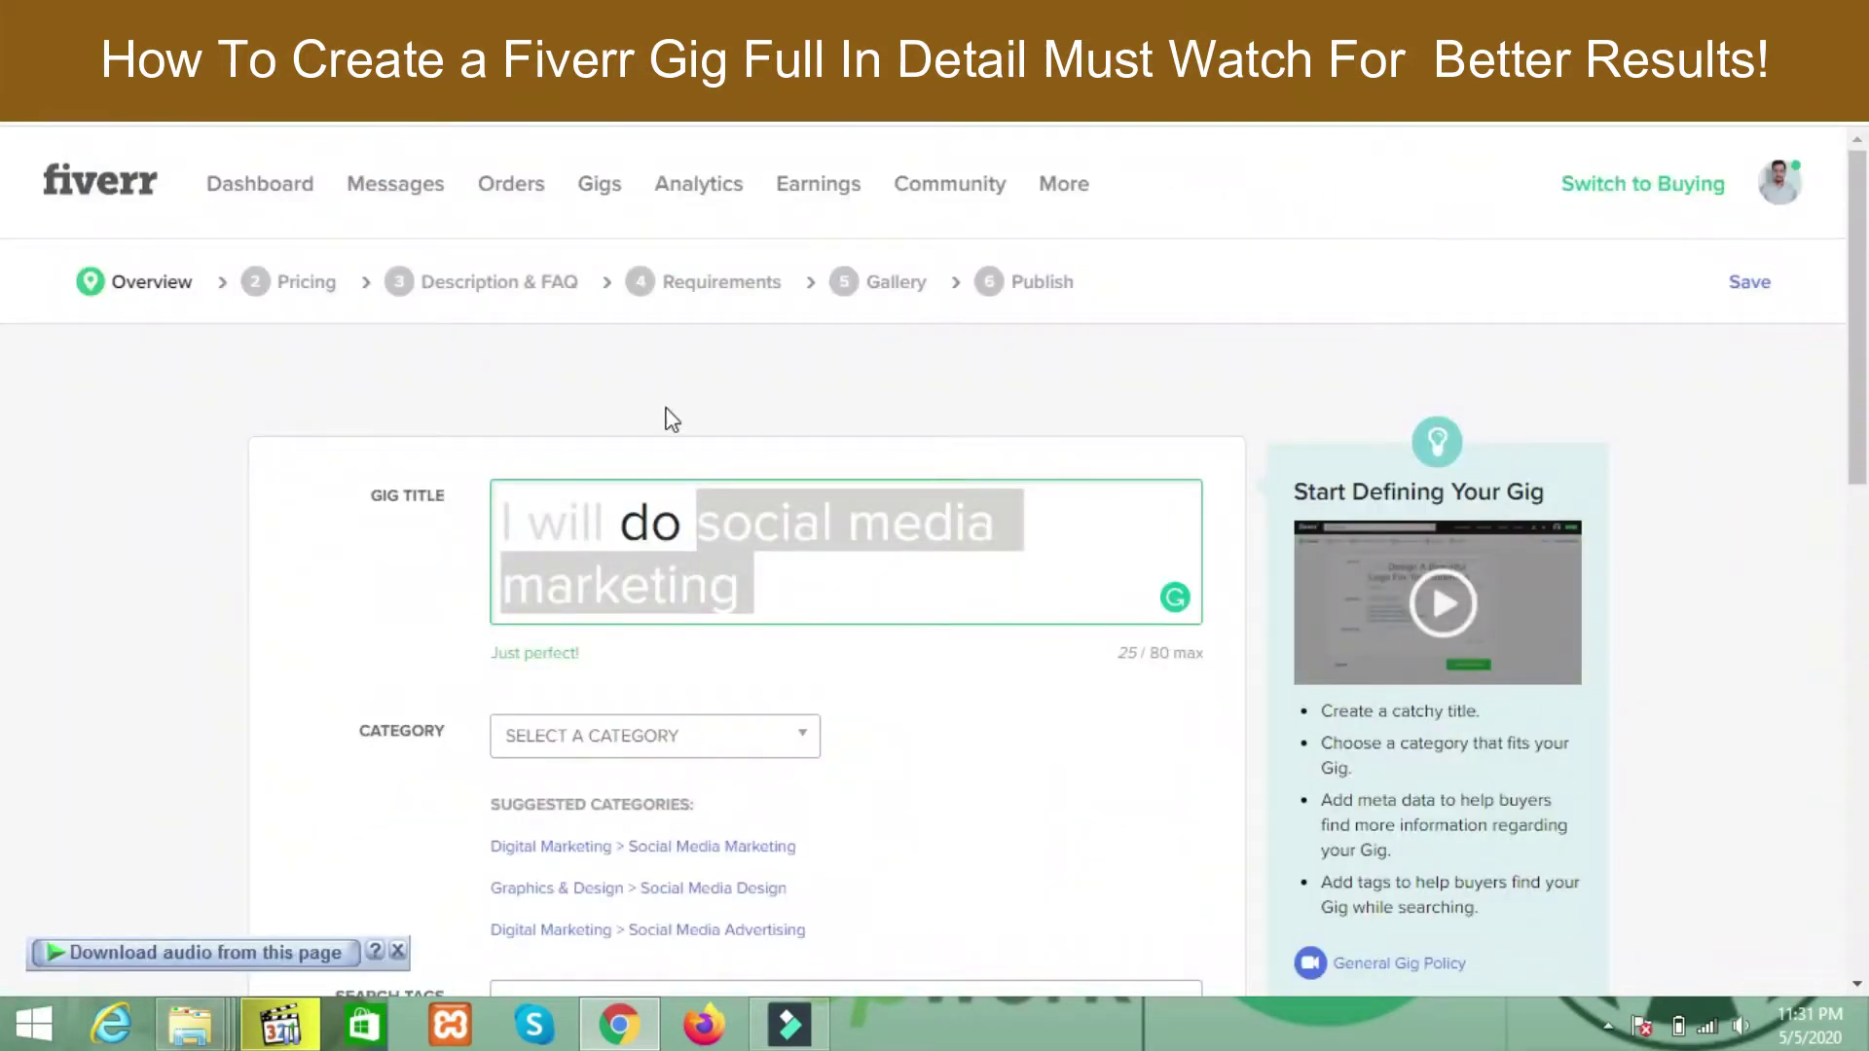
- Return to the new gig form and set the category to Digital Marketing with the subcategory Social Media Marketing
{"action": "left_click", "coordinate": [718, 530]}
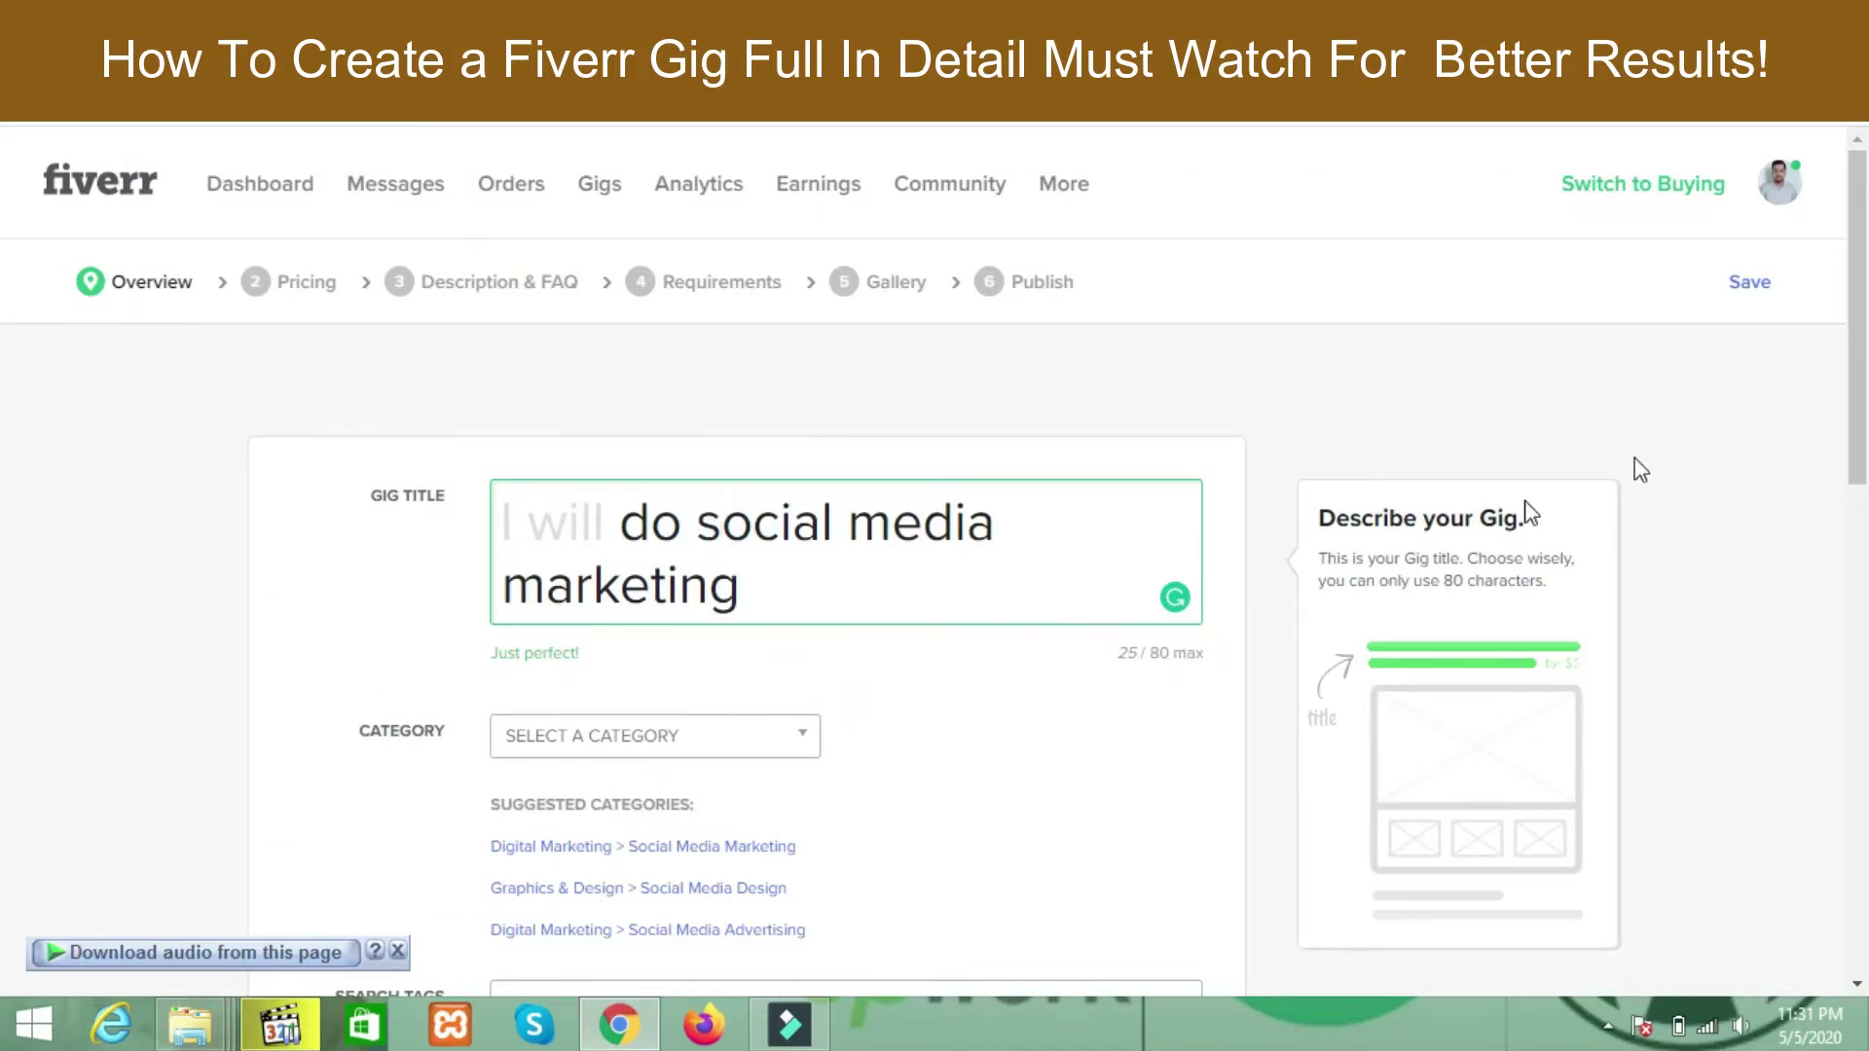
{"action": "left_click_drag", "start_coordinate": [1861, 356], "coordinate": [1861, 416]}
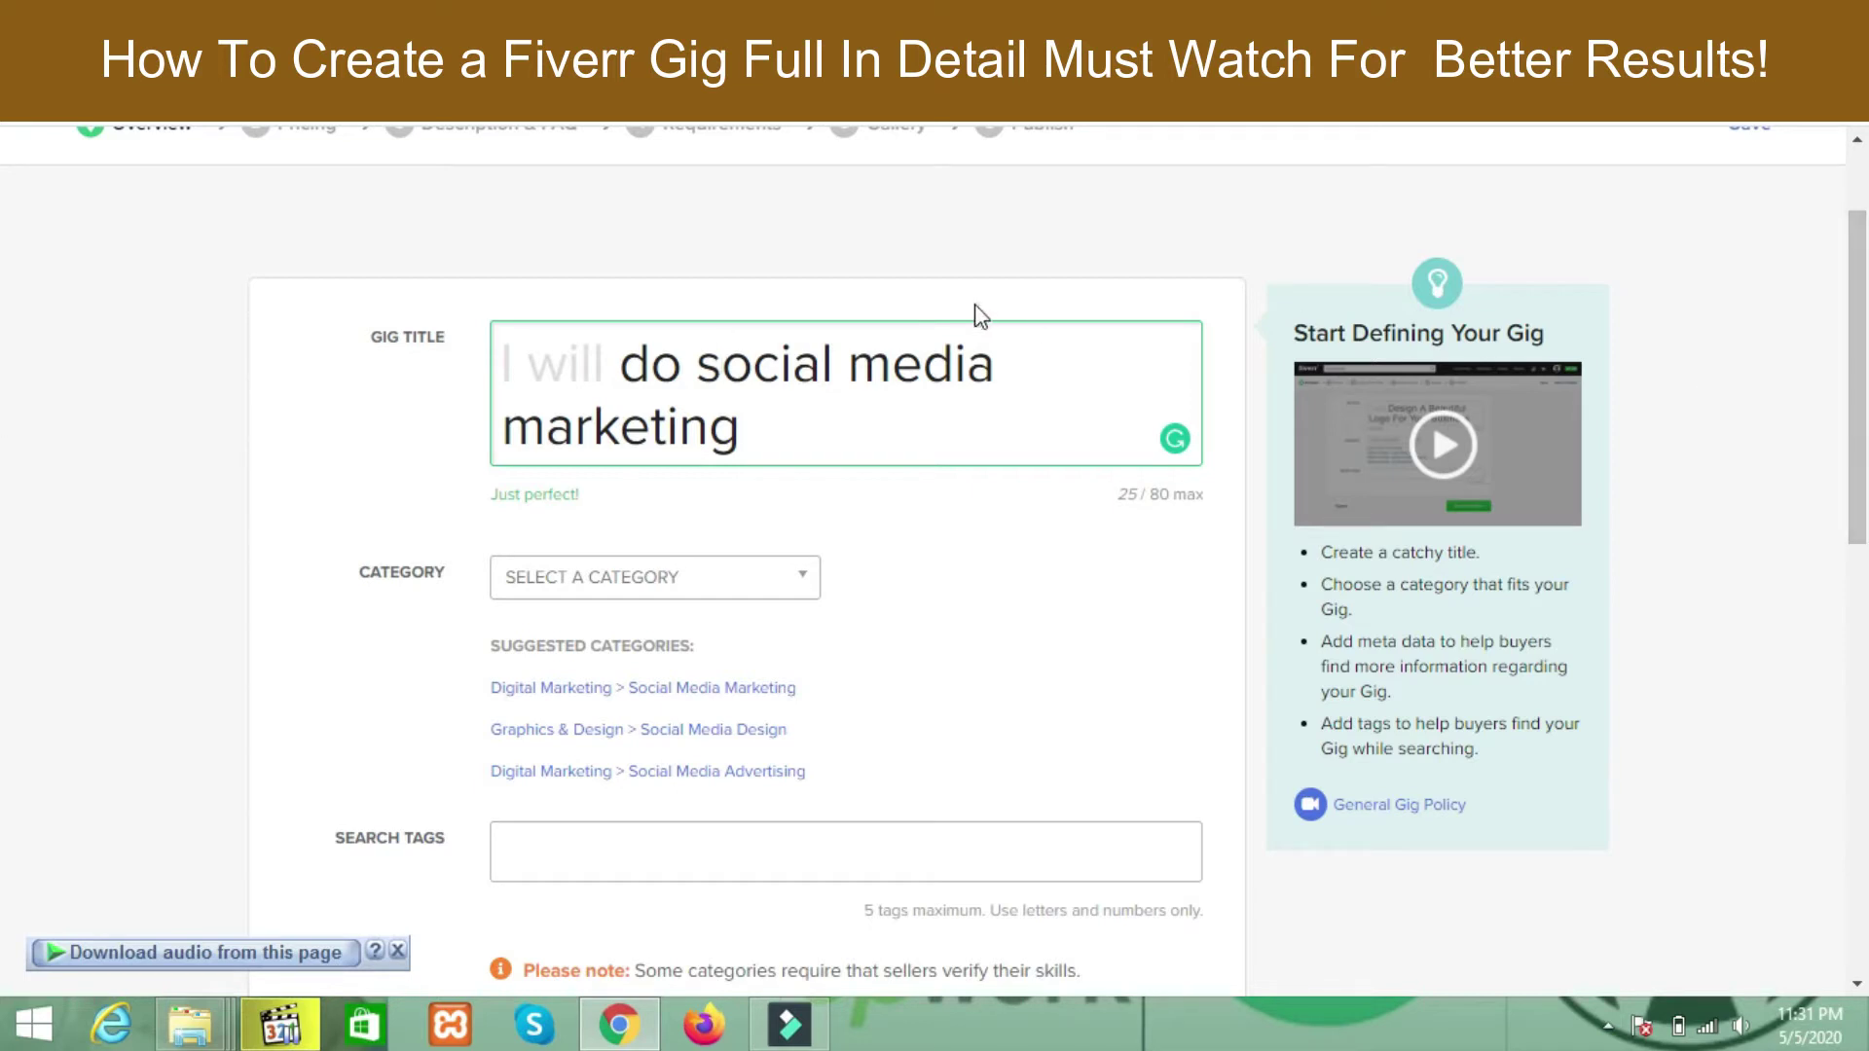
{"action": "left_click", "coordinate": [721, 341]}
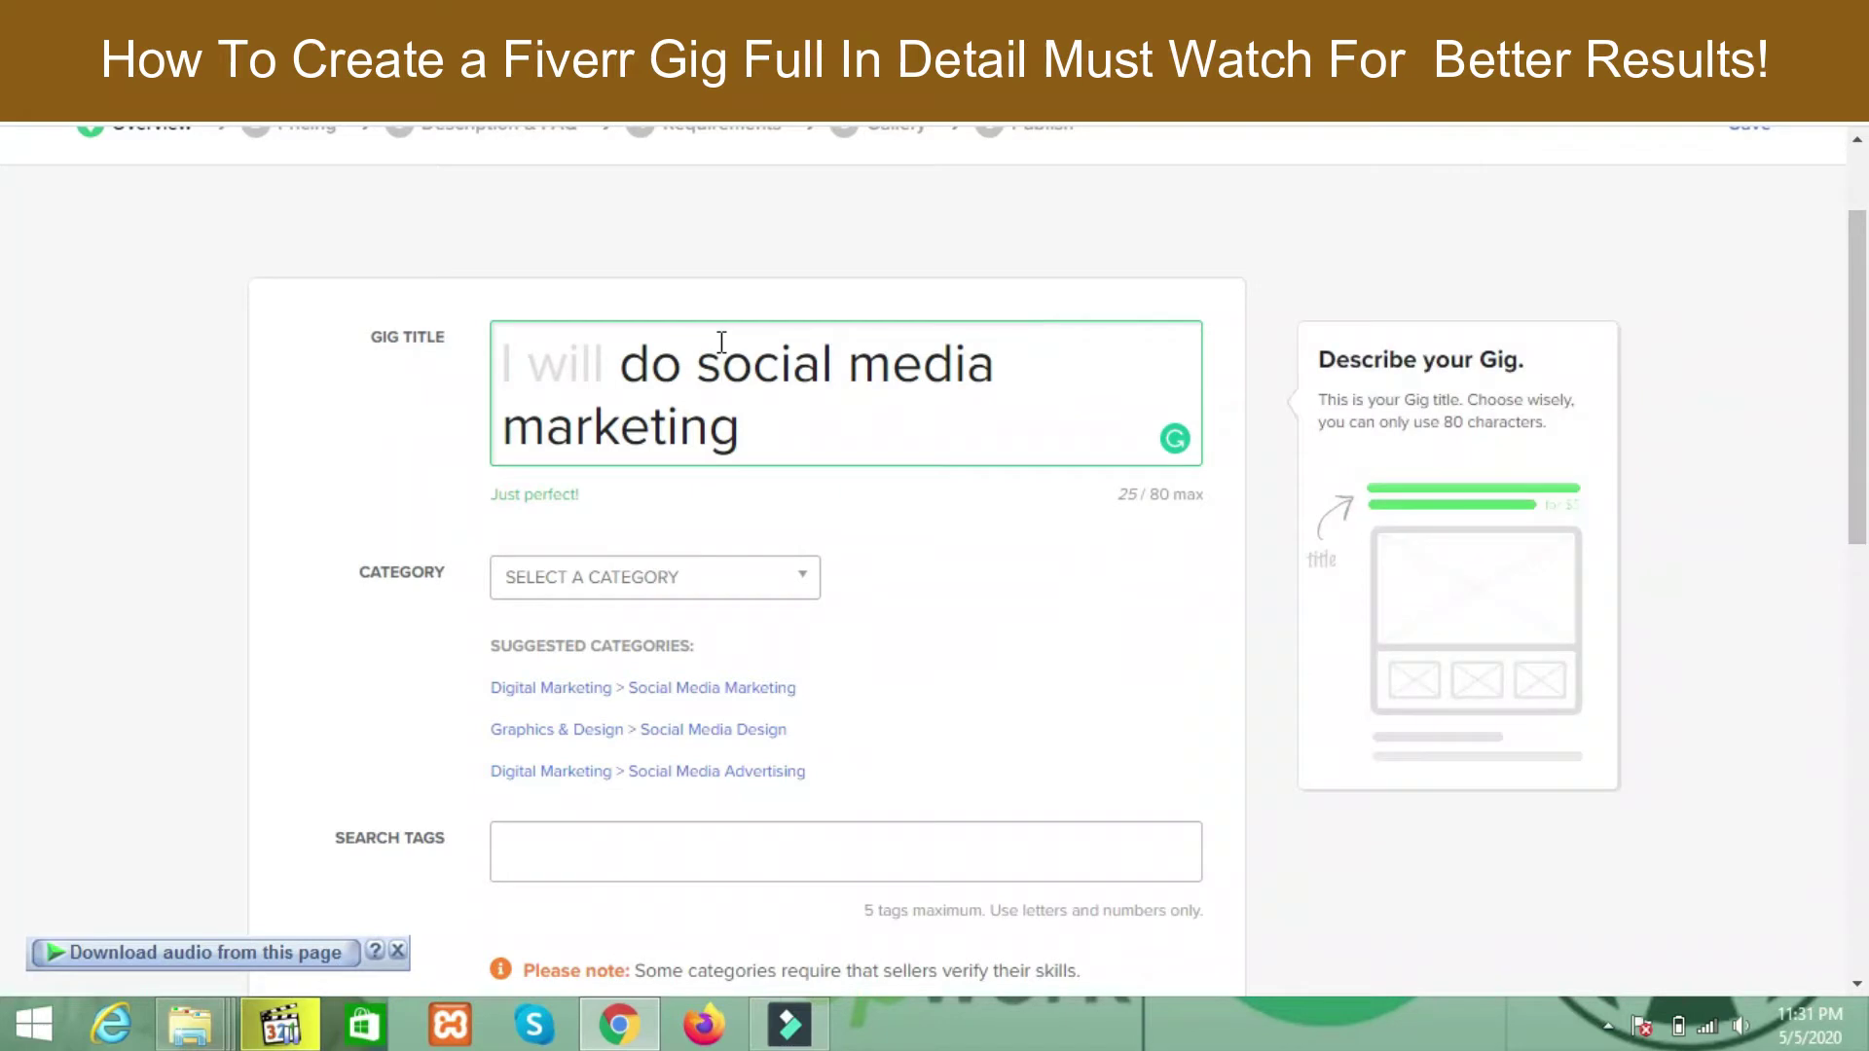
{"action": "left_click", "coordinate": [733, 589]}
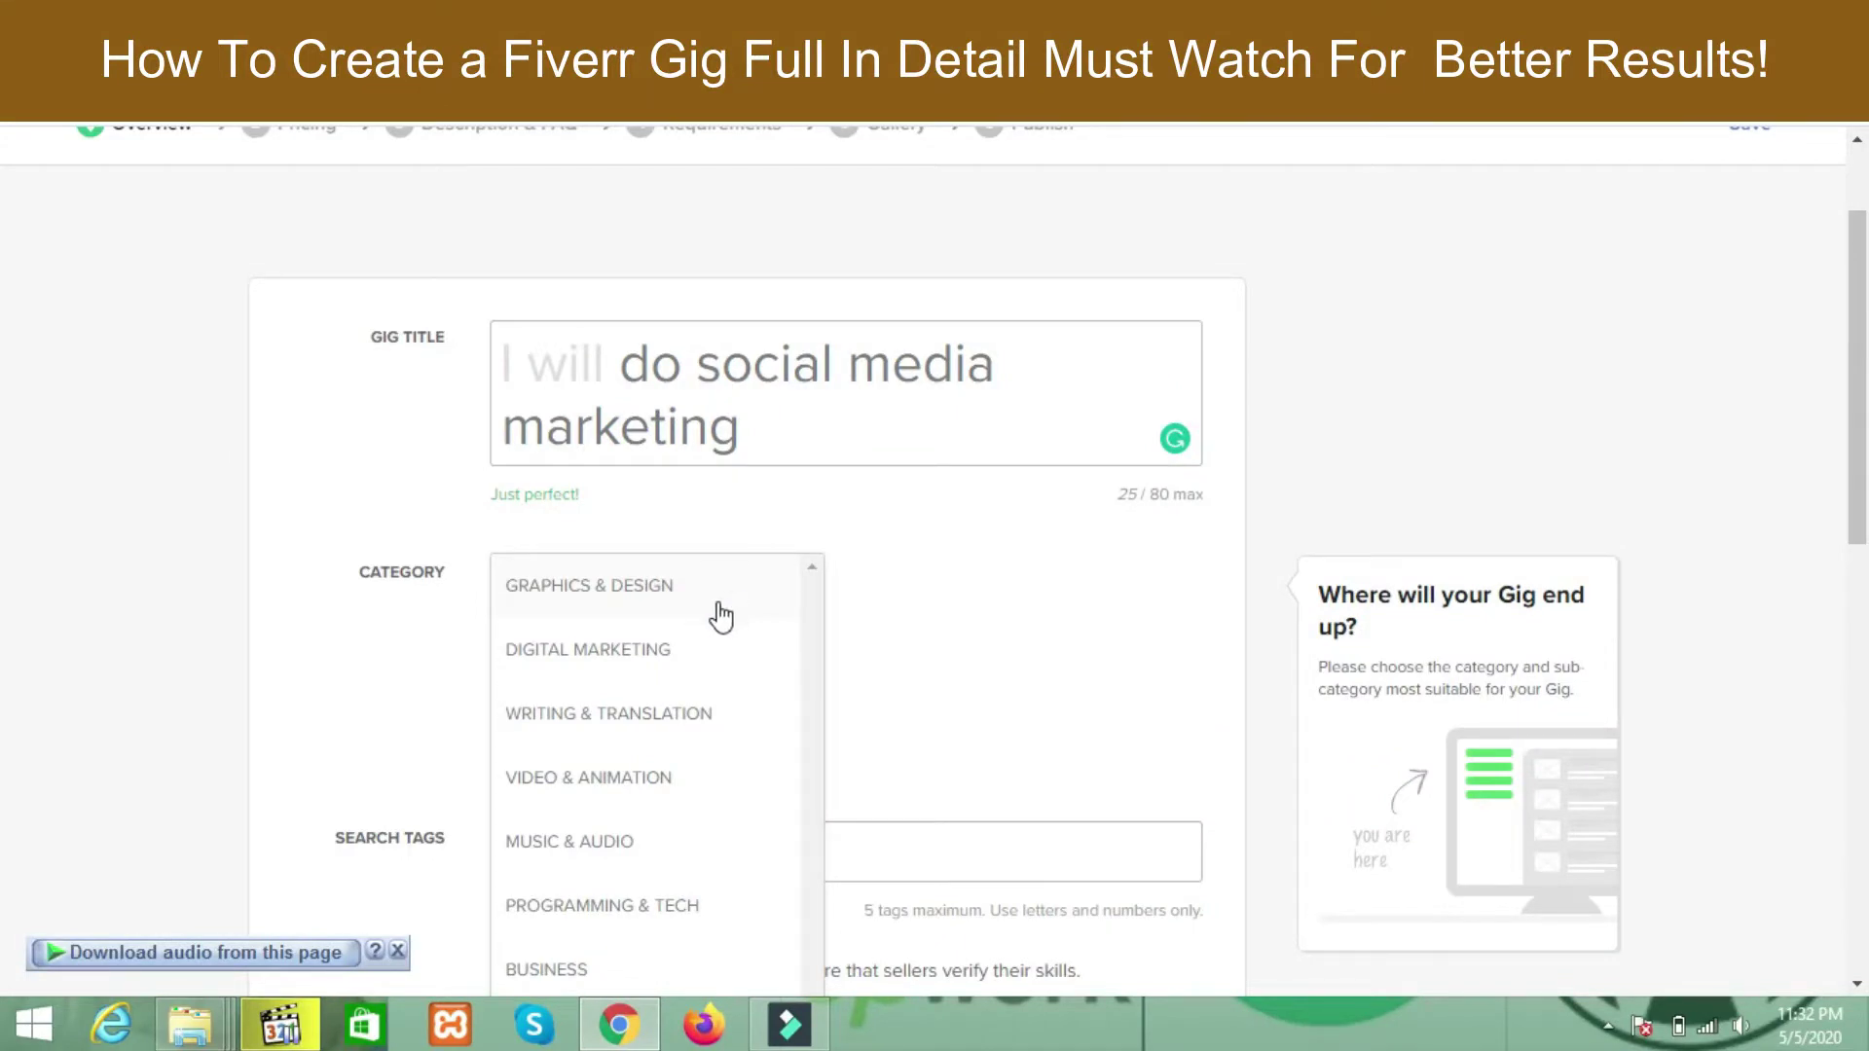
{"action": "left_click", "coordinate": [634, 652]}
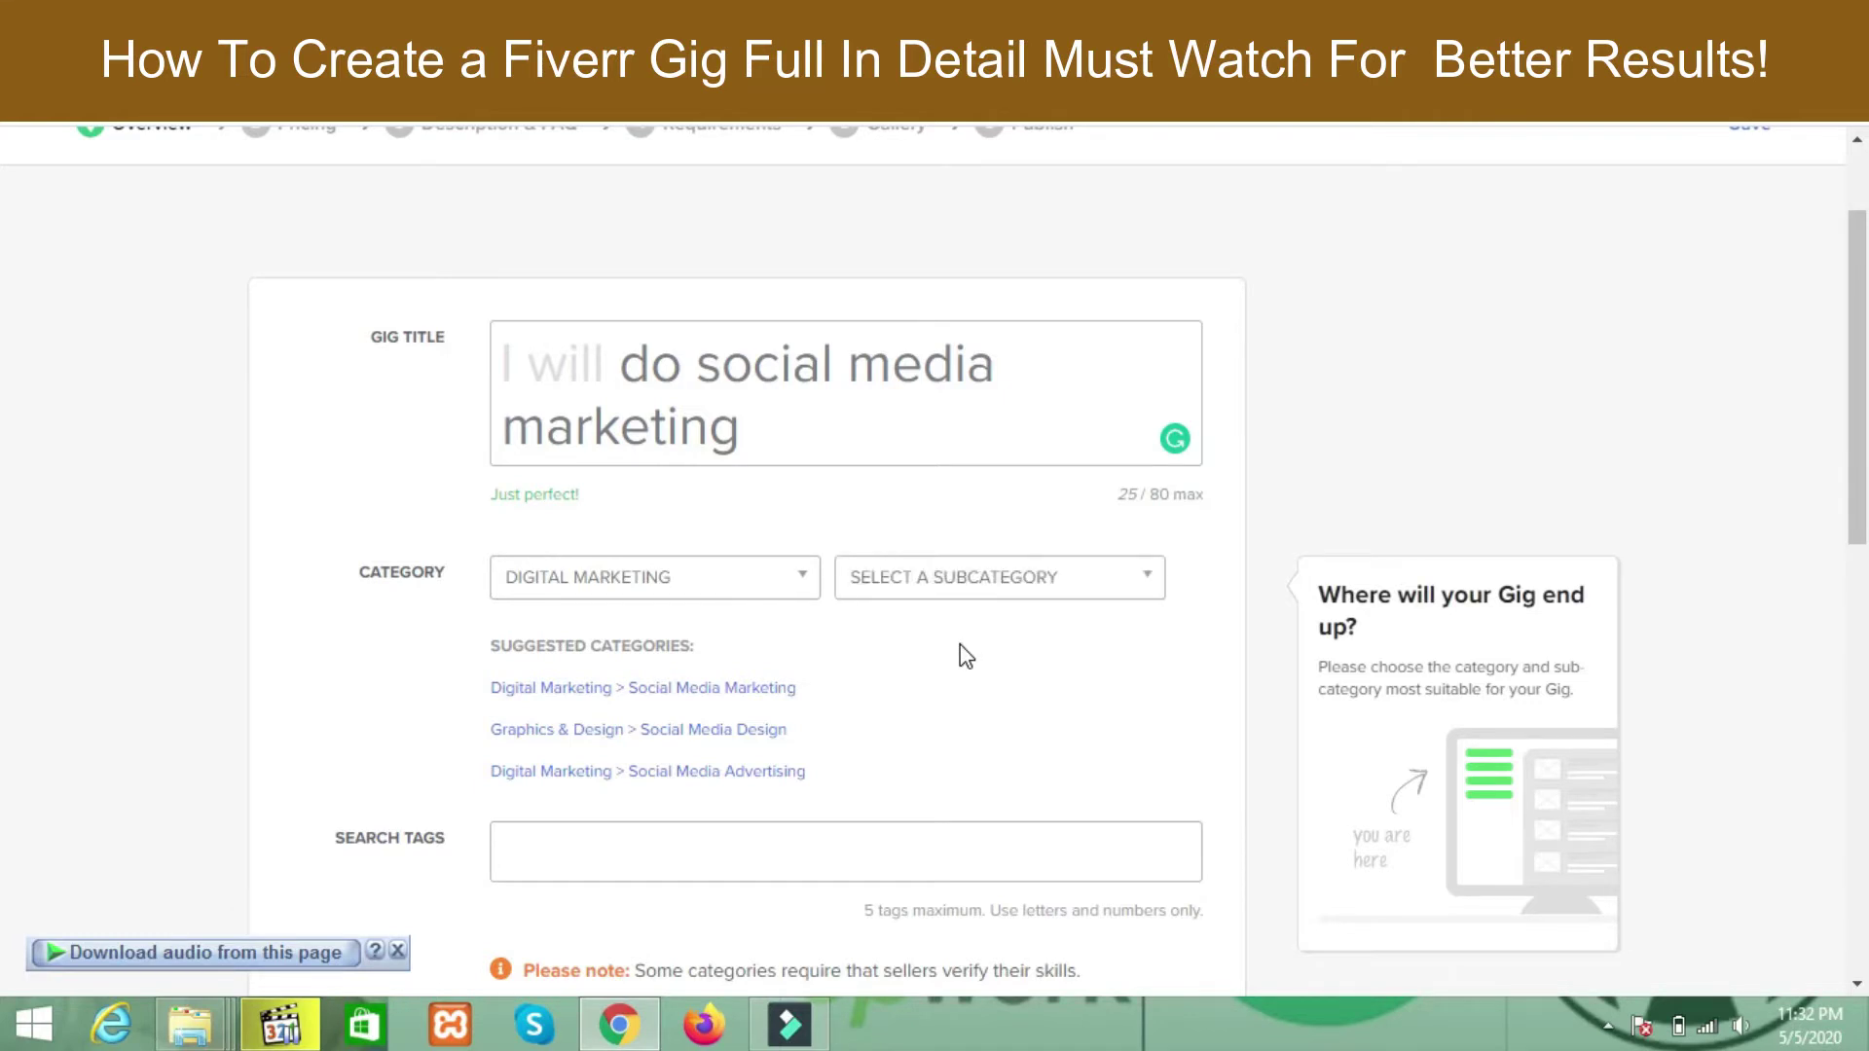
{"action": "left_click", "coordinate": [976, 592]}
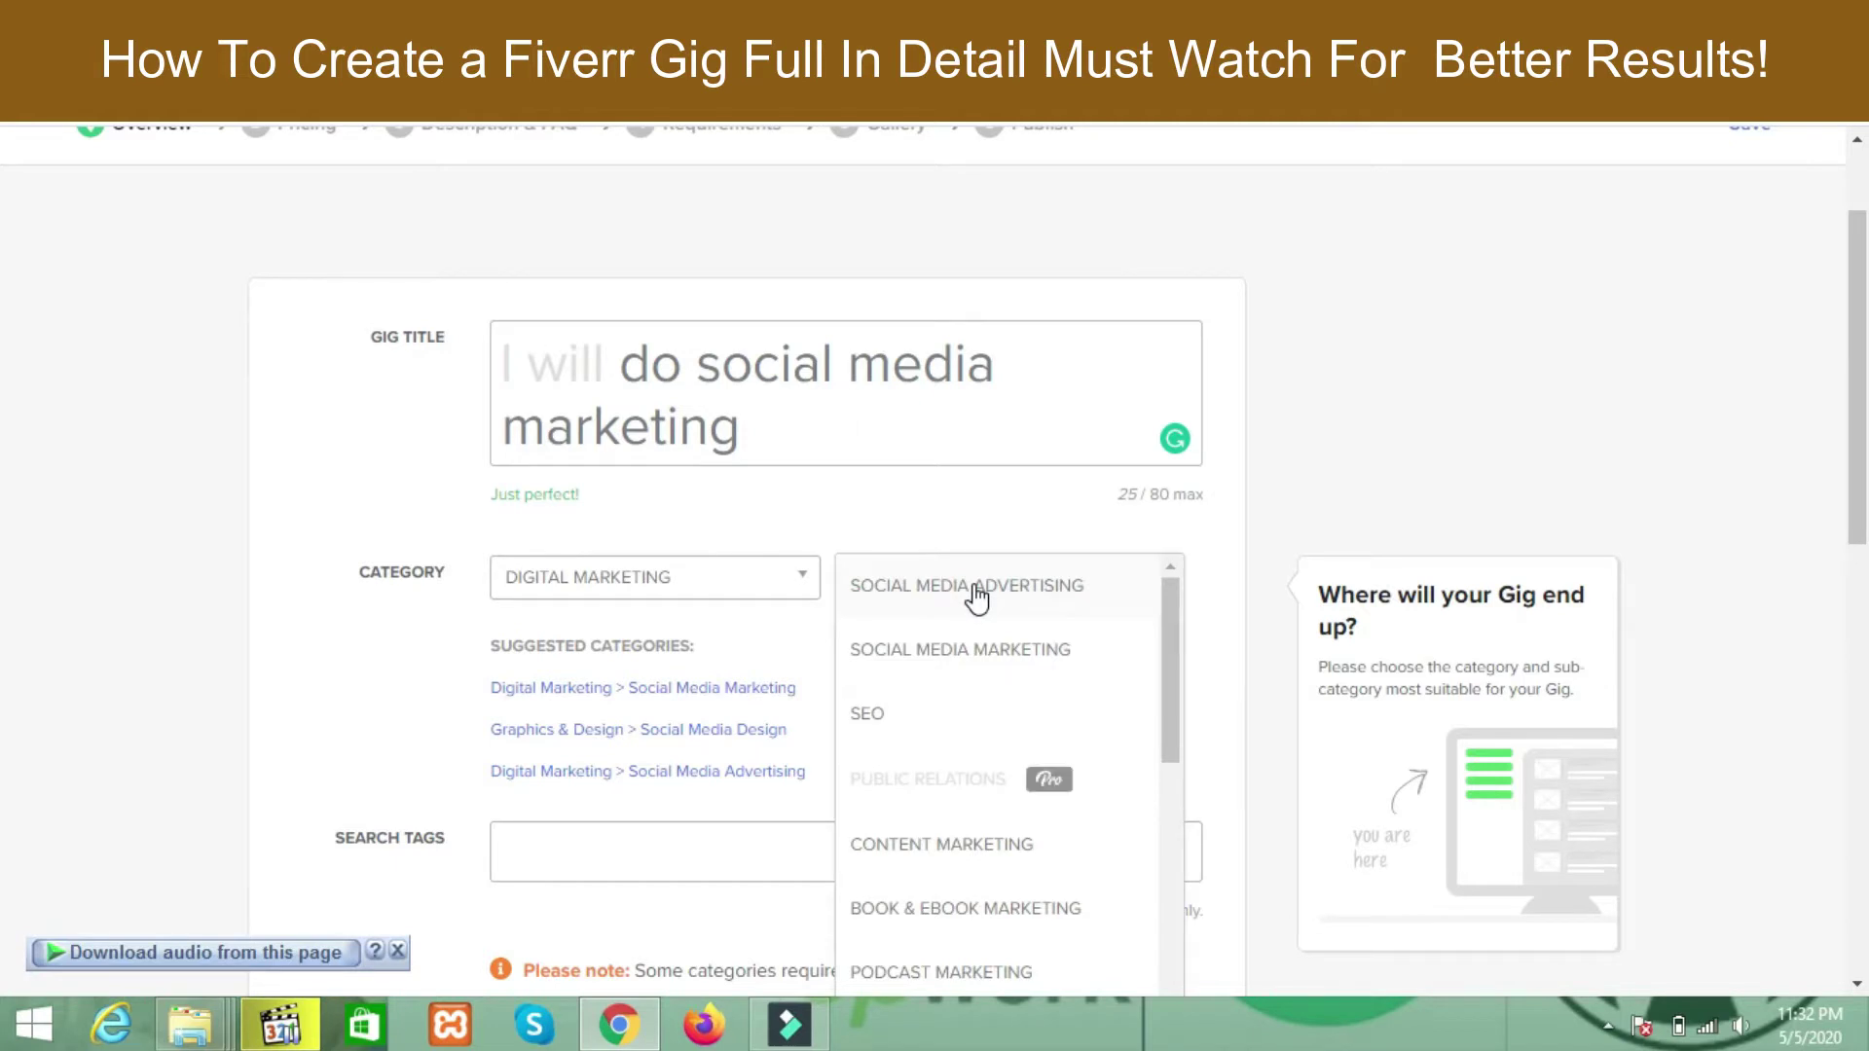
{"action": "left_click", "coordinate": [1006, 653]}
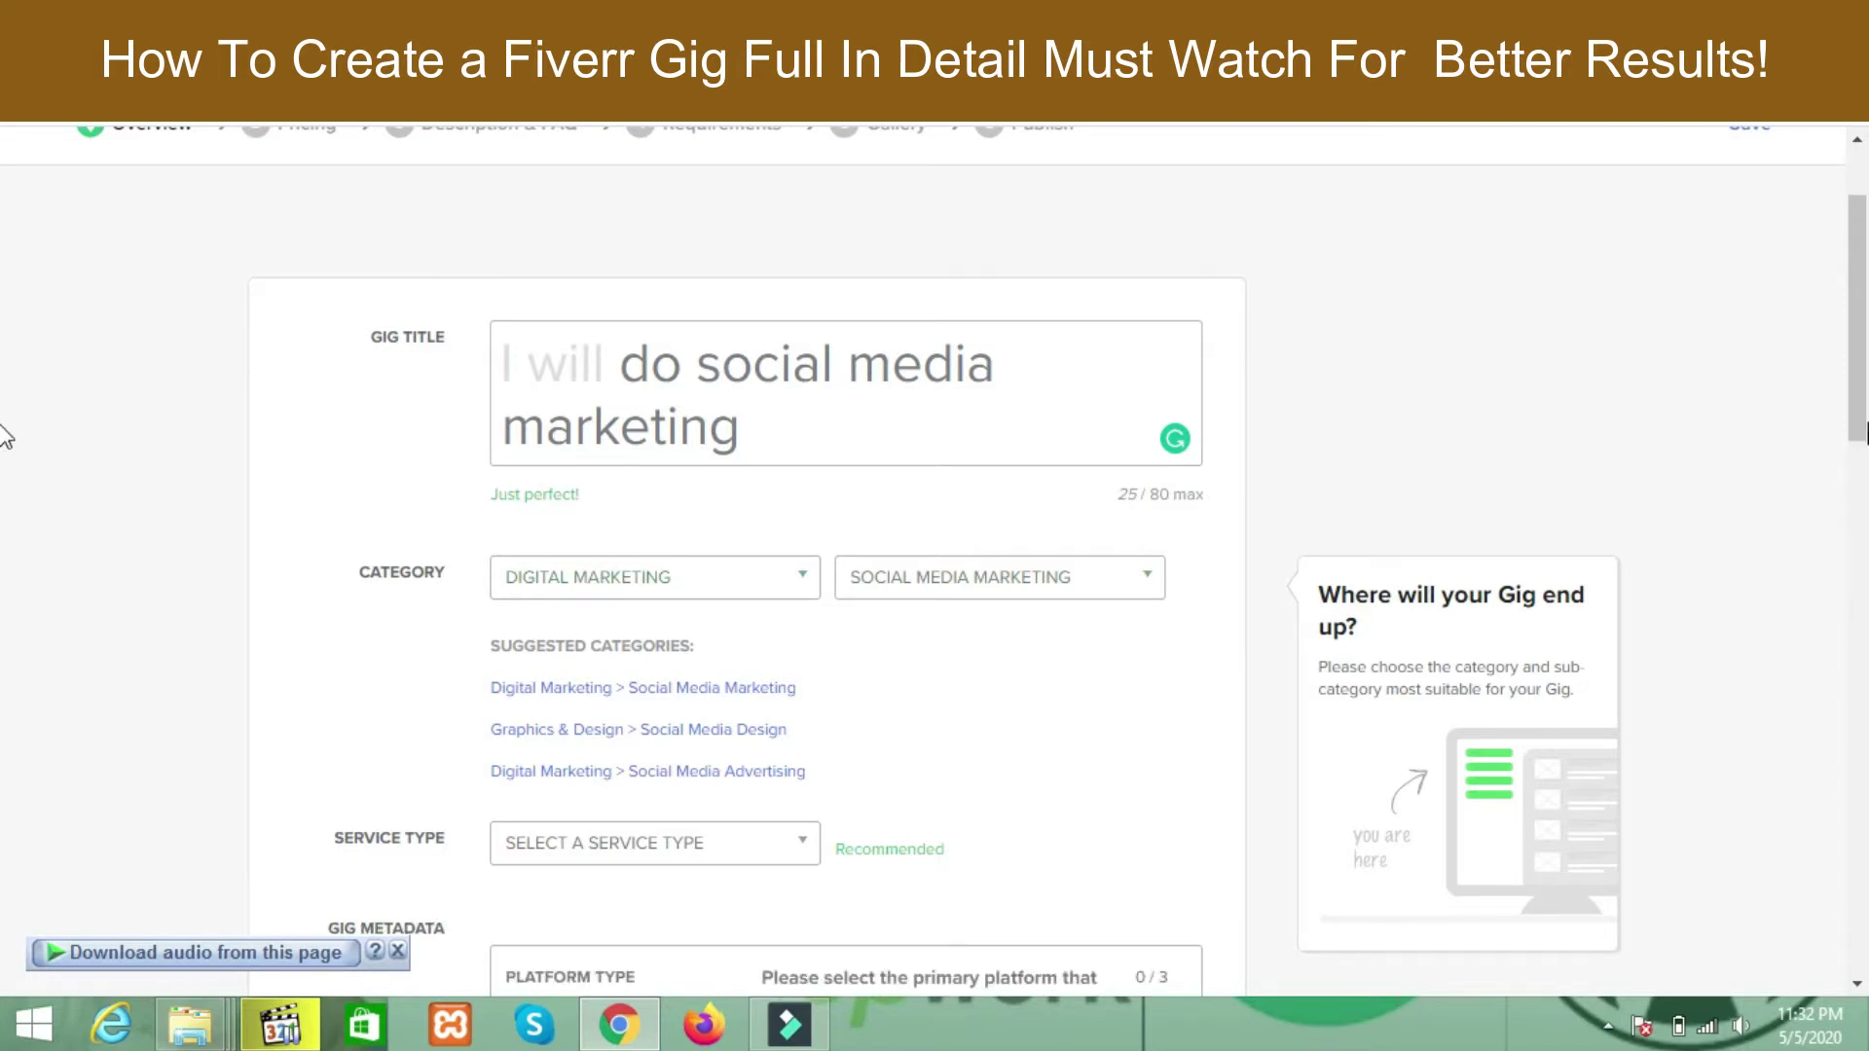
- Set the gig's service type to Social Media Management
{"action": "scroll", "coordinate": [2, 467], "scroll_direction": "down", "scroll_amount": 3}
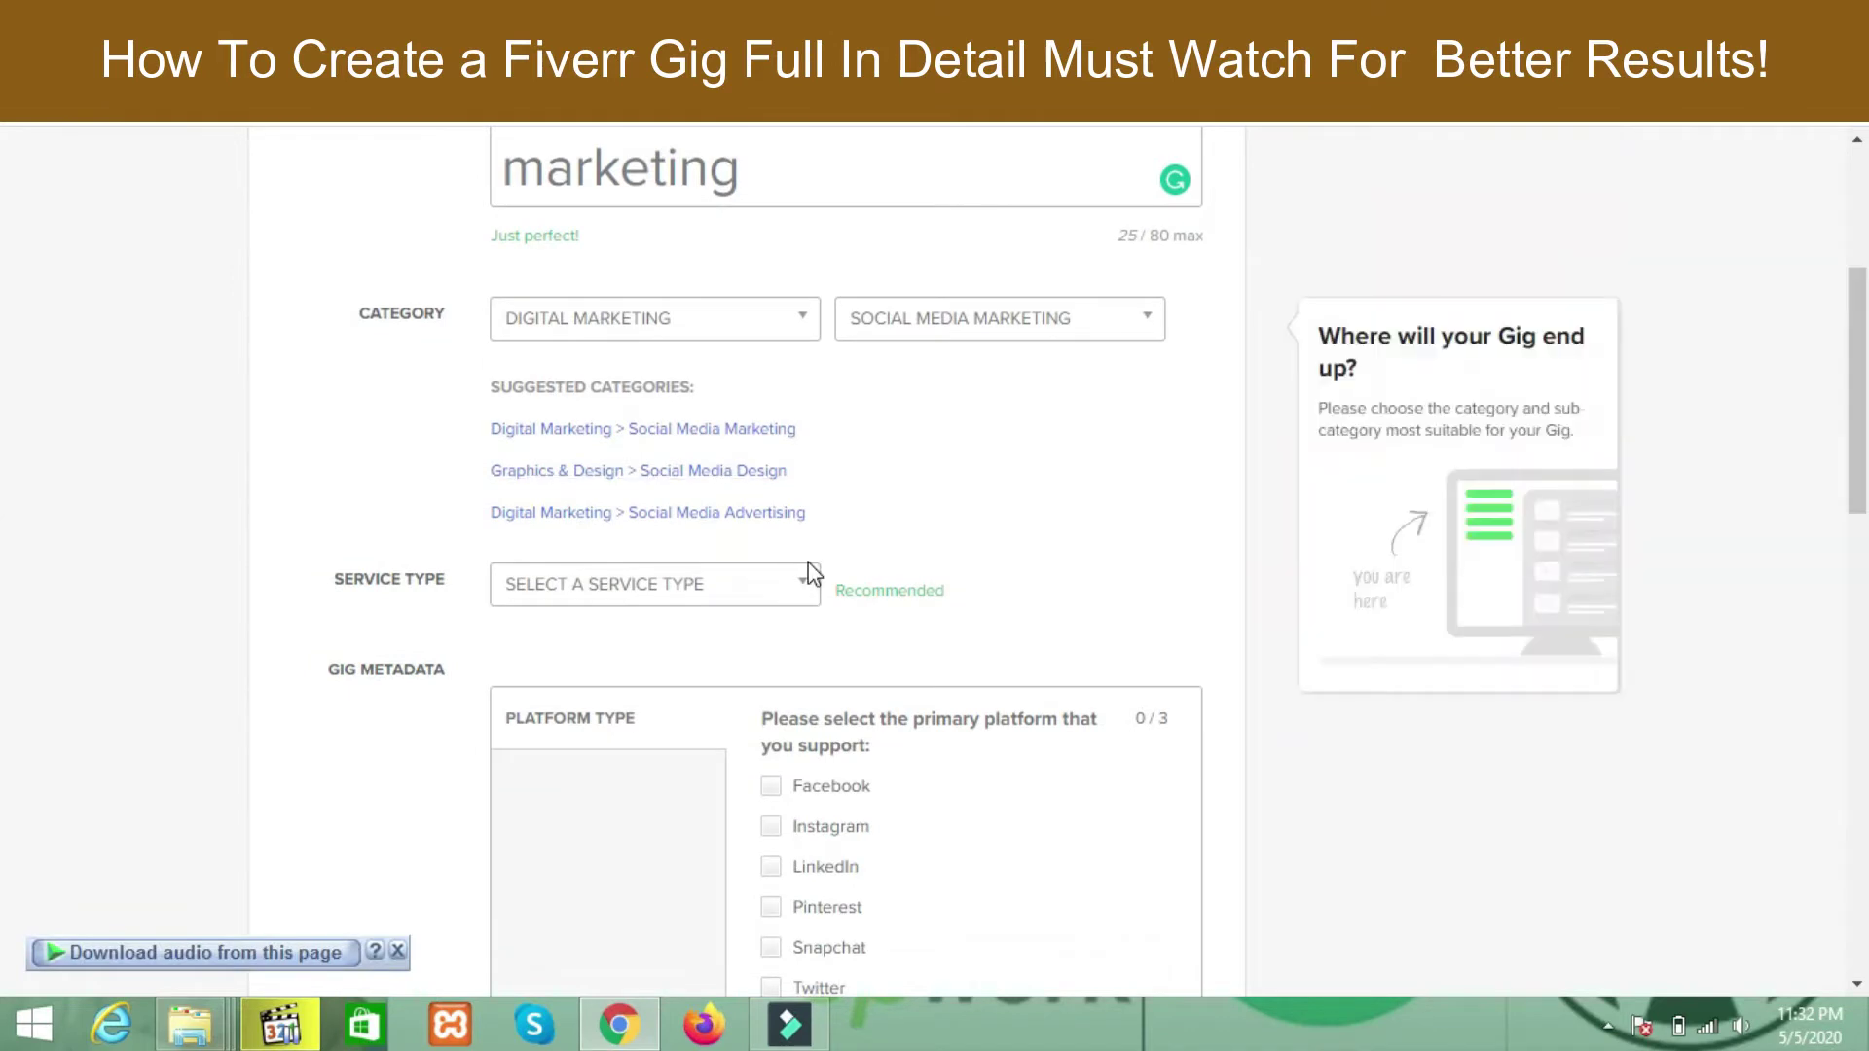
{"action": "left_click", "coordinate": [740, 578]}
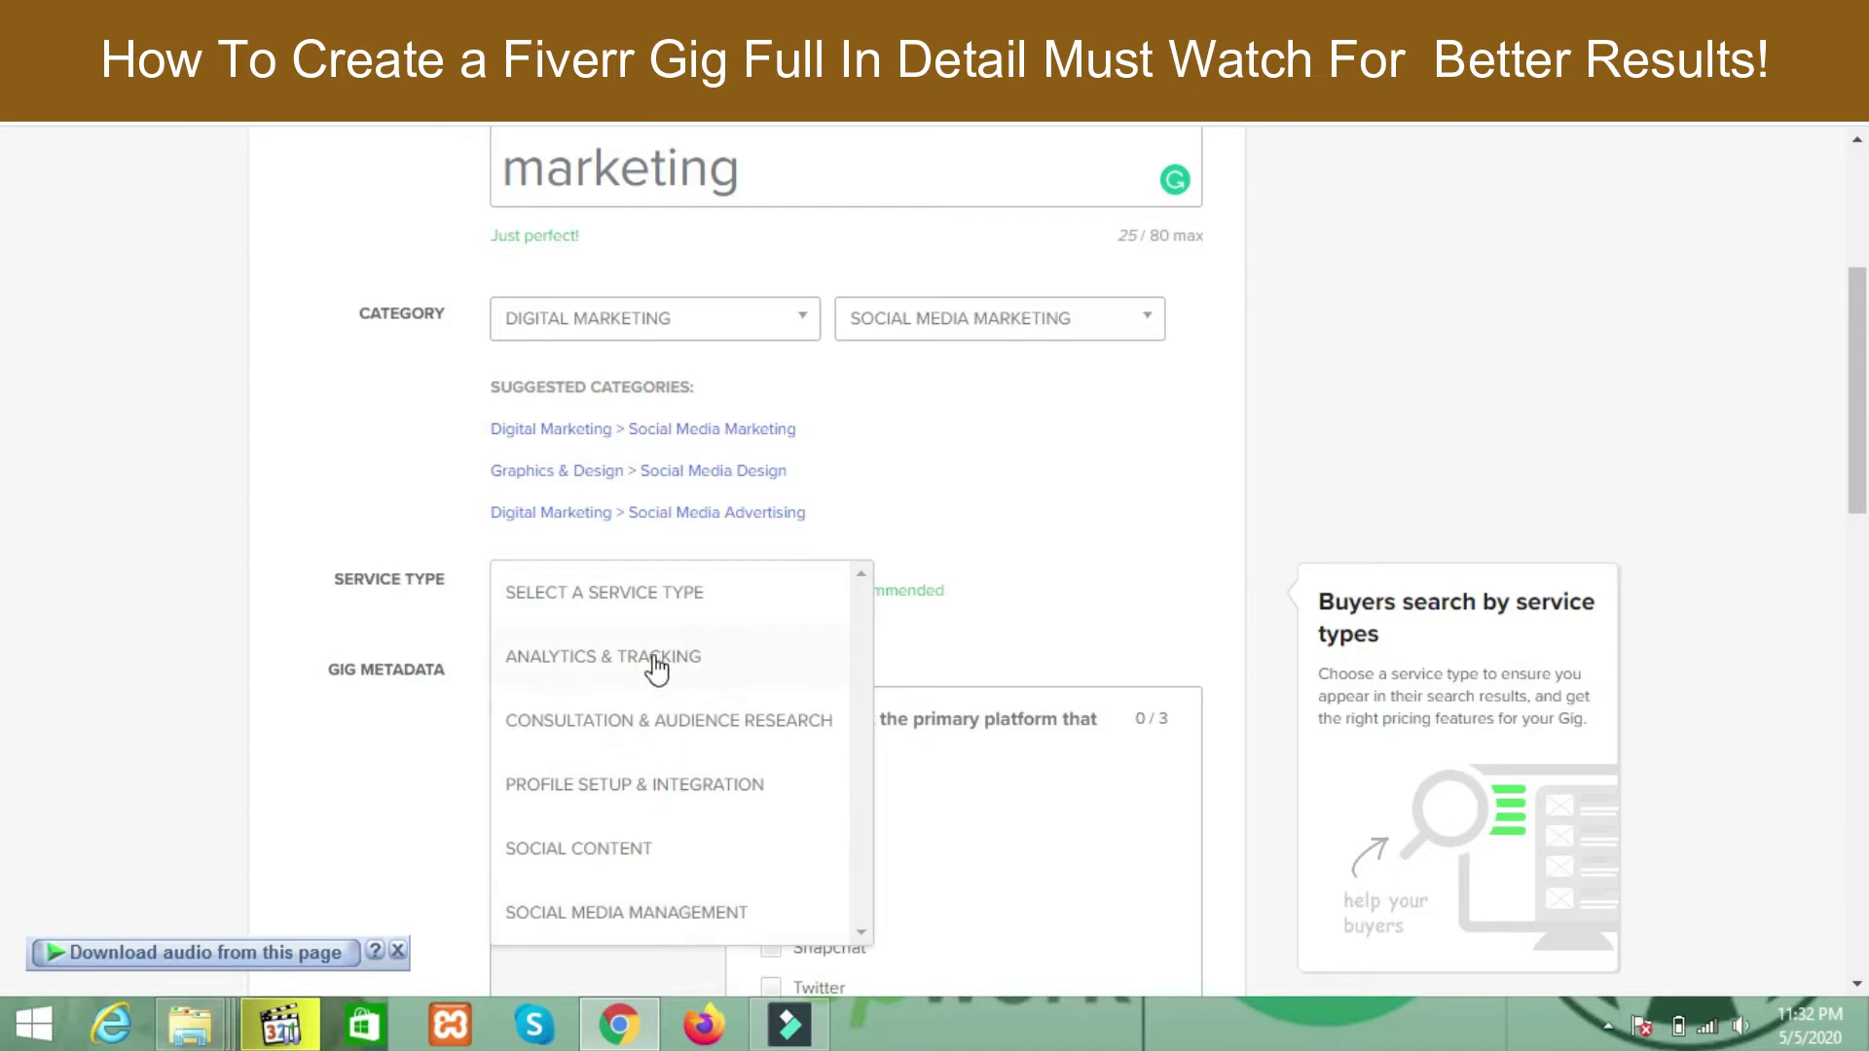
{"action": "left_click", "coordinate": [631, 915]}
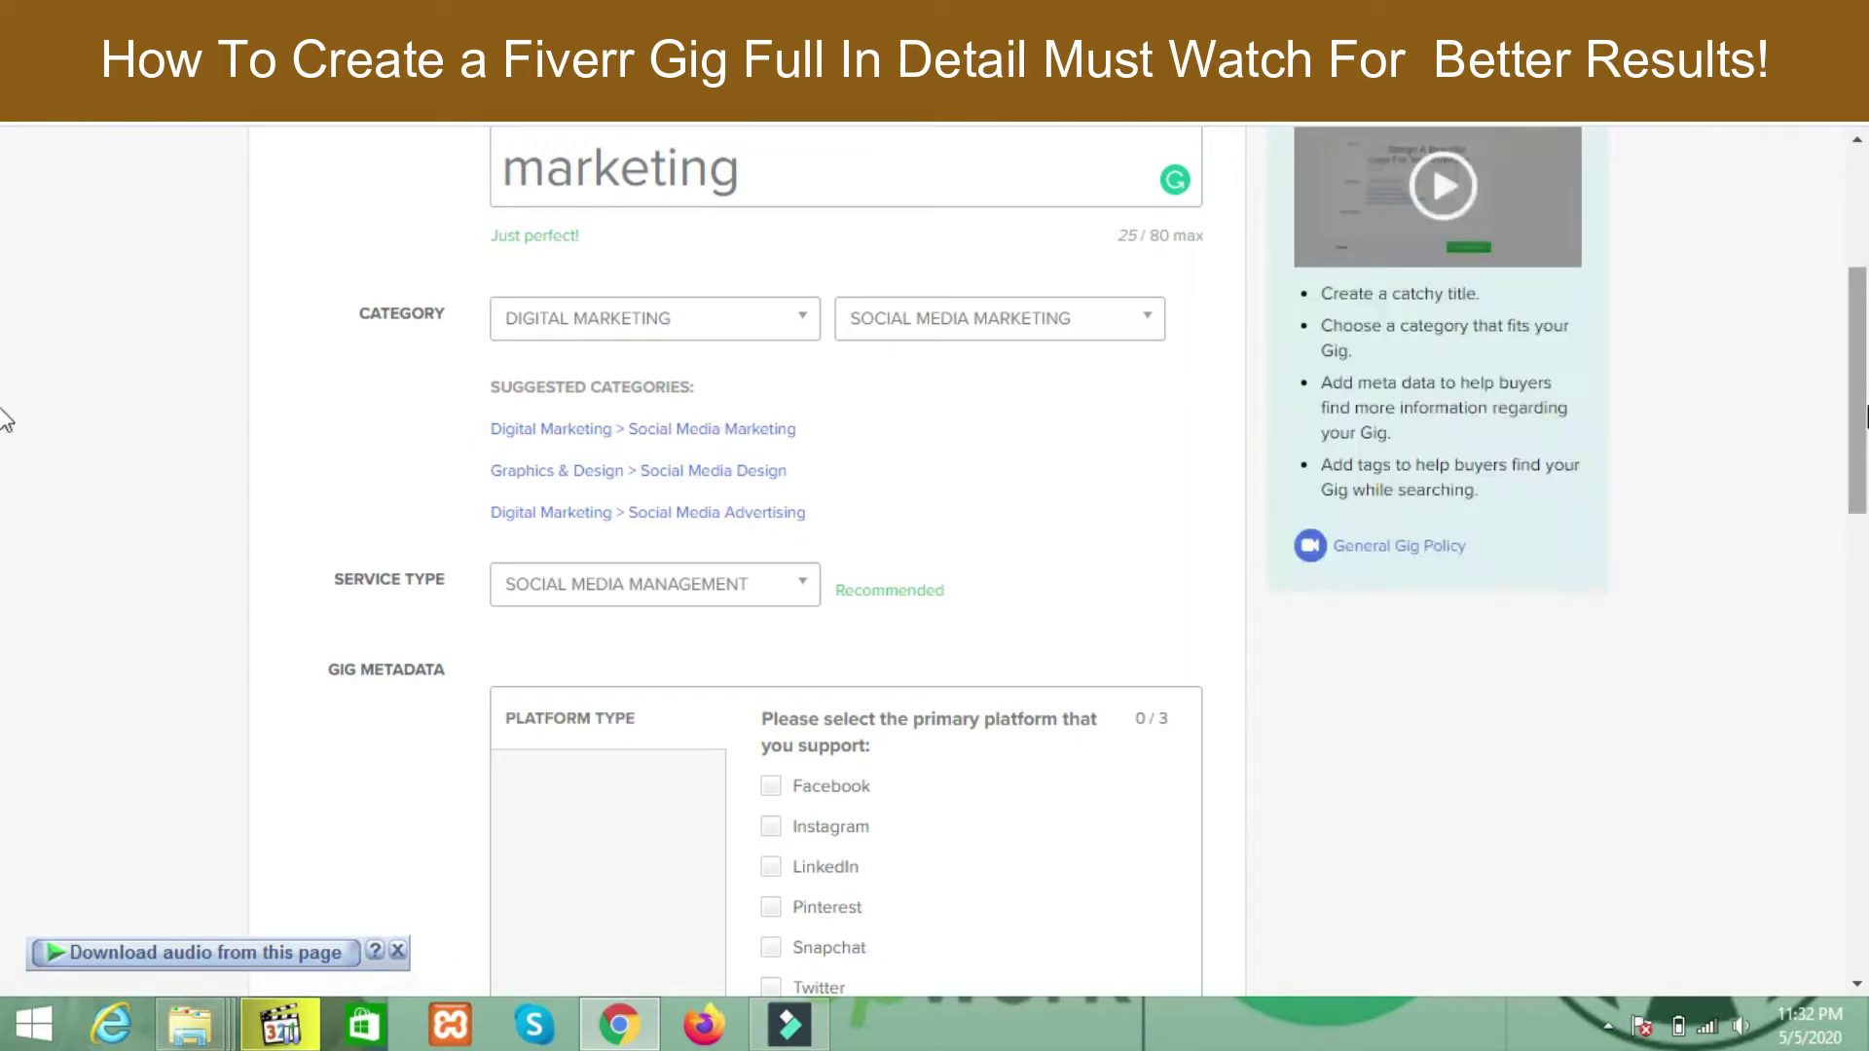
- Select Facebook, Instagram and Twitter as the primary supported platforms in the gig metadata
{"action": "scroll", "coordinate": [1849, 555], "scroll_direction": "down", "scroll_amount": 3}
{"action": "scroll", "coordinate": [1849, 555], "scroll_direction": "down", "scroll_amount": 2}
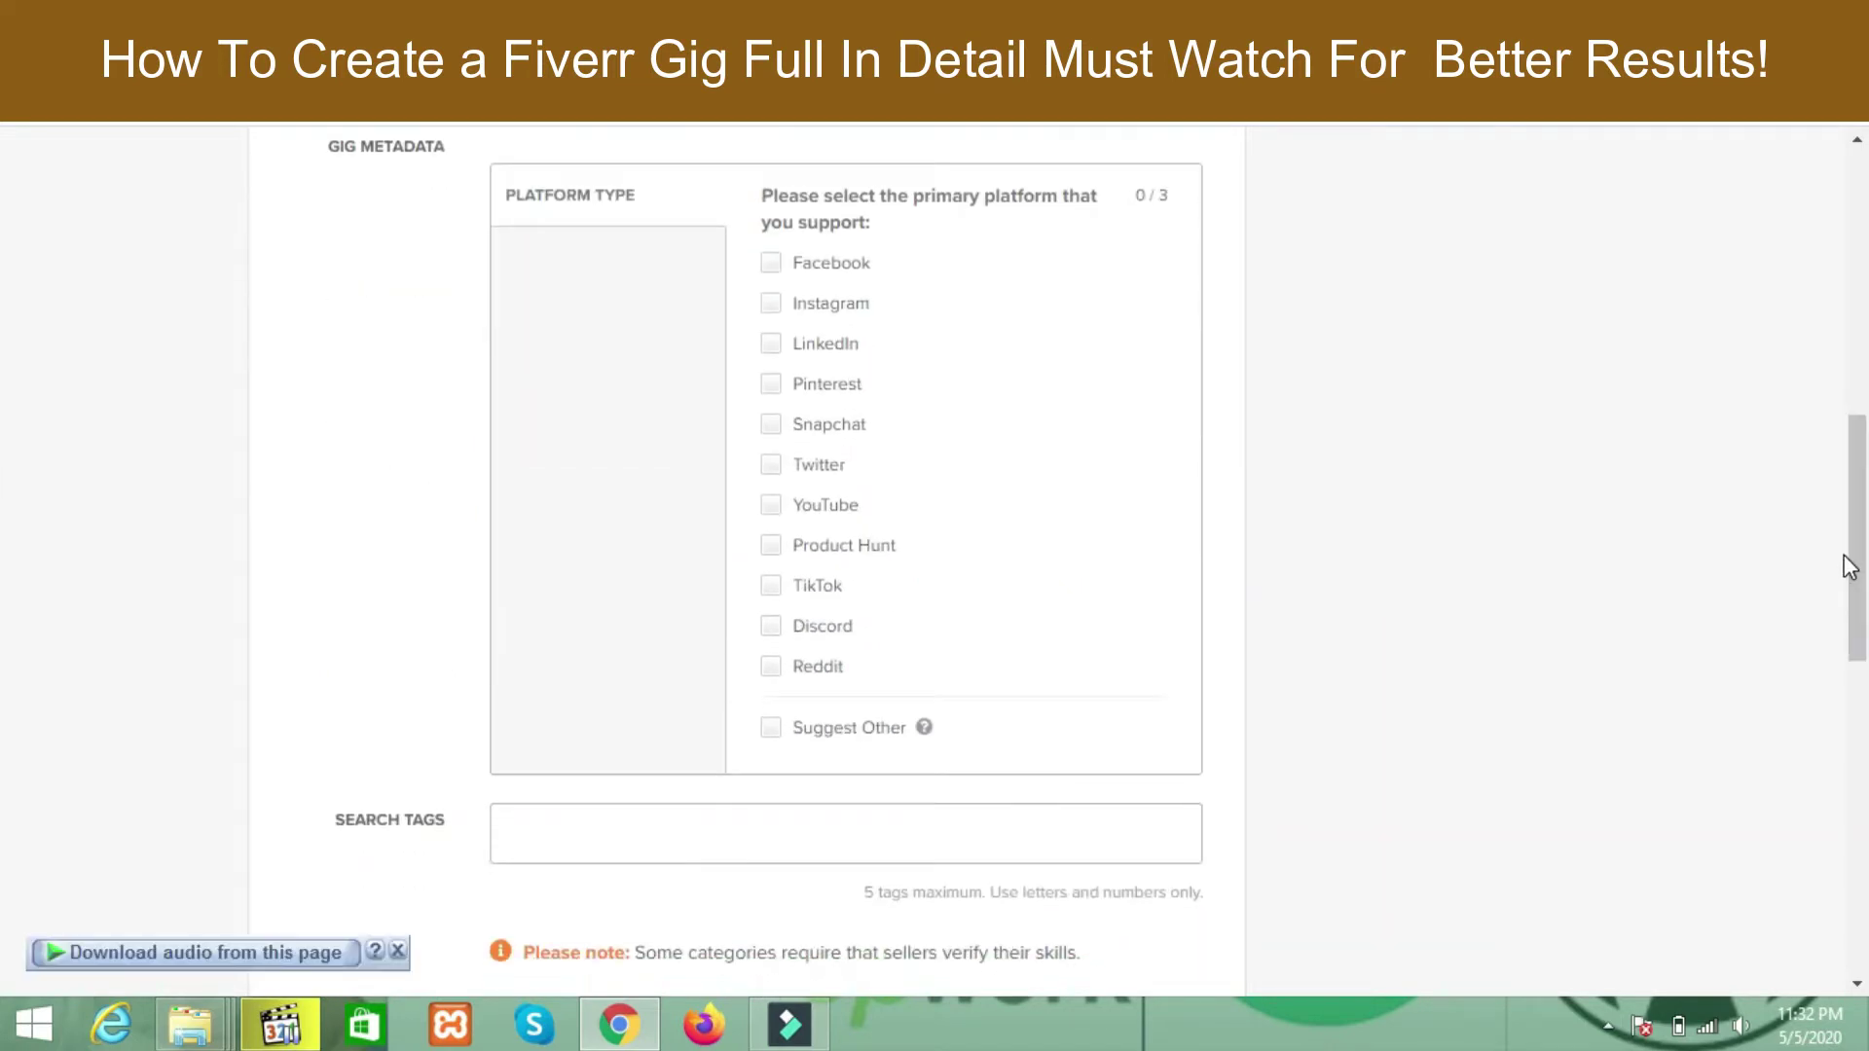
{"action": "left_click", "coordinate": [772, 265]}
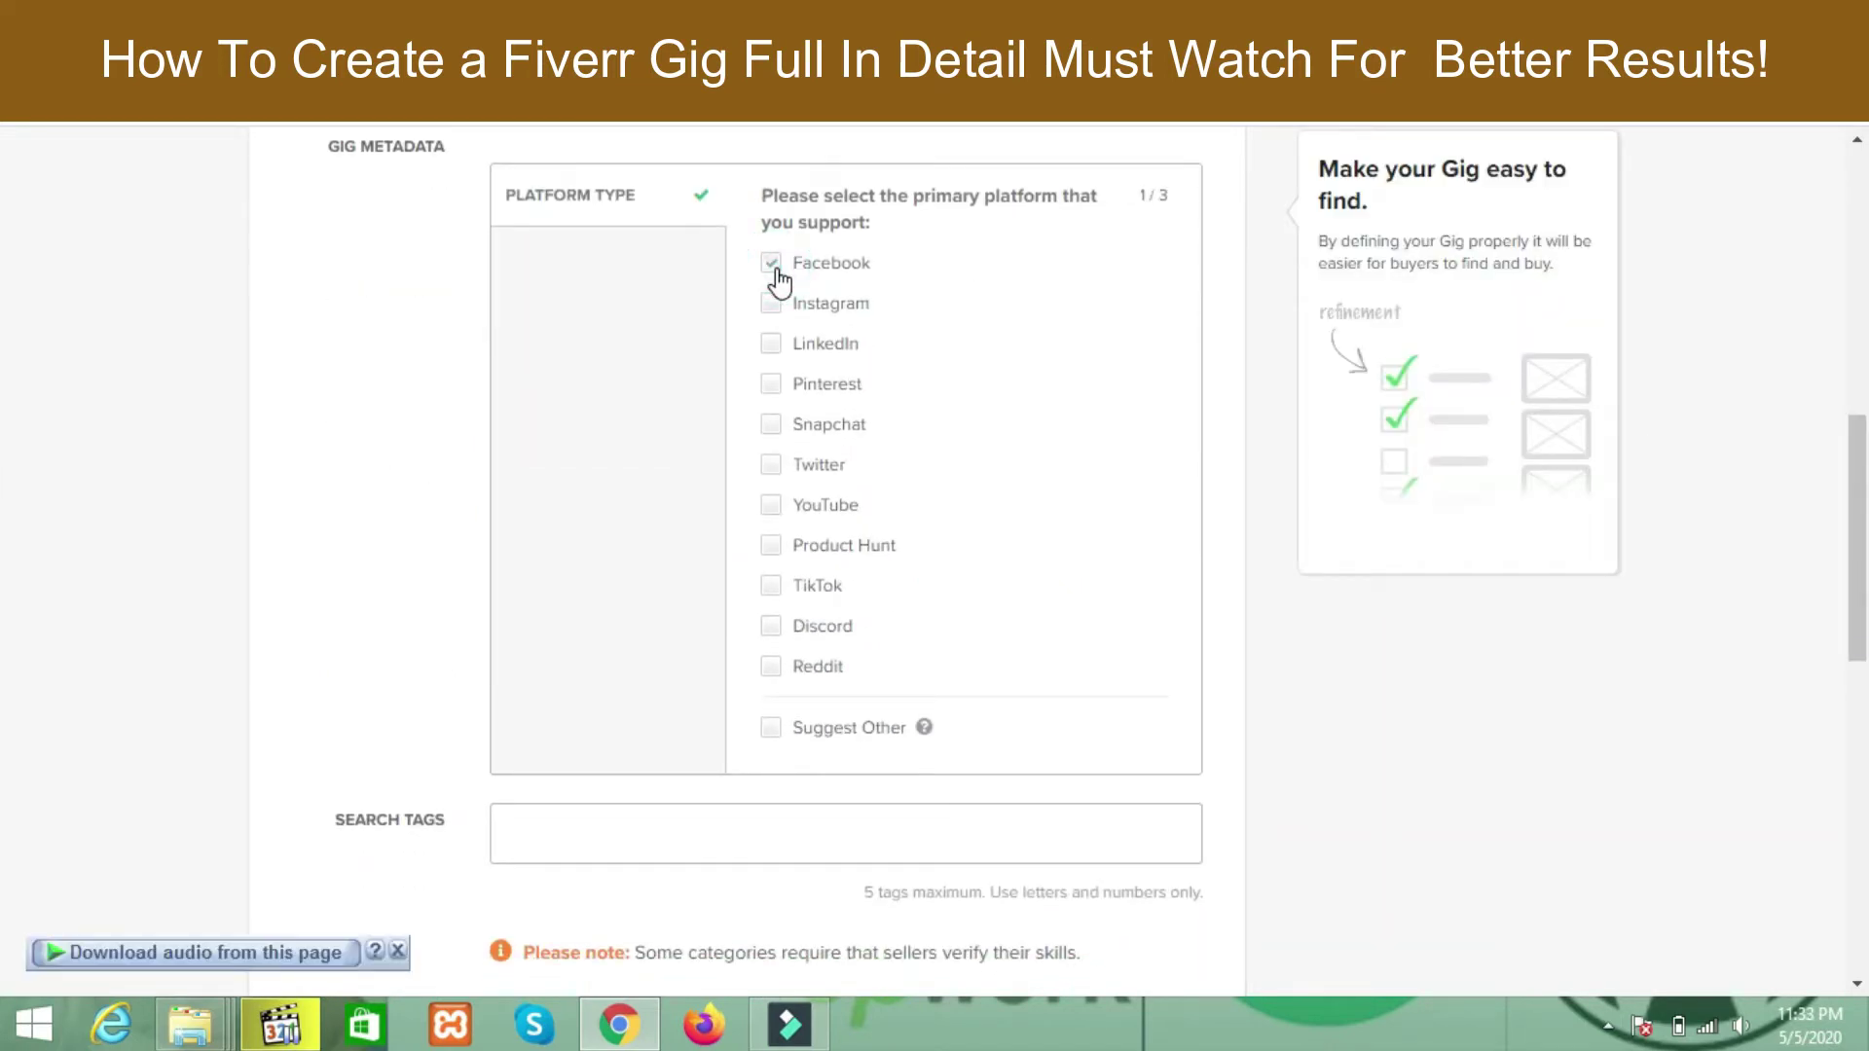
{"action": "left_click", "coordinate": [771, 307]}
{"action": "left_click", "coordinate": [771, 464]}
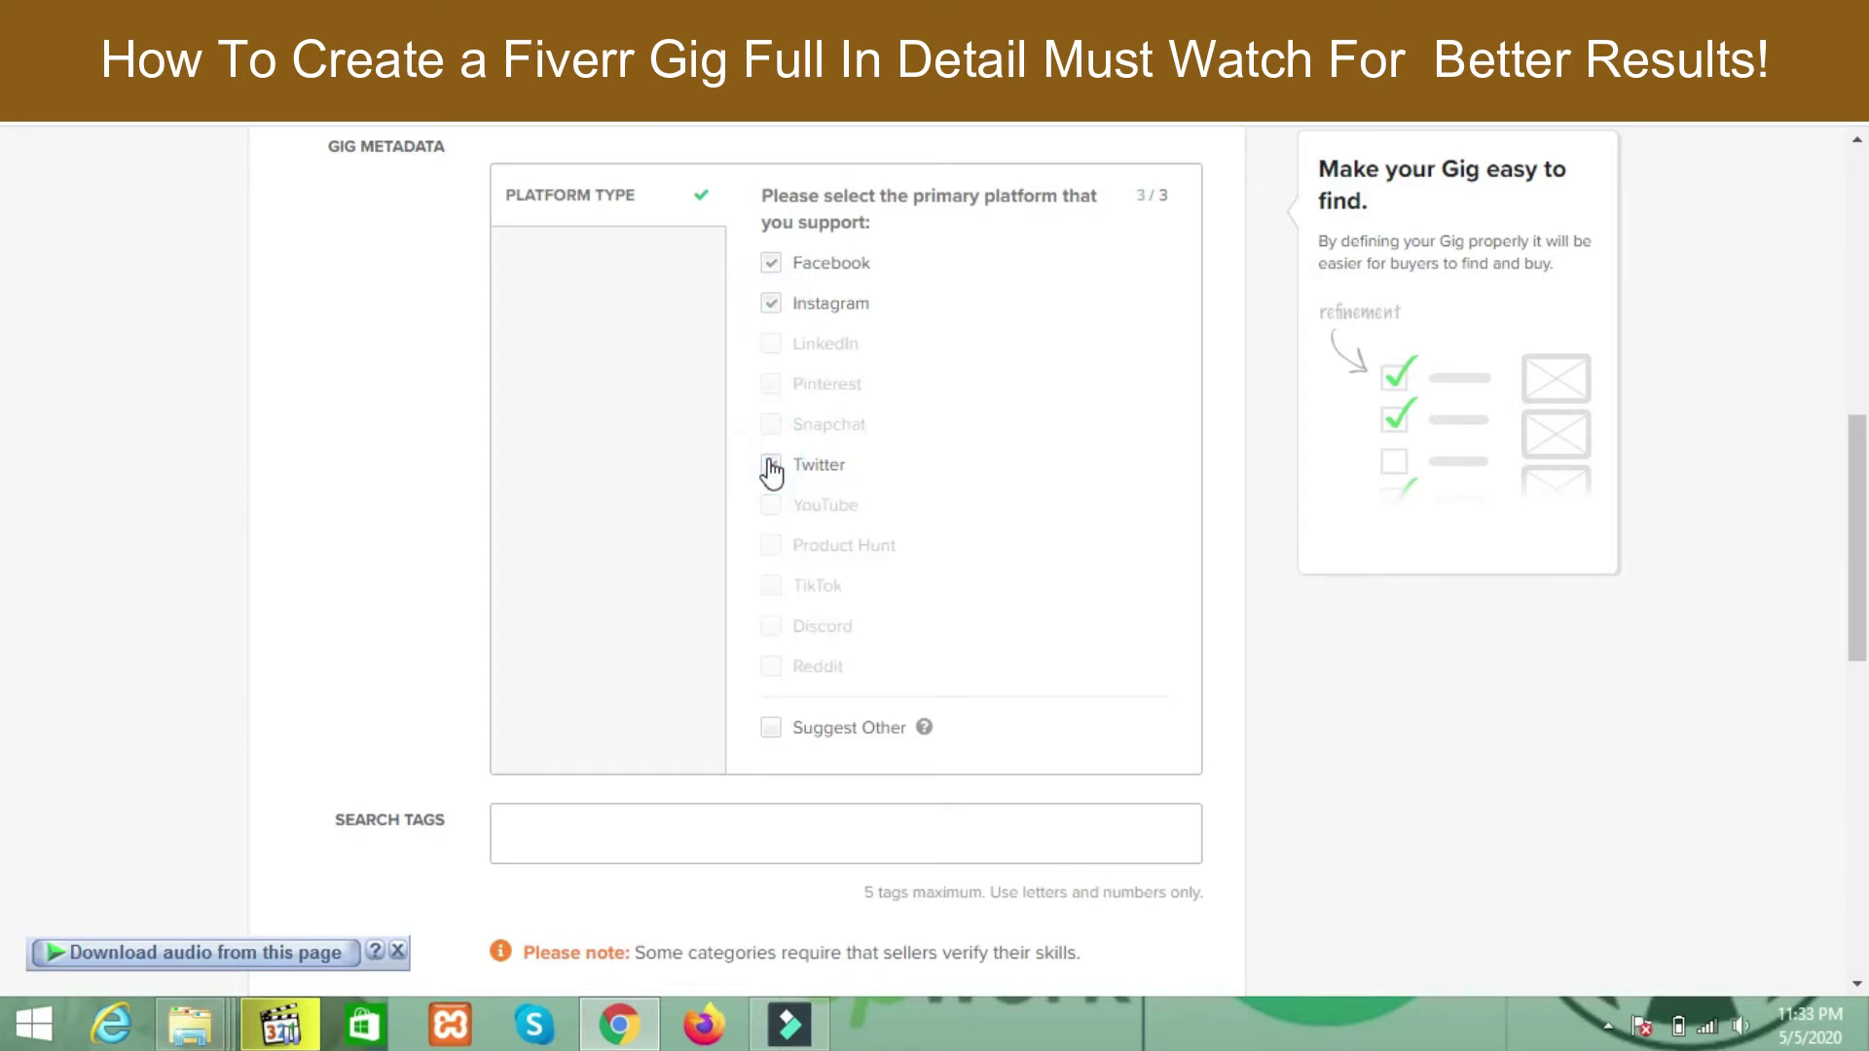
- Revisit the gig title and compare it with competing sellers' titles in the "social media marketing" search results
{"action": "left_click_drag", "start_coordinate": [1859, 486], "coordinate": [1861, 304]}
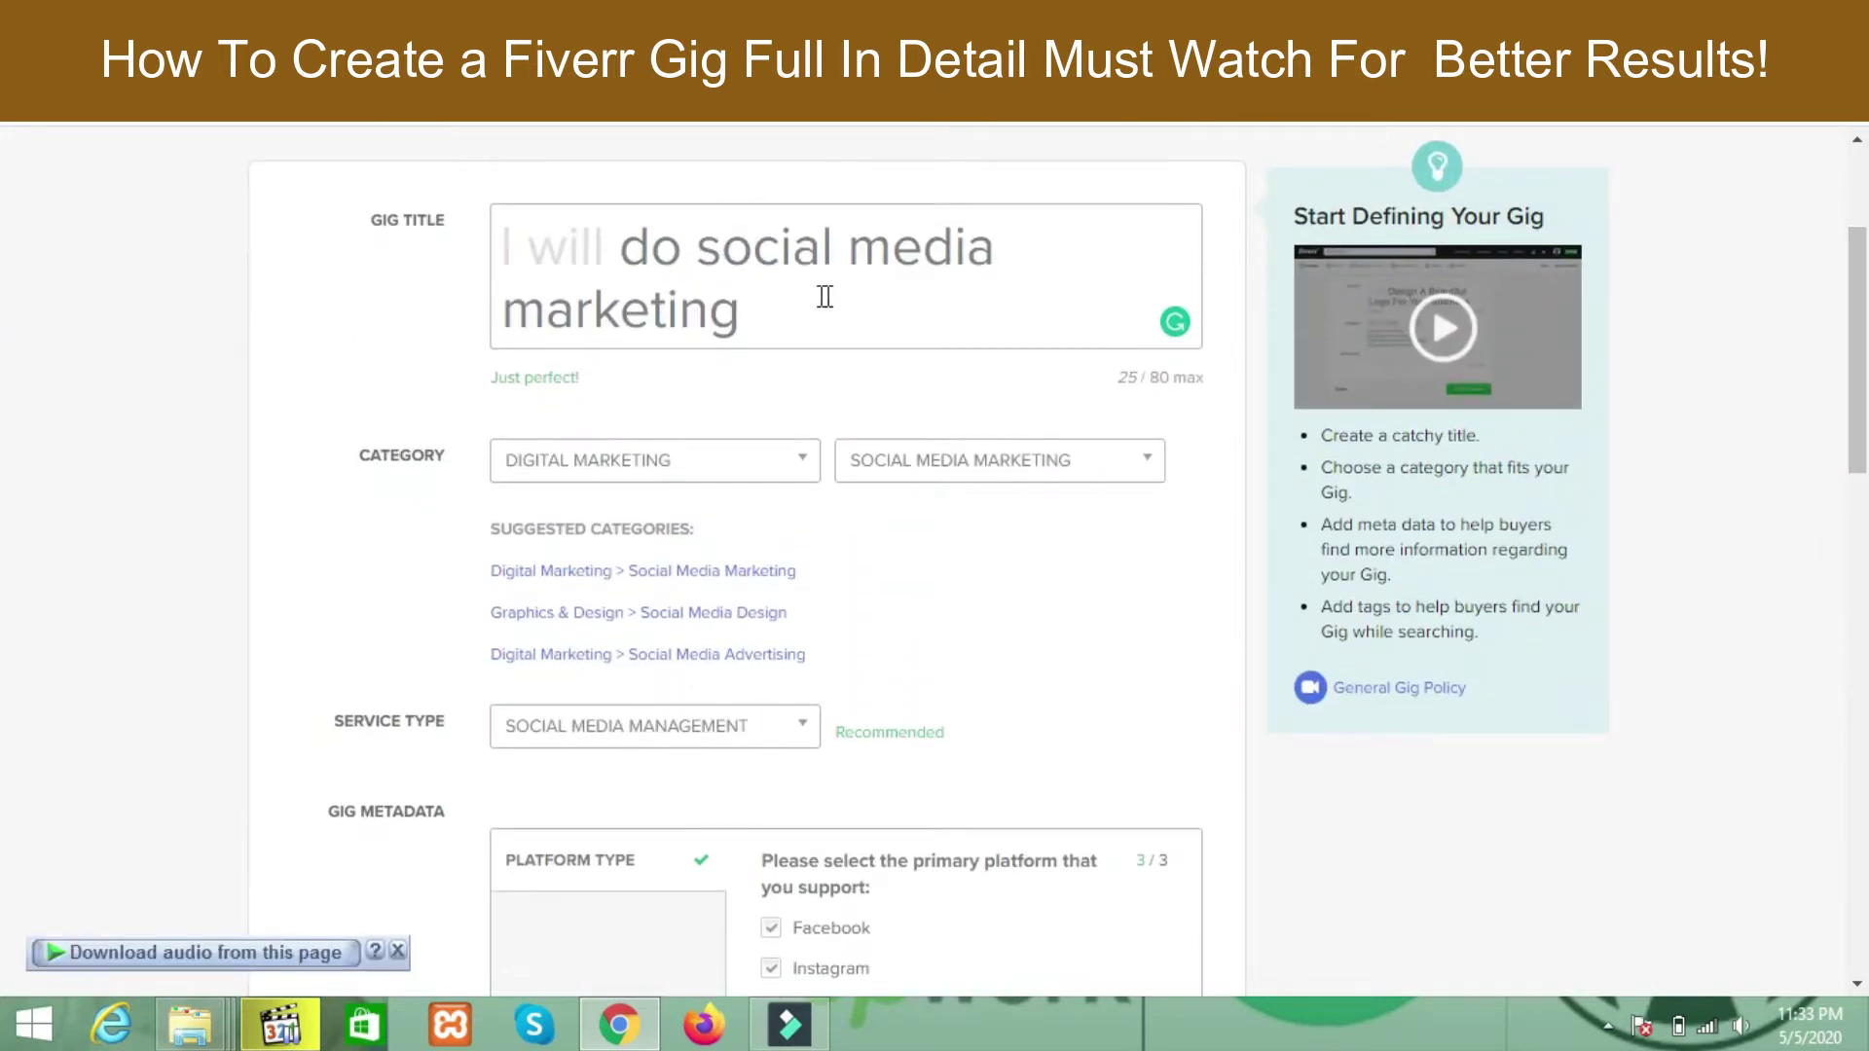
{"action": "left_click", "coordinate": [821, 297]}
{"action": "left_click", "coordinate": [822, 297]}
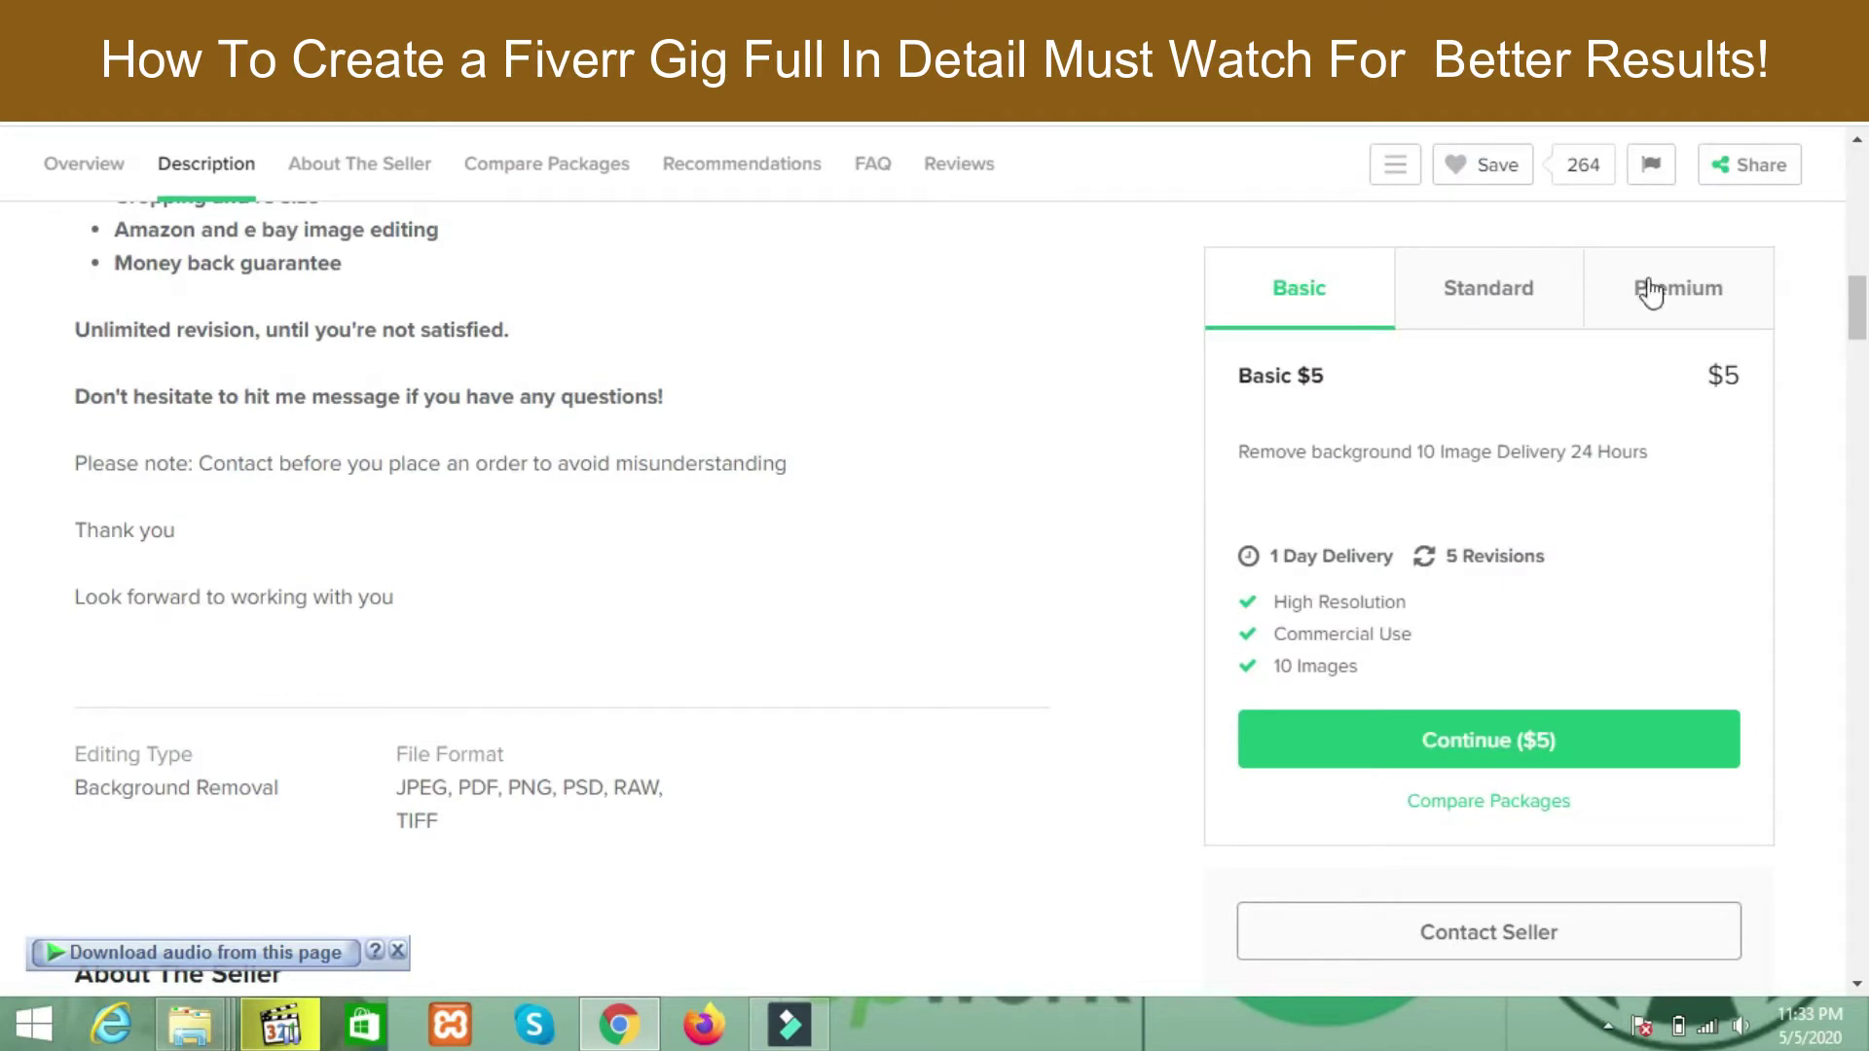
{"action": "scroll", "coordinate": [1859, 258], "scroll_direction": "up", "scroll_amount": 10}
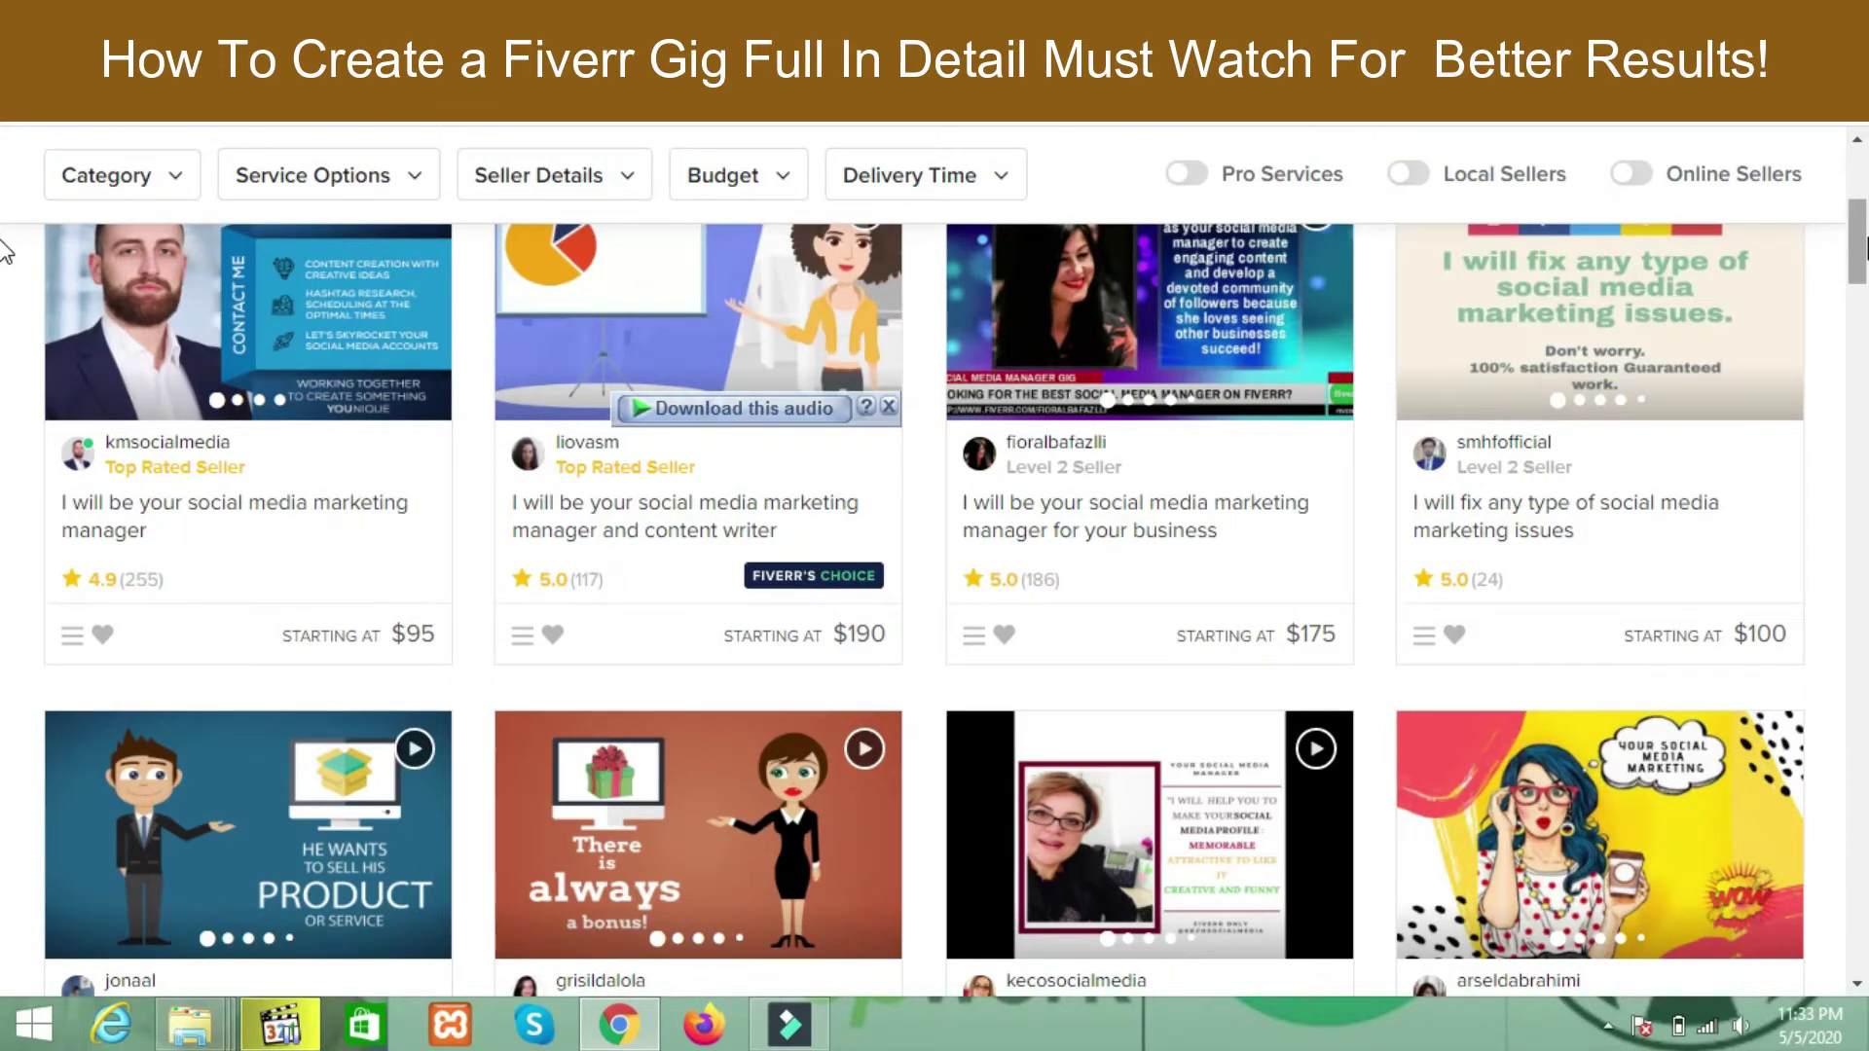
{"action": "scroll", "coordinate": [5, 263], "scroll_direction": "down", "scroll_amount": 3}
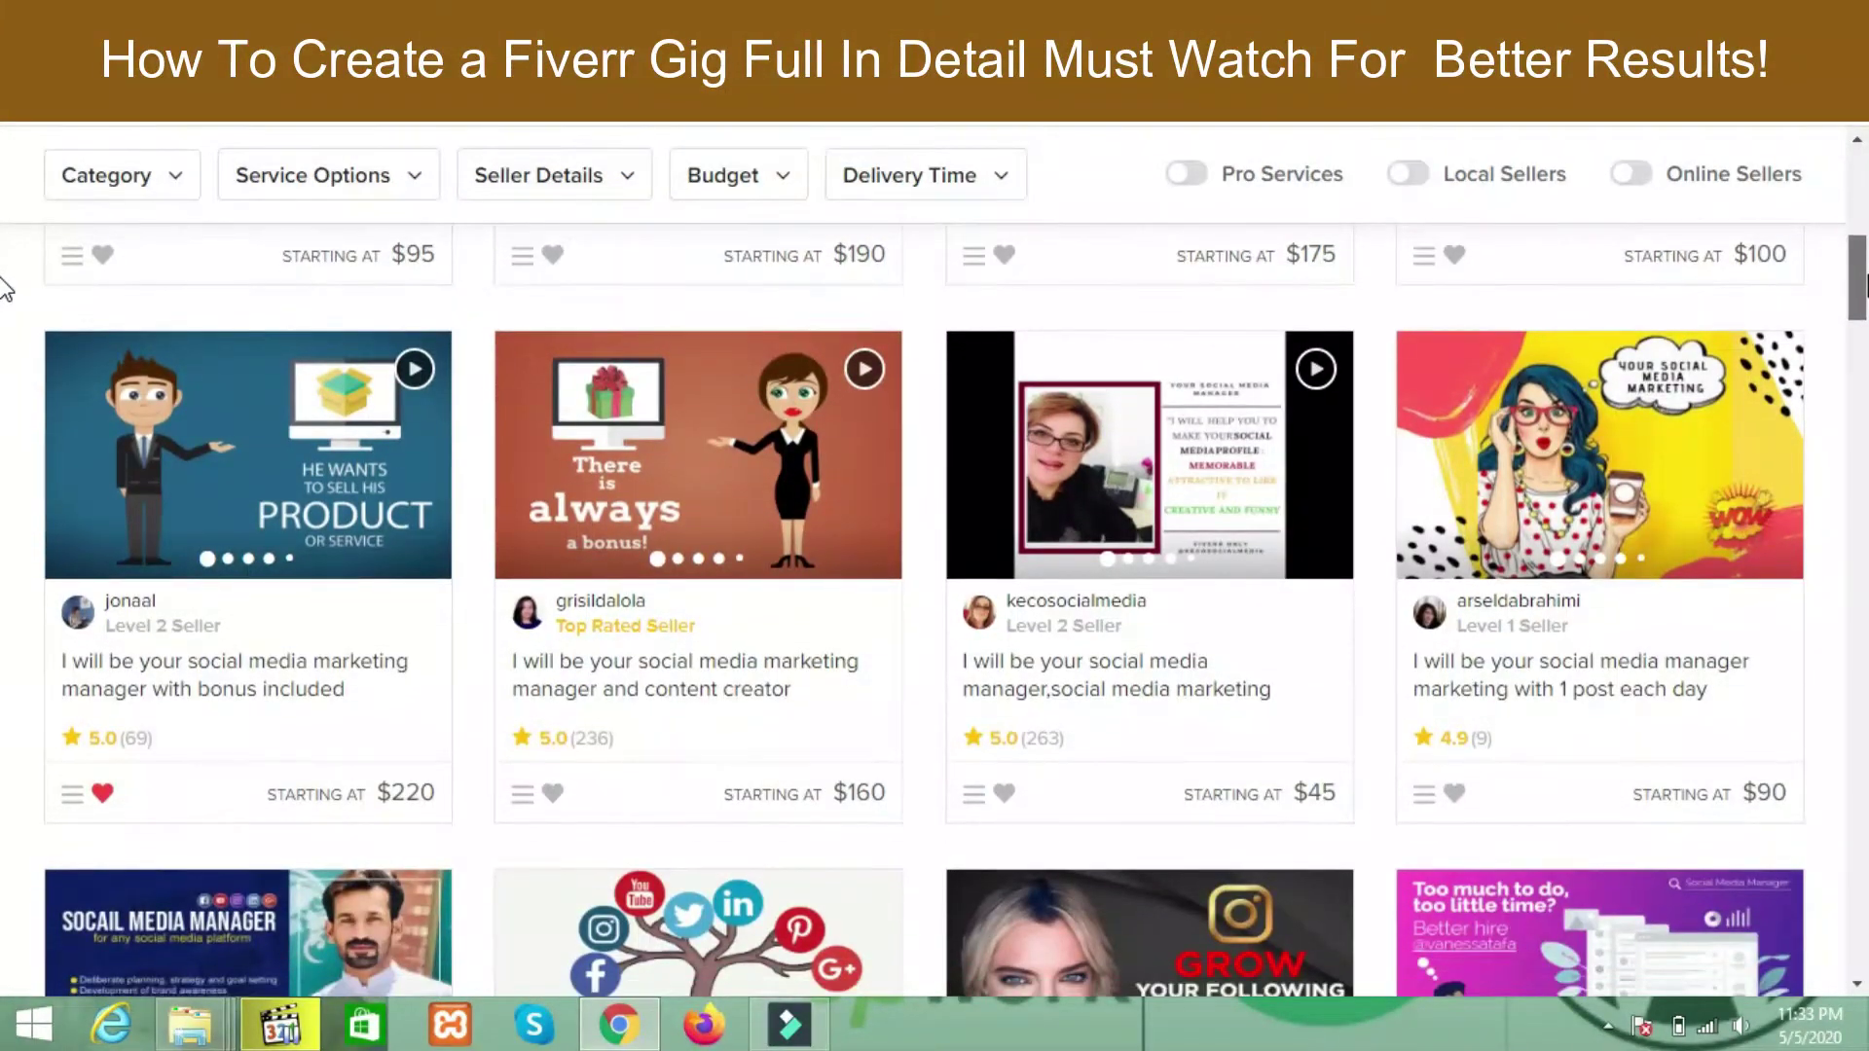
{"action": "scroll", "coordinate": [5, 390], "scroll_direction": "down", "scroll_amount": 10}
{"action": "scroll", "coordinate": [5, 409], "scroll_direction": "down", "scroll_amount": 7}
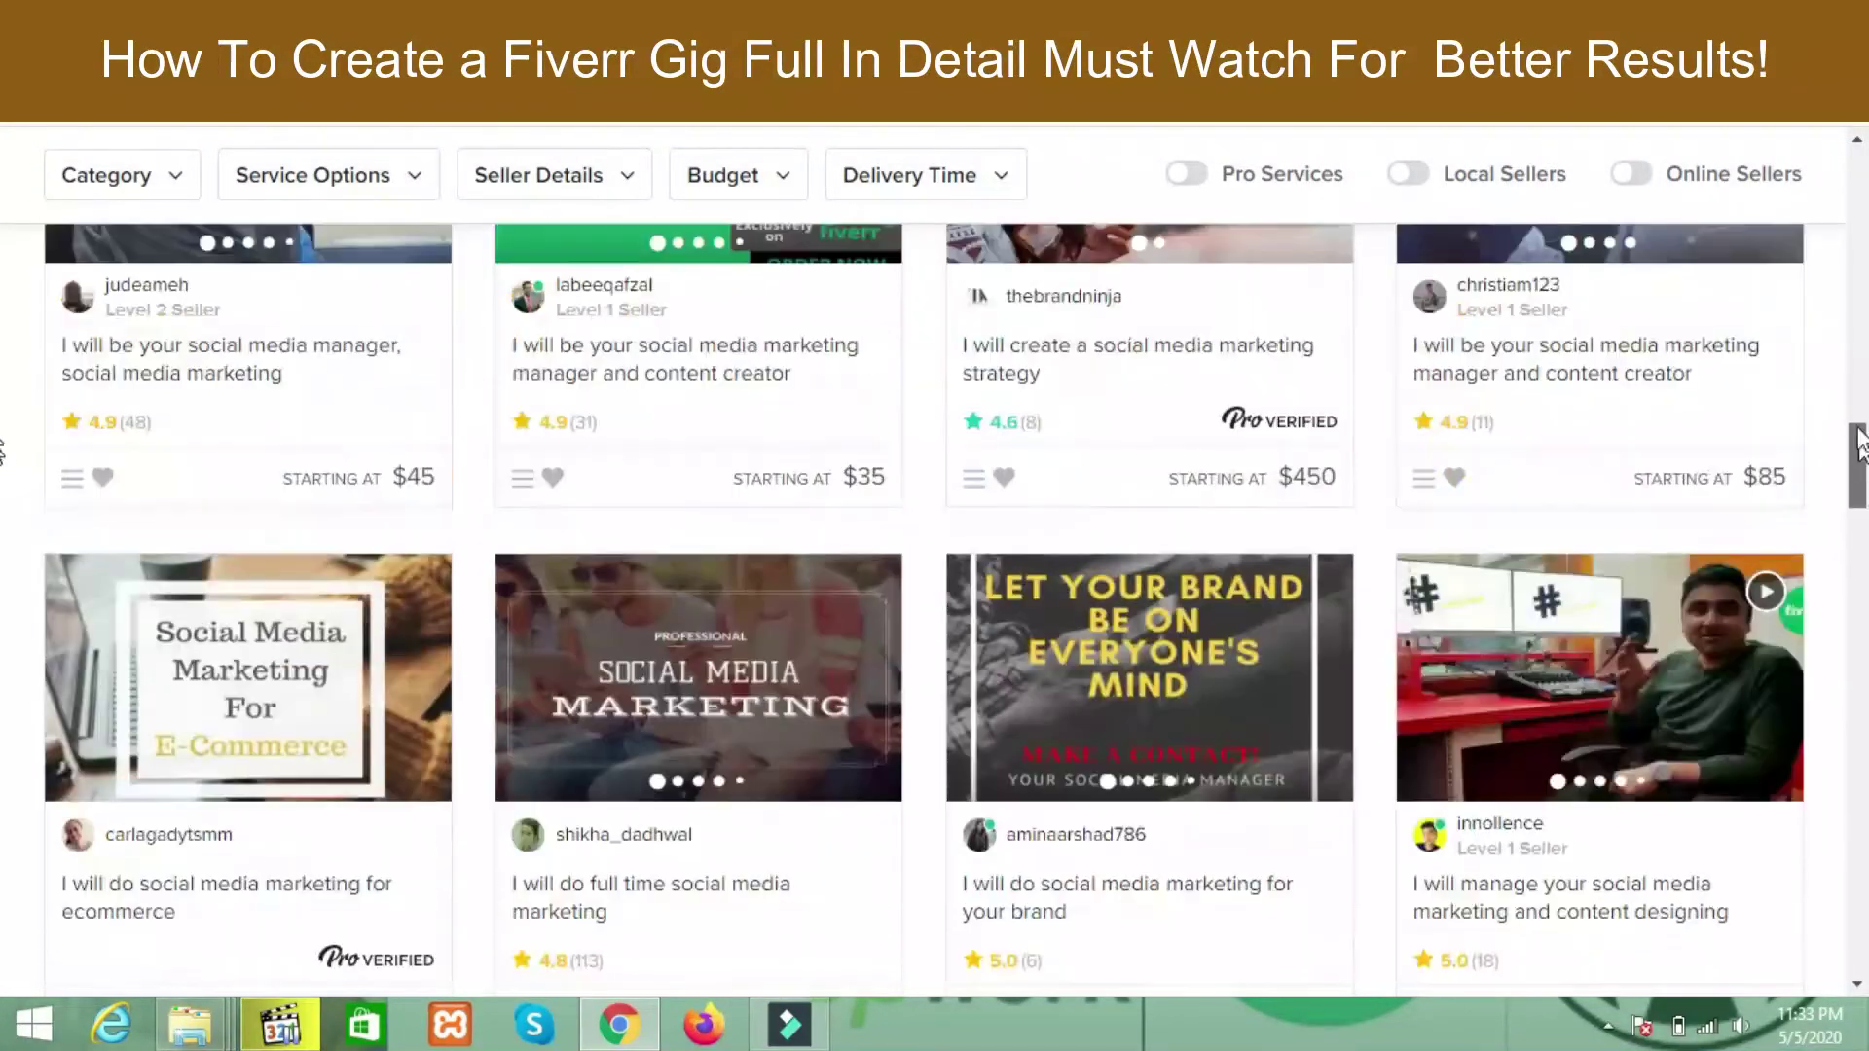
{"action": "left_click_drag", "start_coordinate": [1860, 443], "coordinate": [1861, 181]}
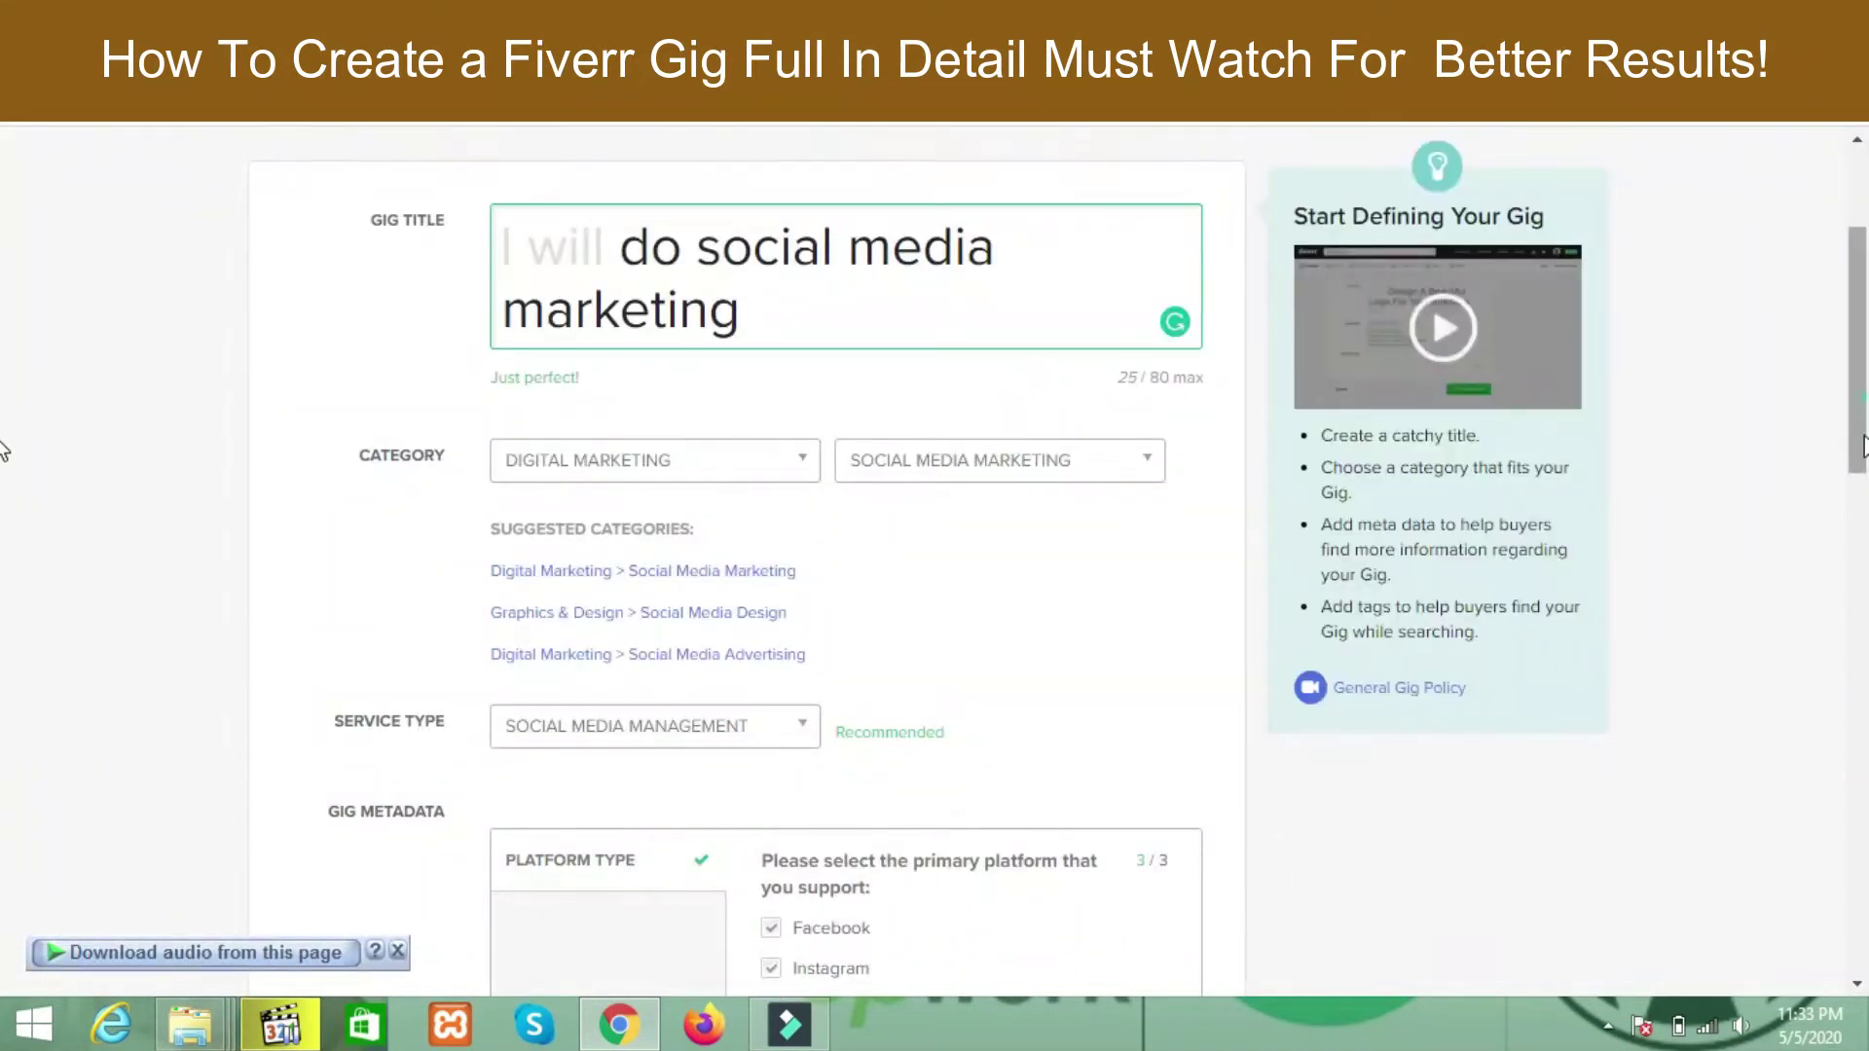
- Clear the Fiverr service search text and fill in the recent search "image bacjground remover" as an example buyer query
{"action": "scroll", "coordinate": [3, 626], "scroll_direction": "down", "scroll_amount": 8}
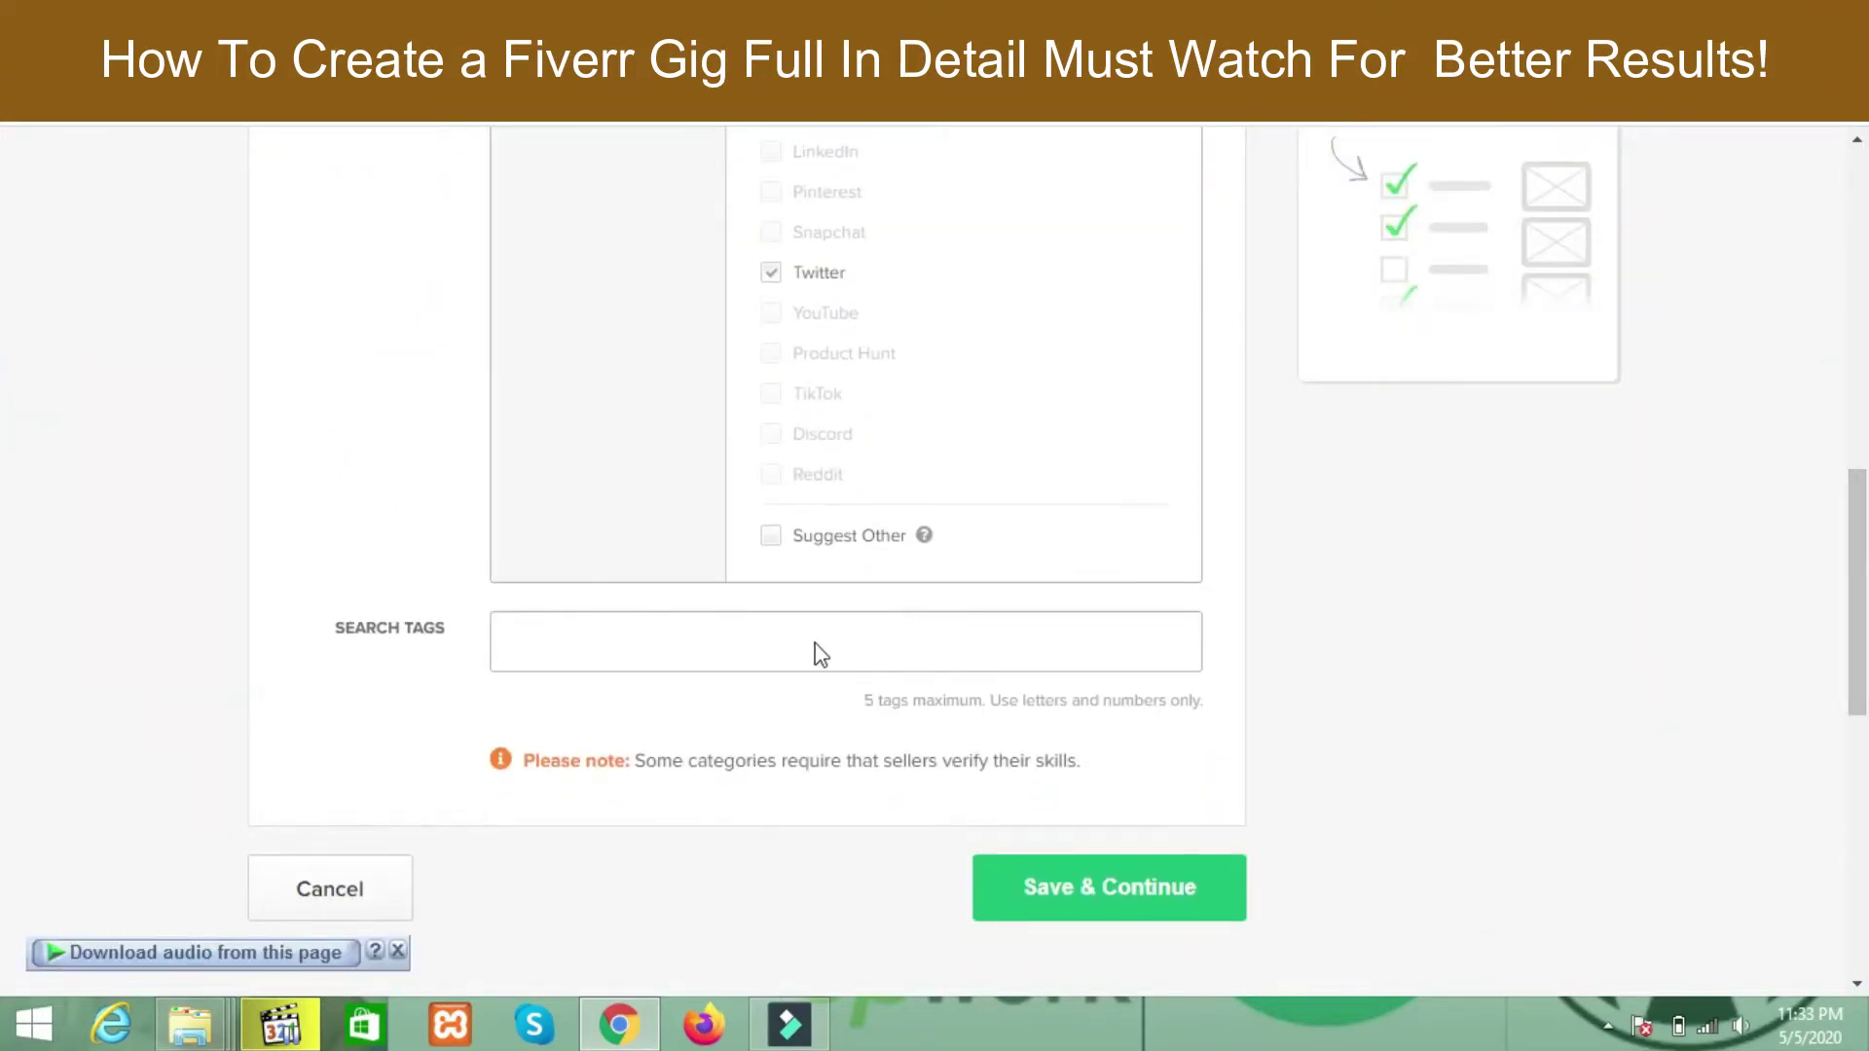
{"action": "left_click", "coordinate": [817, 647]}
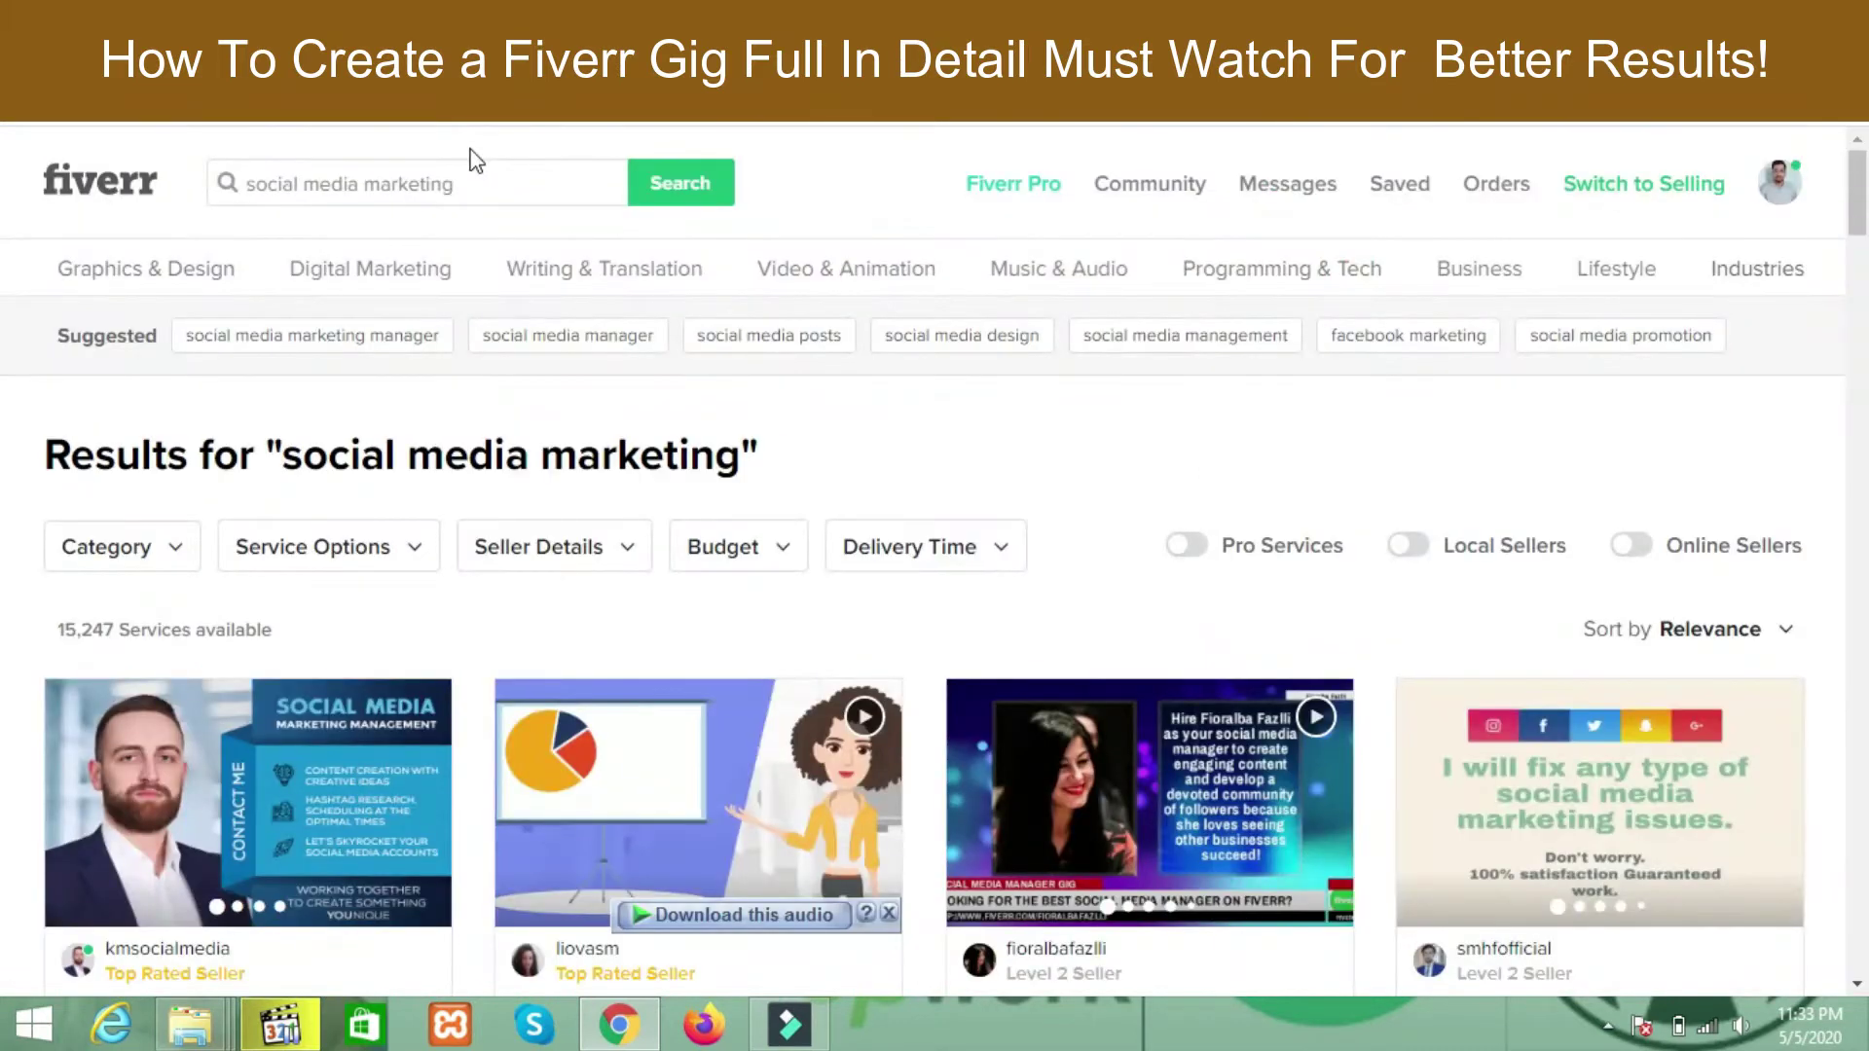
{"action": "left_click", "coordinate": [471, 174]}
{"action": "key", "text": "BackSpace"}
{"action": "key", "text": "BackSpace"}
{"action": "key", "text": "BackSpace"}
{"action": "key", "text": "BackSpace"}
{"action": "key", "text": "BackSpace"}
{"action": "key", "text": "BackSpace"}
{"action": "key", "text": "BackSpace"}
{"action": "key", "text": "BackSpace"}
{"action": "key", "text": "BackSpace"}
{"action": "key", "text": "BackSpace"}
{"action": "key", "text": "BackSpace"}
{"action": "key", "text": "BackSpace"}
{"action": "key", "text": "BackSpace"}
{"action": "key", "text": "BackSpace"}
{"action": "key", "text": "BackSpace"}
{"action": "key", "text": "BackSpace"}
{"action": "key", "text": "BackSpace"}
{"action": "key", "text": "BackSpace"}
{"action": "key", "text": "BackSpace"}
{"action": "key", "text": "BackSpace"}
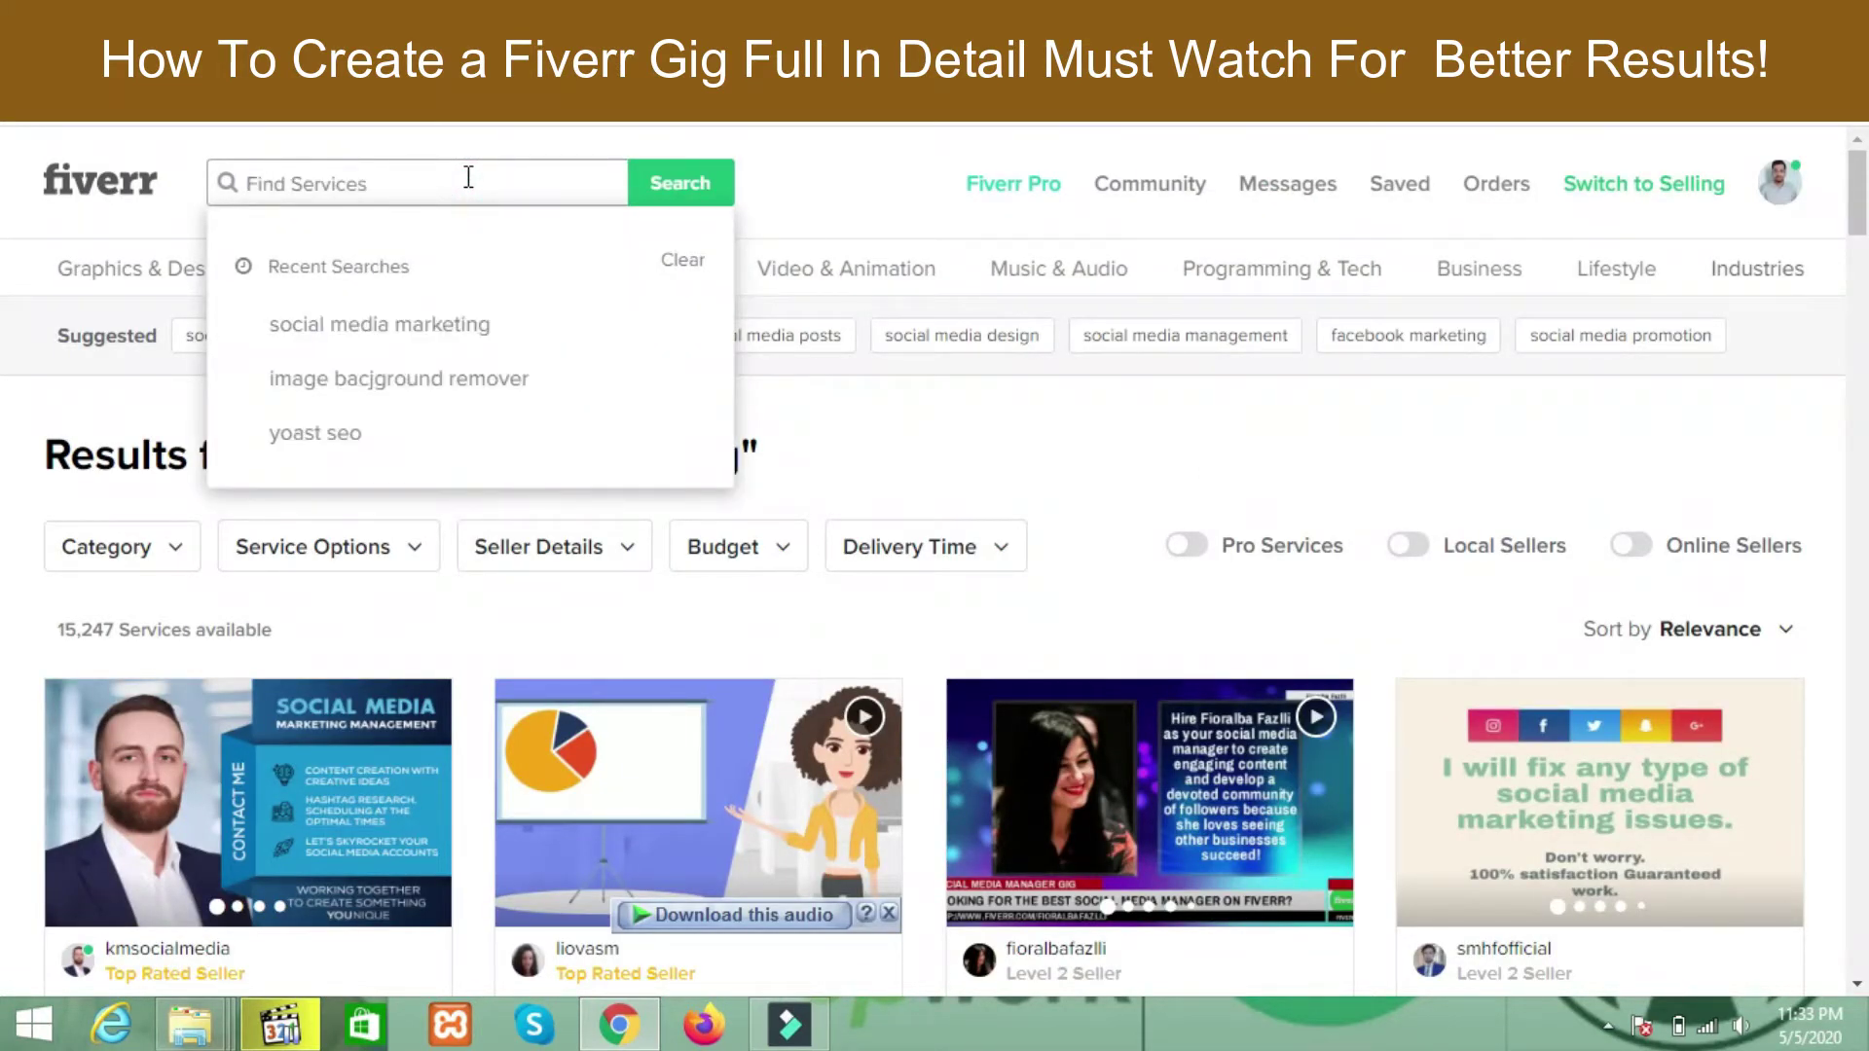
{"action": "left_click", "coordinate": [440, 388]}
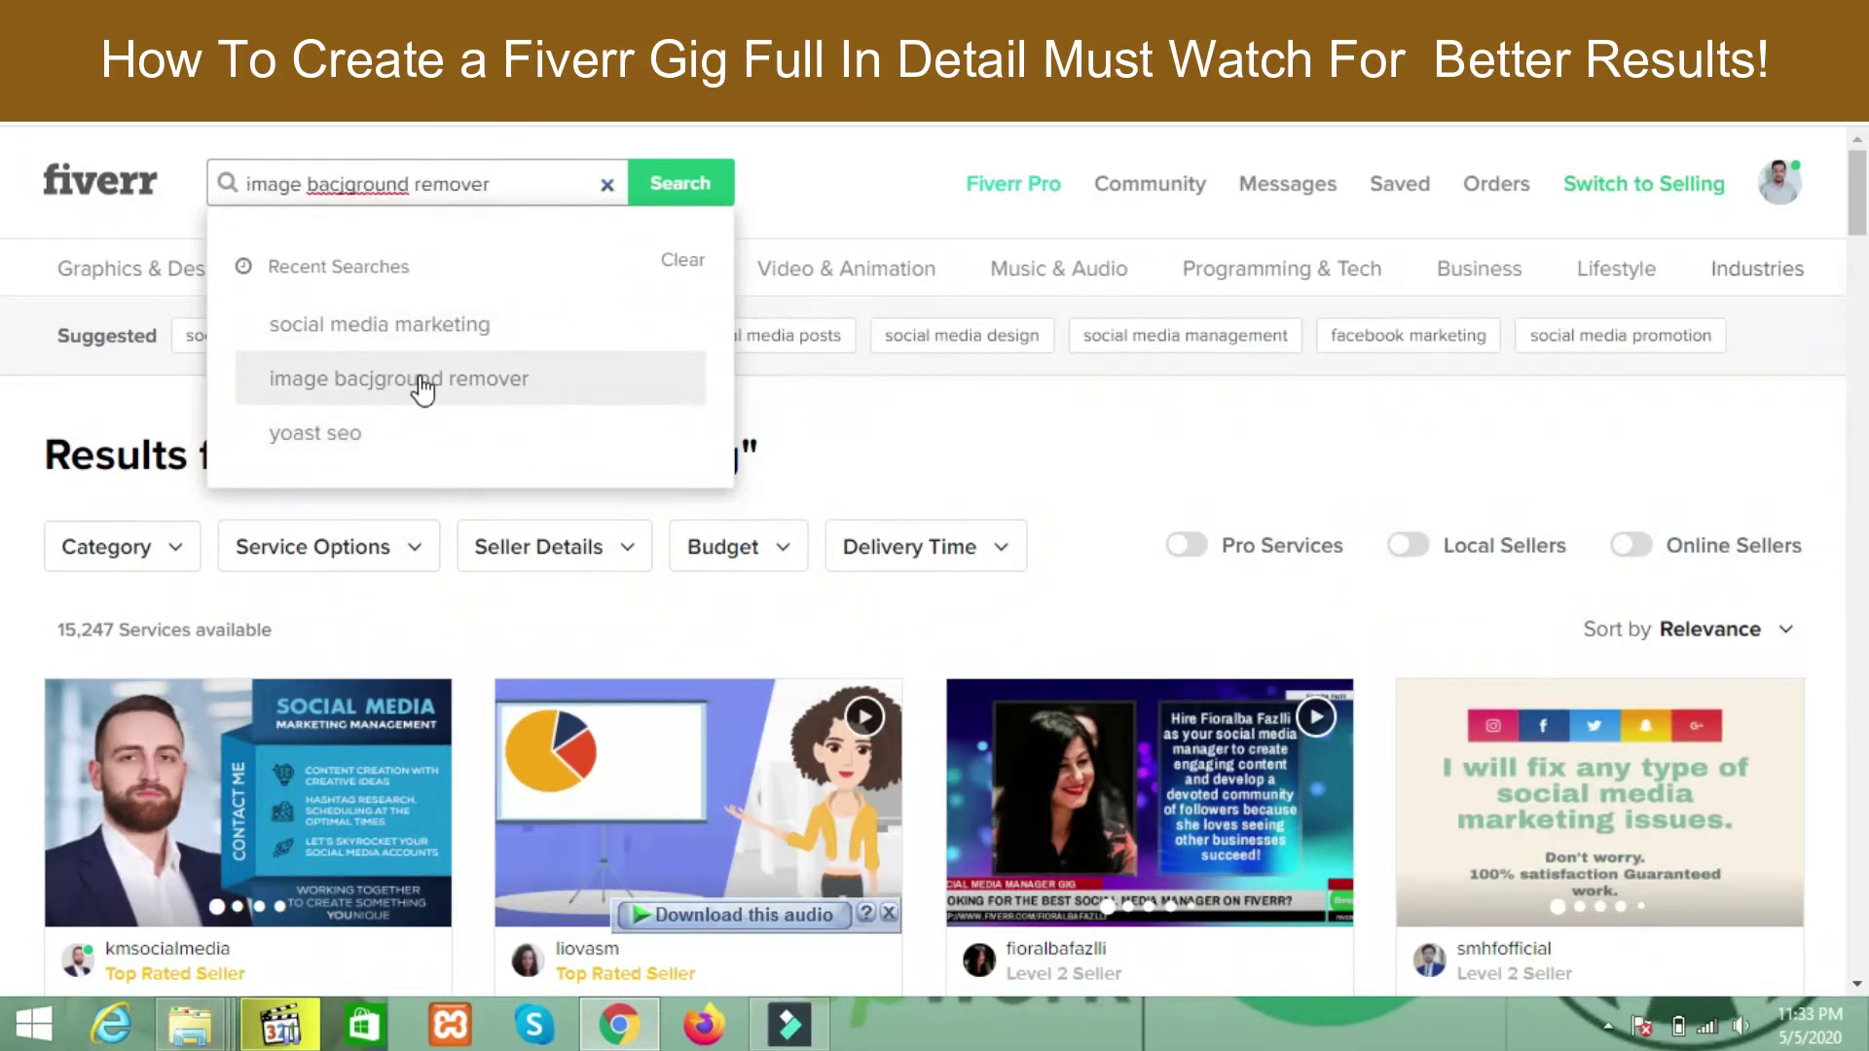
{"action": "key", "text": "Up"}
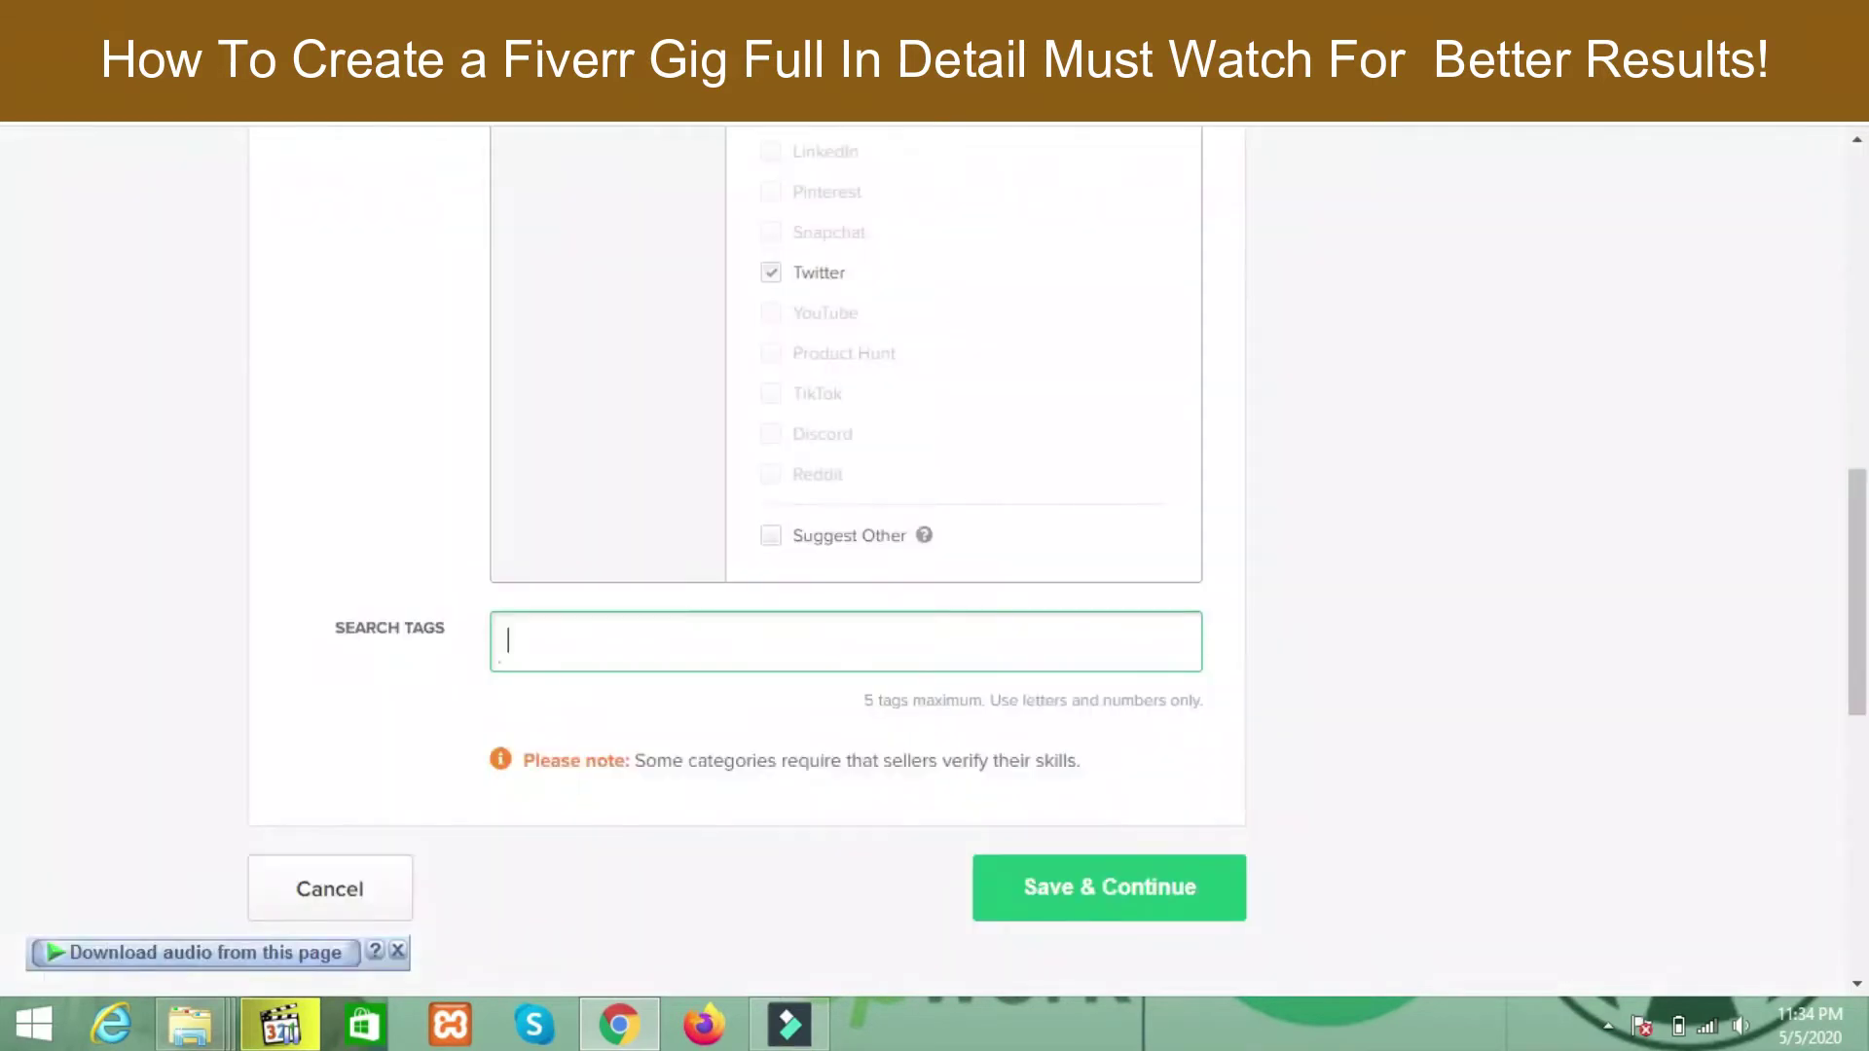
- Return to the gig form and add the suggested search tag "digital media"
{"action": "left_click", "coordinate": [619, 623]}
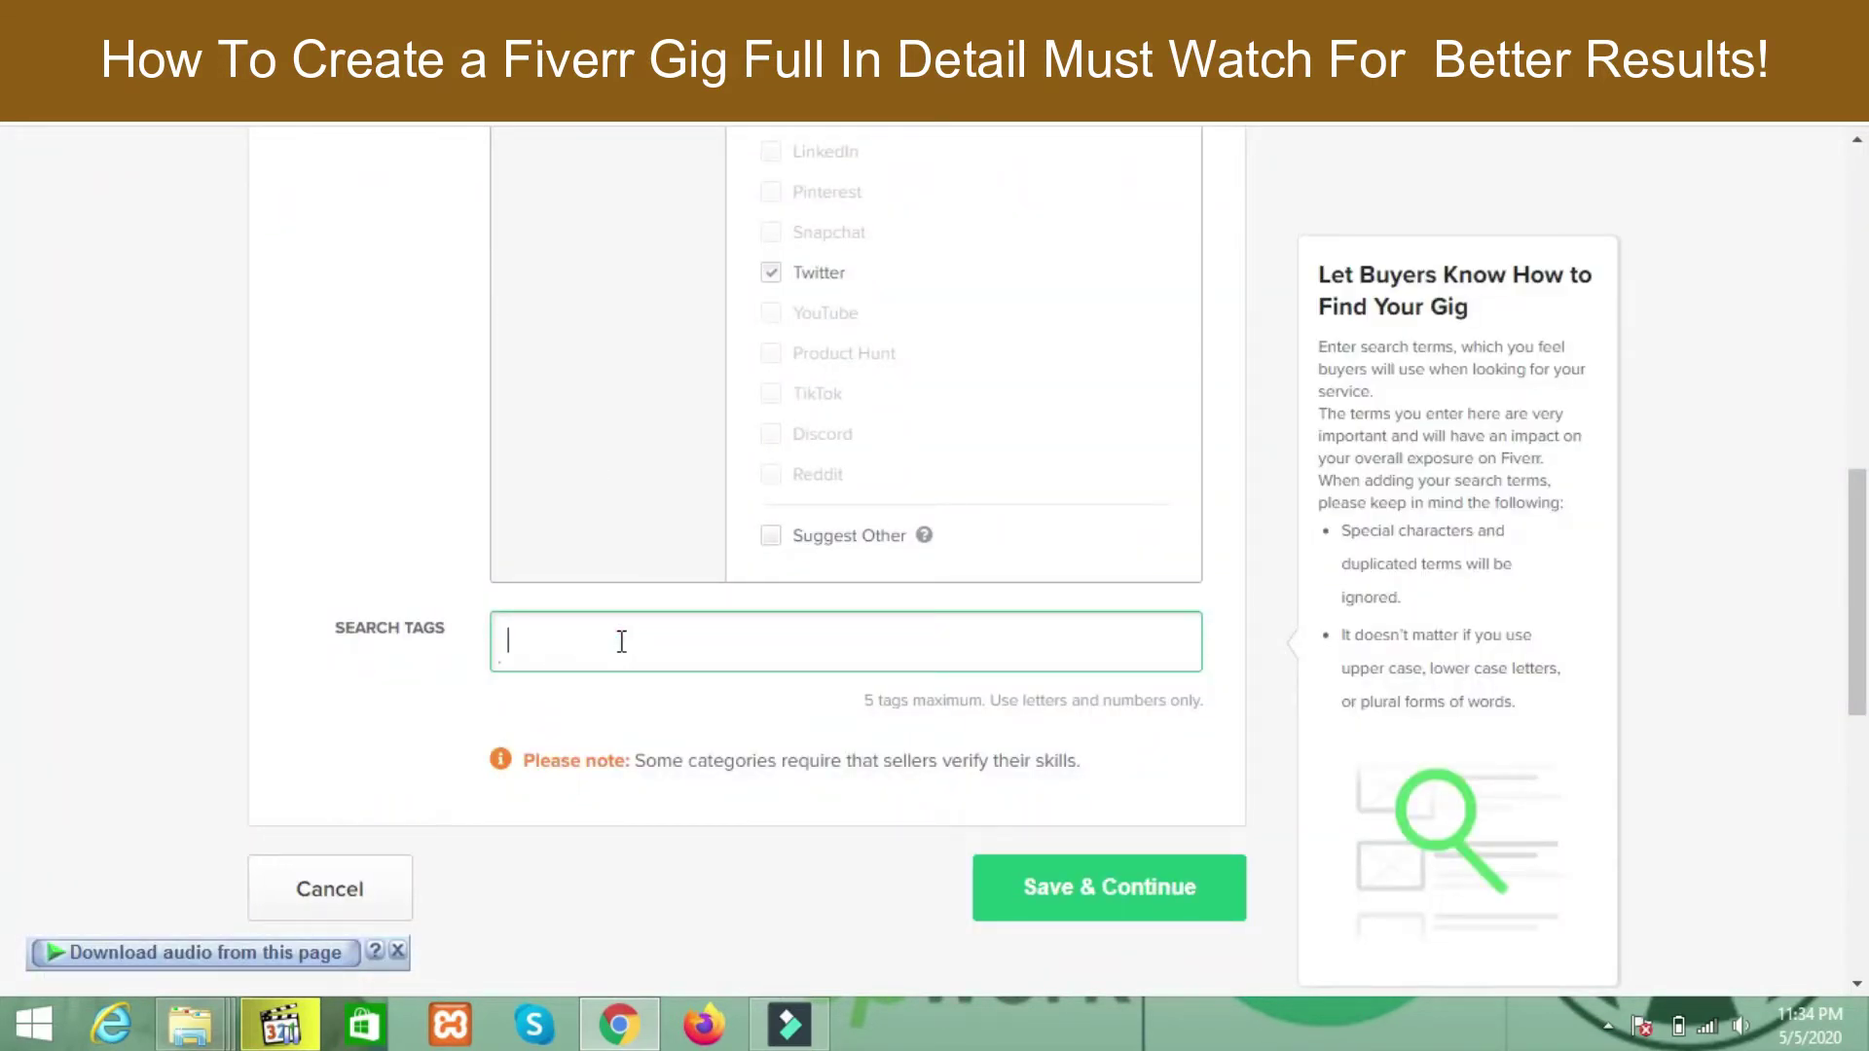
{"action": "type", "text": "digital me"}
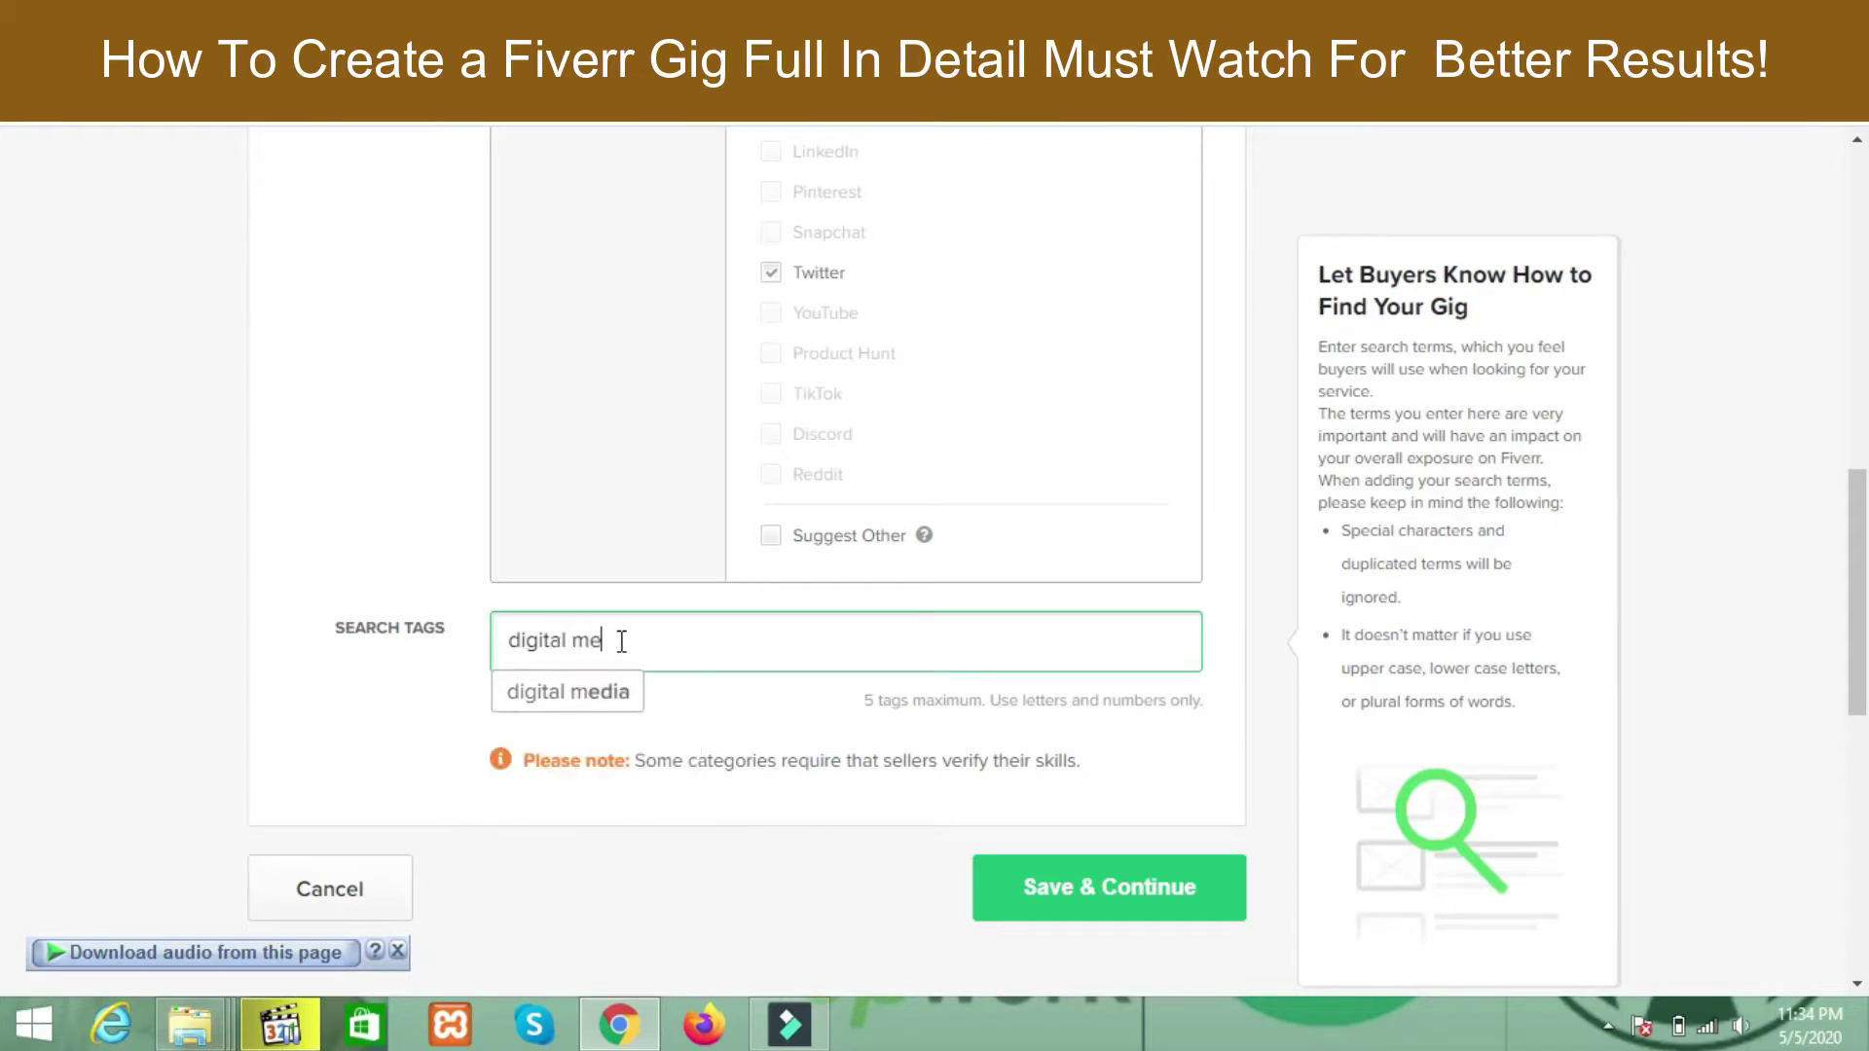
{"action": "left_click", "coordinate": [612, 693]}
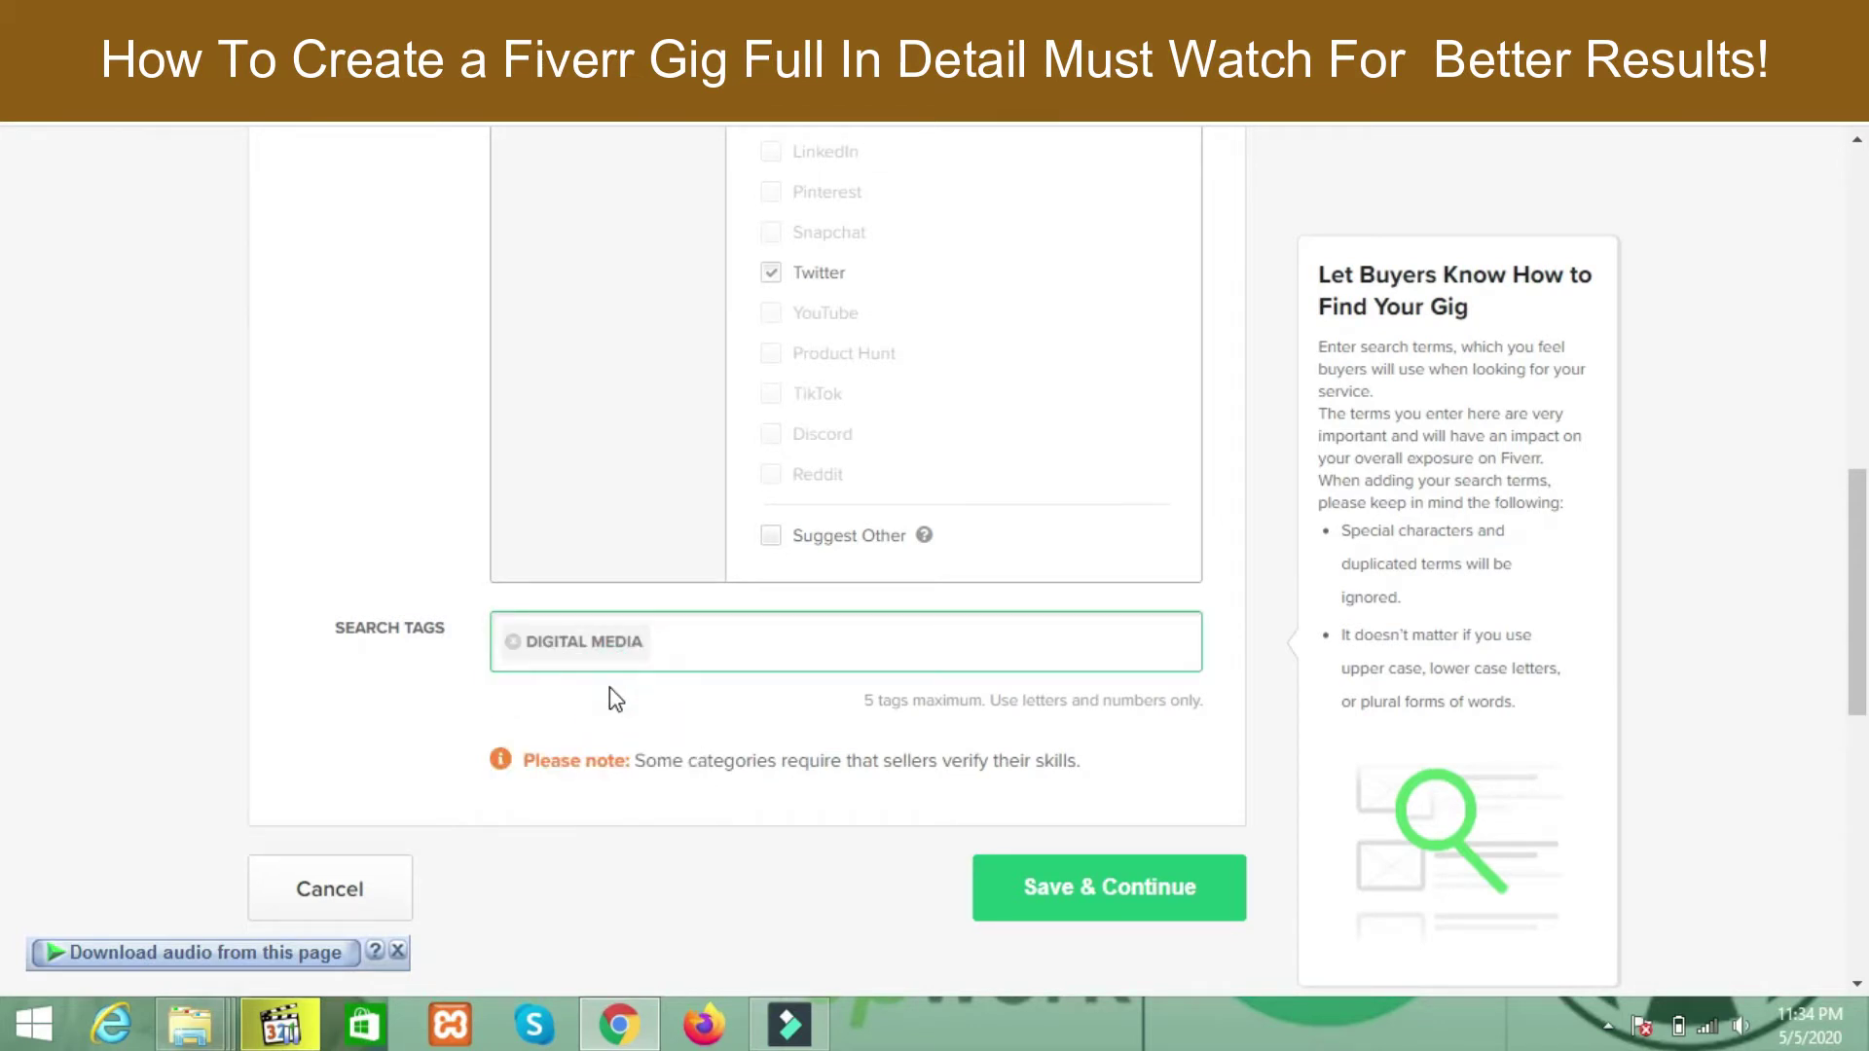
- Enter "social media" as a second search tag, correcting its spelling, and add the suggested tag "social media manager"
{"action": "type", "text": "socisl"}
{"action": "key", "text": "BackSpace"}
{"action": "key", "text": "BackSpace"}
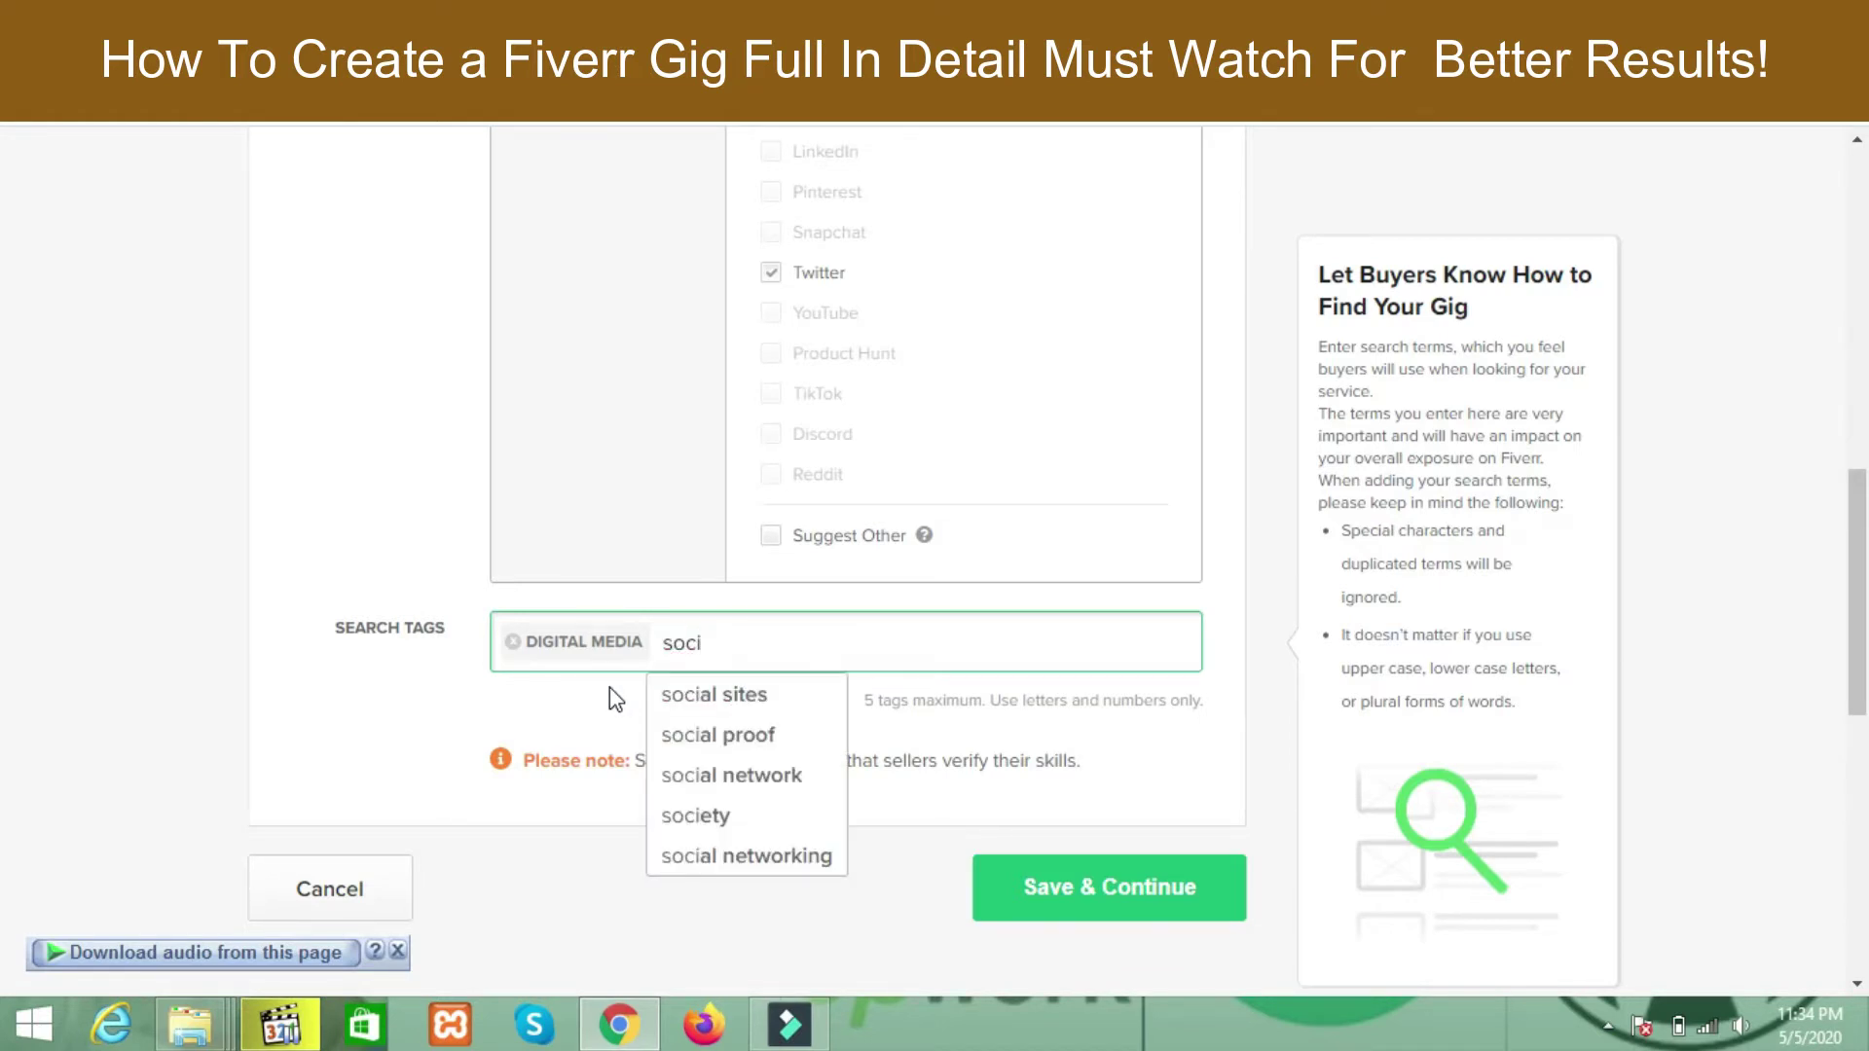
{"action": "key", "text": "BackSpace"}
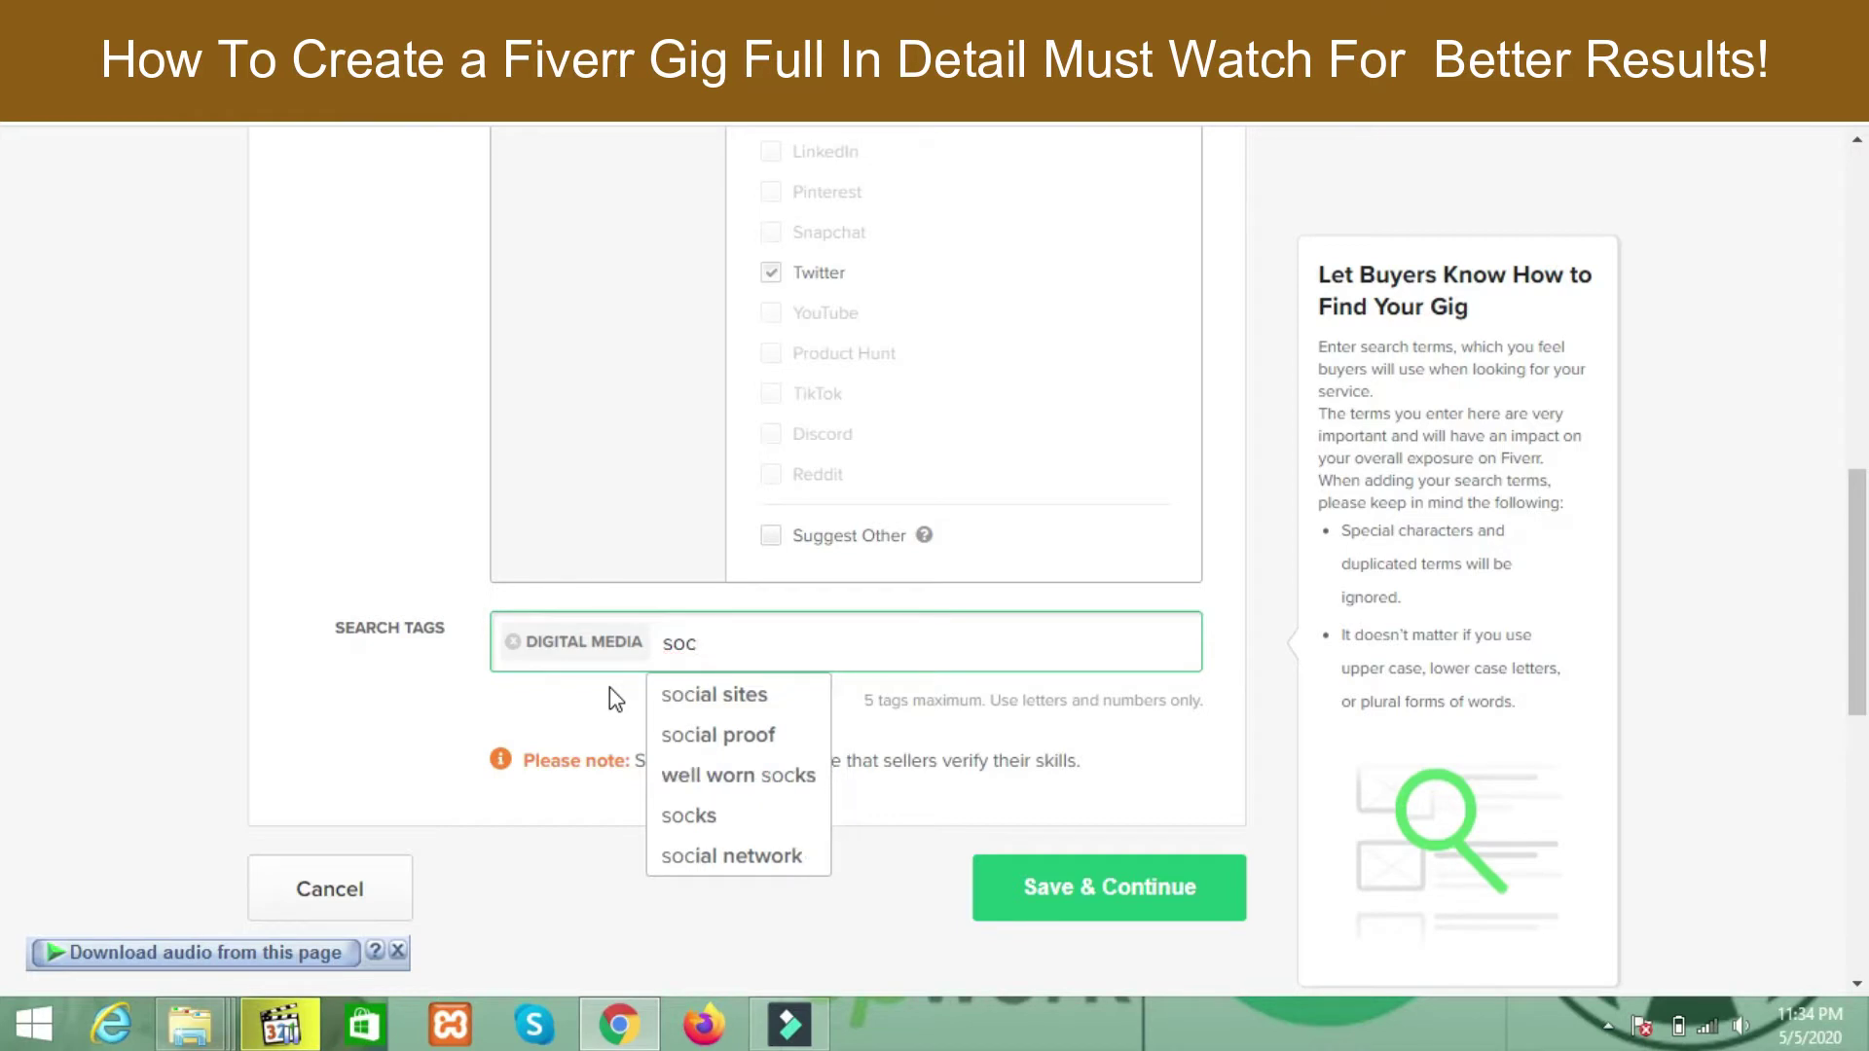
{"action": "type", "text": "cial media"}
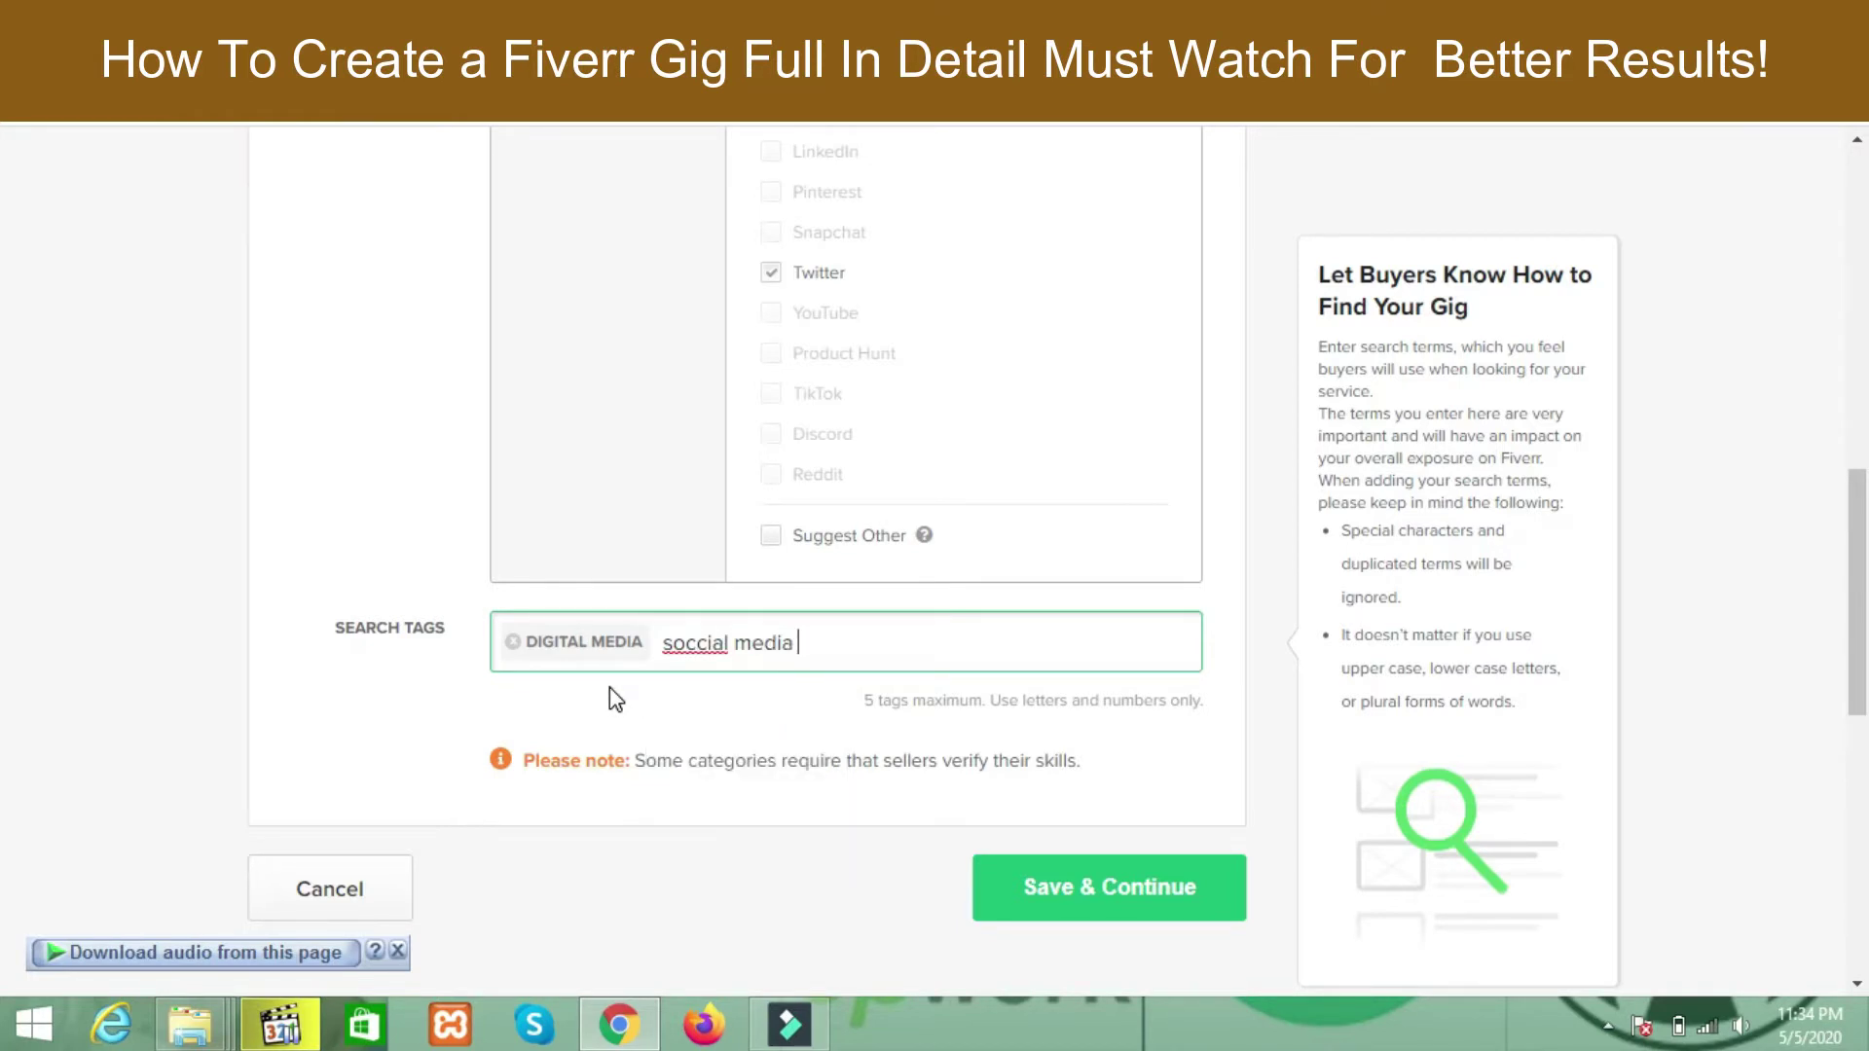
{"action": "right_click", "coordinate": [721, 643]}
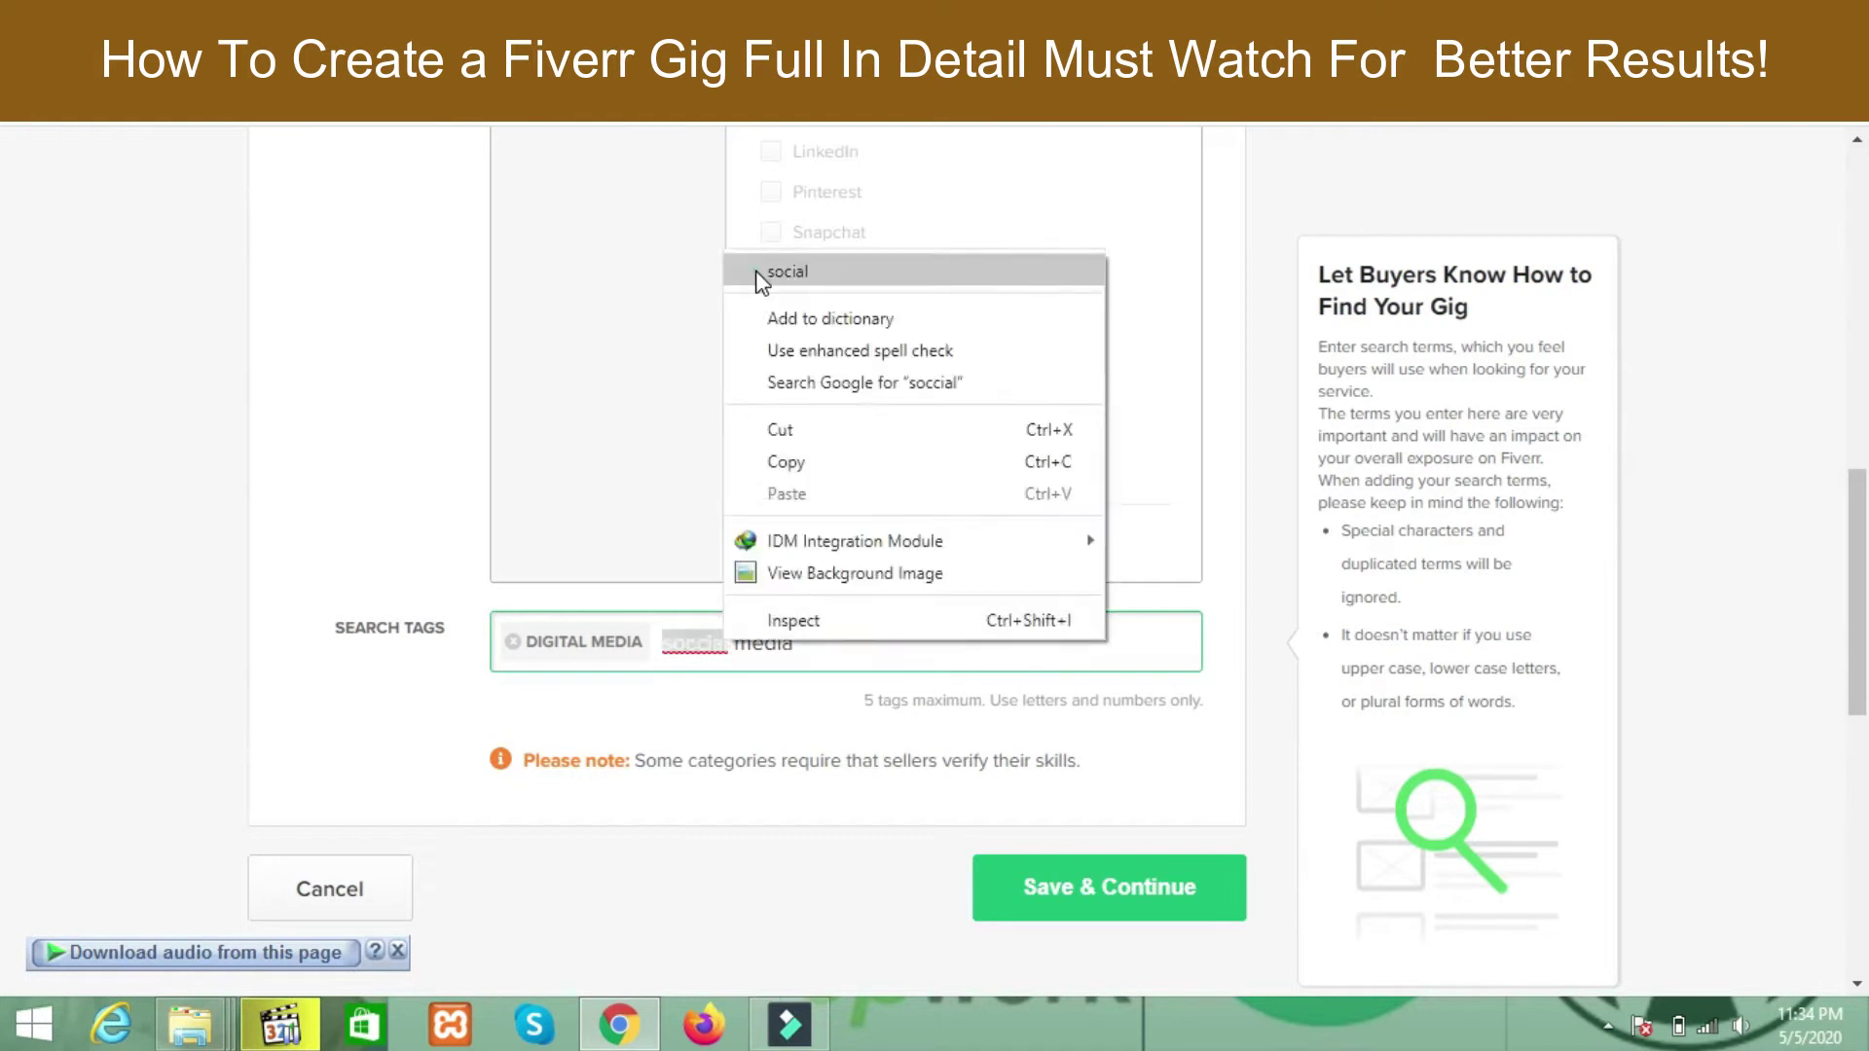
{"action": "left_click", "coordinate": [759, 273]}
{"action": "left_click", "coordinate": [812, 642]}
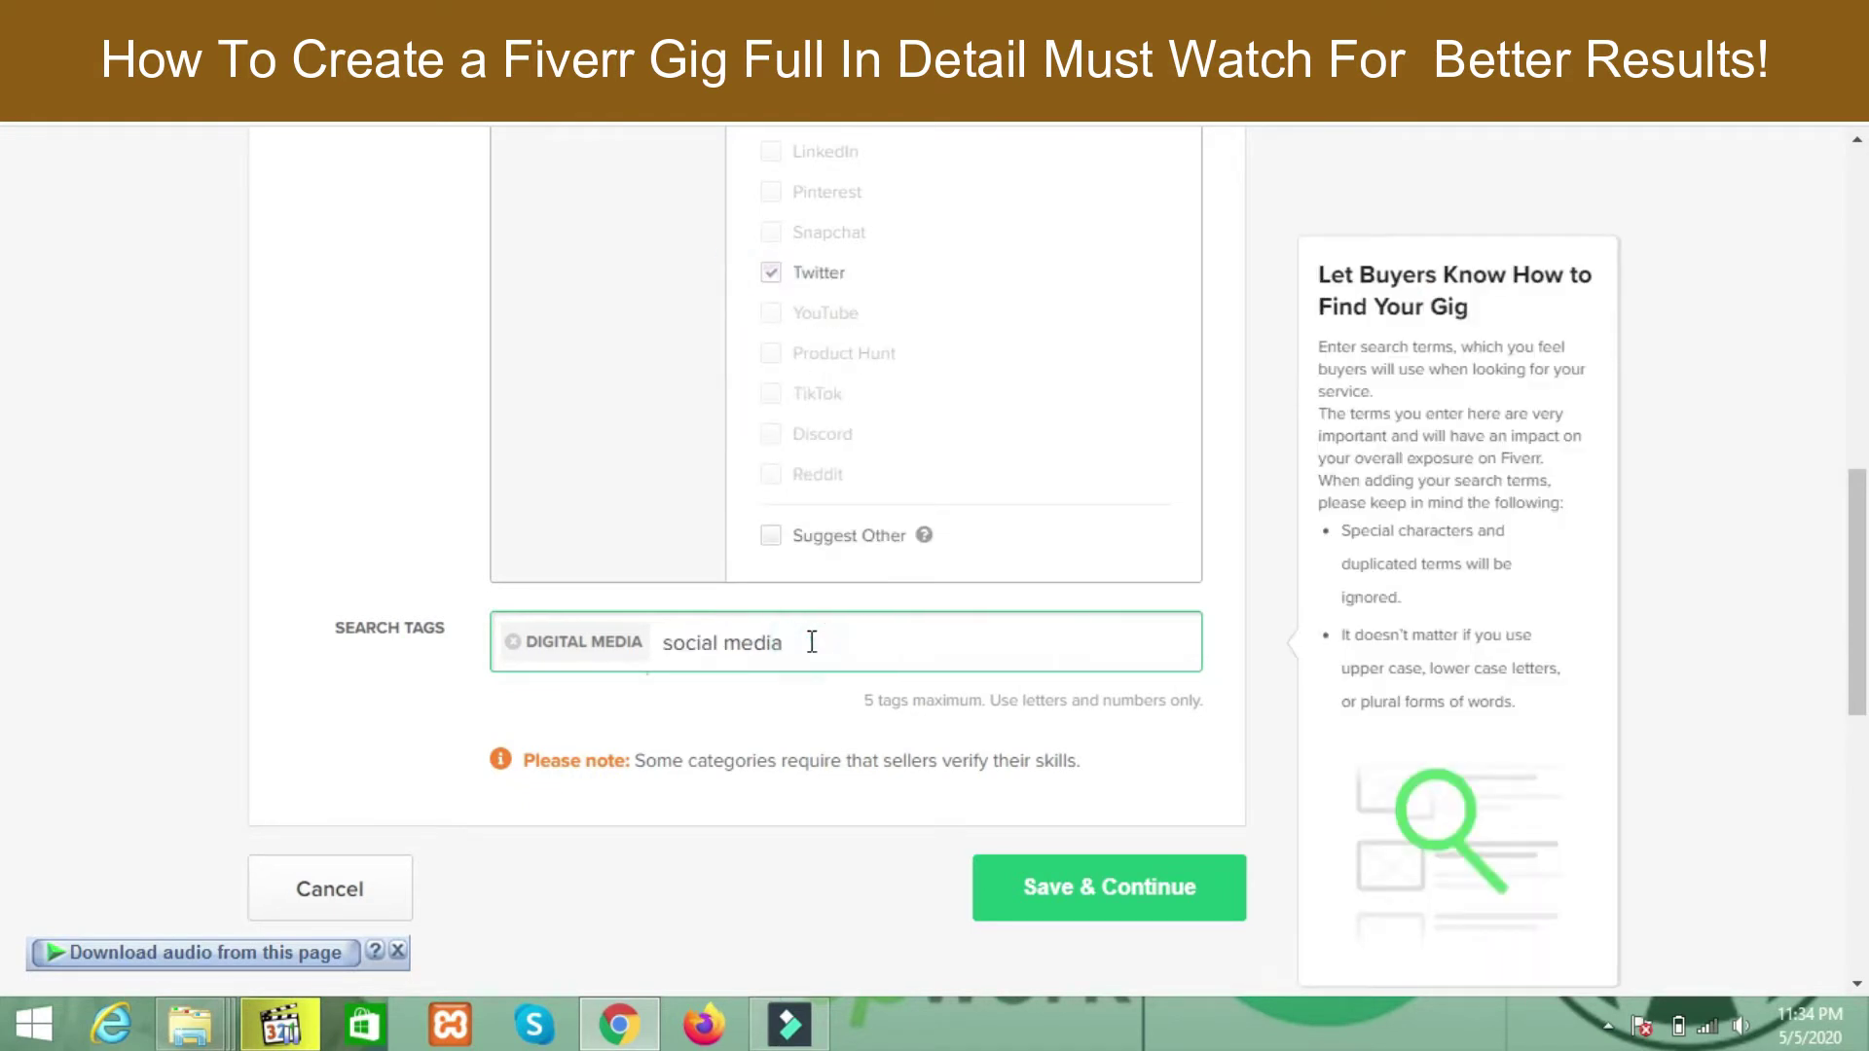
{"action": "left_click", "coordinate": [800, 693]}
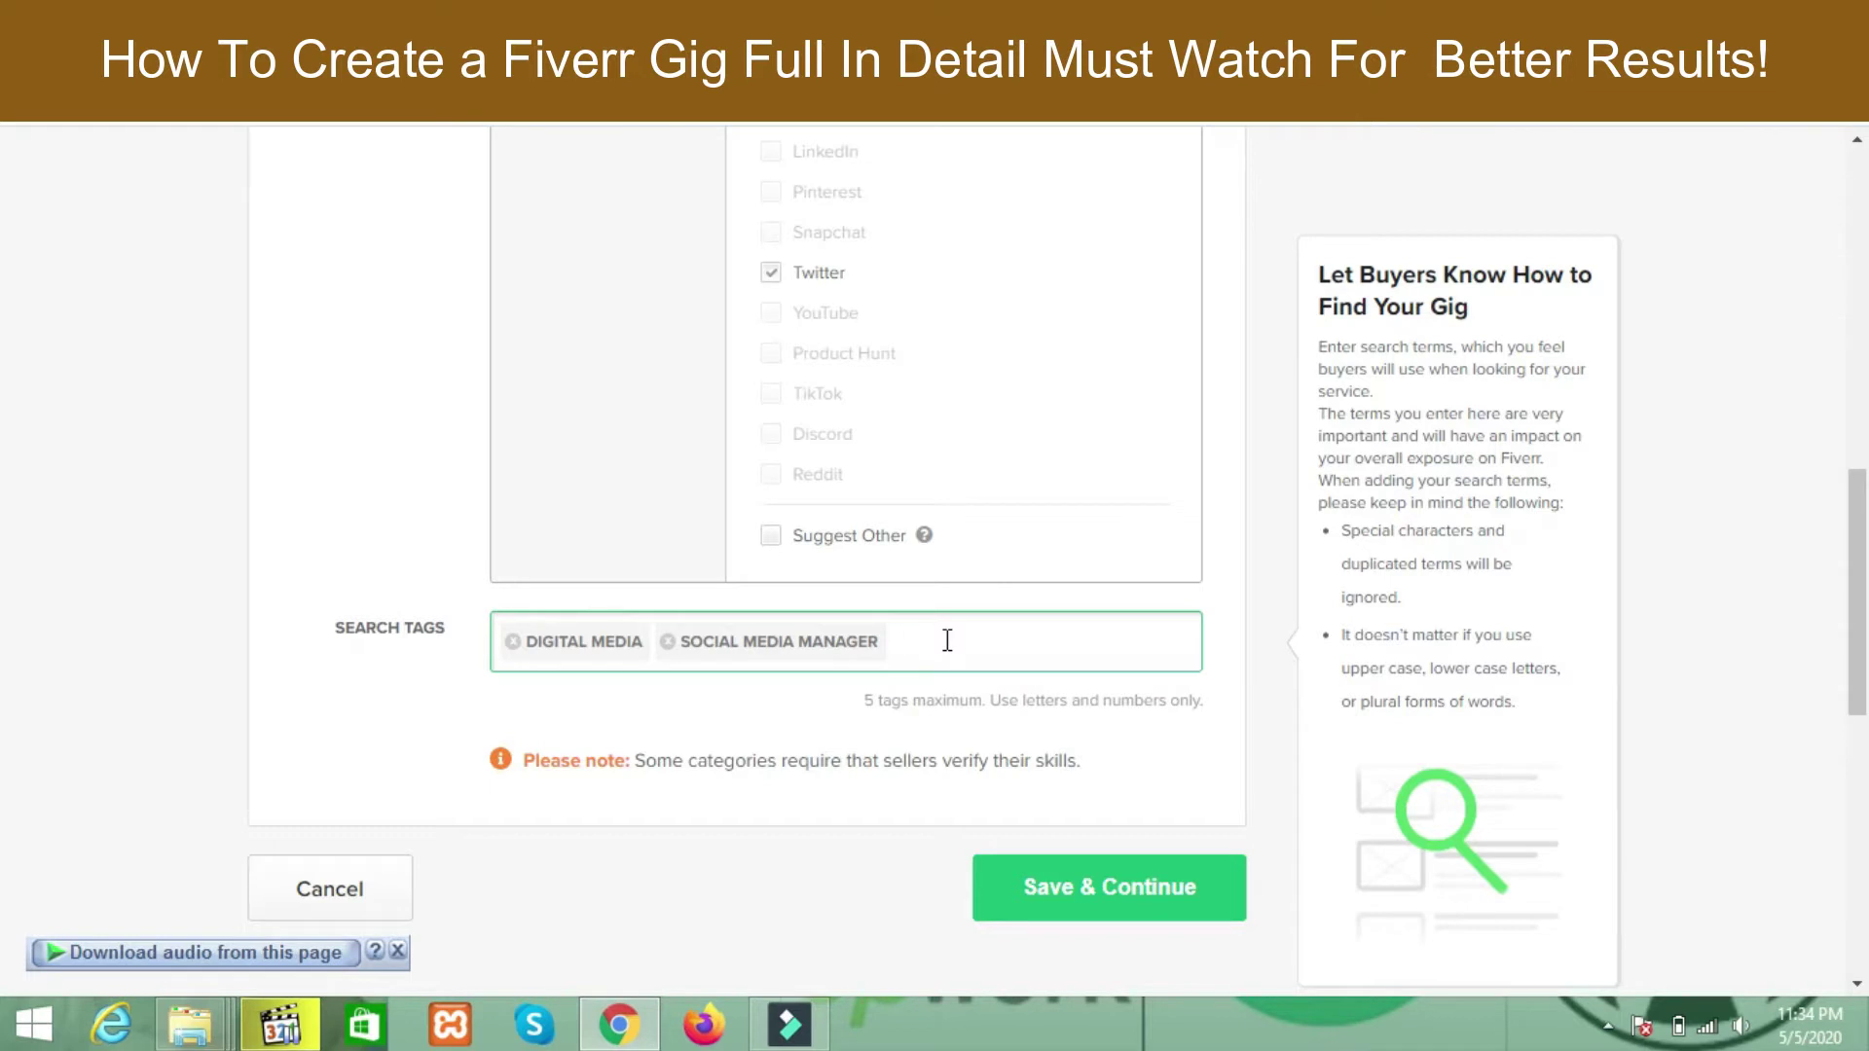
- Add the suggested search tags "facebook marketing" and "instagram marketing"
{"action": "type", "text": "face"}
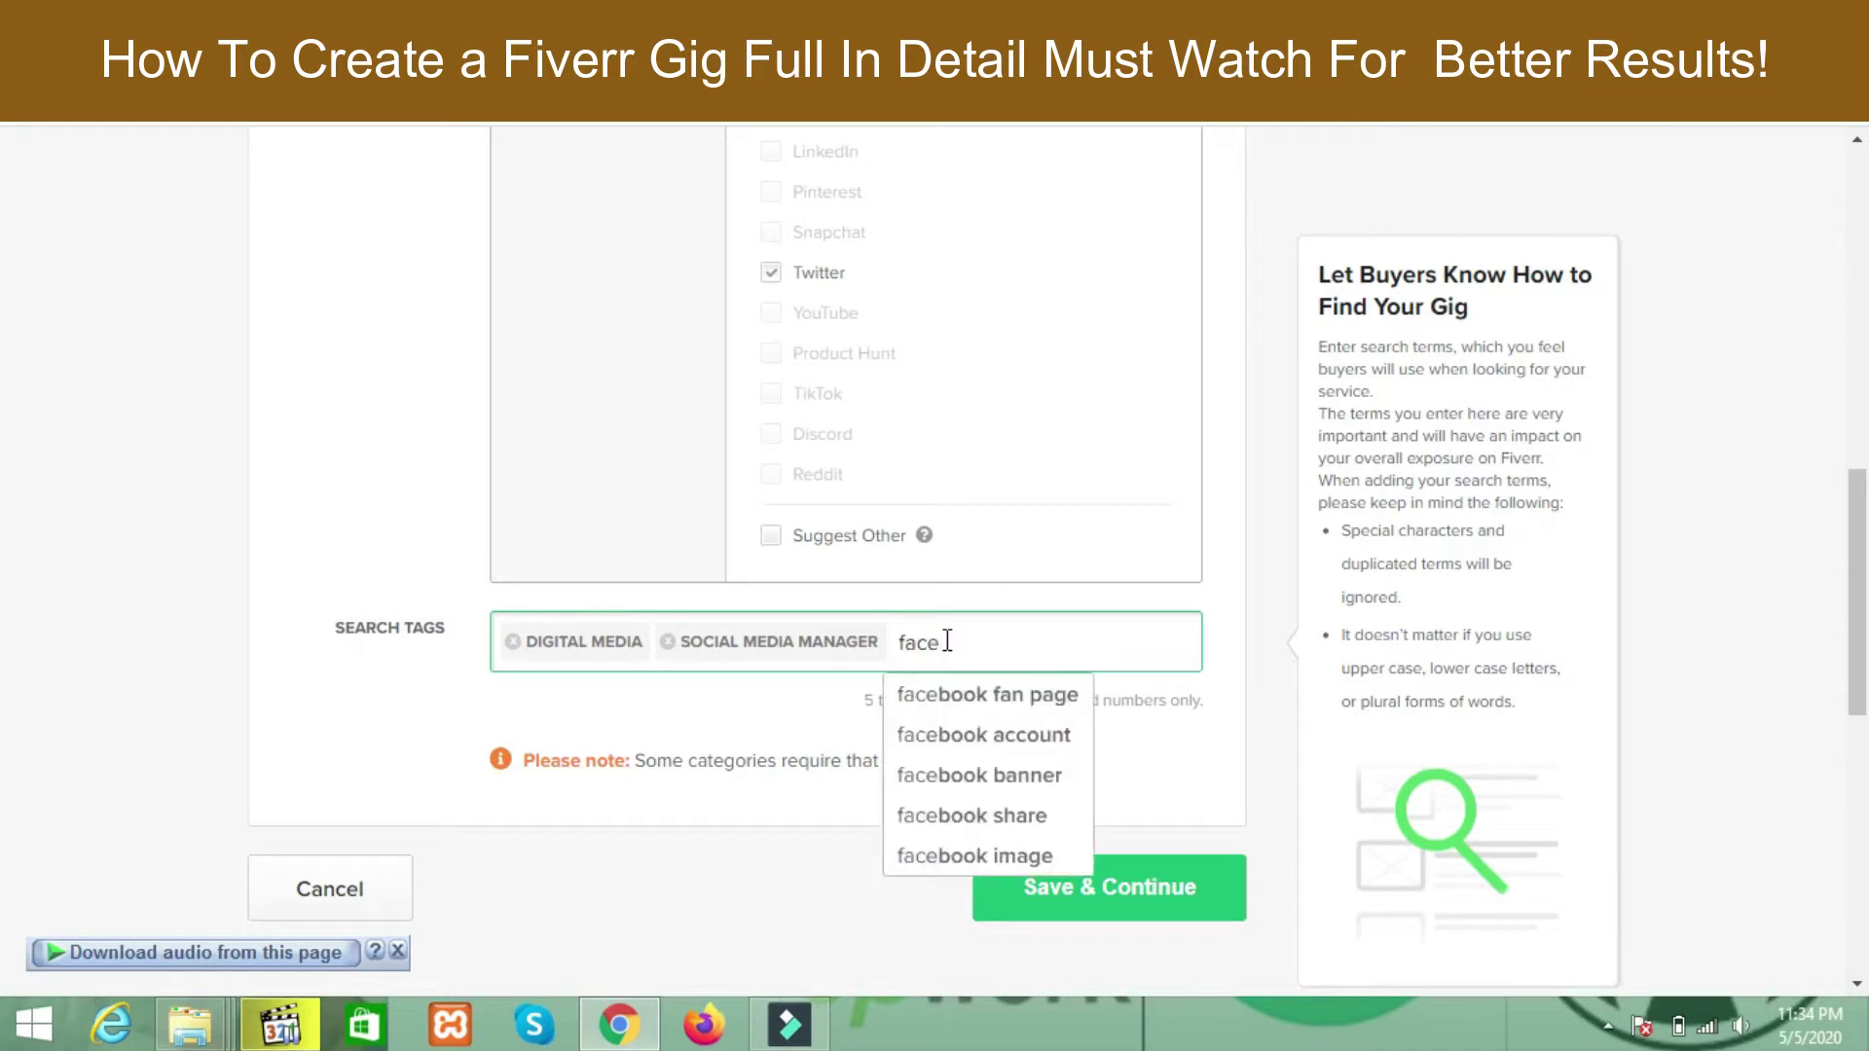
{"action": "type", "text": "book mak"}
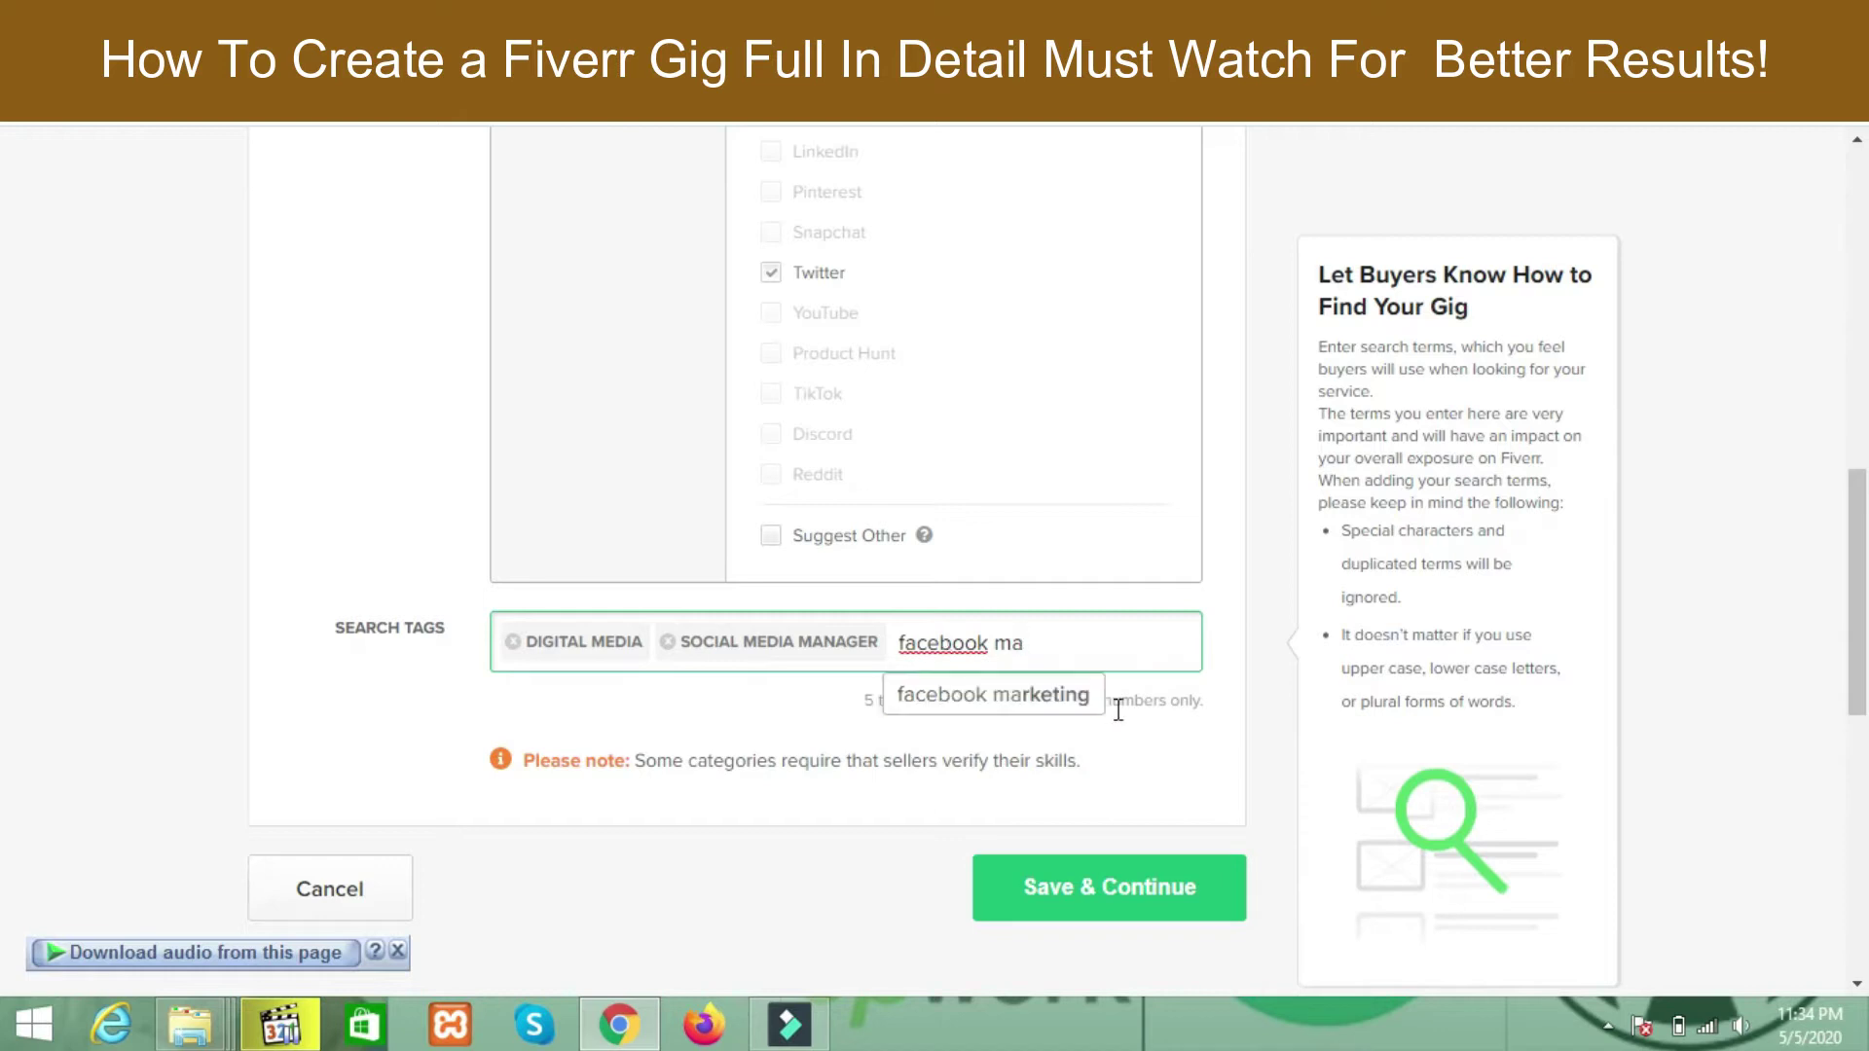
{"action": "left_click", "coordinate": [1061, 693]}
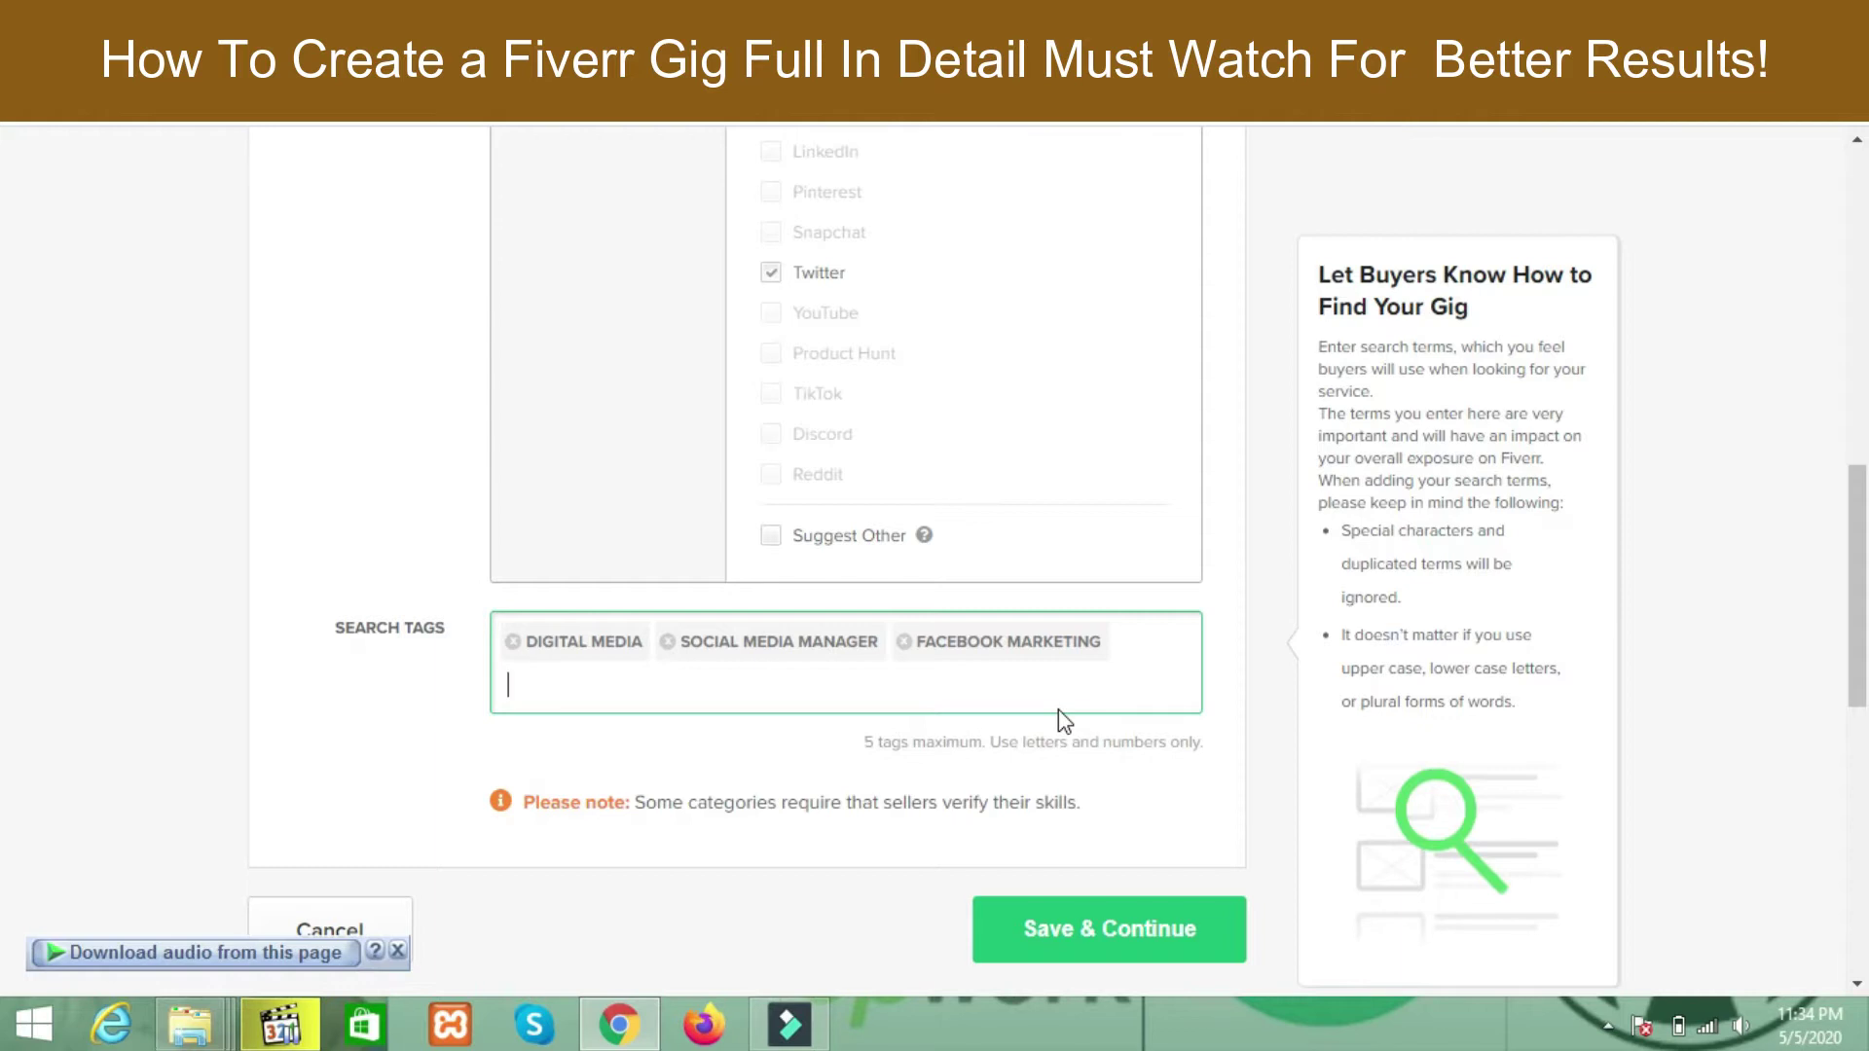
{"action": "type", "text": "insta"}
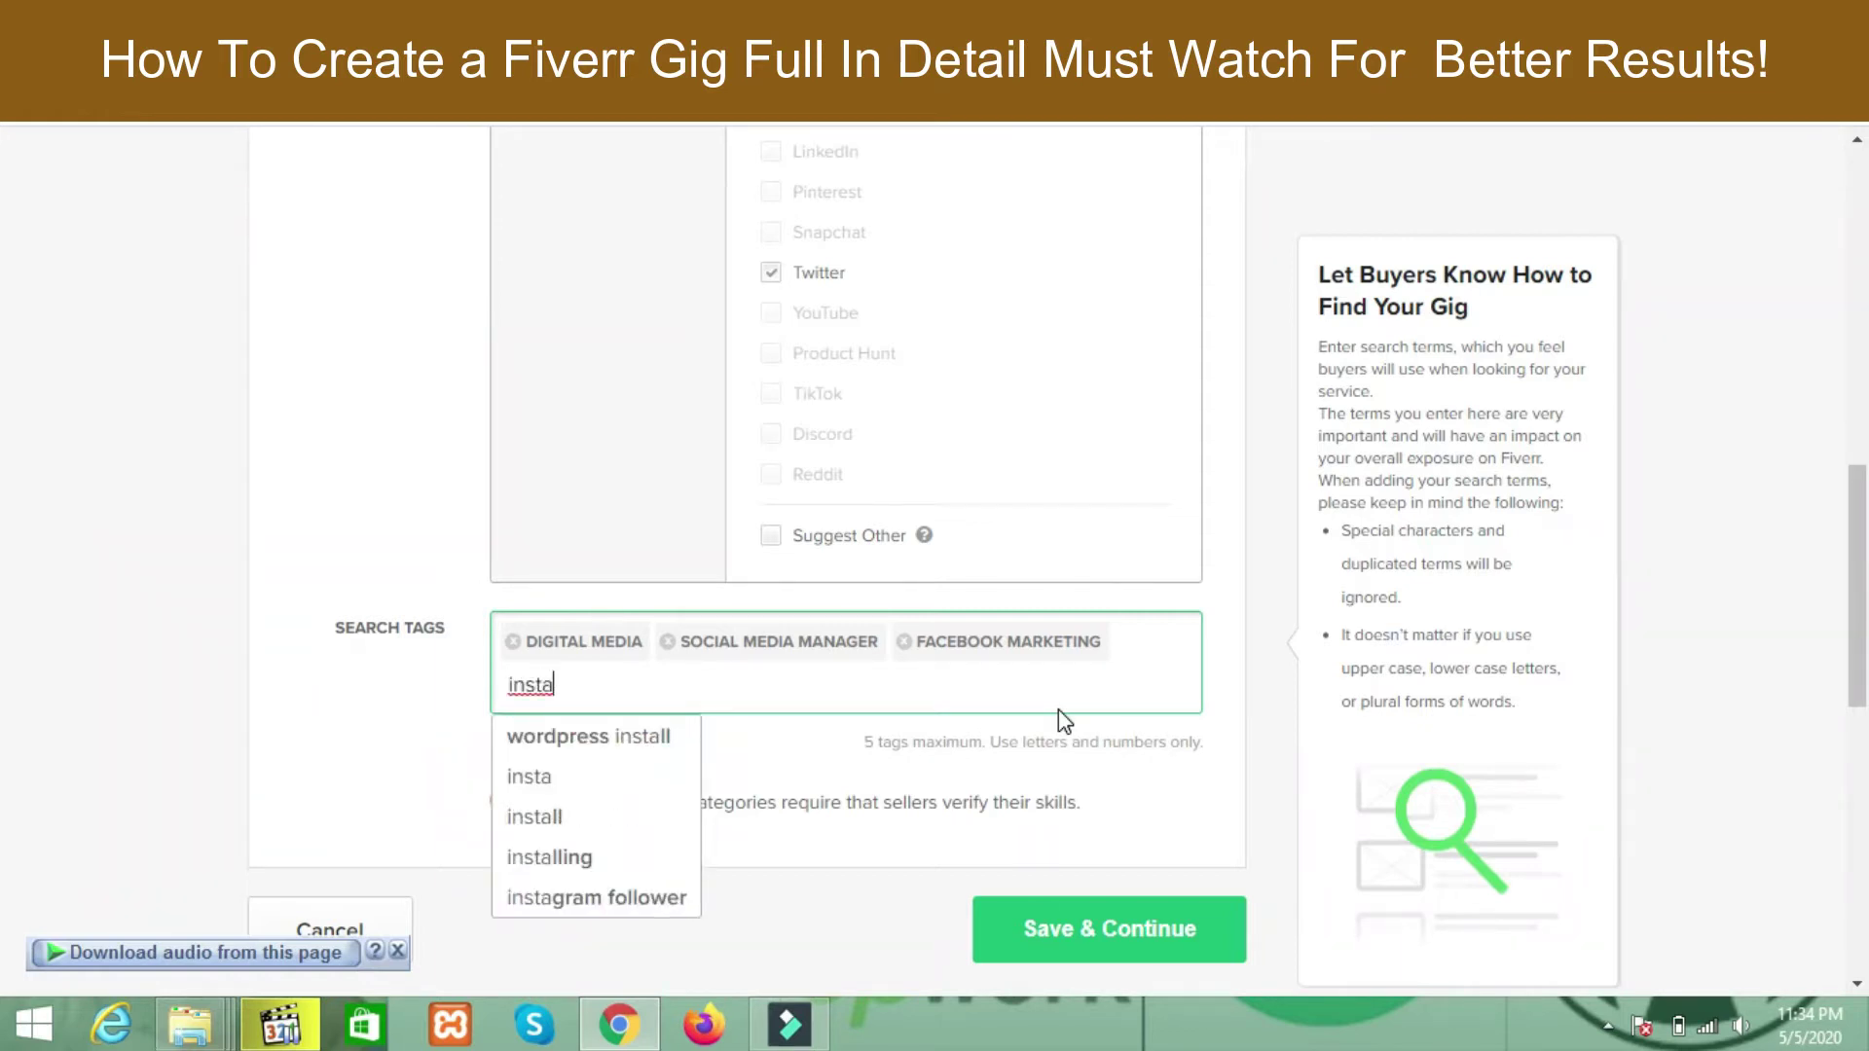
{"action": "key", "text": "BackSpace"}
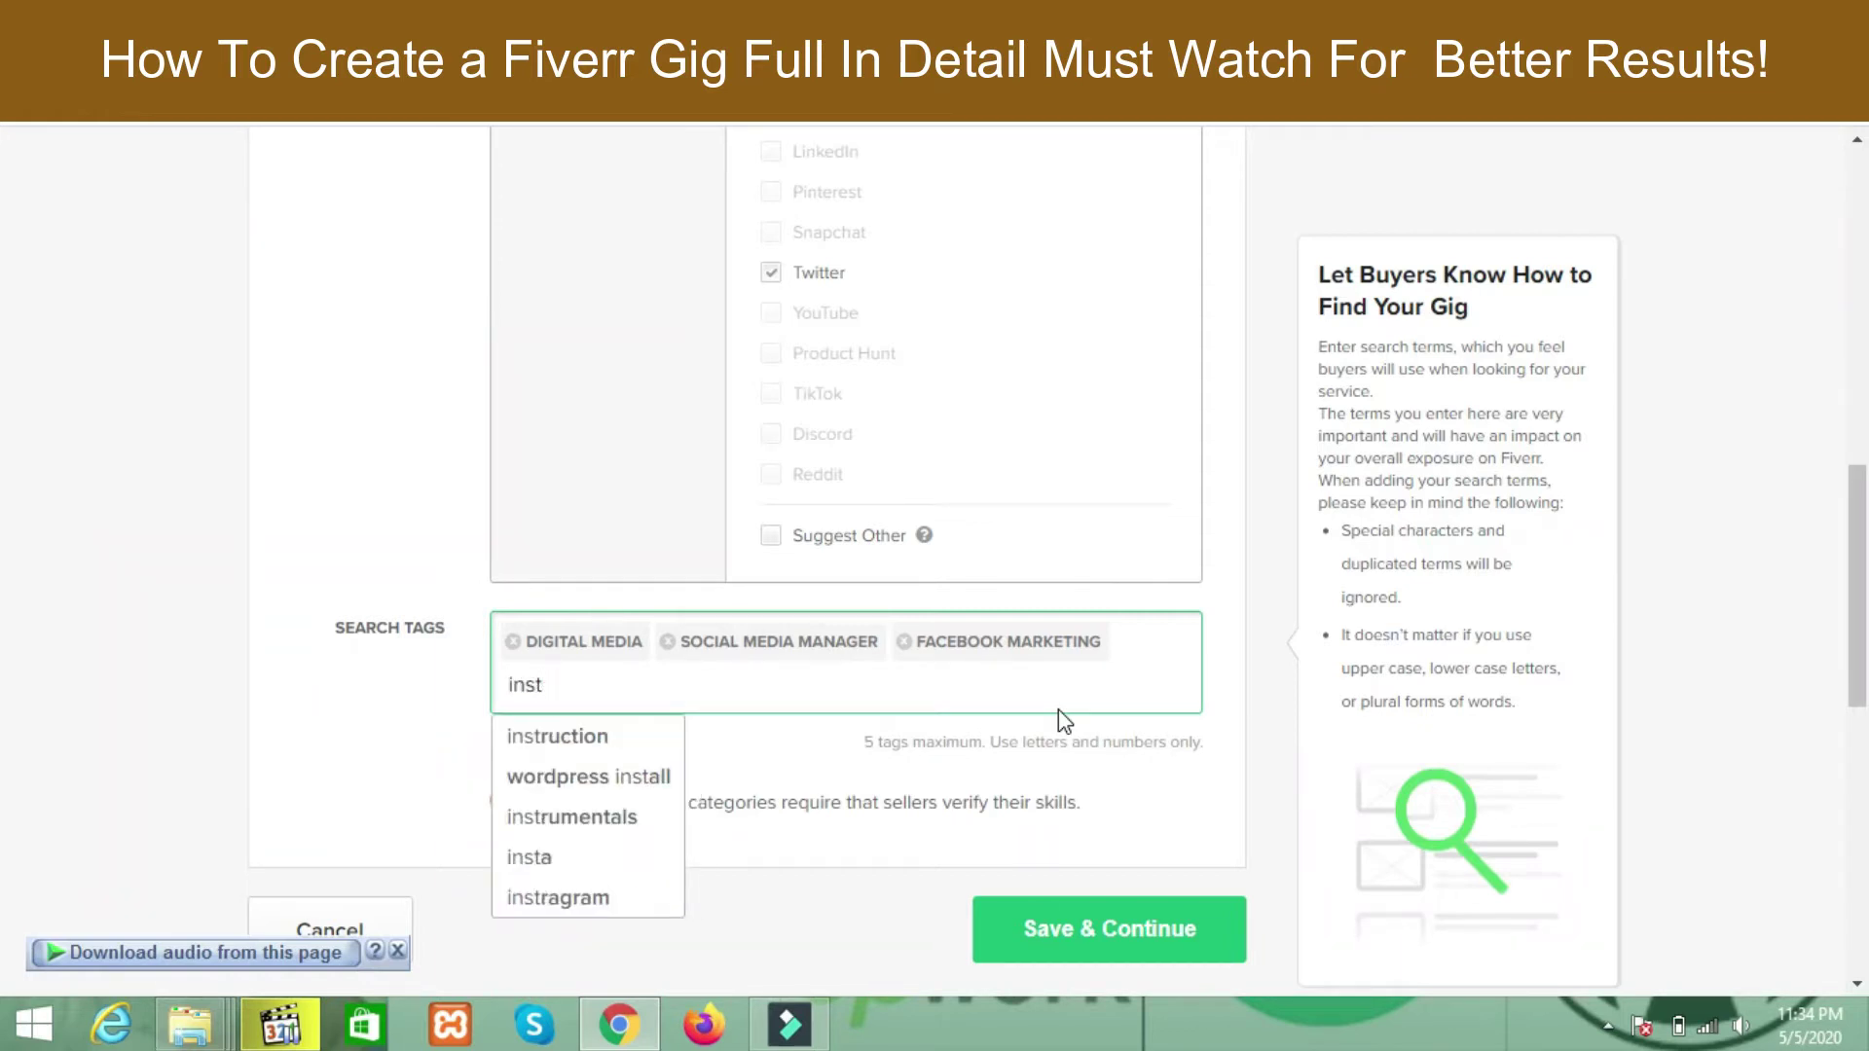
{"action": "type", "text": "agram"}
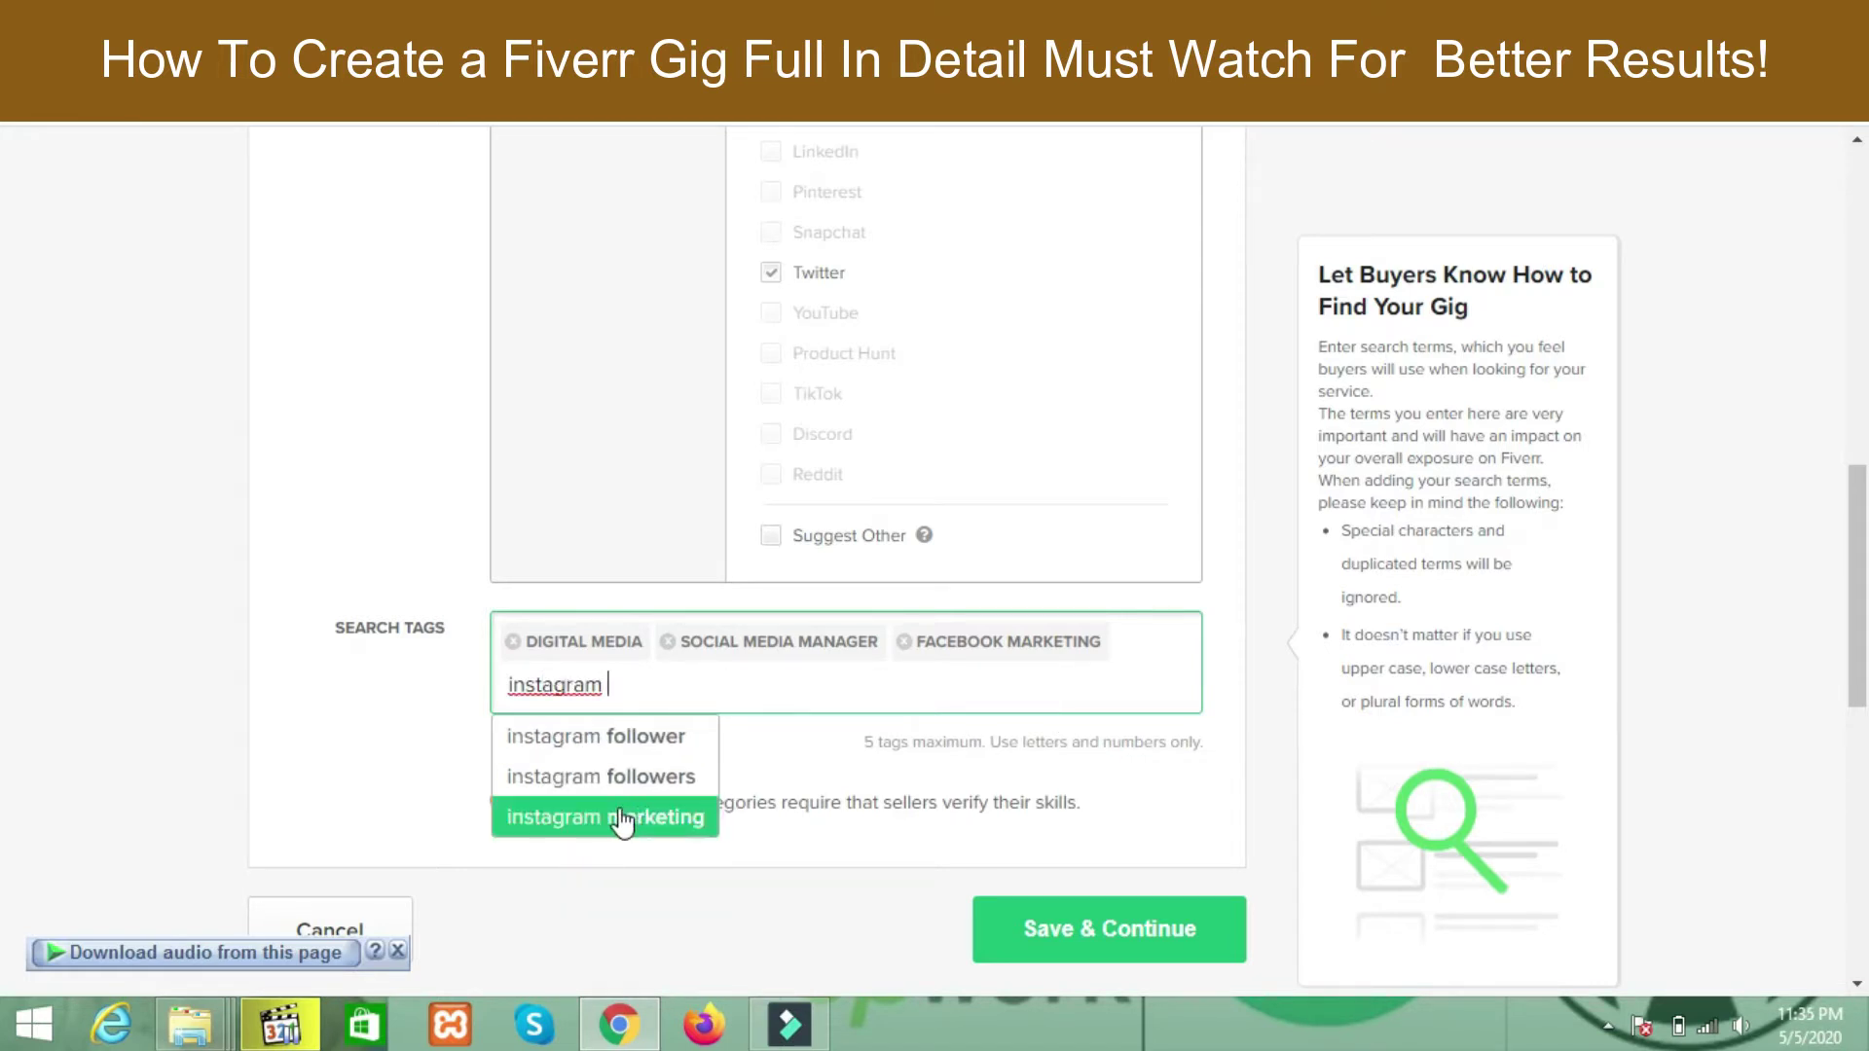
{"action": "left_click", "coordinate": [619, 818]}
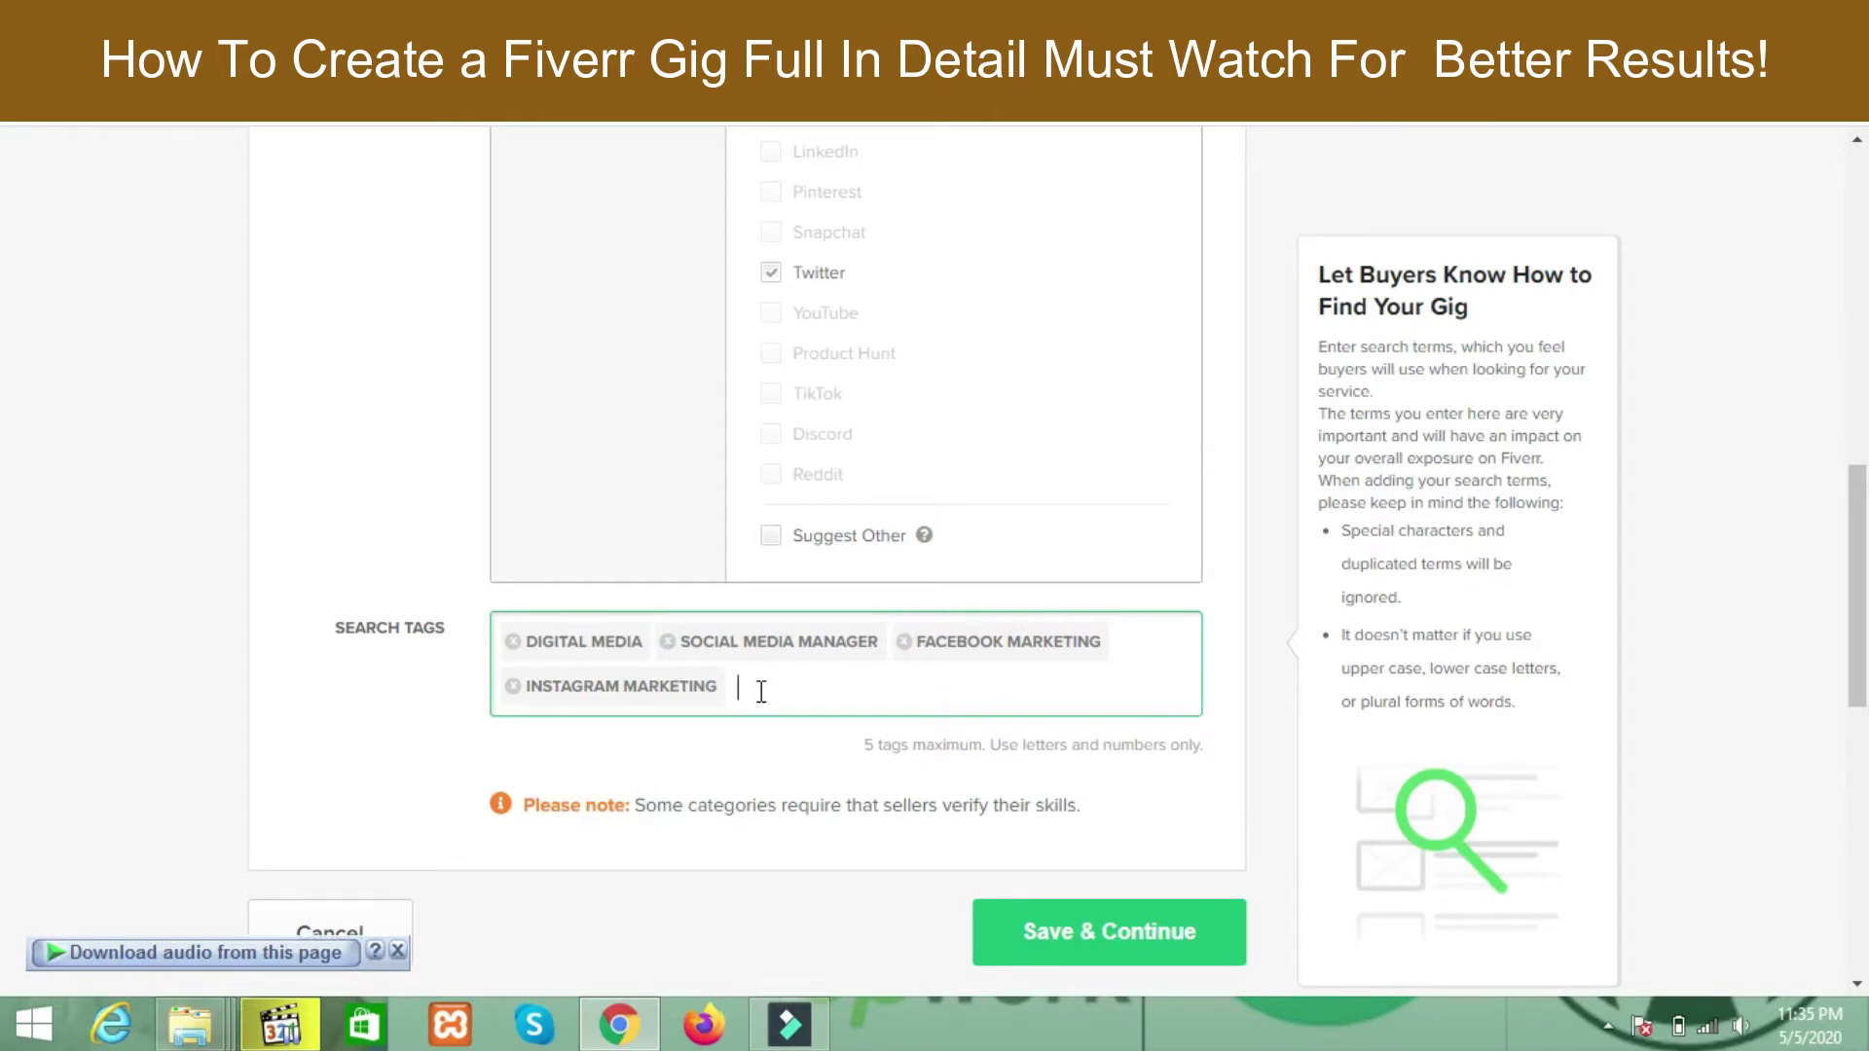
- Add "digital marketing" as the fifth search tag of the gig
{"action": "type", "text": "digi"}
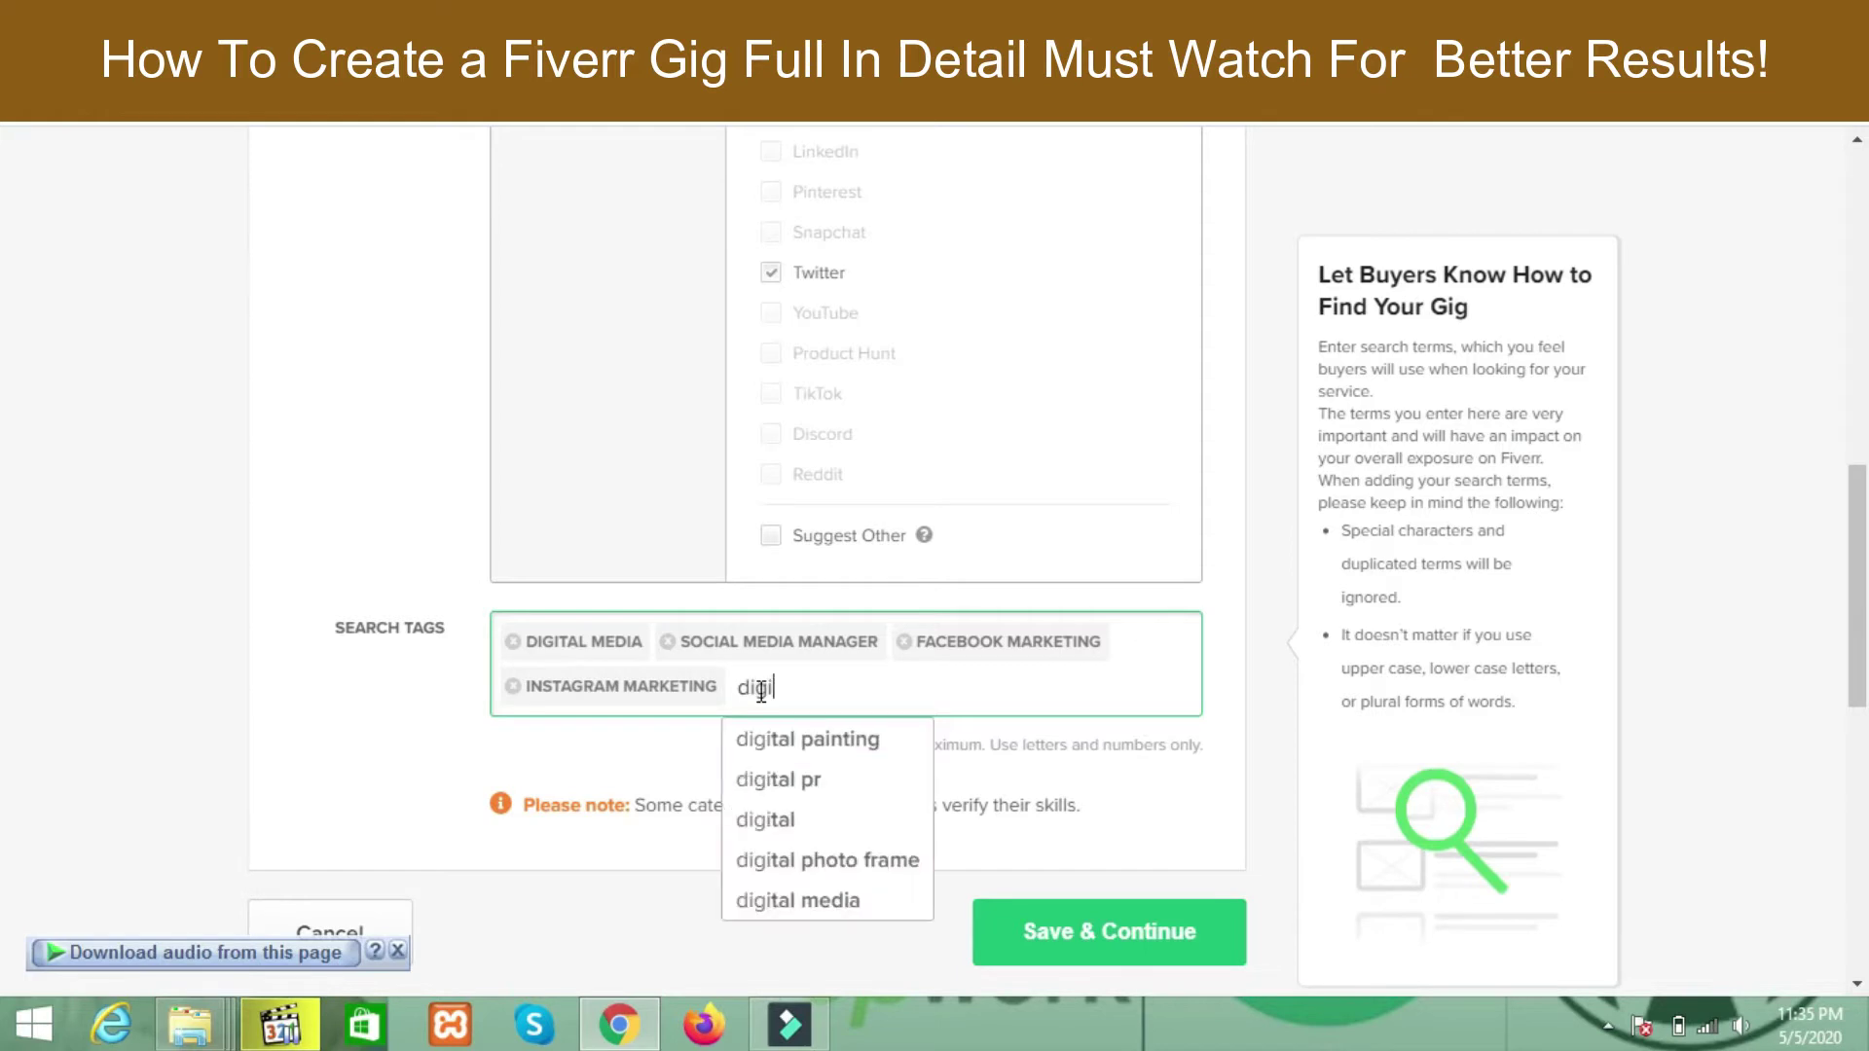
{"action": "type", "text": "tal "}
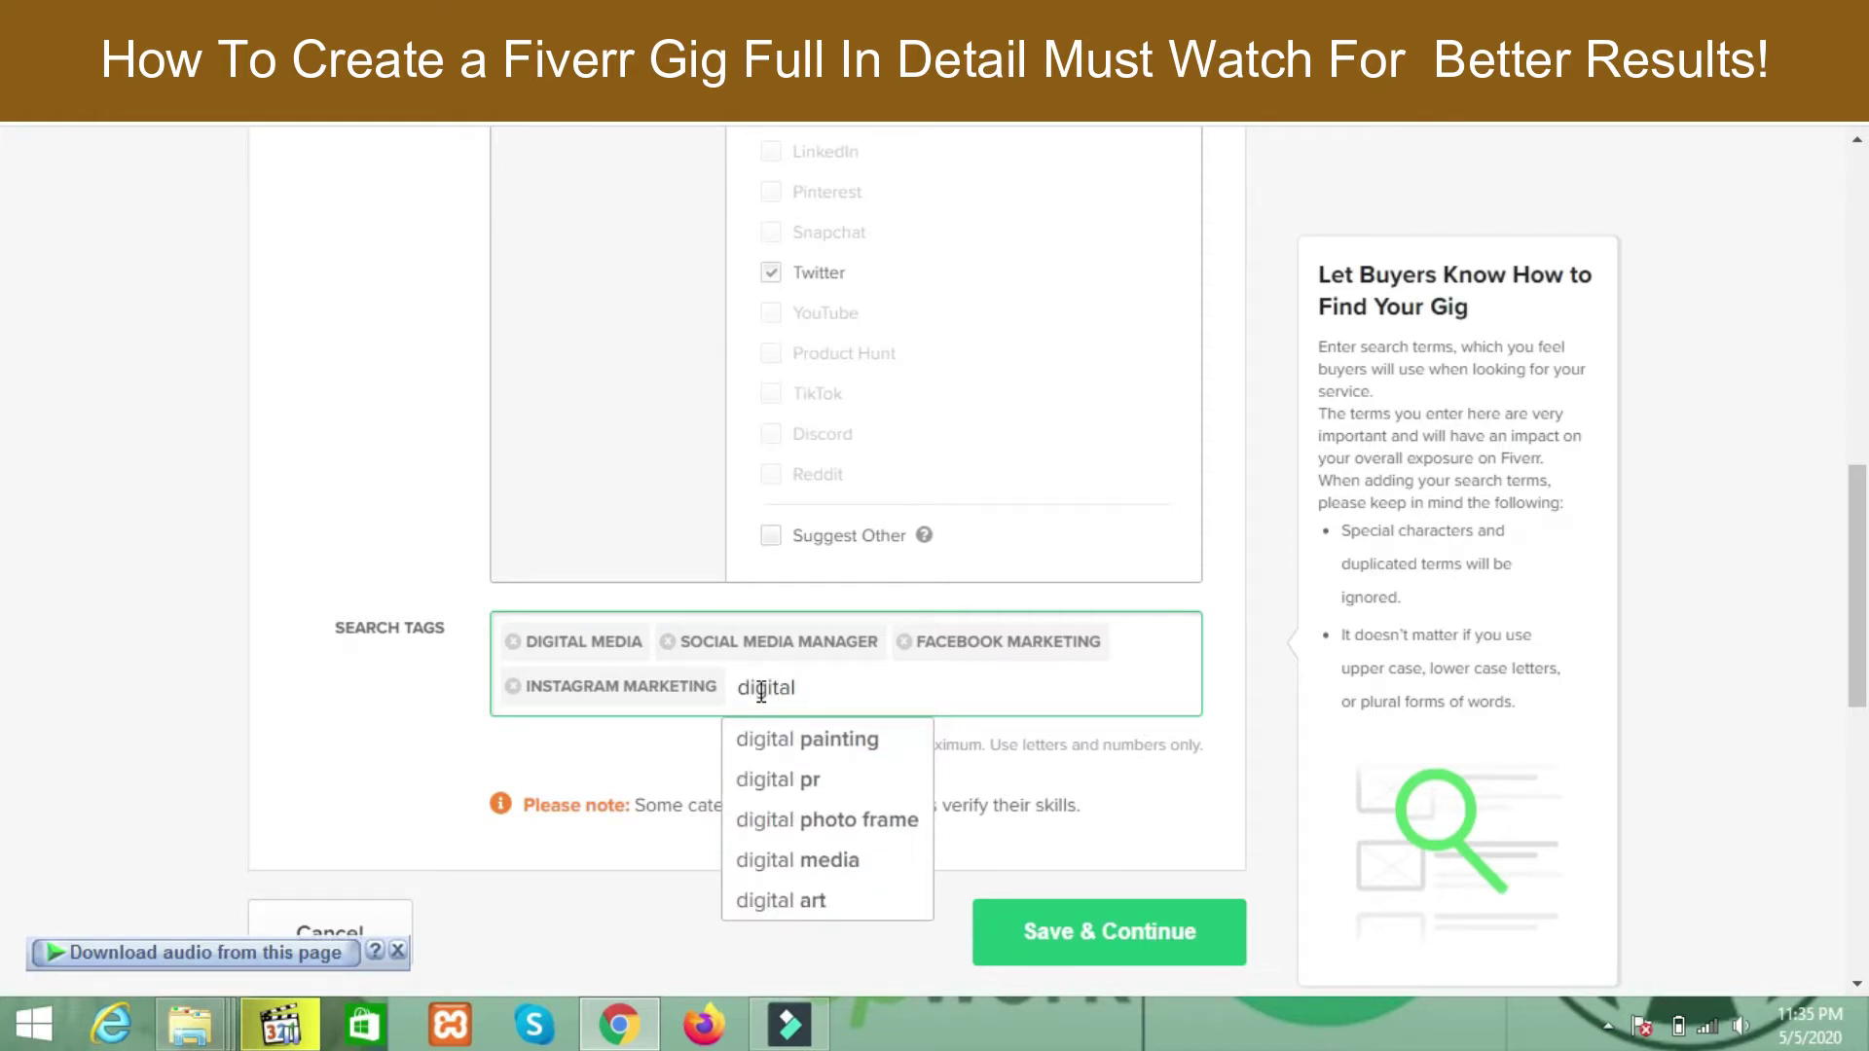
{"action": "type", "text": "marketing"}
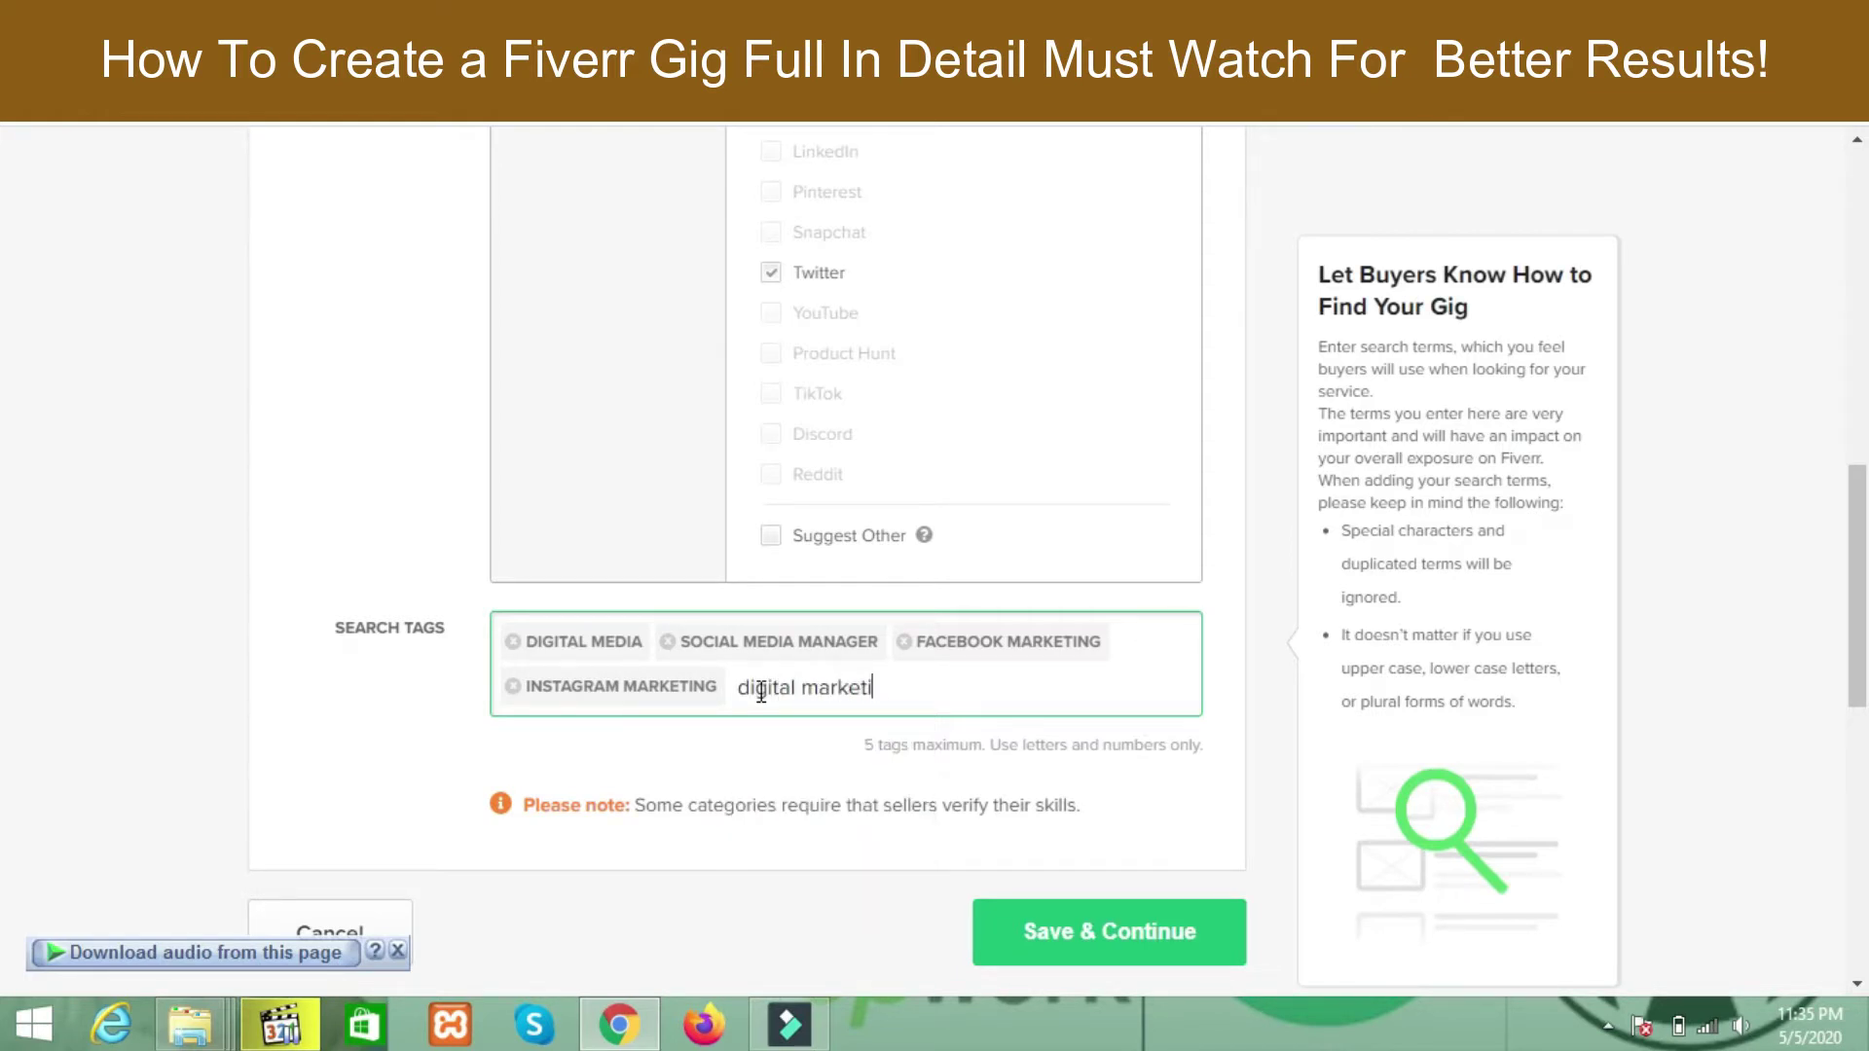
{"action": "left_click", "coordinate": [921, 692]}
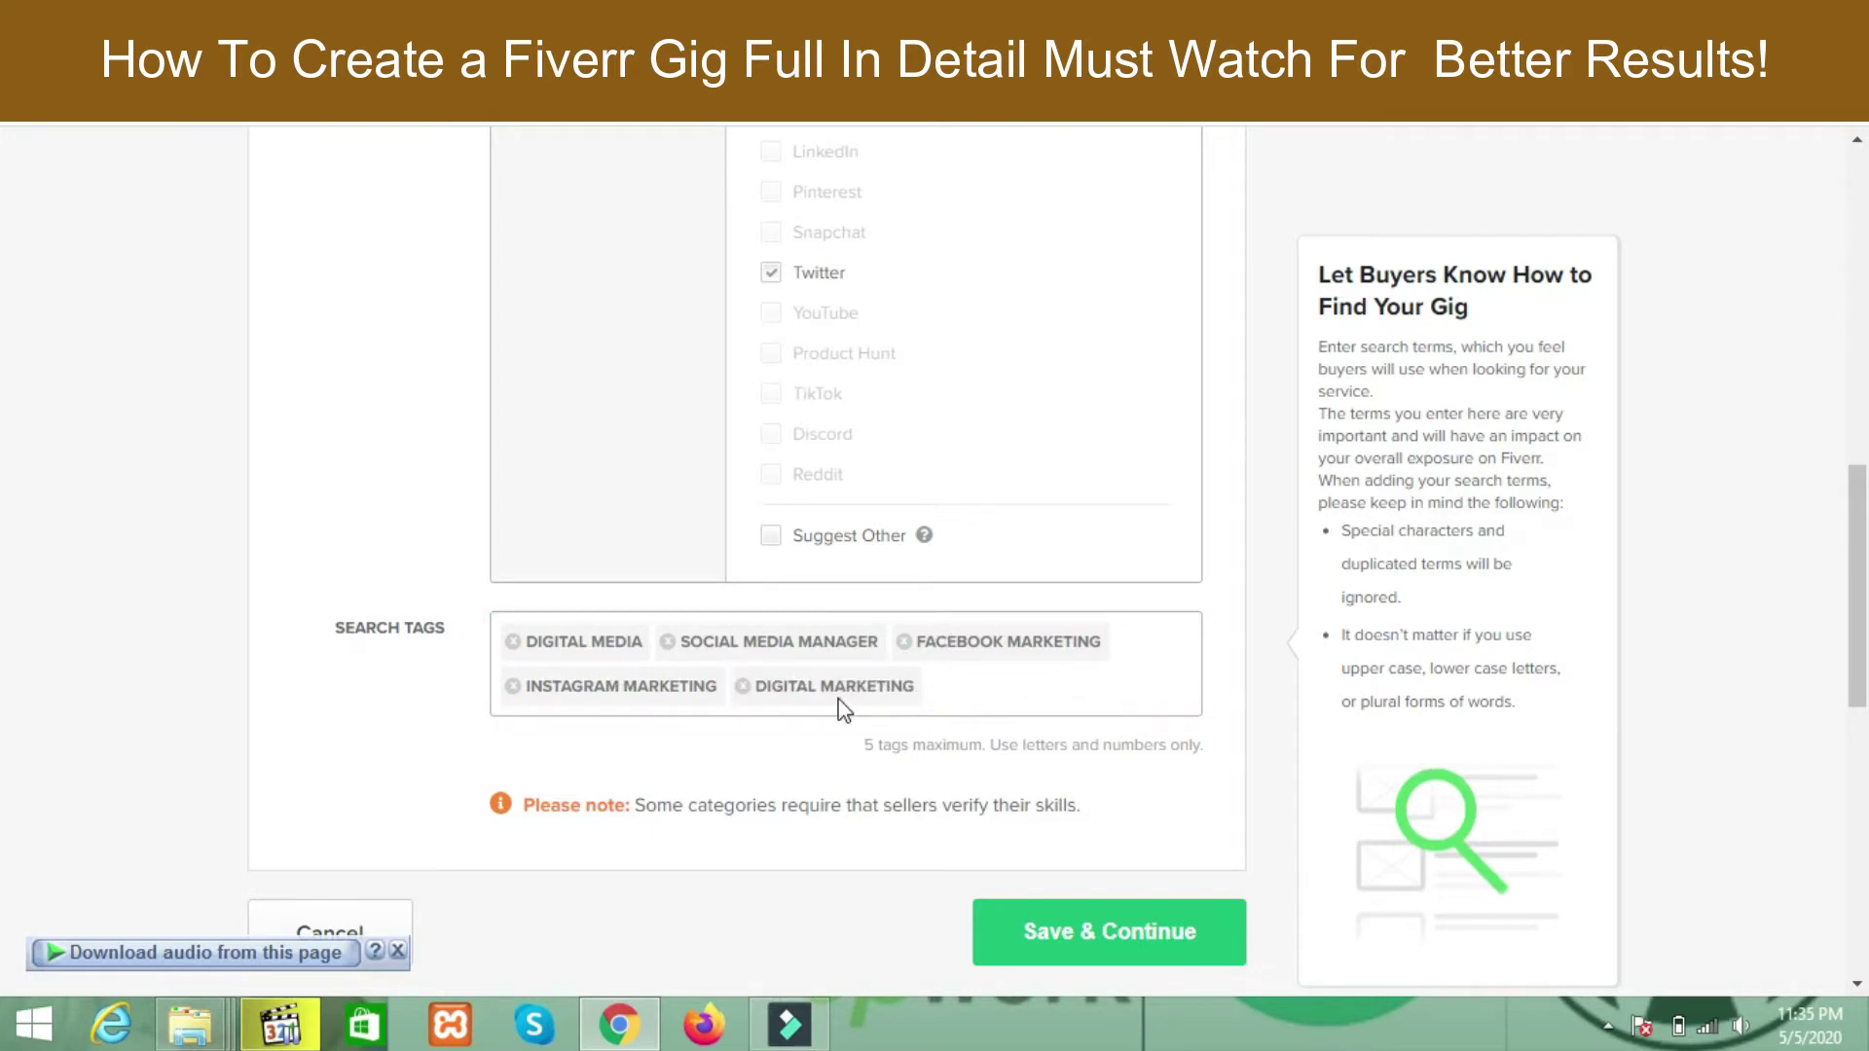
- Review the category, service type and platforms in the gig overview, and look over the example background-removal gig
{"action": "left_click_drag", "start_coordinate": [1857, 618], "coordinate": [1836, 385]}
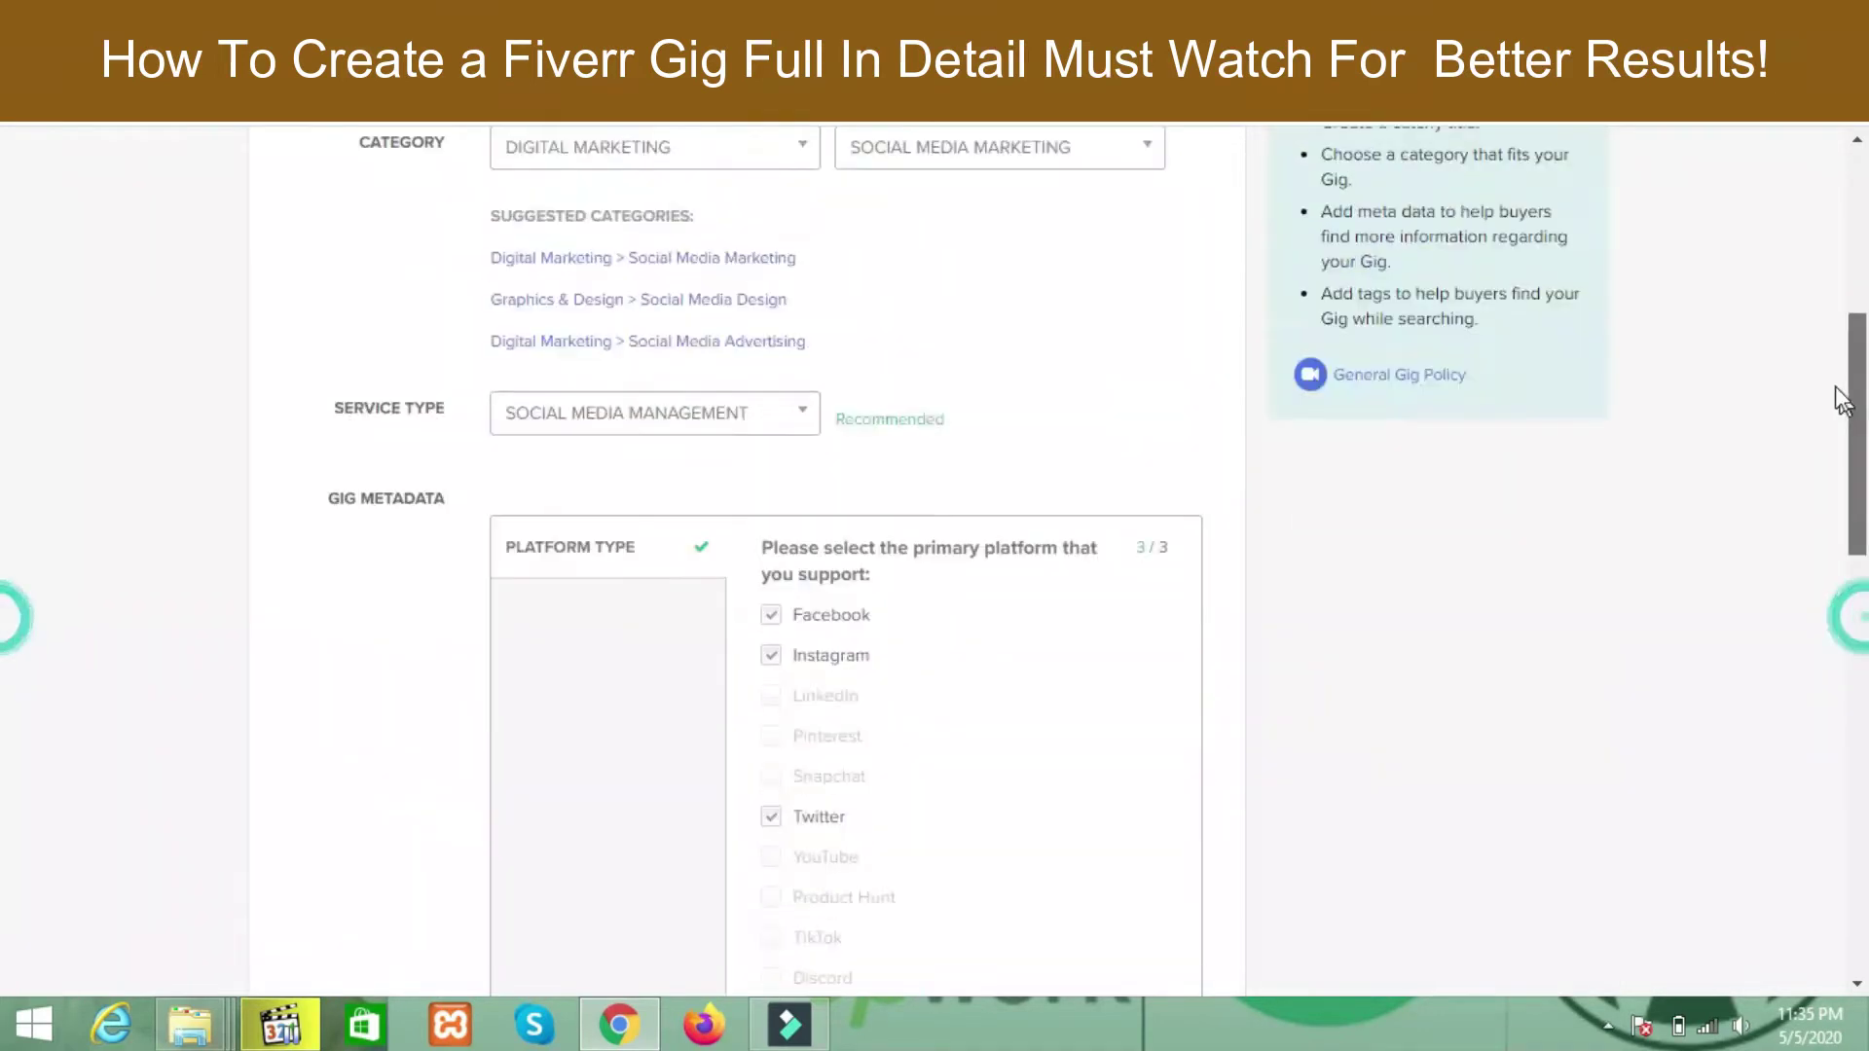
{"action": "scroll", "coordinate": [1830, 487], "scroll_direction": "up", "scroll_amount": 3}
{"action": "scroll", "coordinate": [1837, 575], "scroll_direction": "down", "scroll_amount": 8}
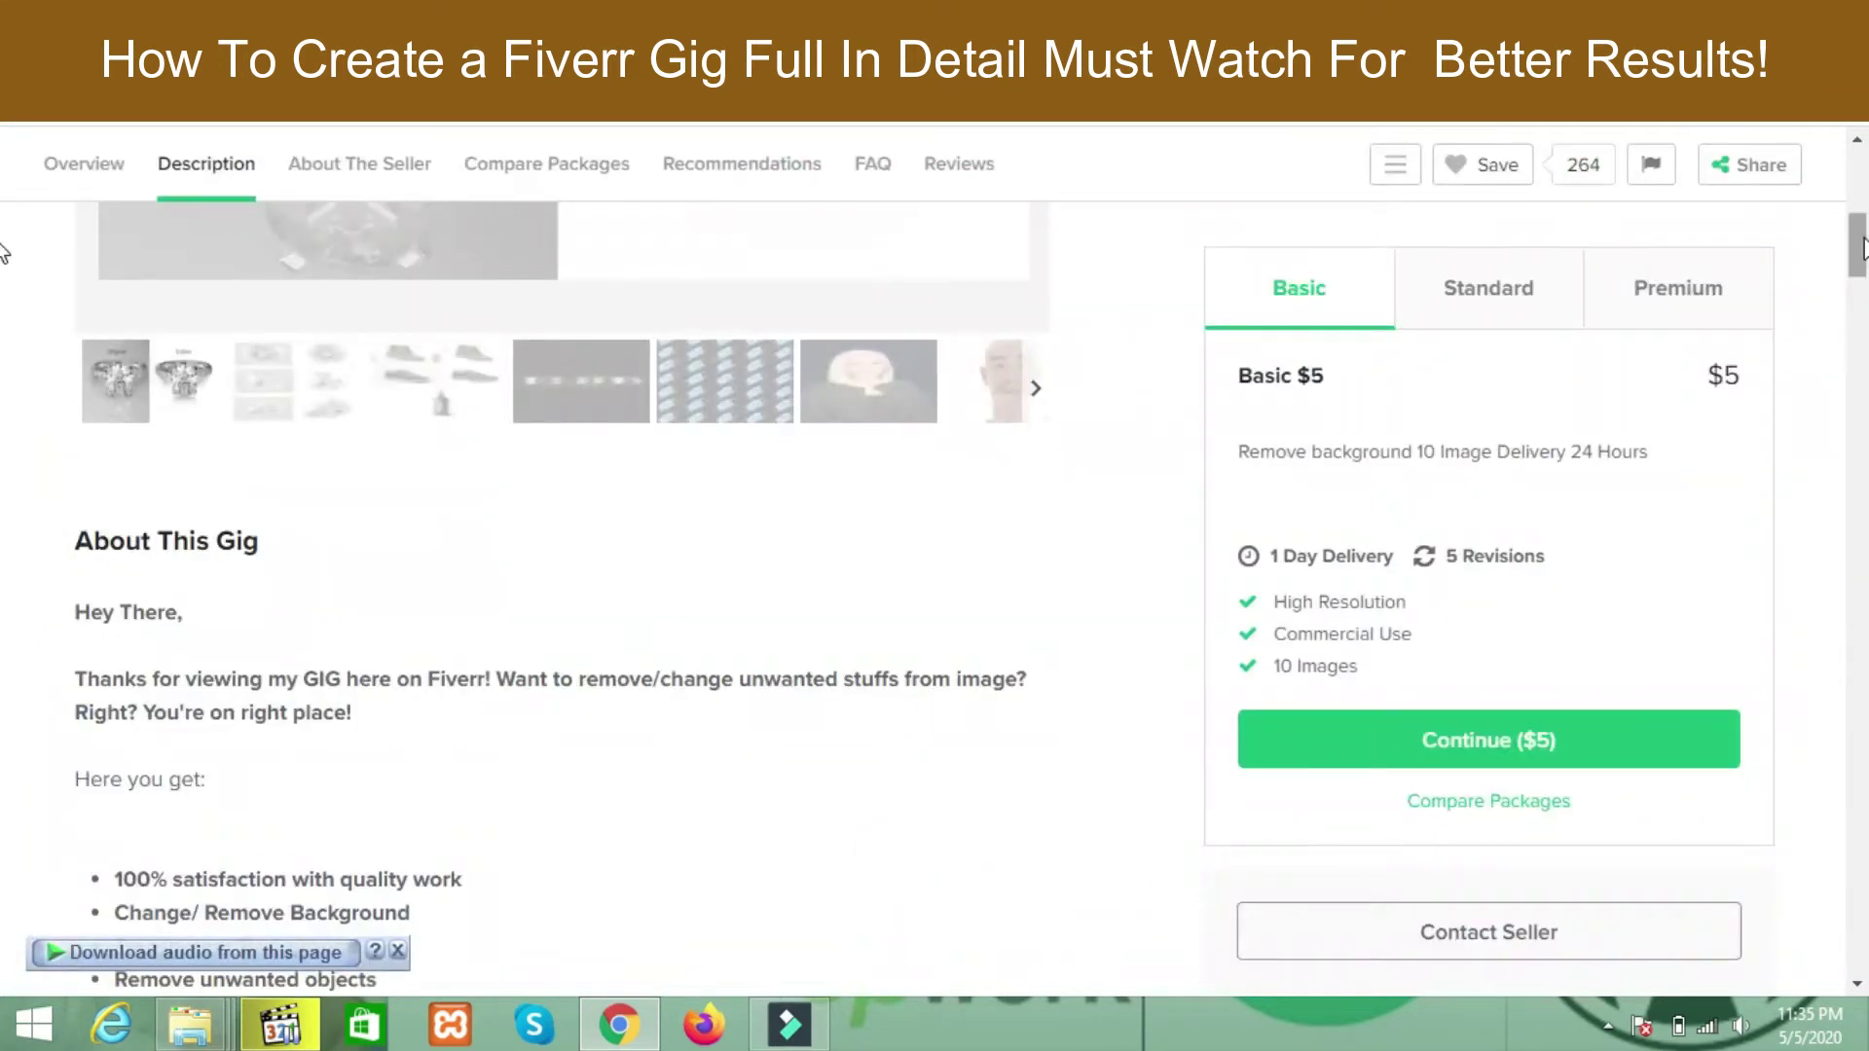
{"action": "left_click_drag", "start_coordinate": [1858, 245], "coordinate": [1857, 166]}
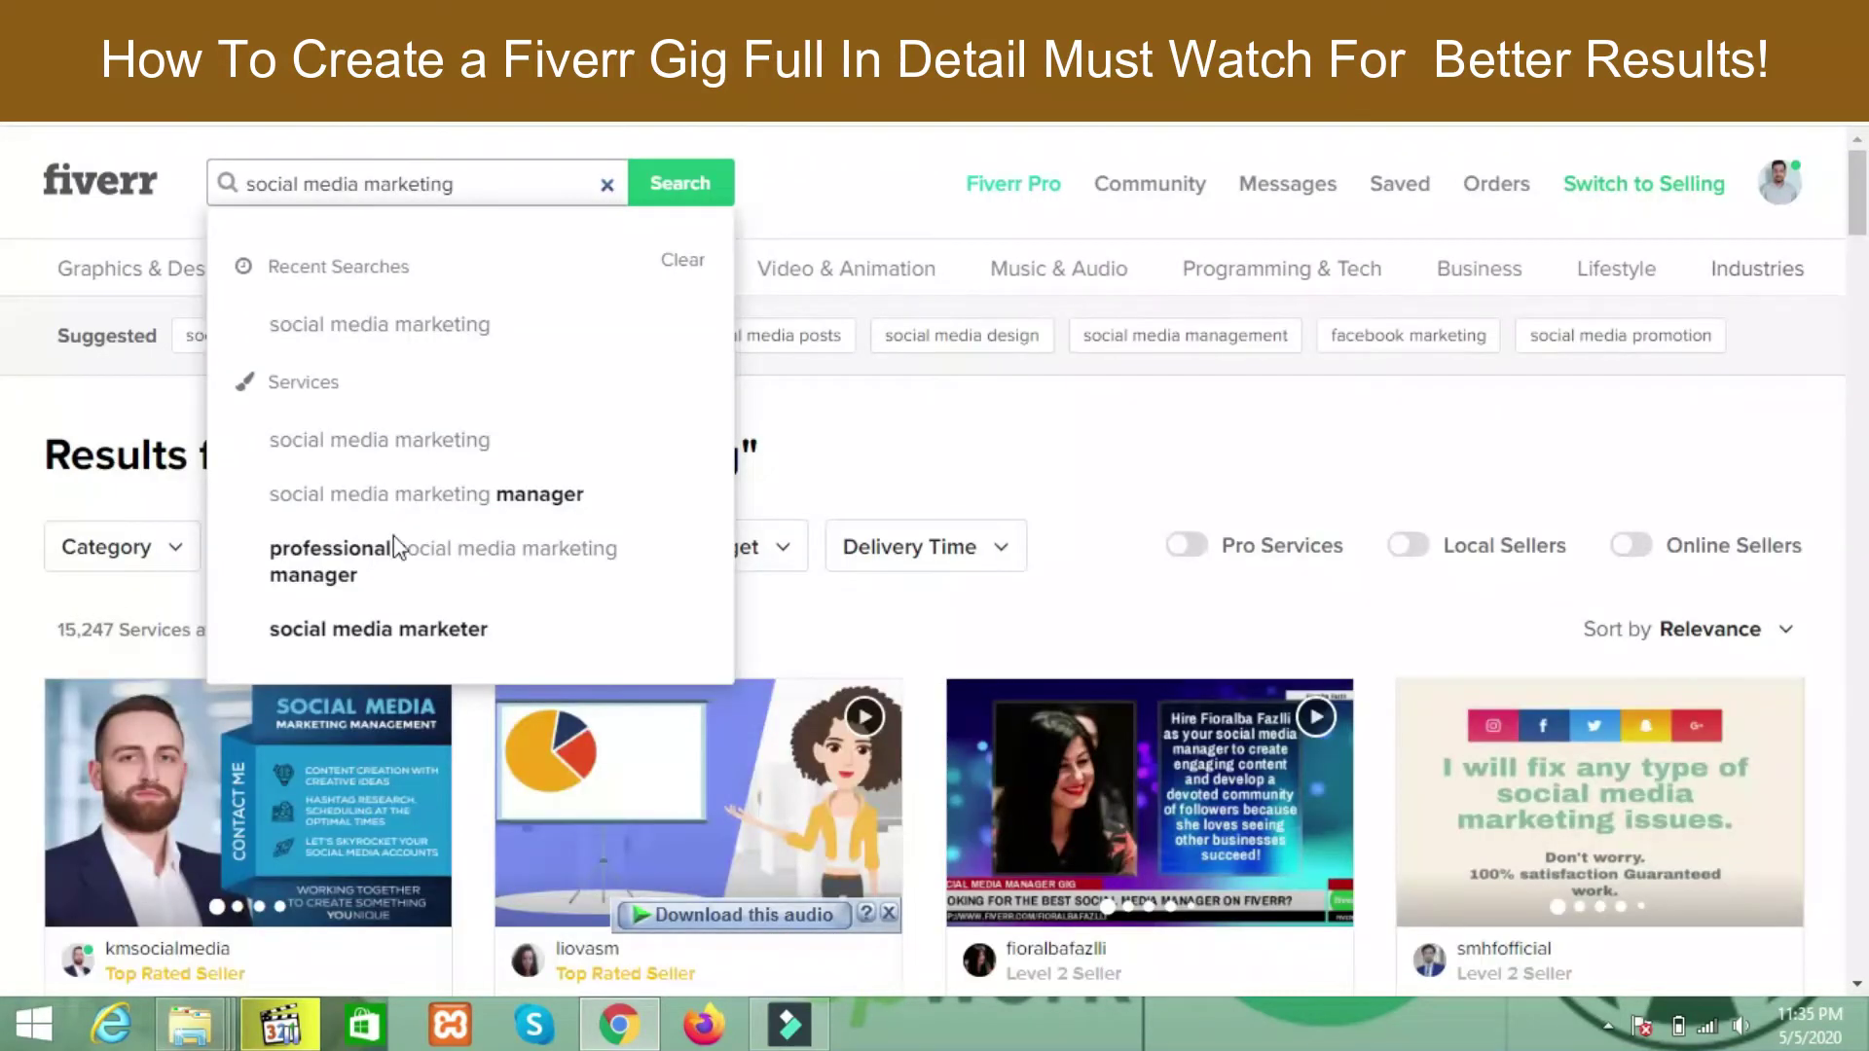
- Browse the social media marketing suggestions and results and open the gig "I will be your social media marketing manager for your business"
{"action": "key", "text": "Down"}
{"action": "key", "text": "Down"}
{"action": "key", "text": "Down"}
{"action": "key", "text": "Down"}
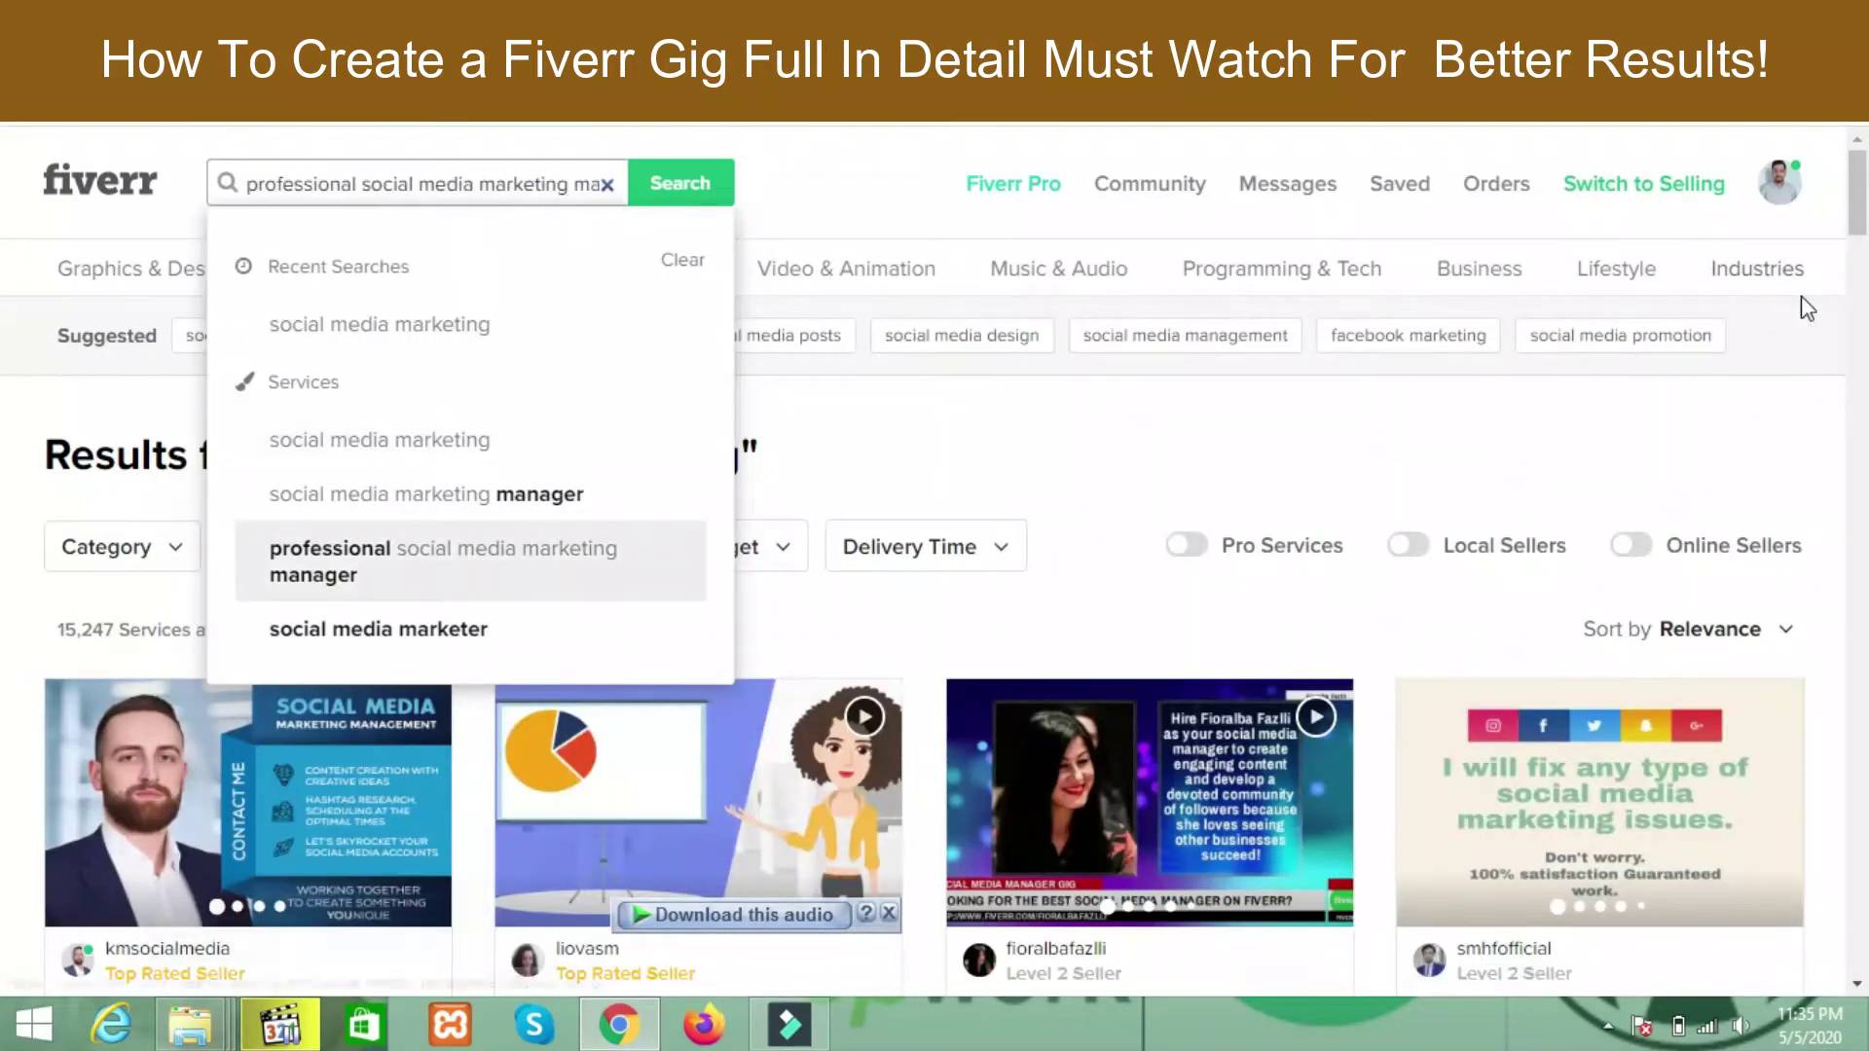
{"action": "scroll", "coordinate": [1859, 222], "scroll_direction": "down", "scroll_amount": 6}
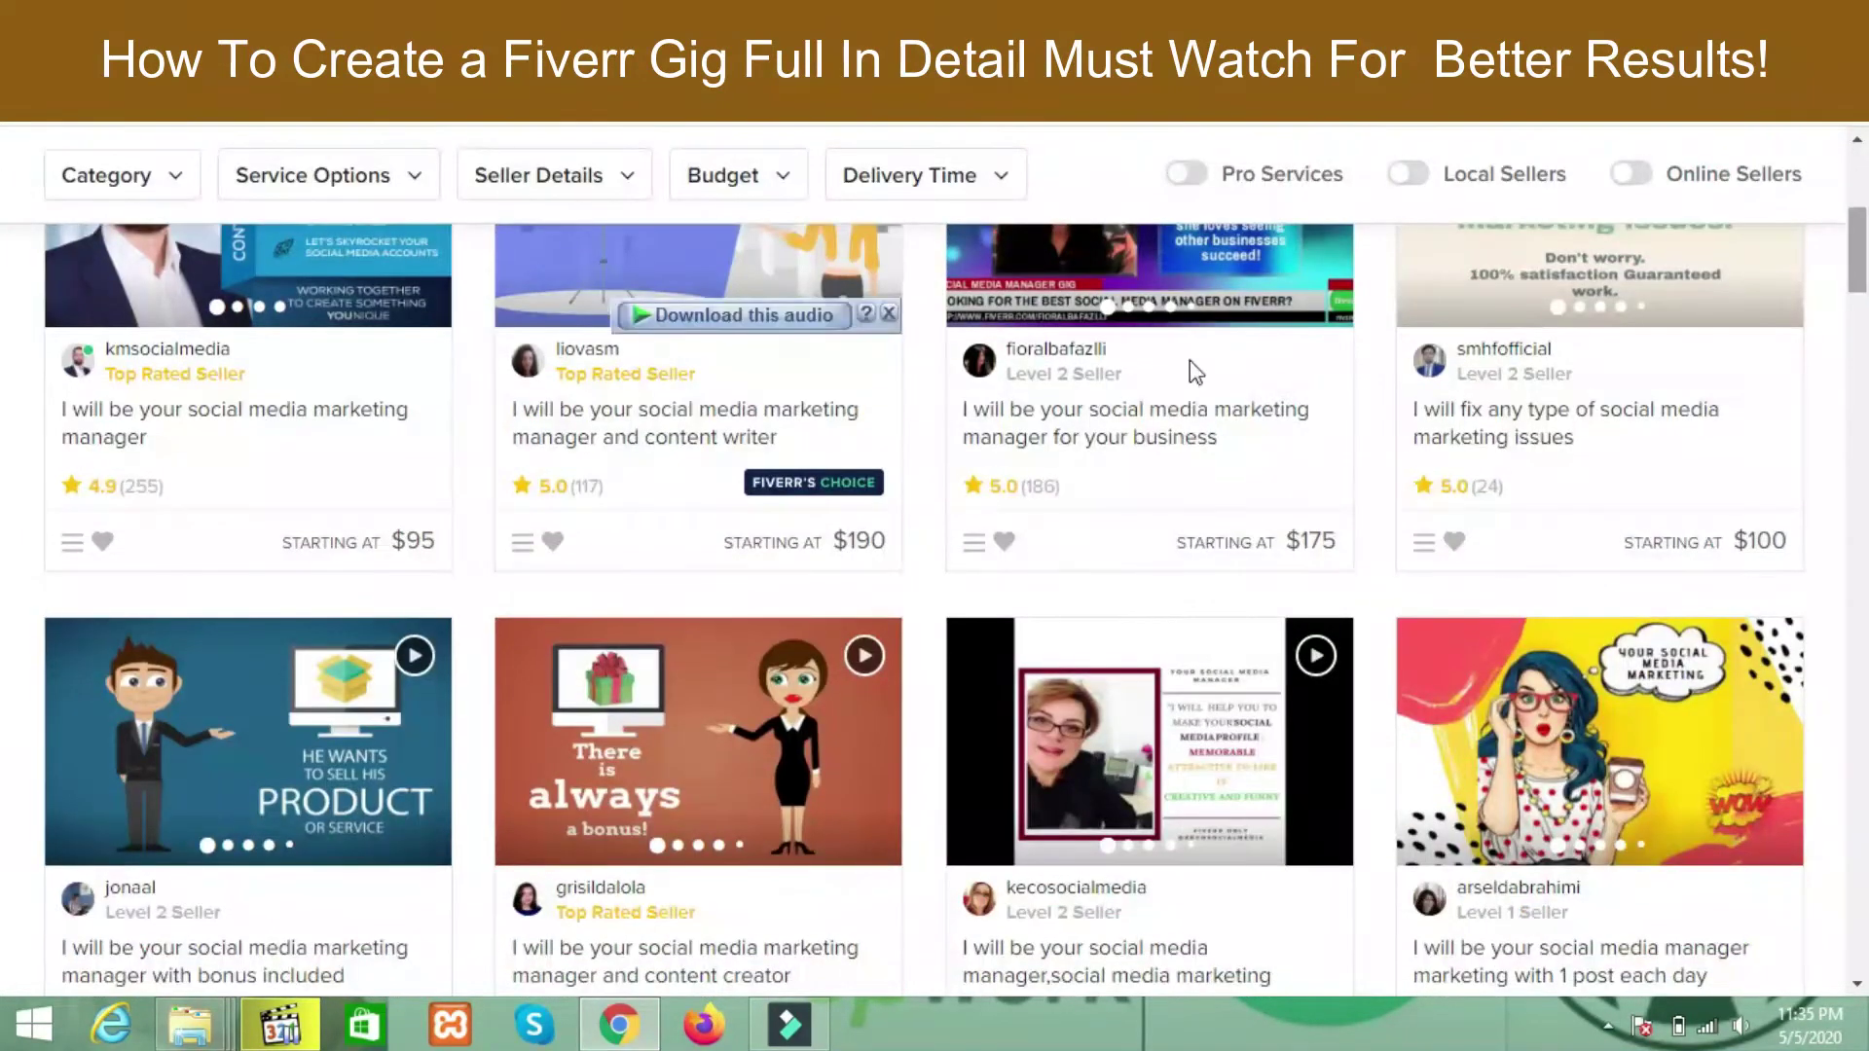
{"action": "left_click", "coordinate": [1119, 416]}
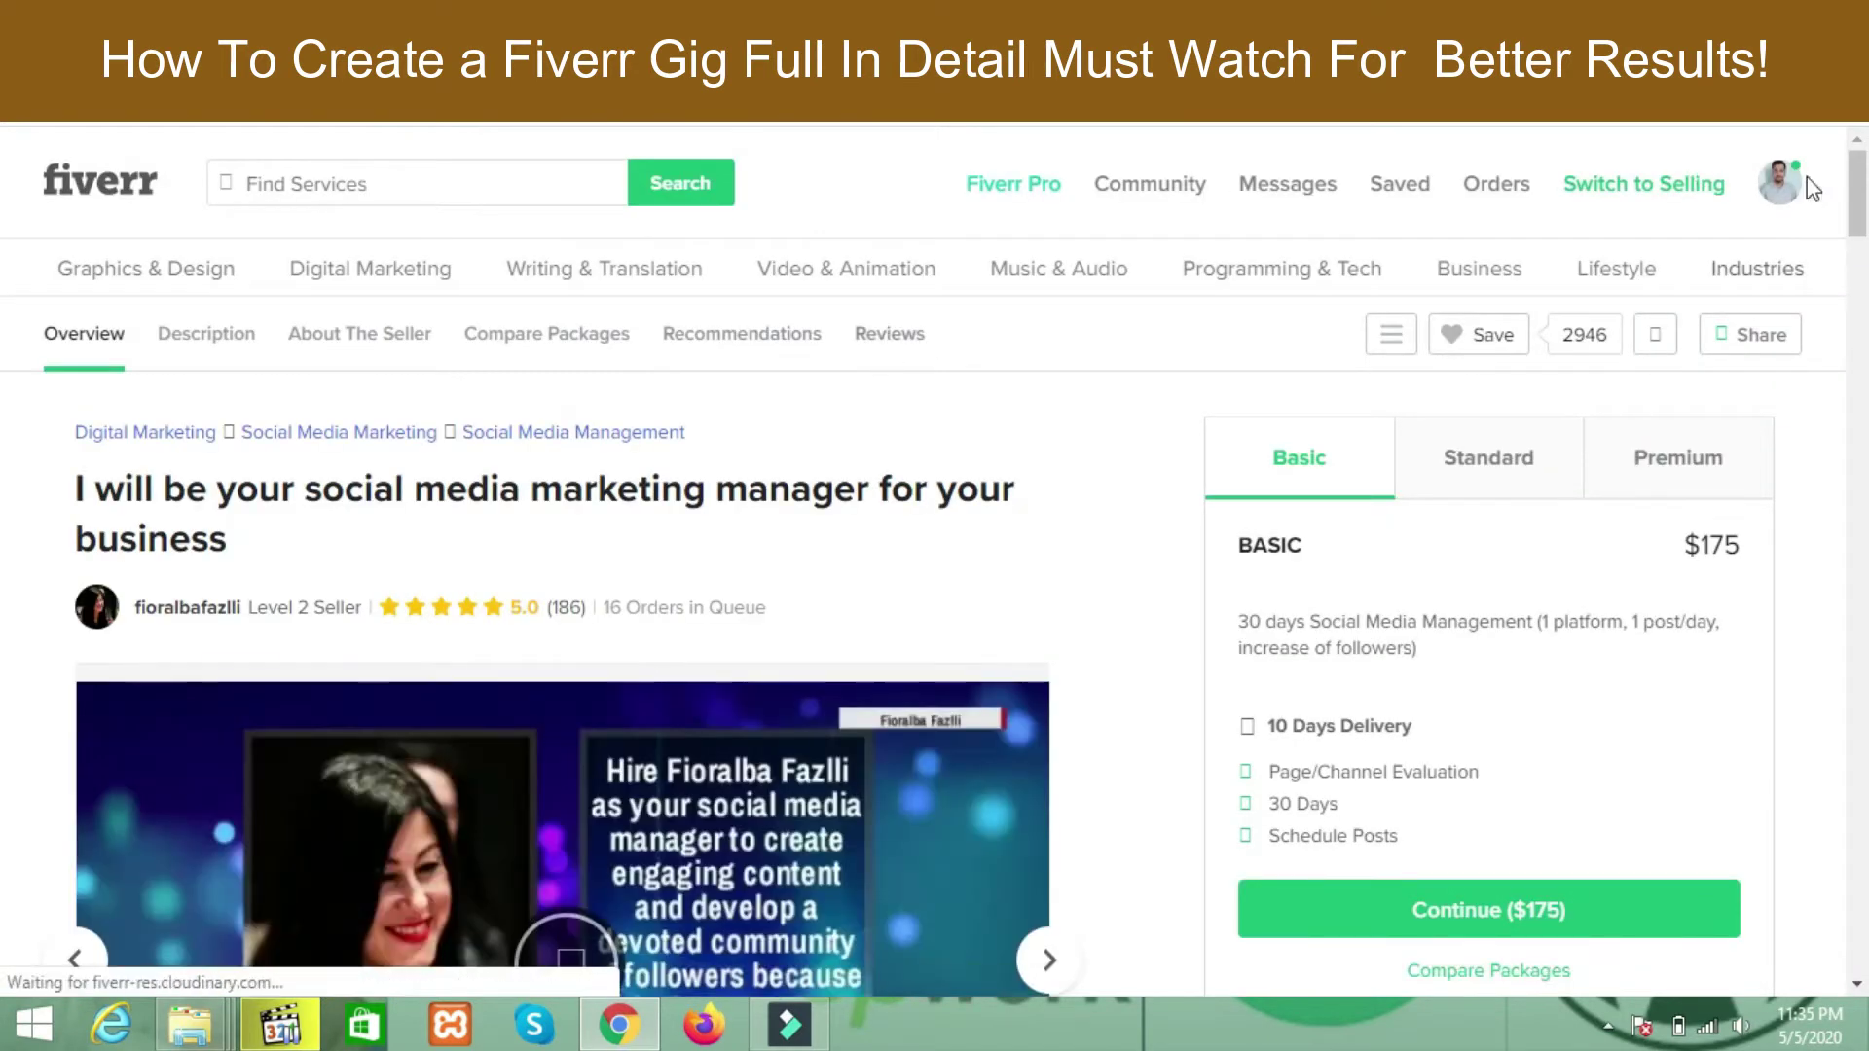
- Examine the buyer reviews on the opened social media marketing manager gig
{"action": "left_click_drag", "start_coordinate": [1858, 195], "coordinate": [1859, 682]}
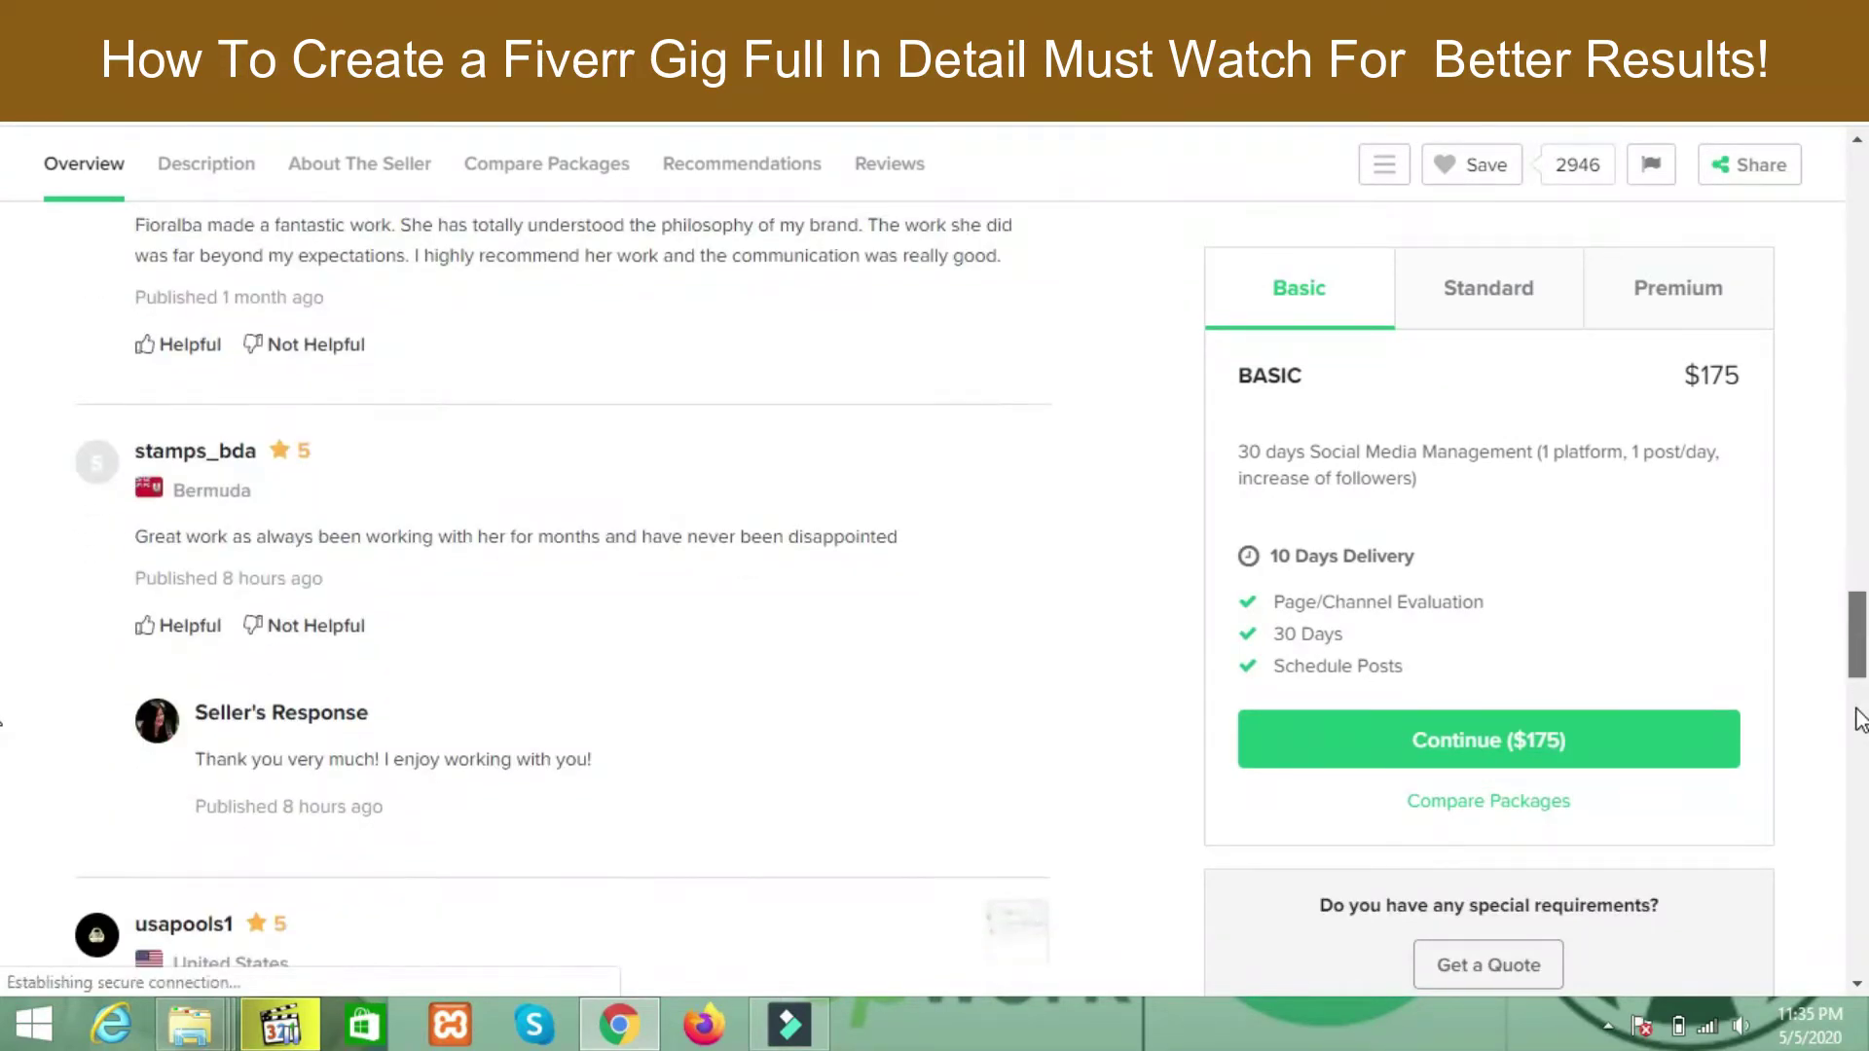
{"action": "scroll", "coordinate": [1859, 740], "scroll_direction": "down", "scroll_amount": 2}
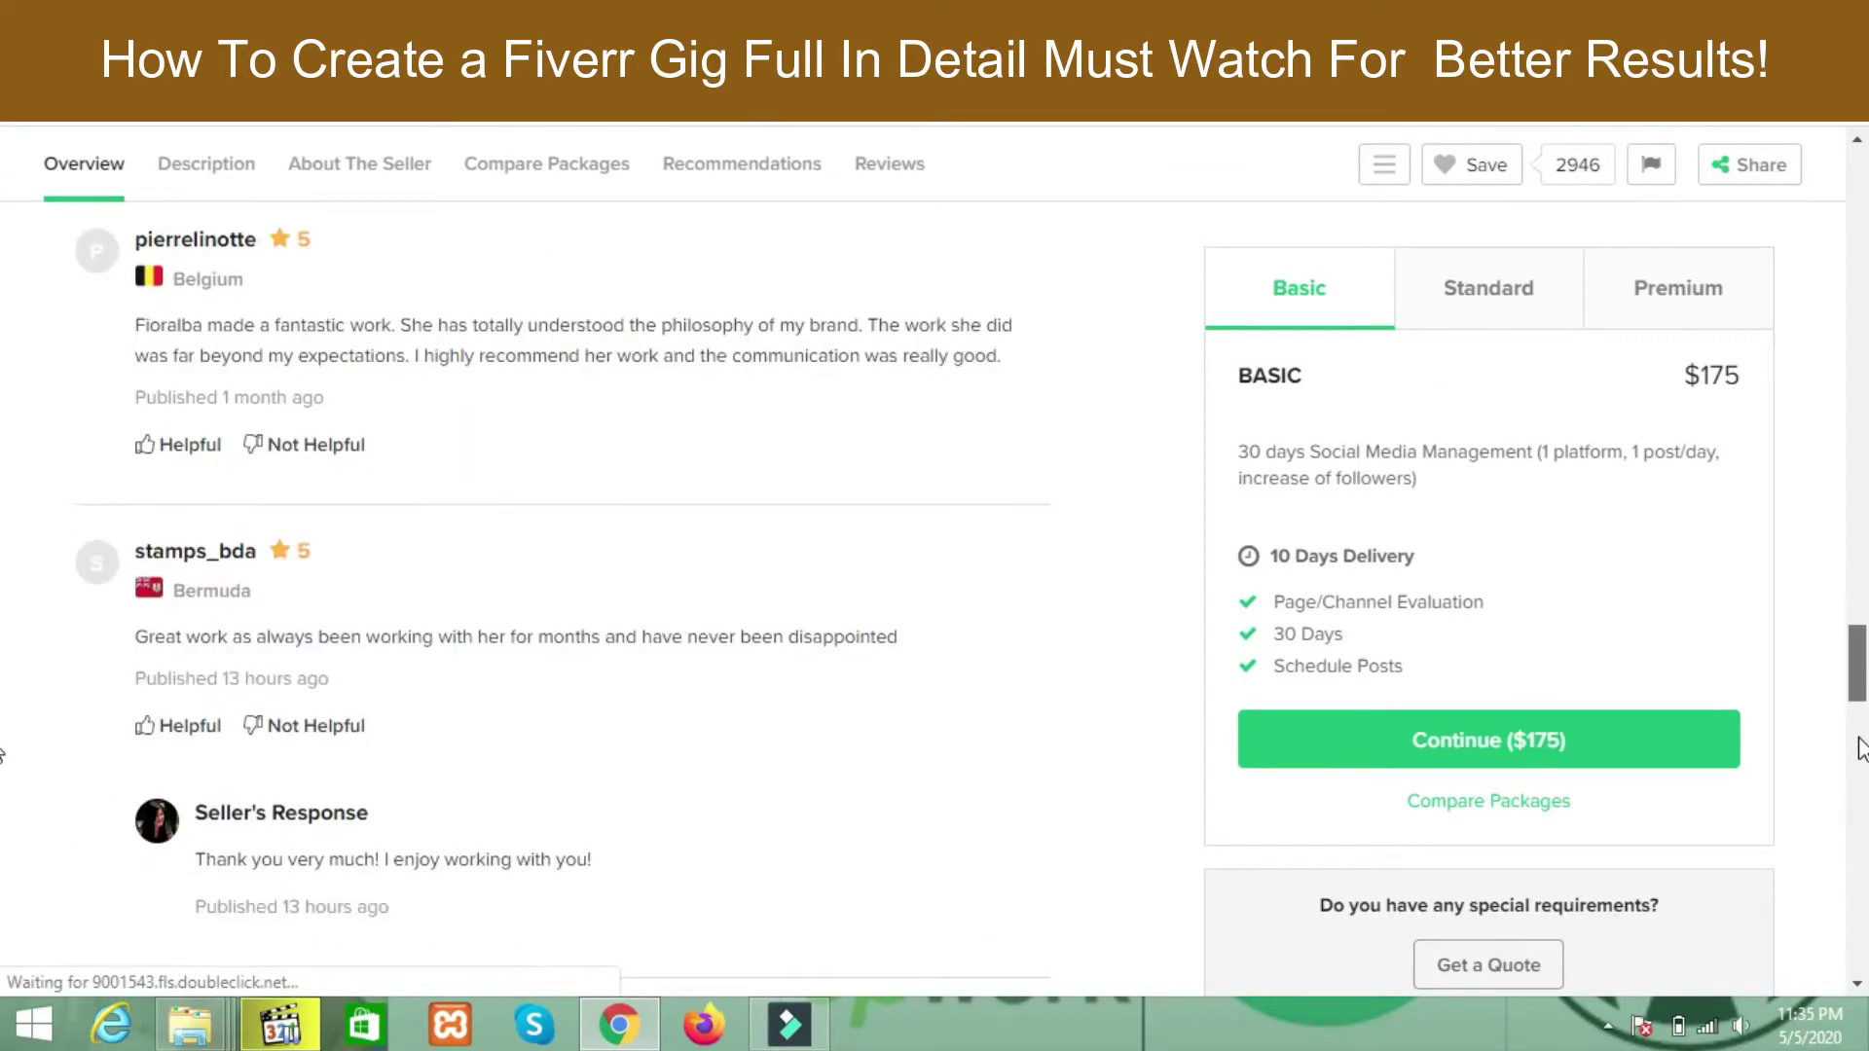
{"action": "scroll", "coordinate": [1861, 786], "scroll_direction": "down", "scroll_amount": 7}
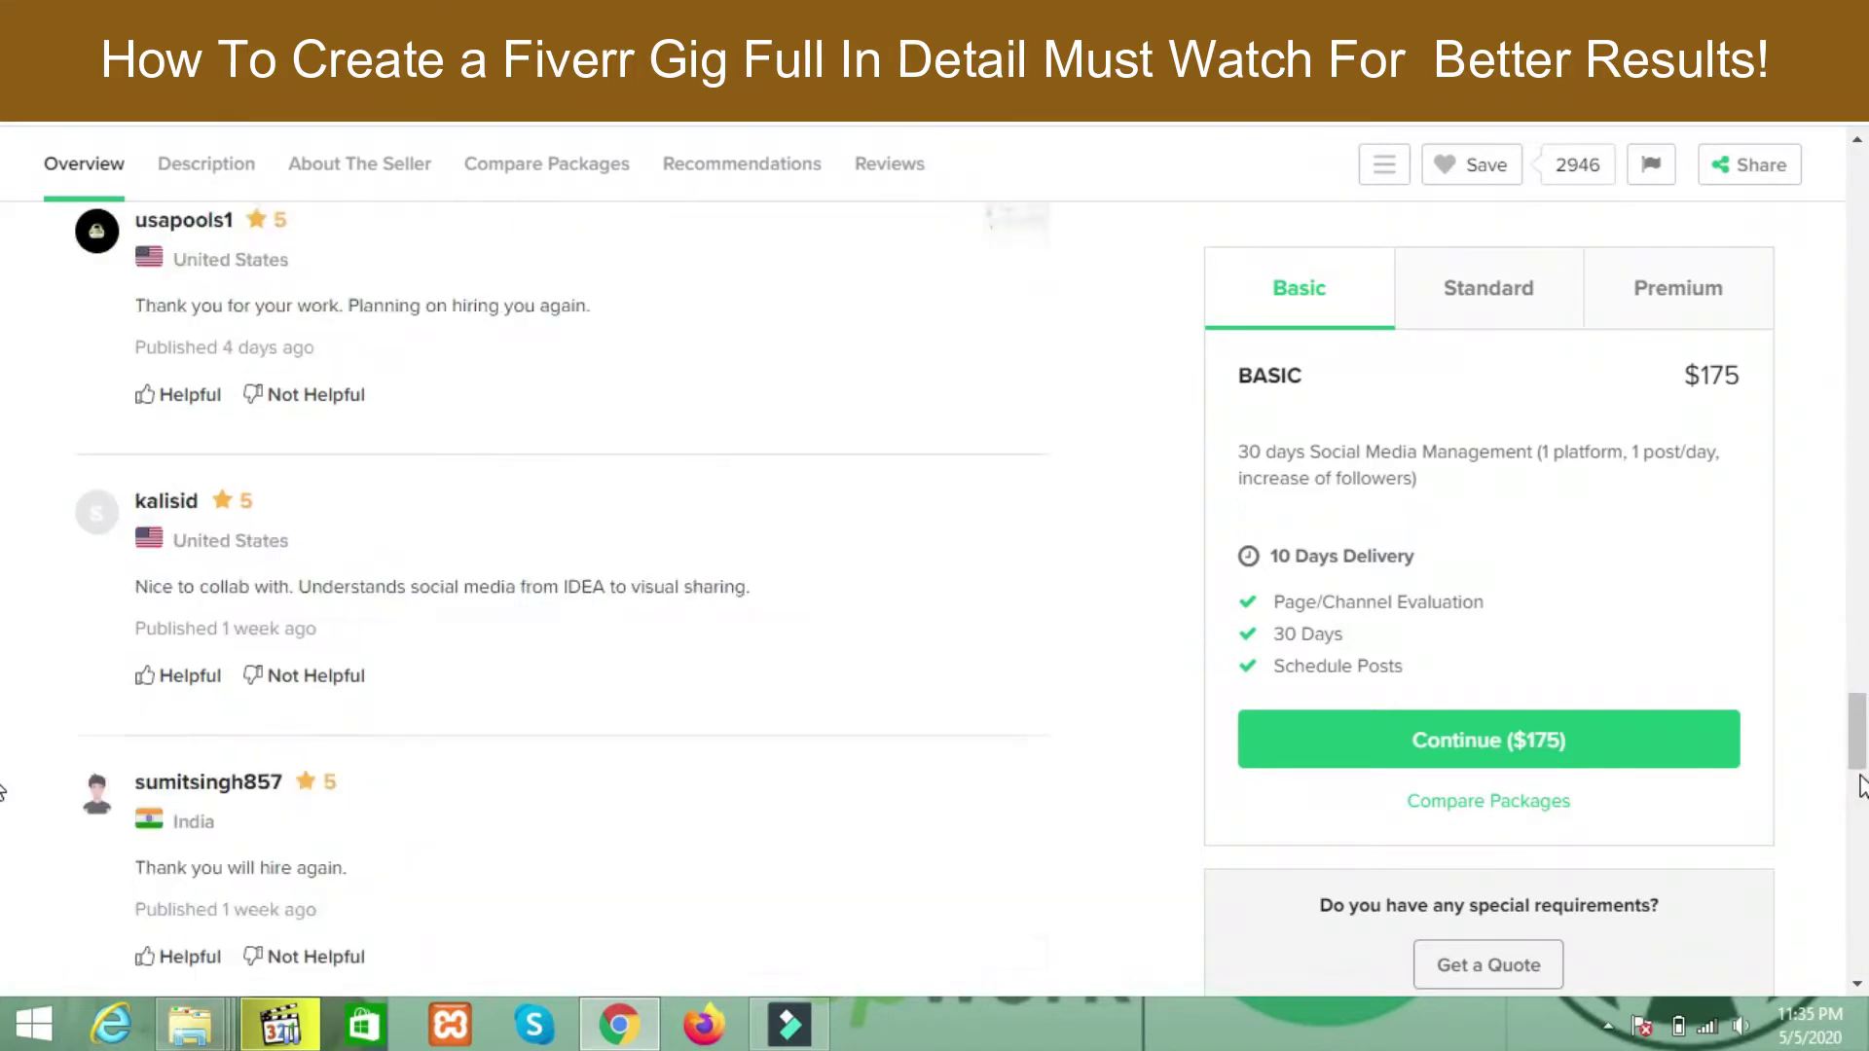
{"action": "scroll", "coordinate": [1861, 798], "scroll_direction": "down", "scroll_amount": 8}
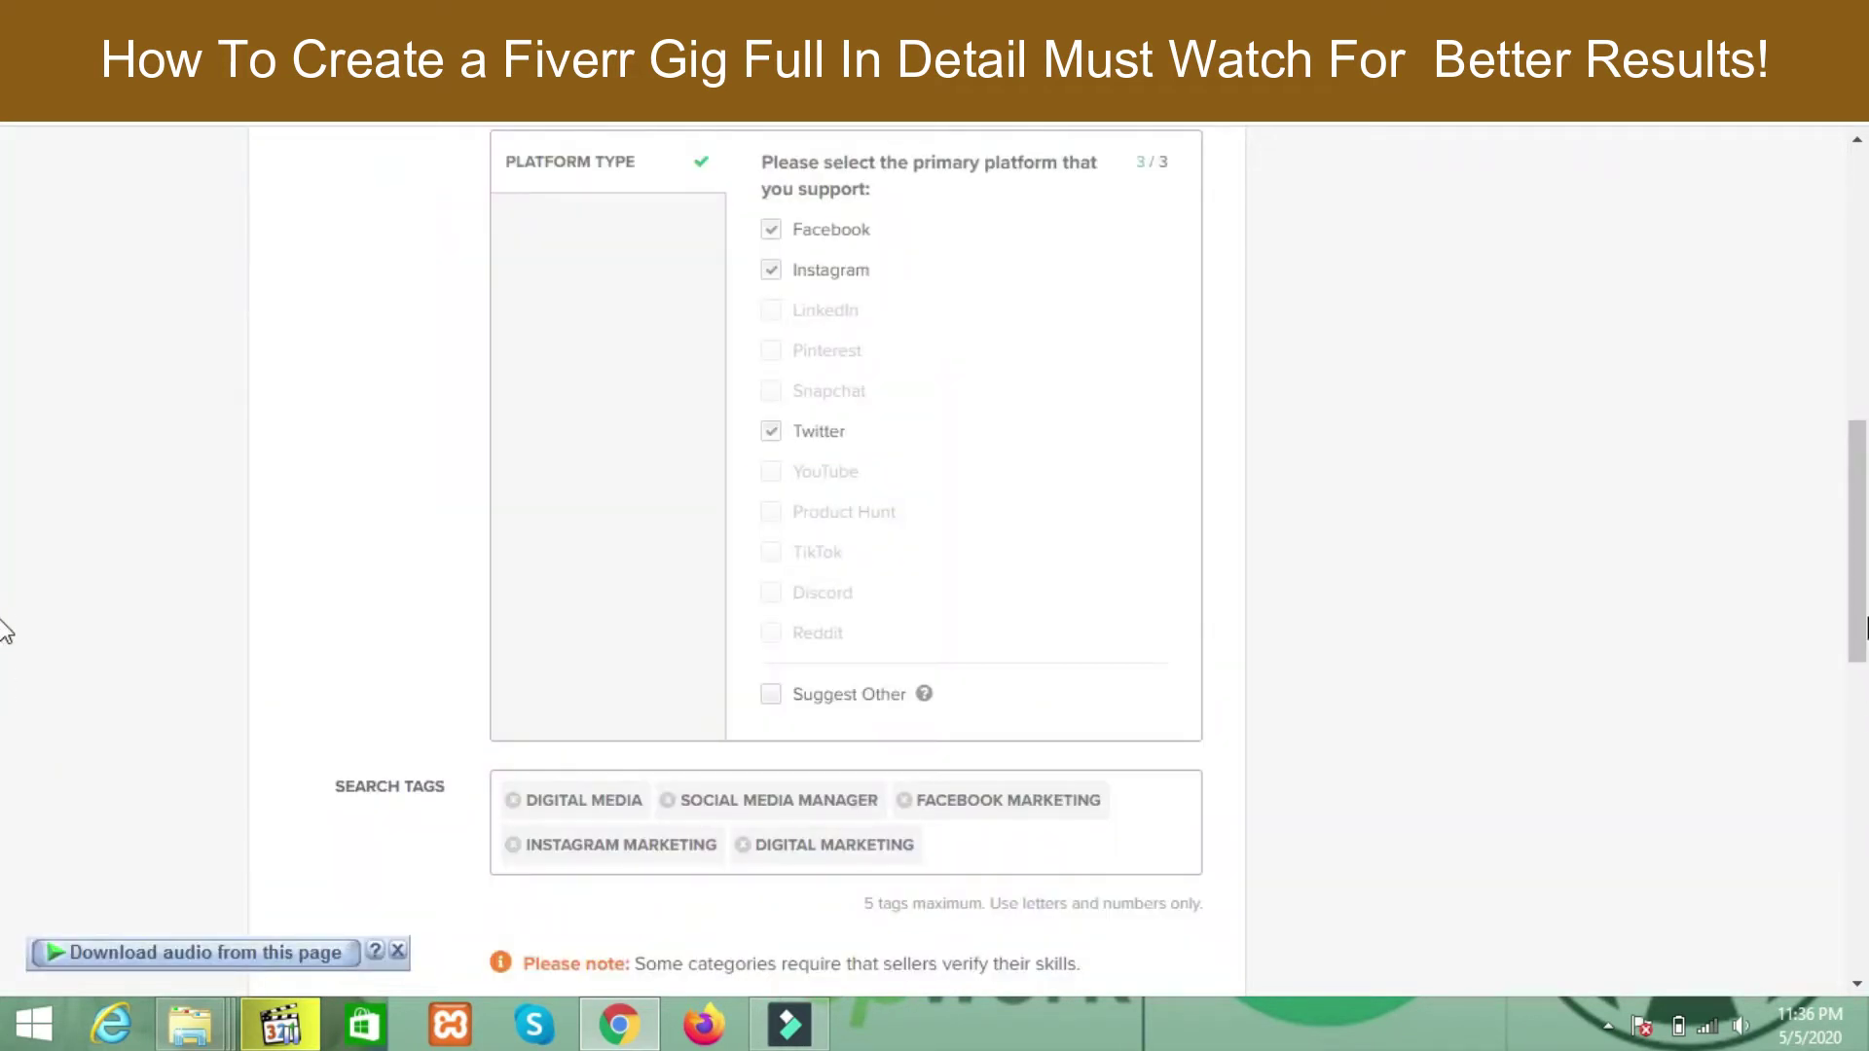
- Save the completed gig overview and continue to the pricing stage
{"action": "left_click_drag", "start_coordinate": [1859, 594], "coordinate": [1861, 730]}
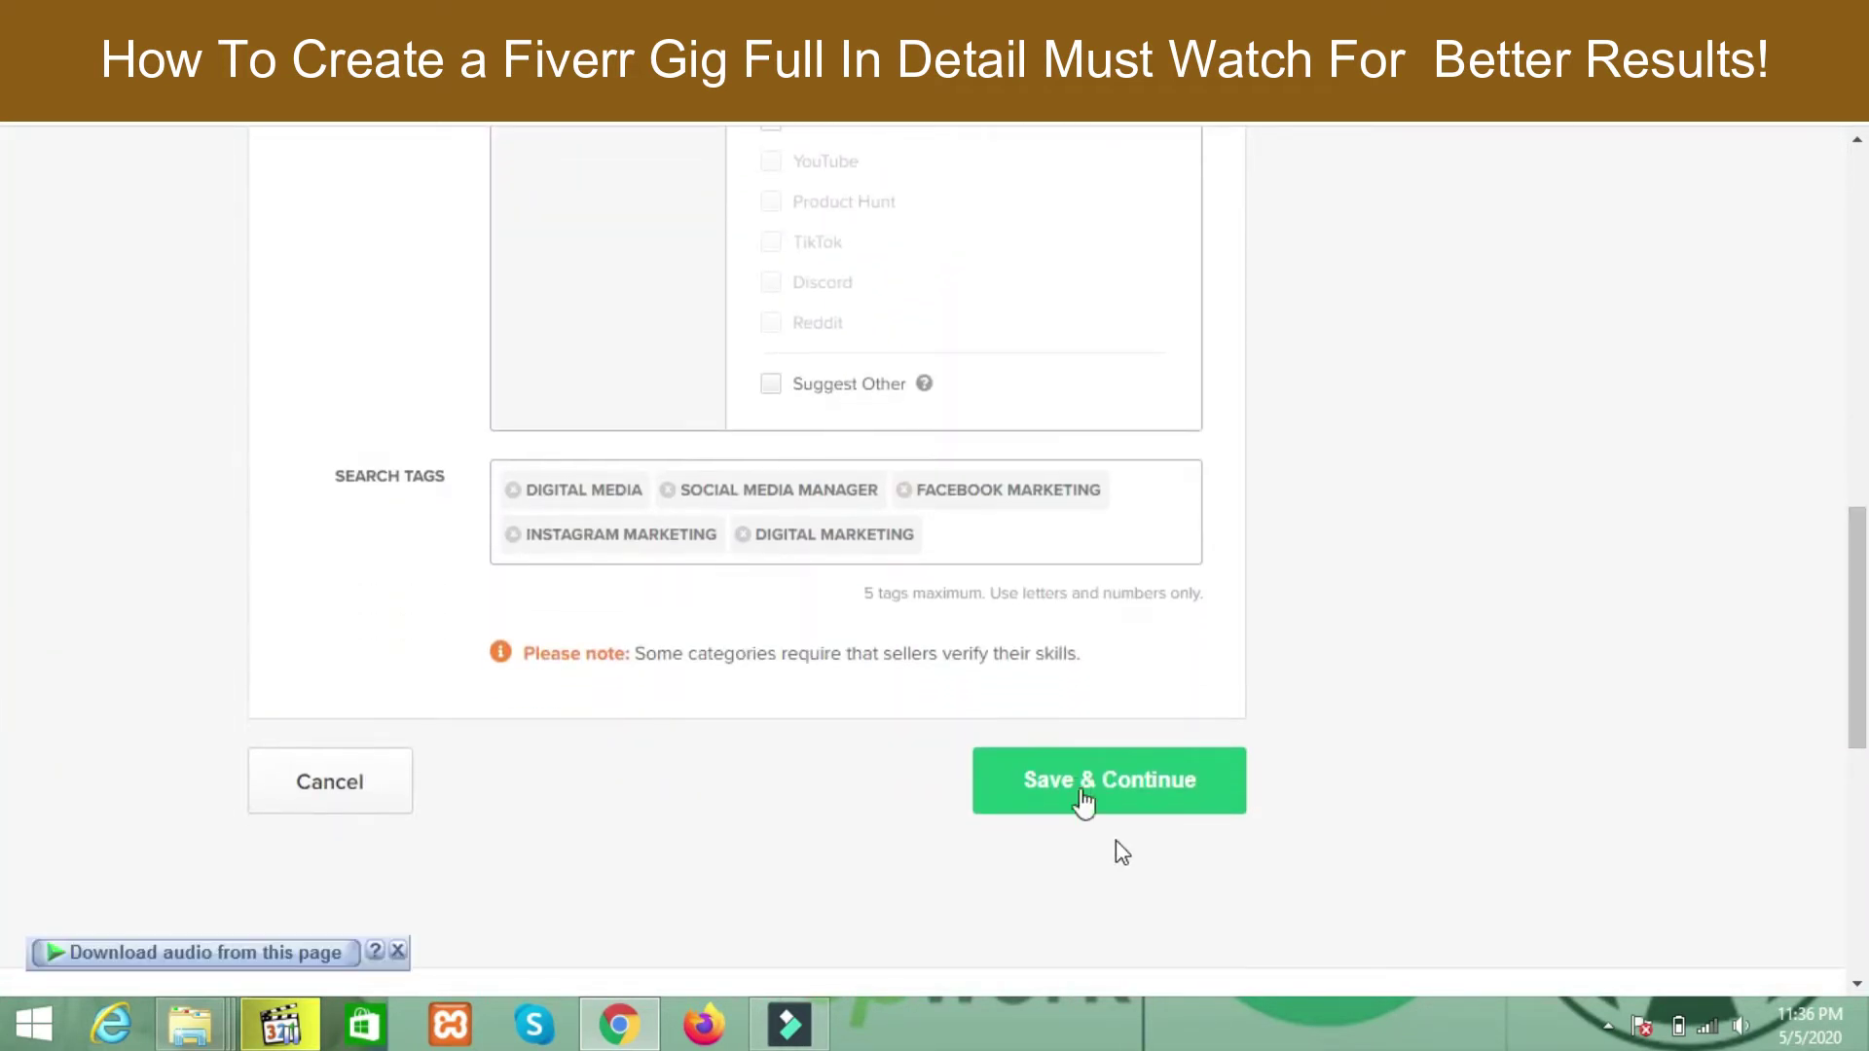
{"action": "left_click", "coordinate": [1074, 779]}
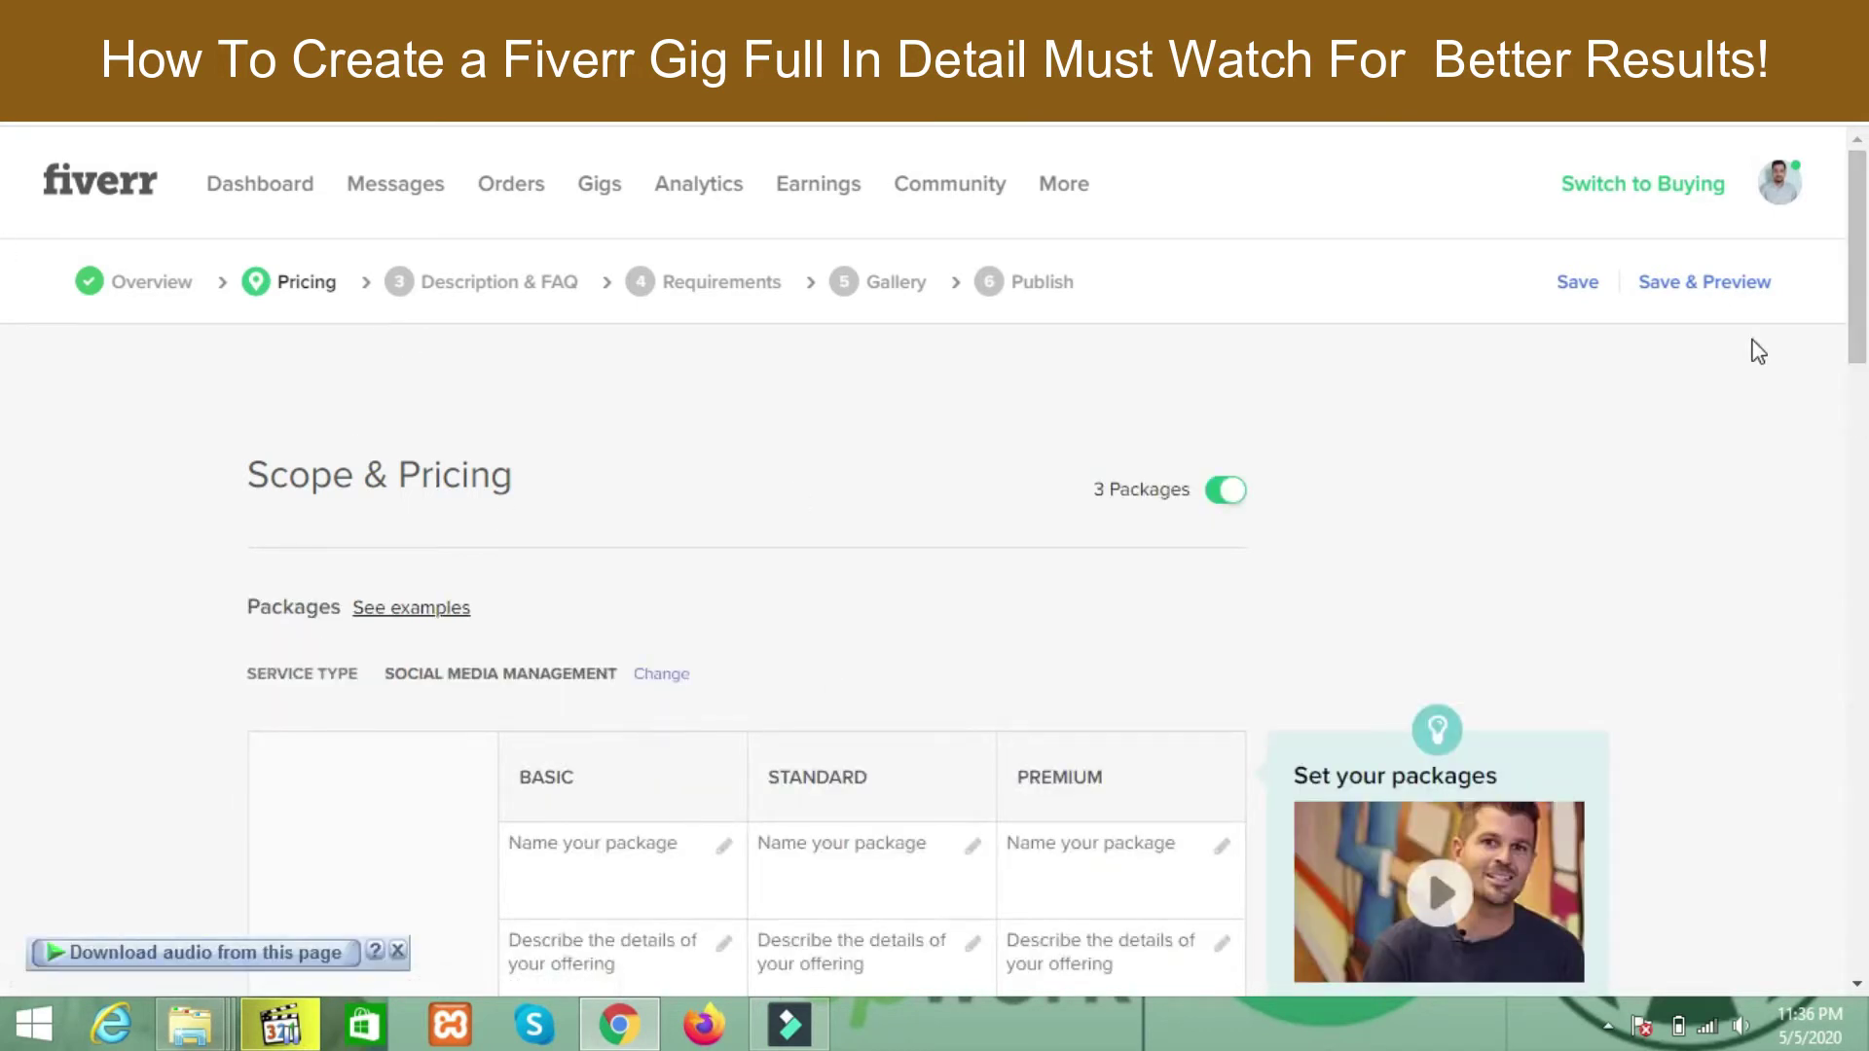
- Name the first package "Basic" and describe it as "i will do marketing for one day", correcting the spelling of marketing
{"action": "left_click_drag", "start_coordinate": [1859, 313], "coordinate": [1861, 389]}
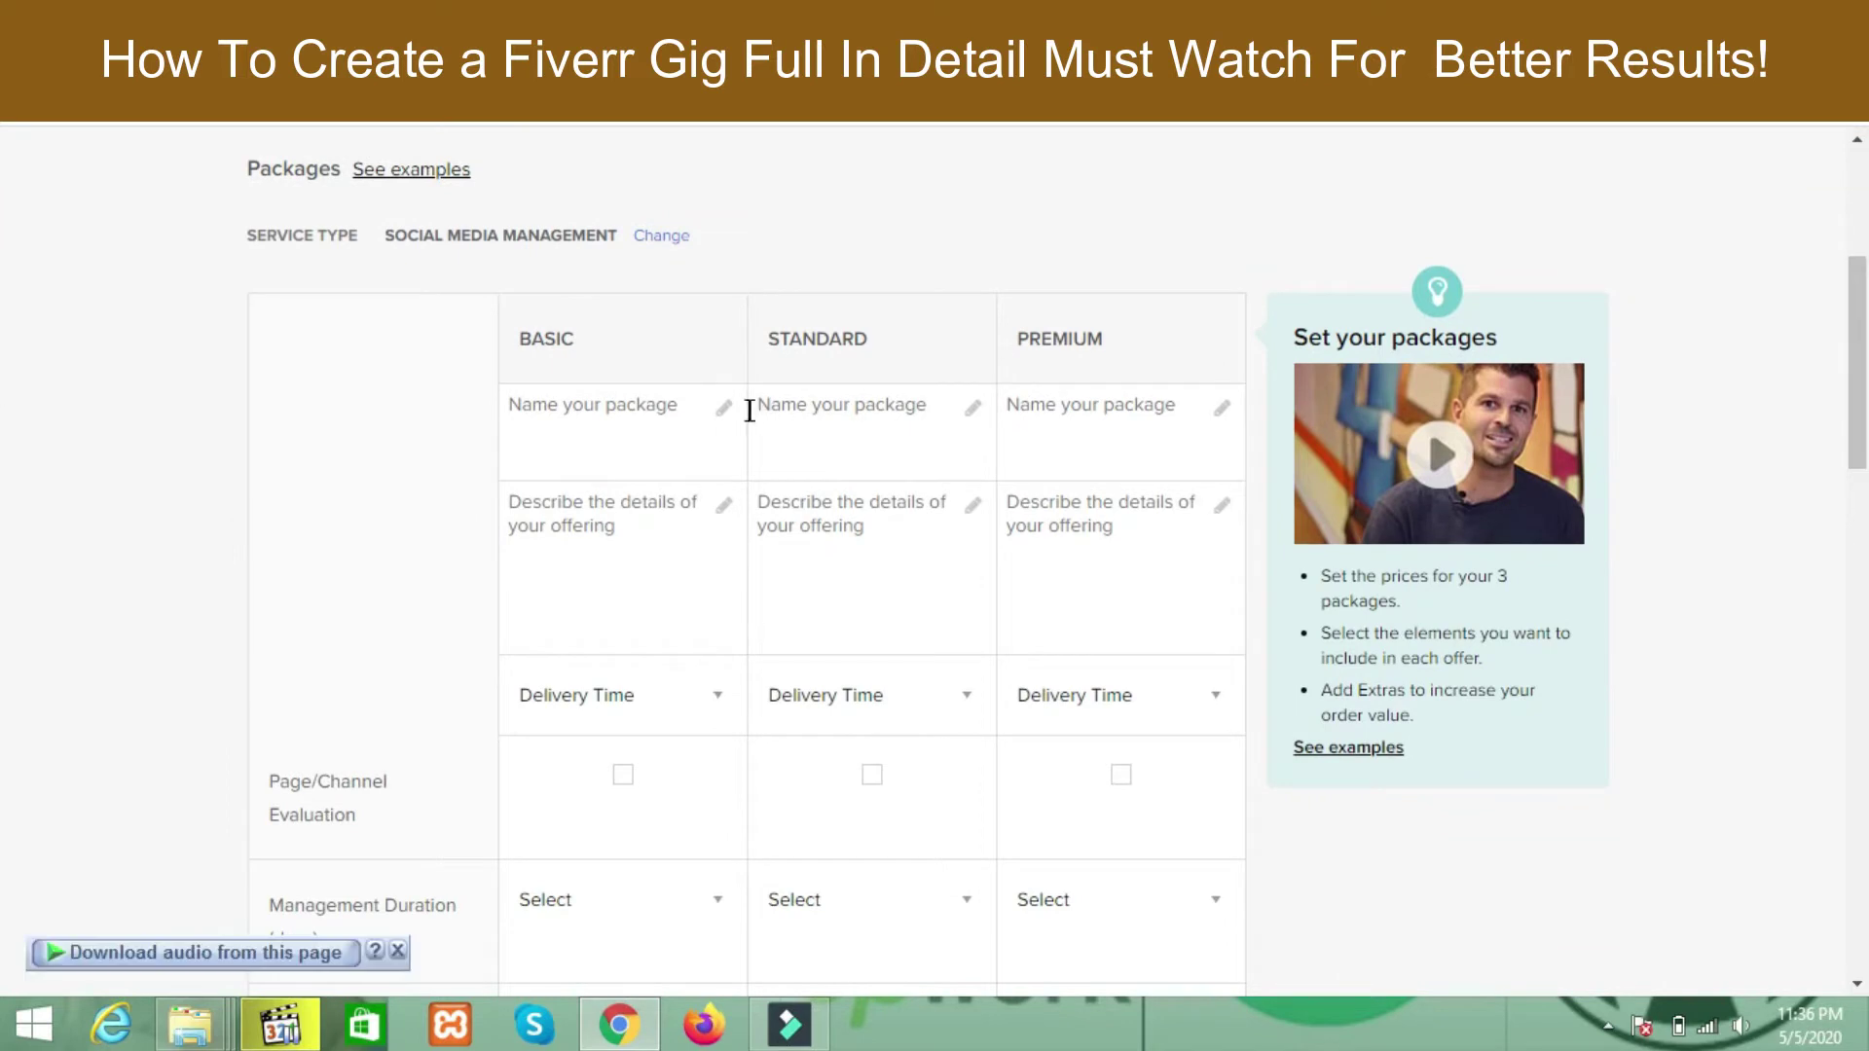
{"action": "left_click", "coordinate": [660, 414]}
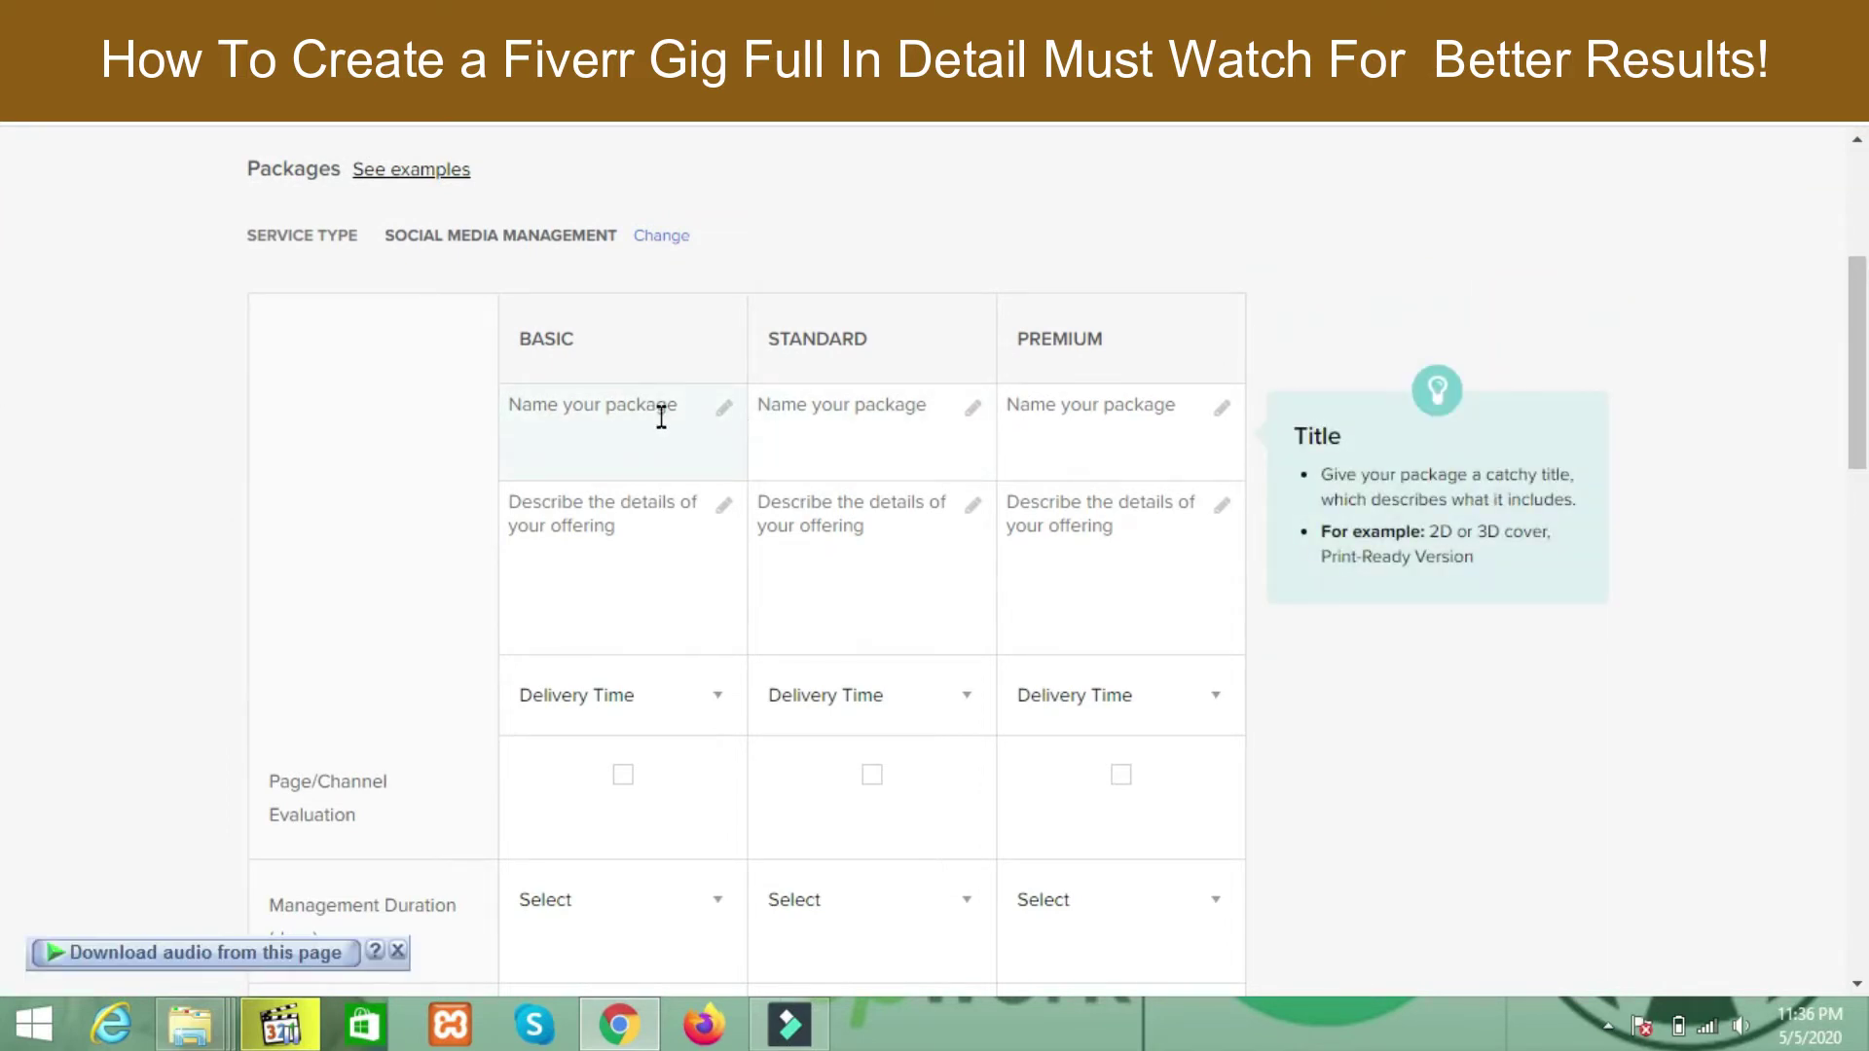
{"action": "left_click", "coordinate": [660, 415]}
{"action": "type", "text": "Basic"}
{"action": "left_click", "coordinate": [635, 529]}
{"action": "type", "text": "i"}
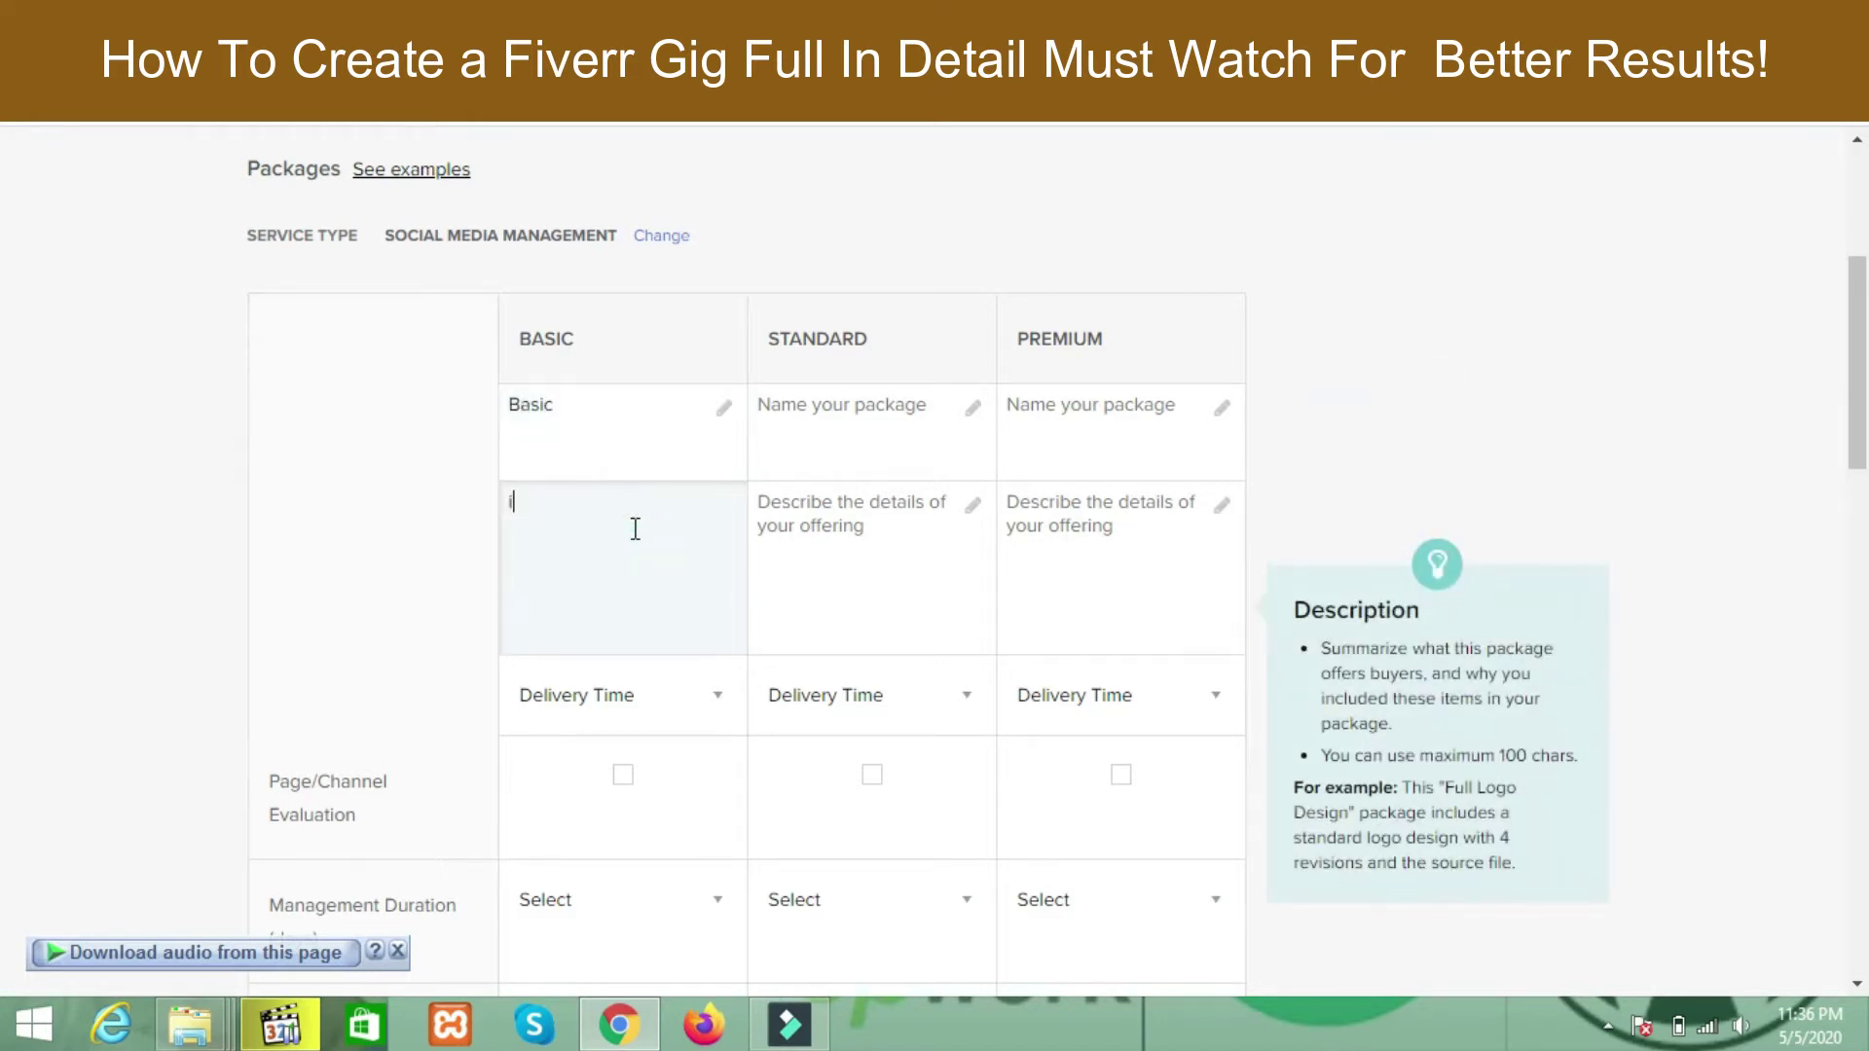
{"action": "type", "text": " will do markeitng for one day"}
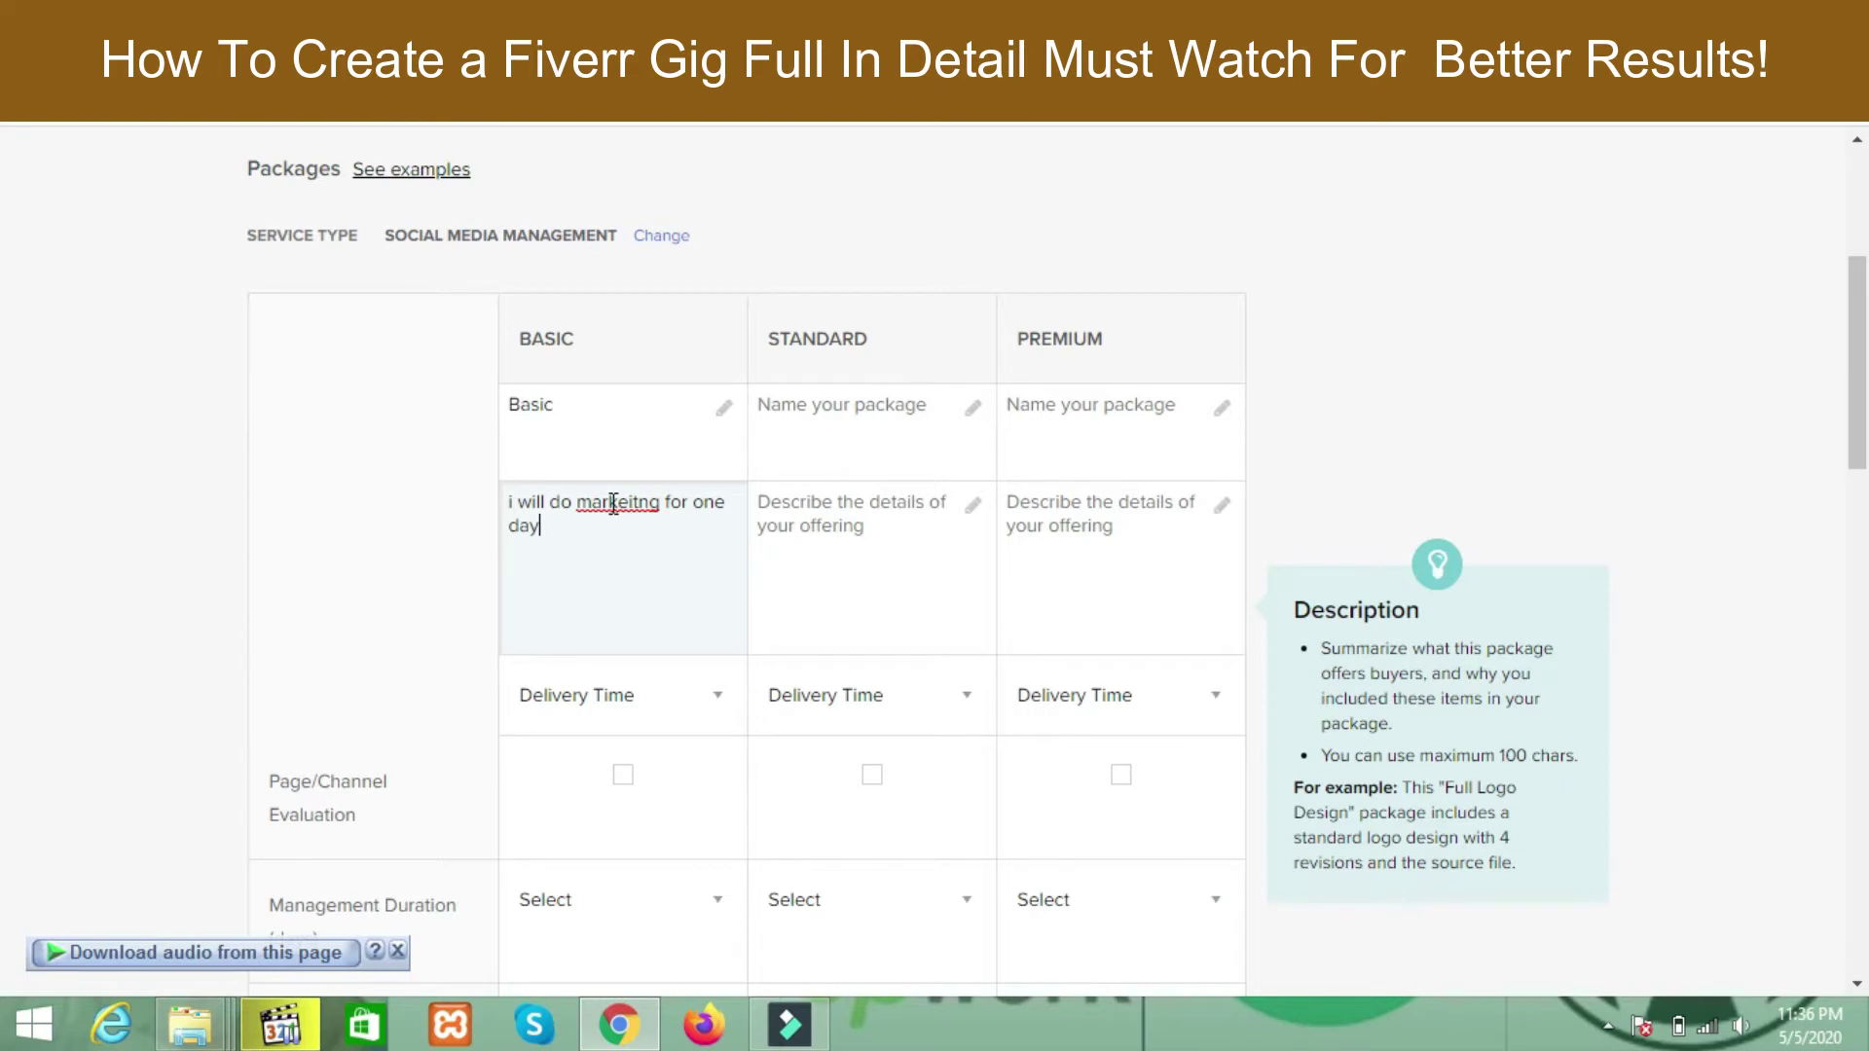
{"action": "right_click", "coordinate": [613, 503]}
{"action": "left_click", "coordinate": [665, 531]}
- Name the second package "Standard" and describe it as "i will do marketing for 5 days", correcting the spelling of marketing
{"action": "left_click", "coordinate": [868, 414]}
{"action": "left_click", "coordinate": [779, 347]}
{"action": "left_click", "coordinate": [804, 421]}
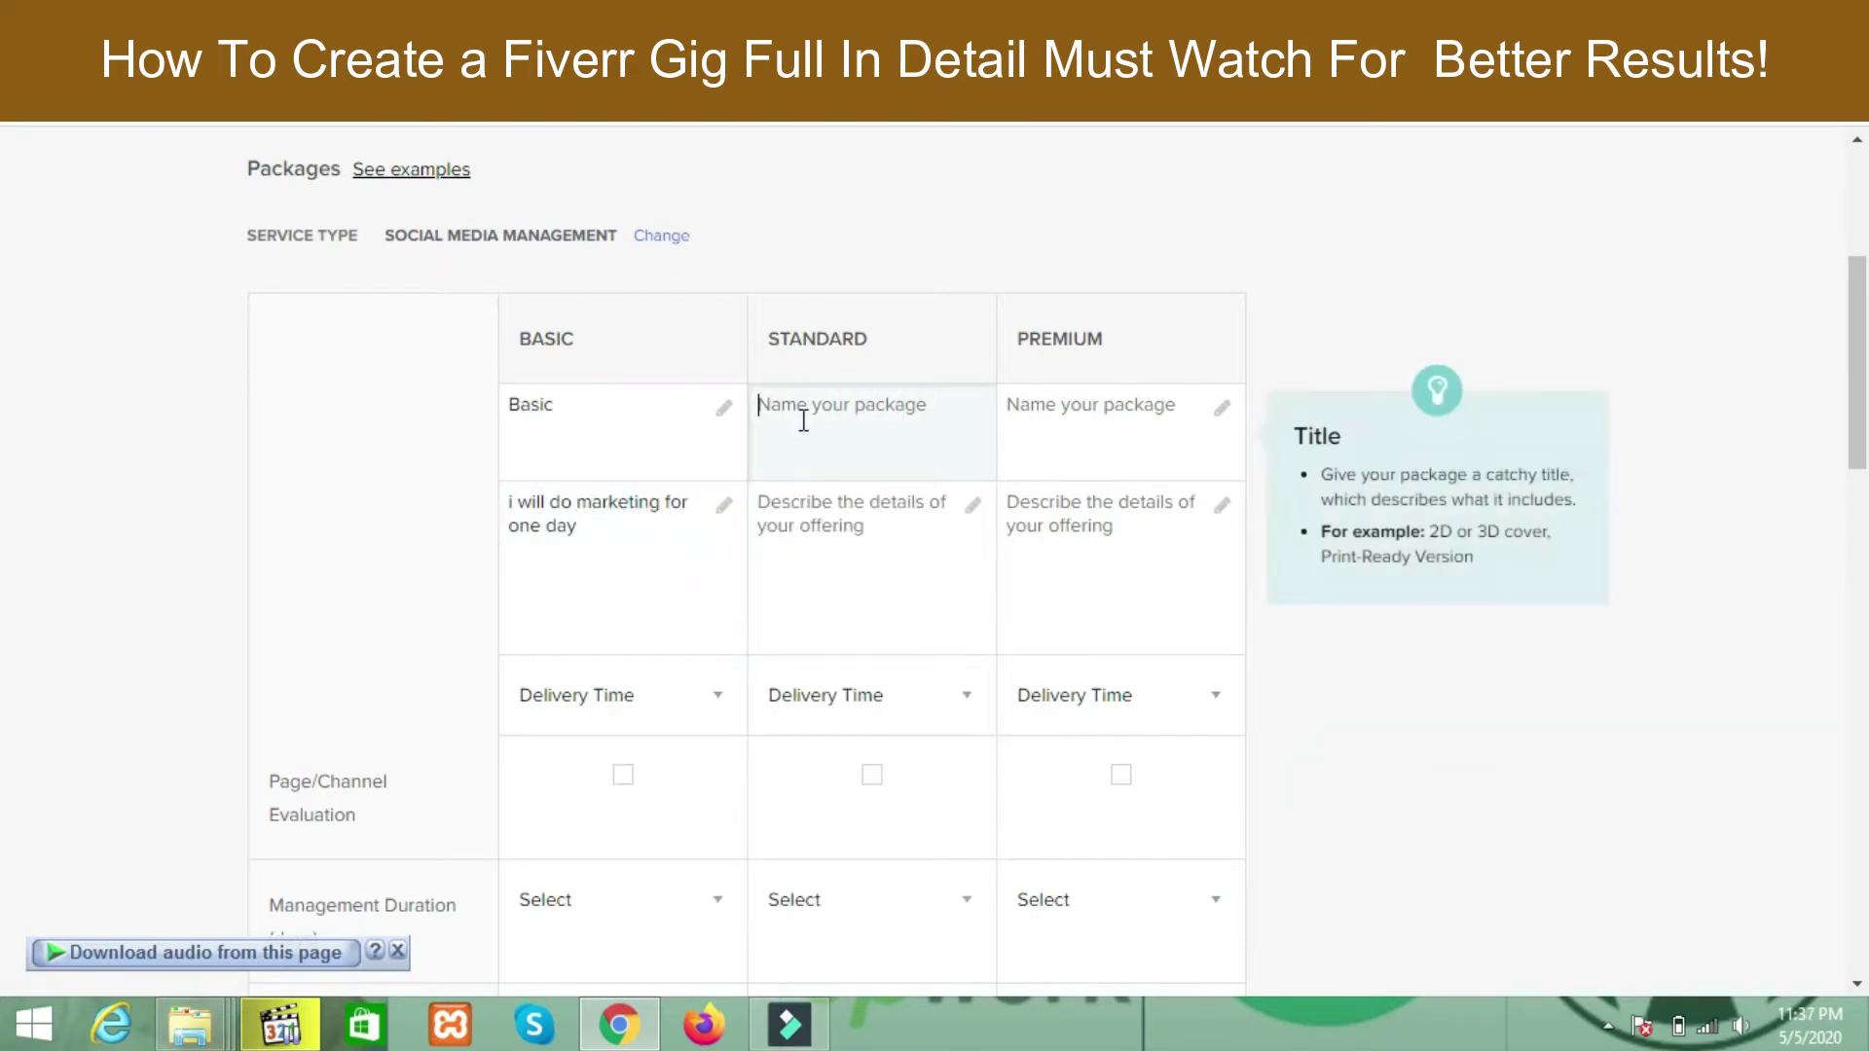
{"action": "type", "text": "Standard"}
{"action": "left_click", "coordinate": [856, 529]}
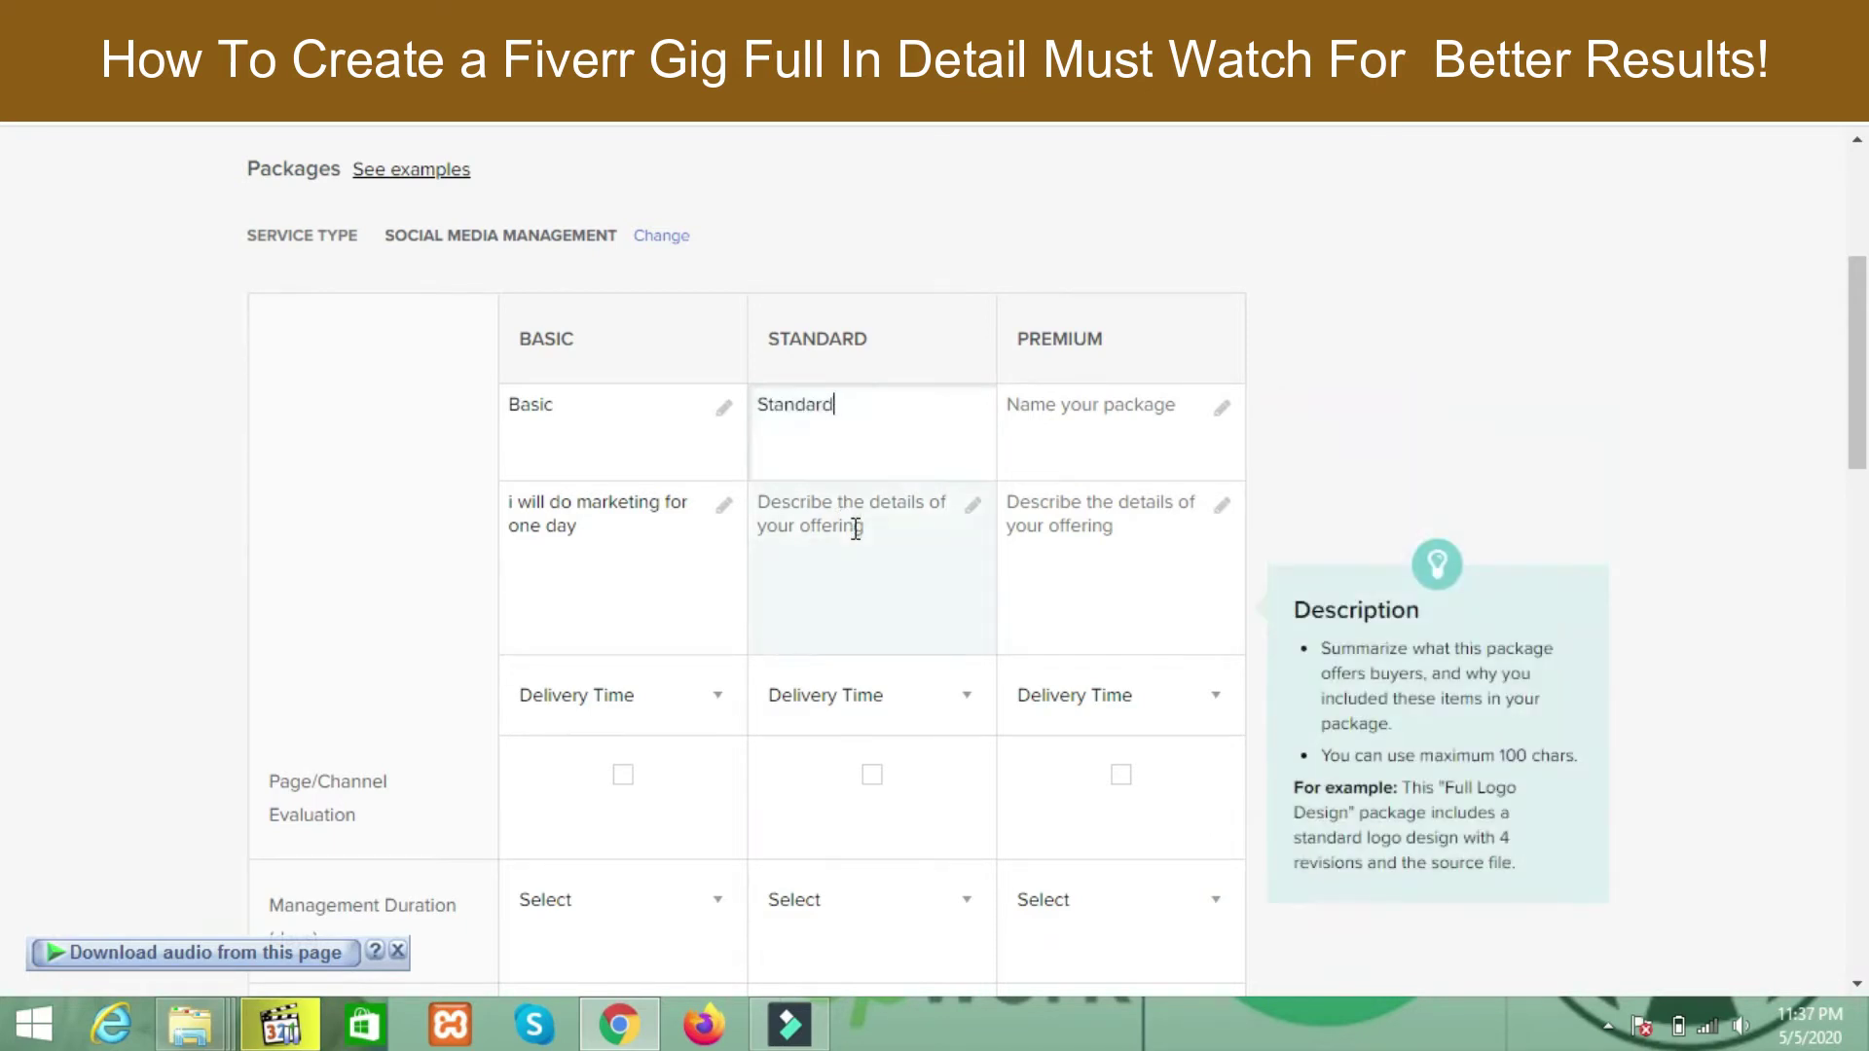
{"action": "type", "text": "i wil"}
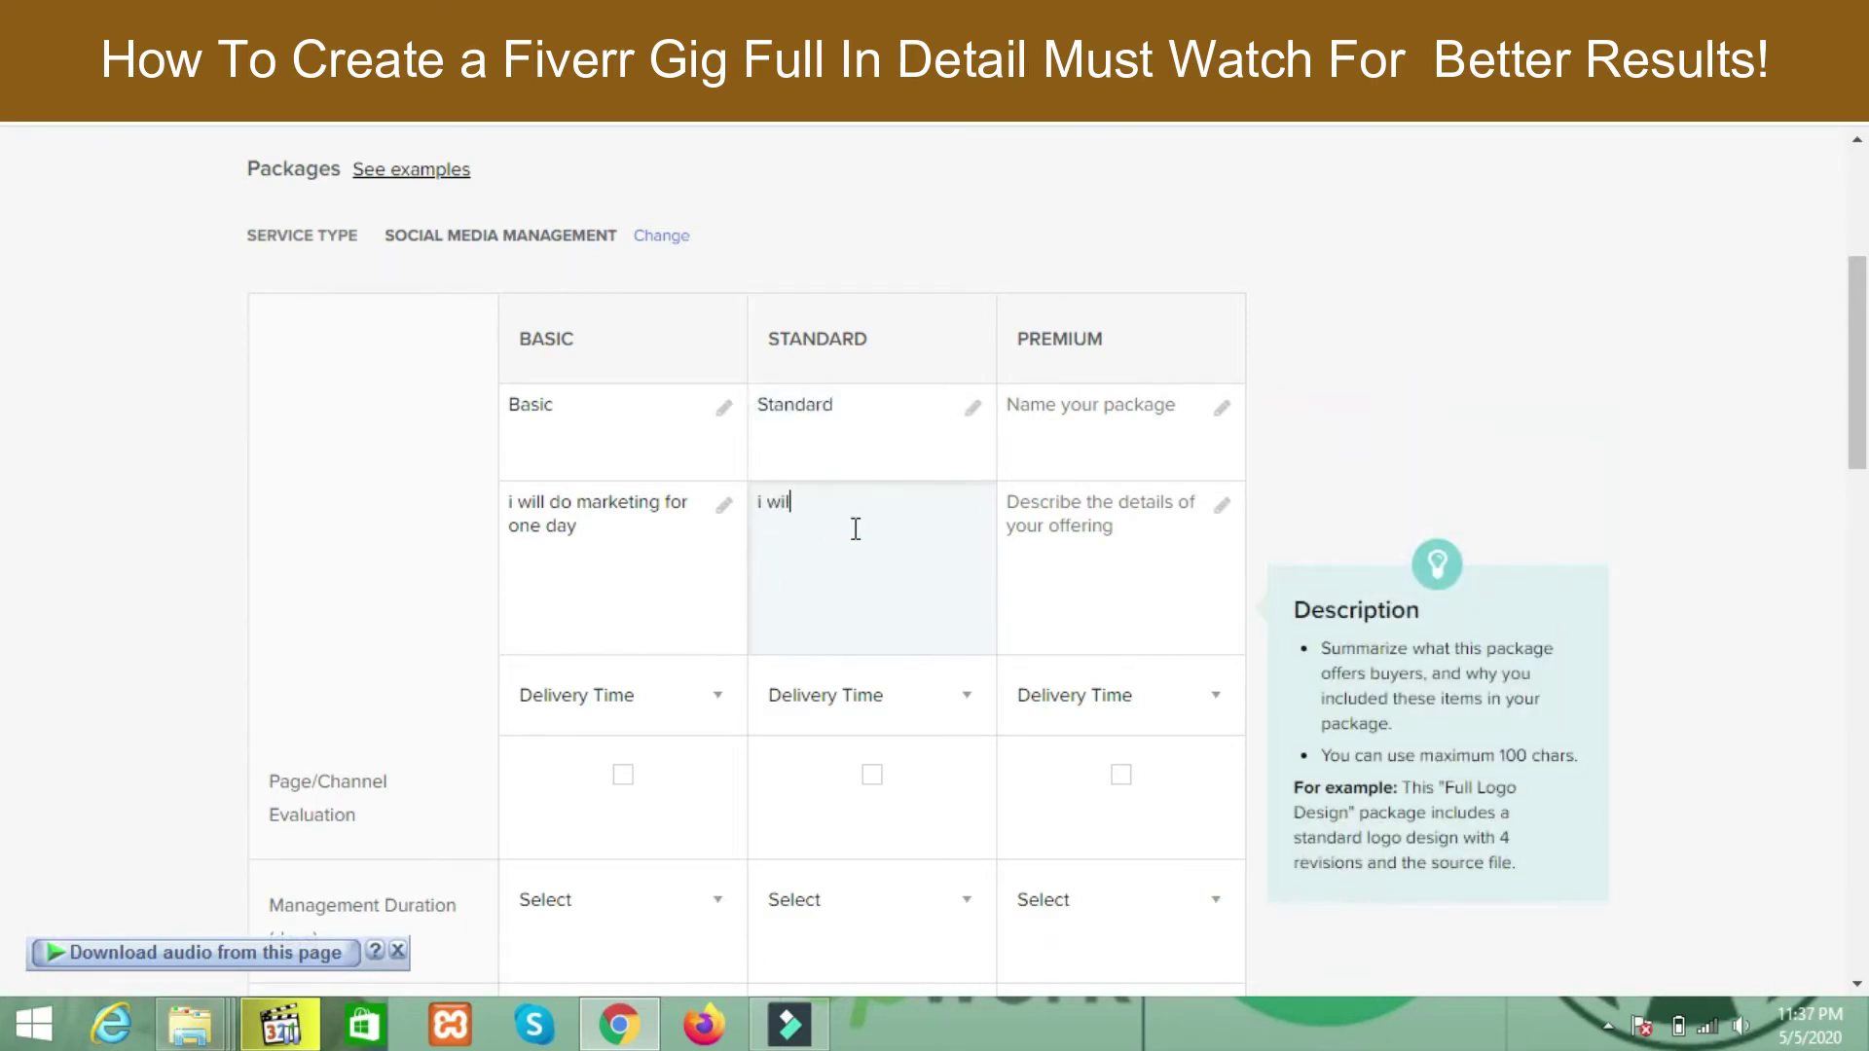
{"action": "type", "text": "l do markeitng for 5 days"}
{"action": "right_click", "coordinate": [854, 507]}
{"action": "left_click", "coordinate": [876, 531]}
- Copy the Standard description into the Premium package and edit it to read "i will do marketing for 15 days"
{"action": "key", "text": "ctrl+a"}
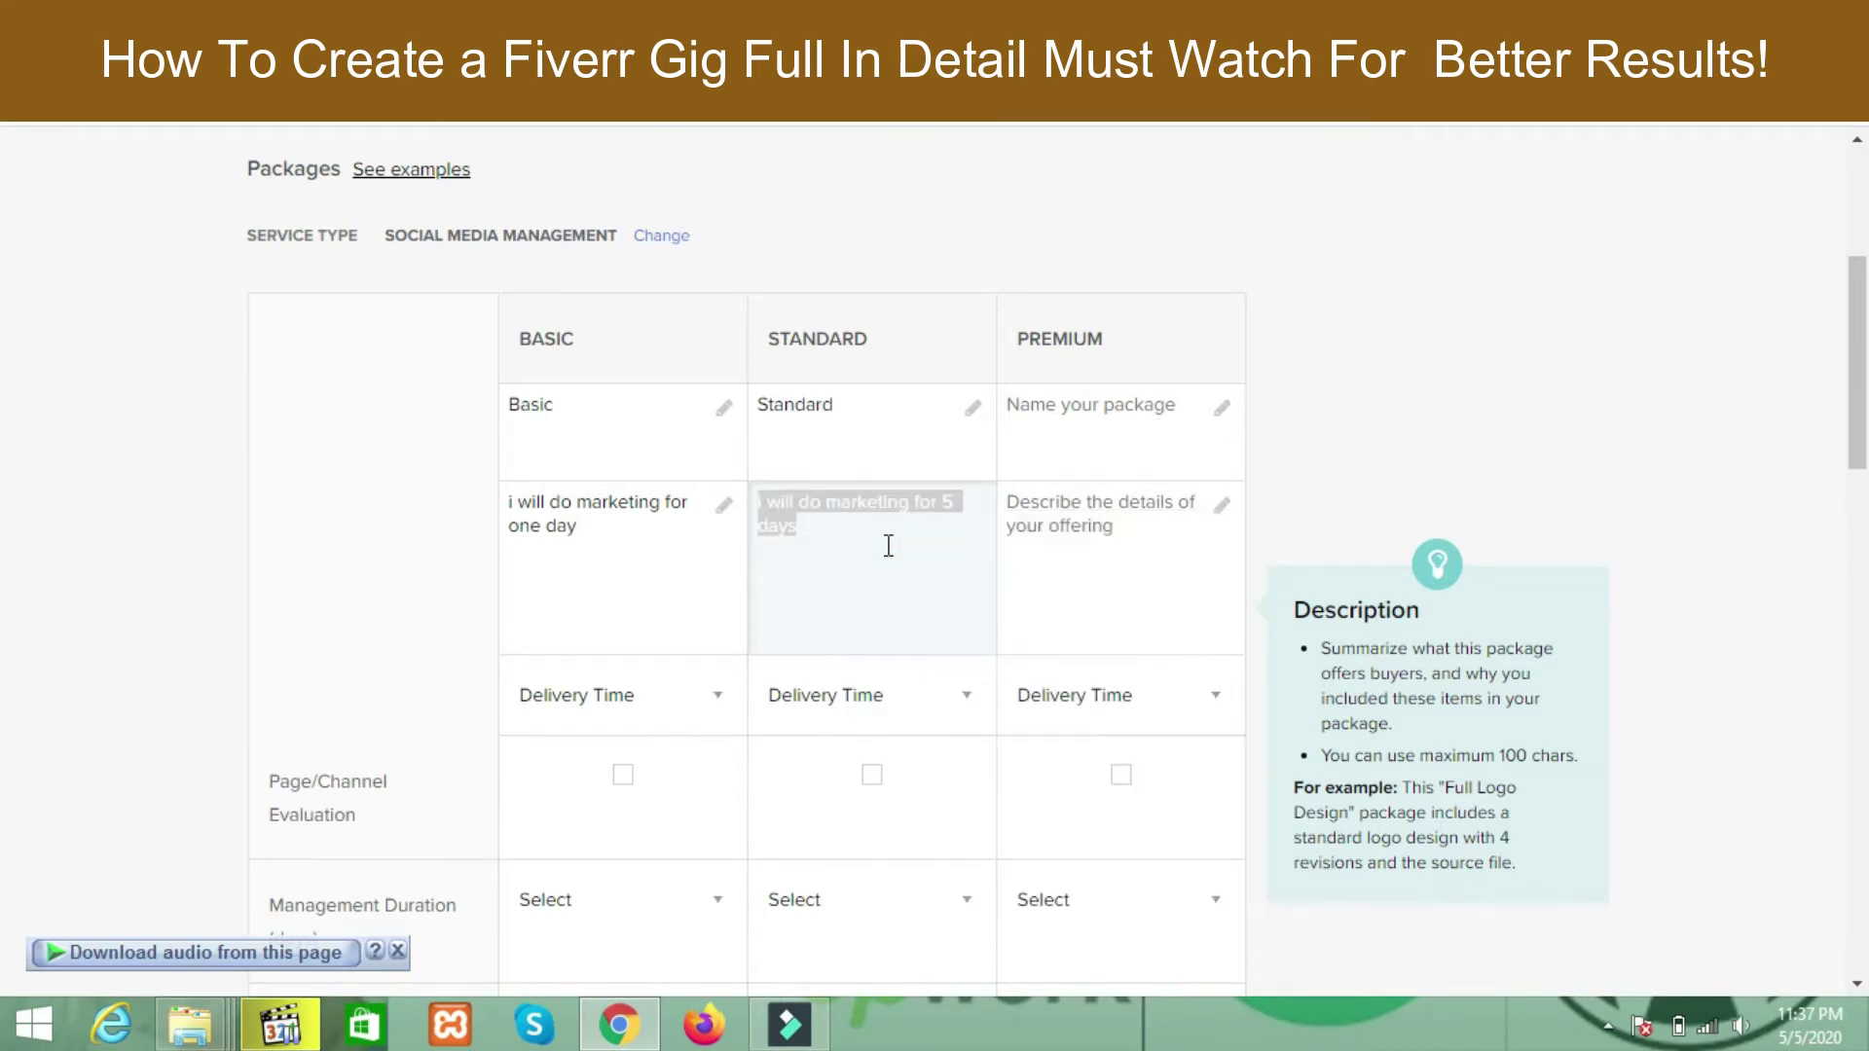
{"action": "left_click", "coordinate": [1127, 502]}
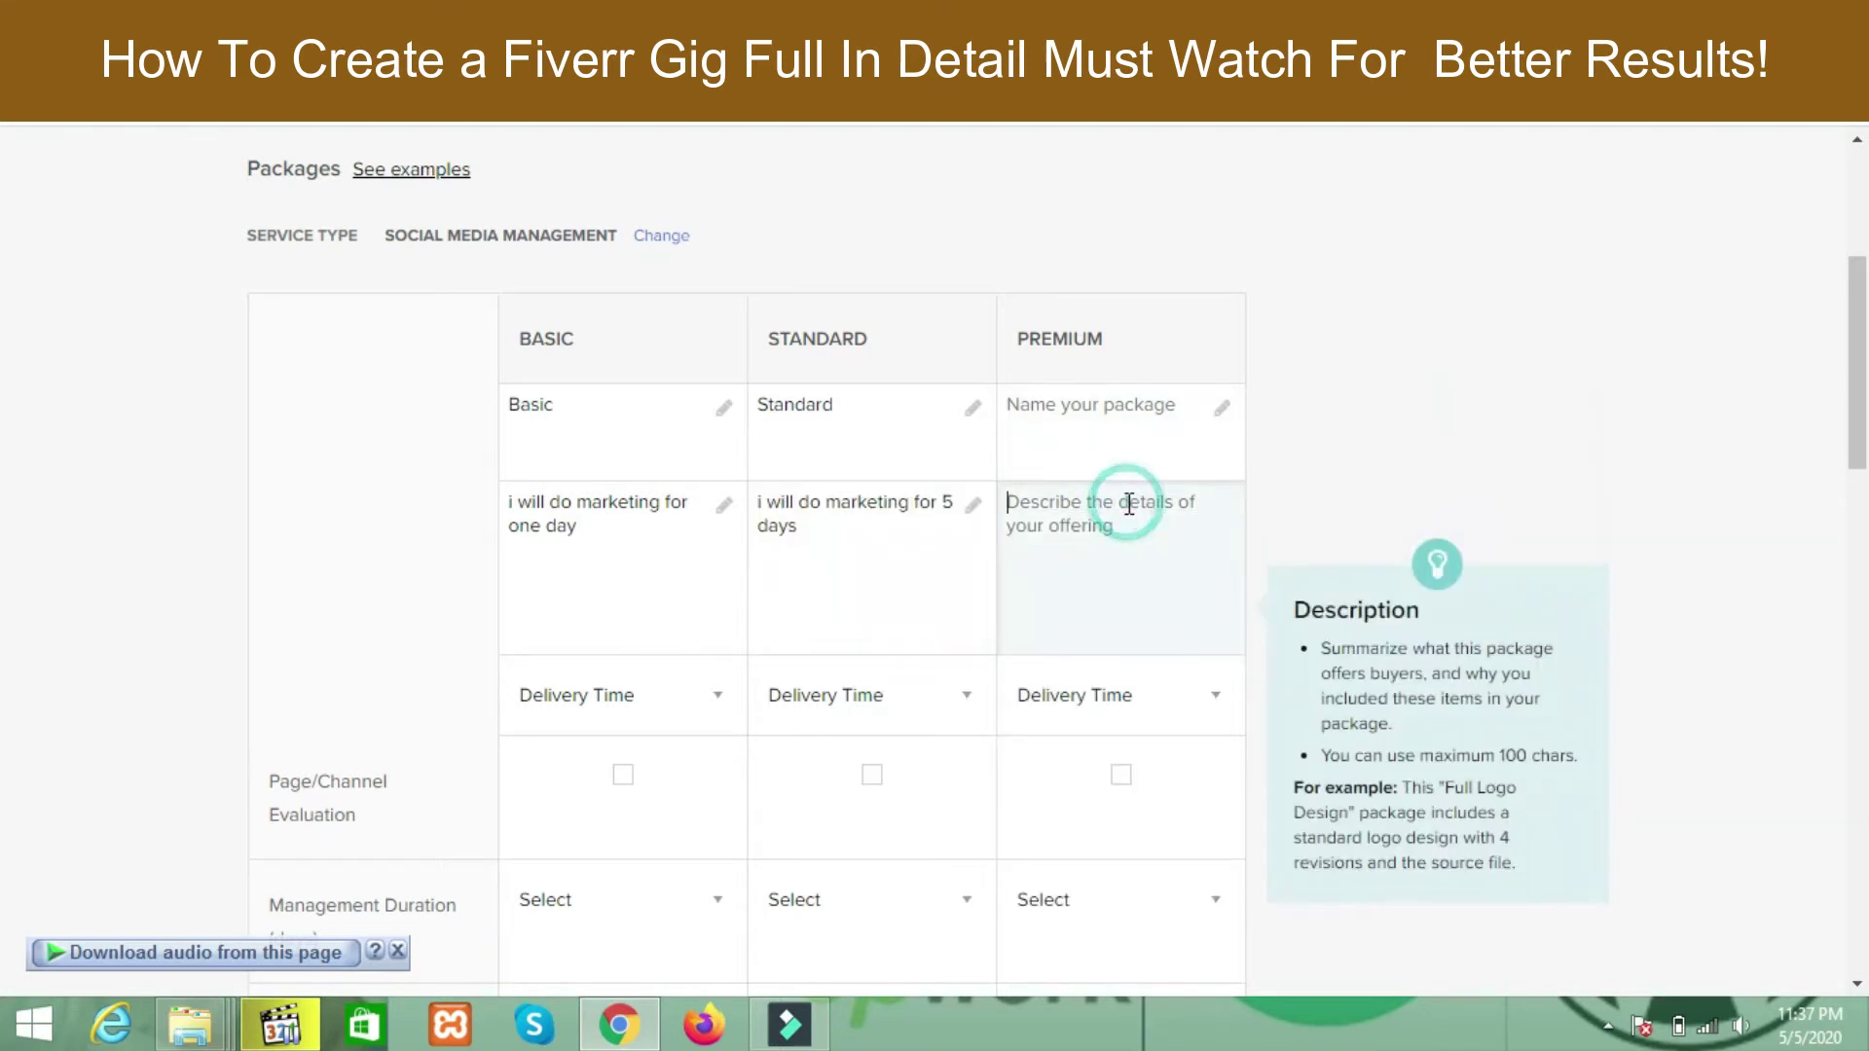
{"action": "key", "text": "ctrl+v"}
{"action": "key", "text": "ctrl+v"}
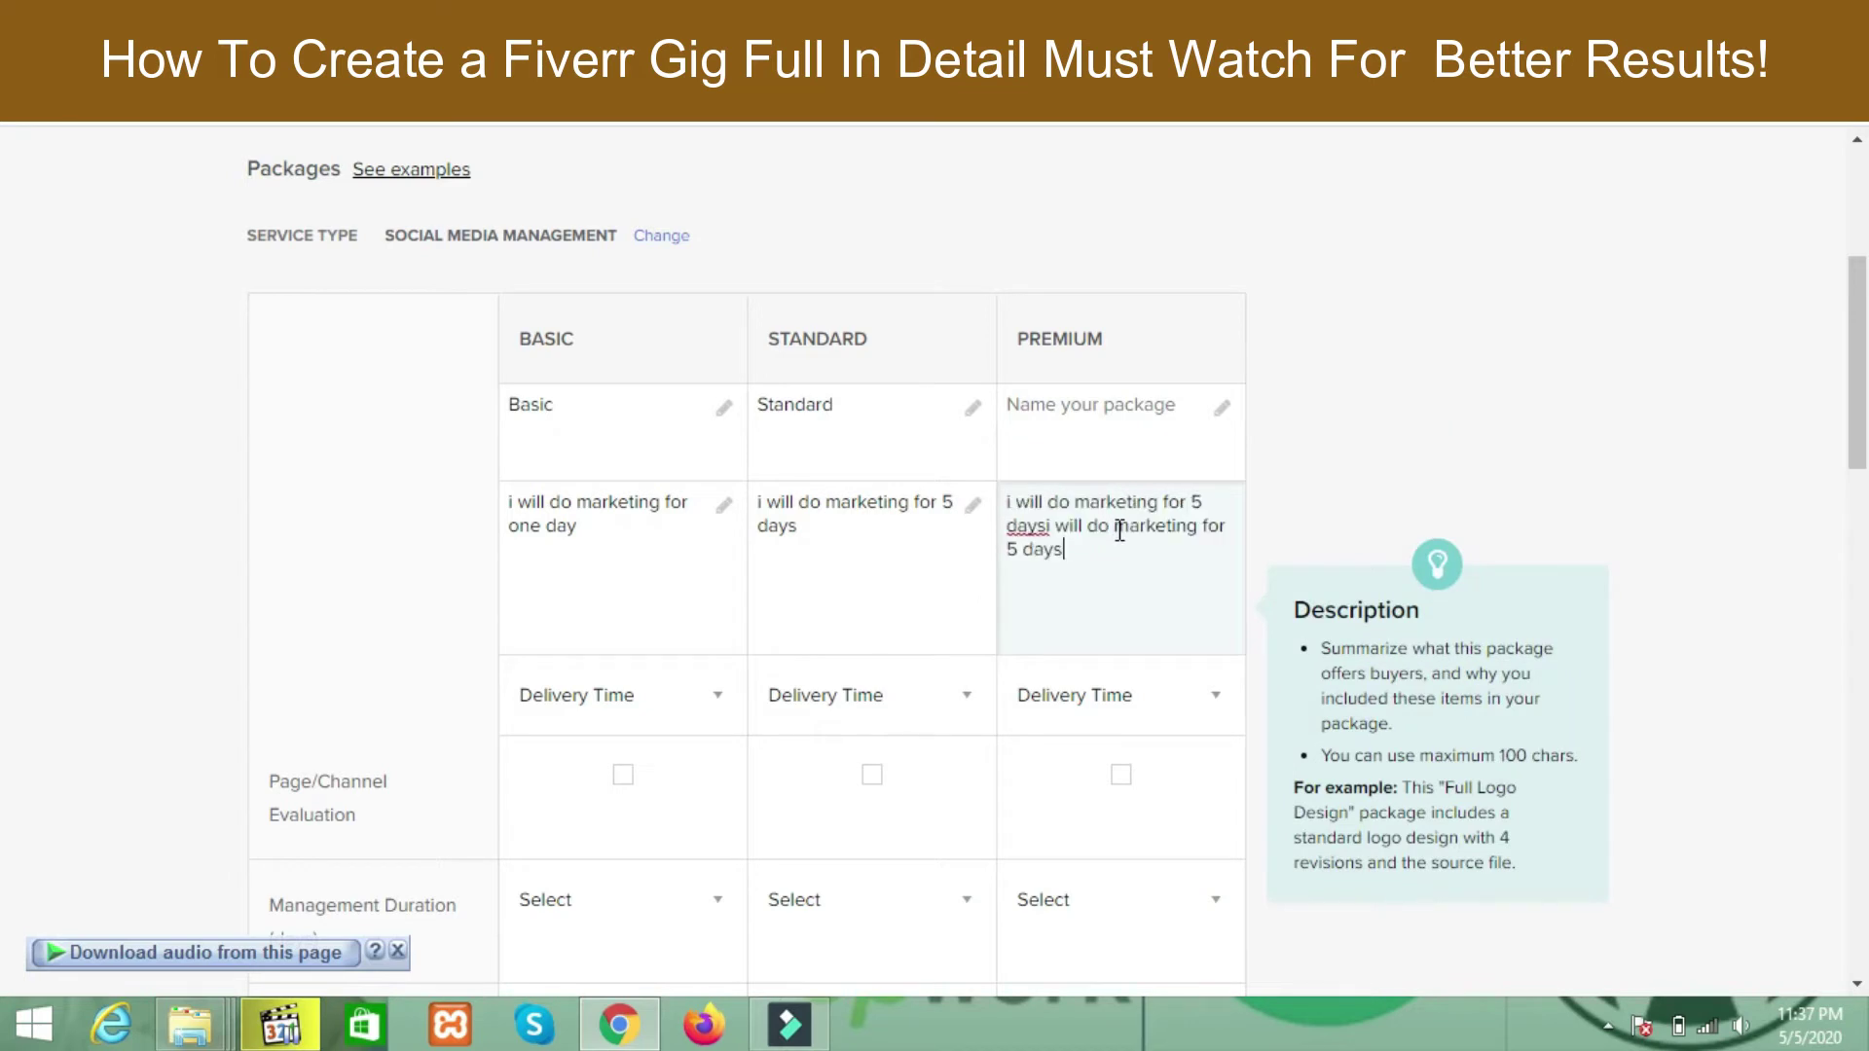
{"action": "left_click", "coordinate": [1053, 529]}
{"action": "left_click", "coordinate": [1195, 502]}
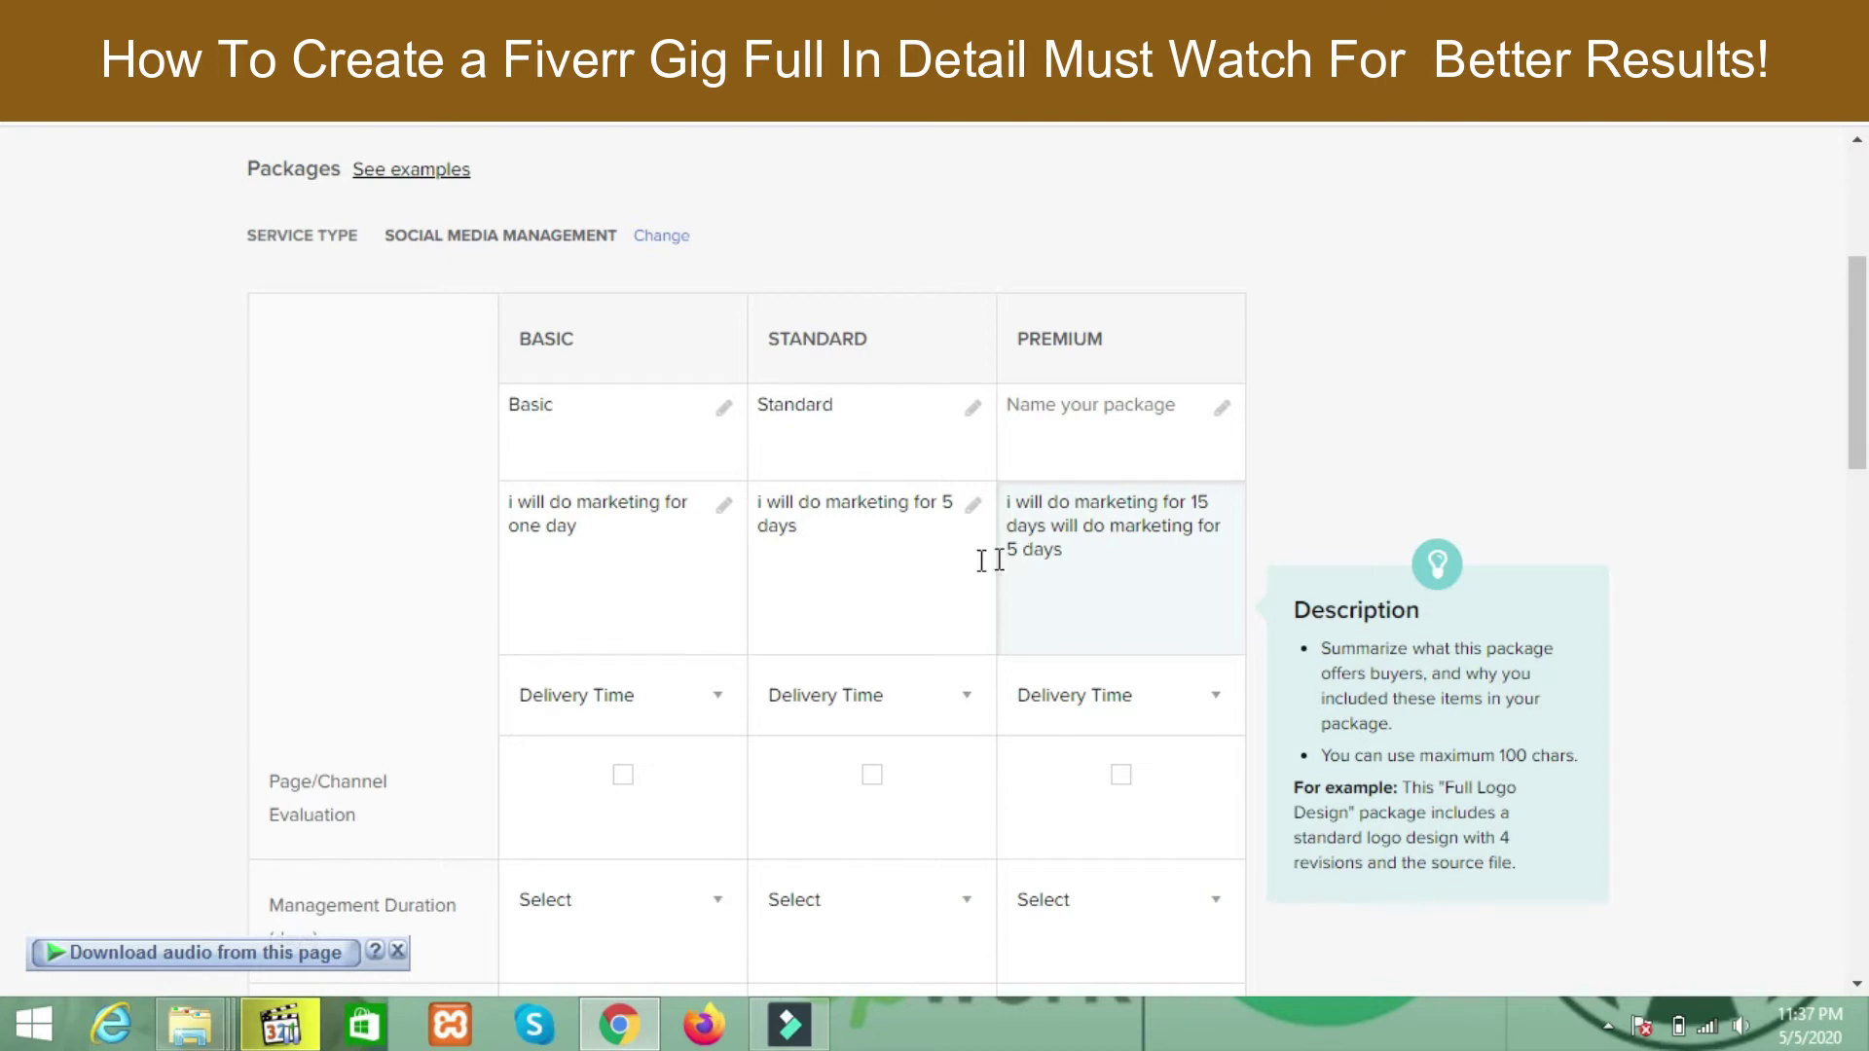
{"action": "left_click", "coordinate": [1029, 550]}
{"action": "key", "text": "BackSpace"}
{"action": "key", "text": "BackSpace"}
{"action": "key", "text": "BackSpace"}
{"action": "key", "text": "BackSpace"}
{"action": "key", "text": "BackSpace"}
{"action": "left_click_drag", "start_coordinate": [1055, 526], "coordinate": [1064, 551]}
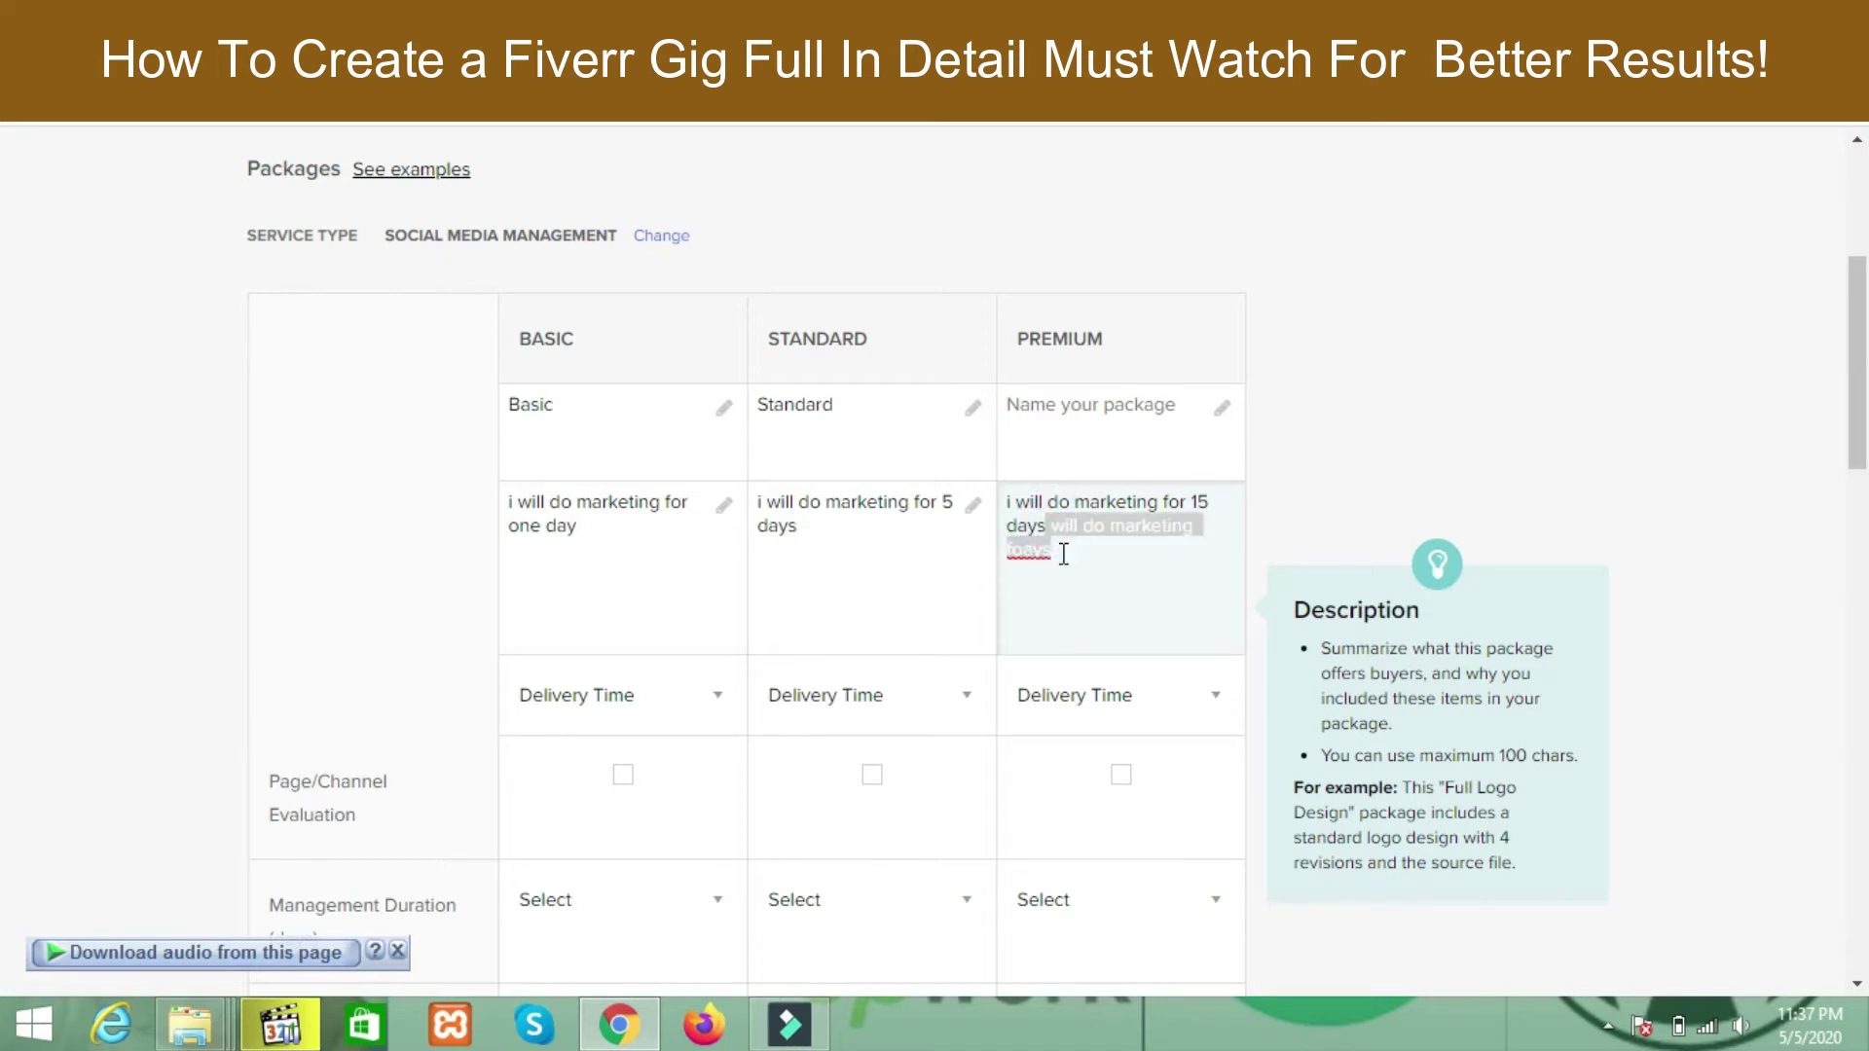
{"action": "key", "text": "BackSpace"}
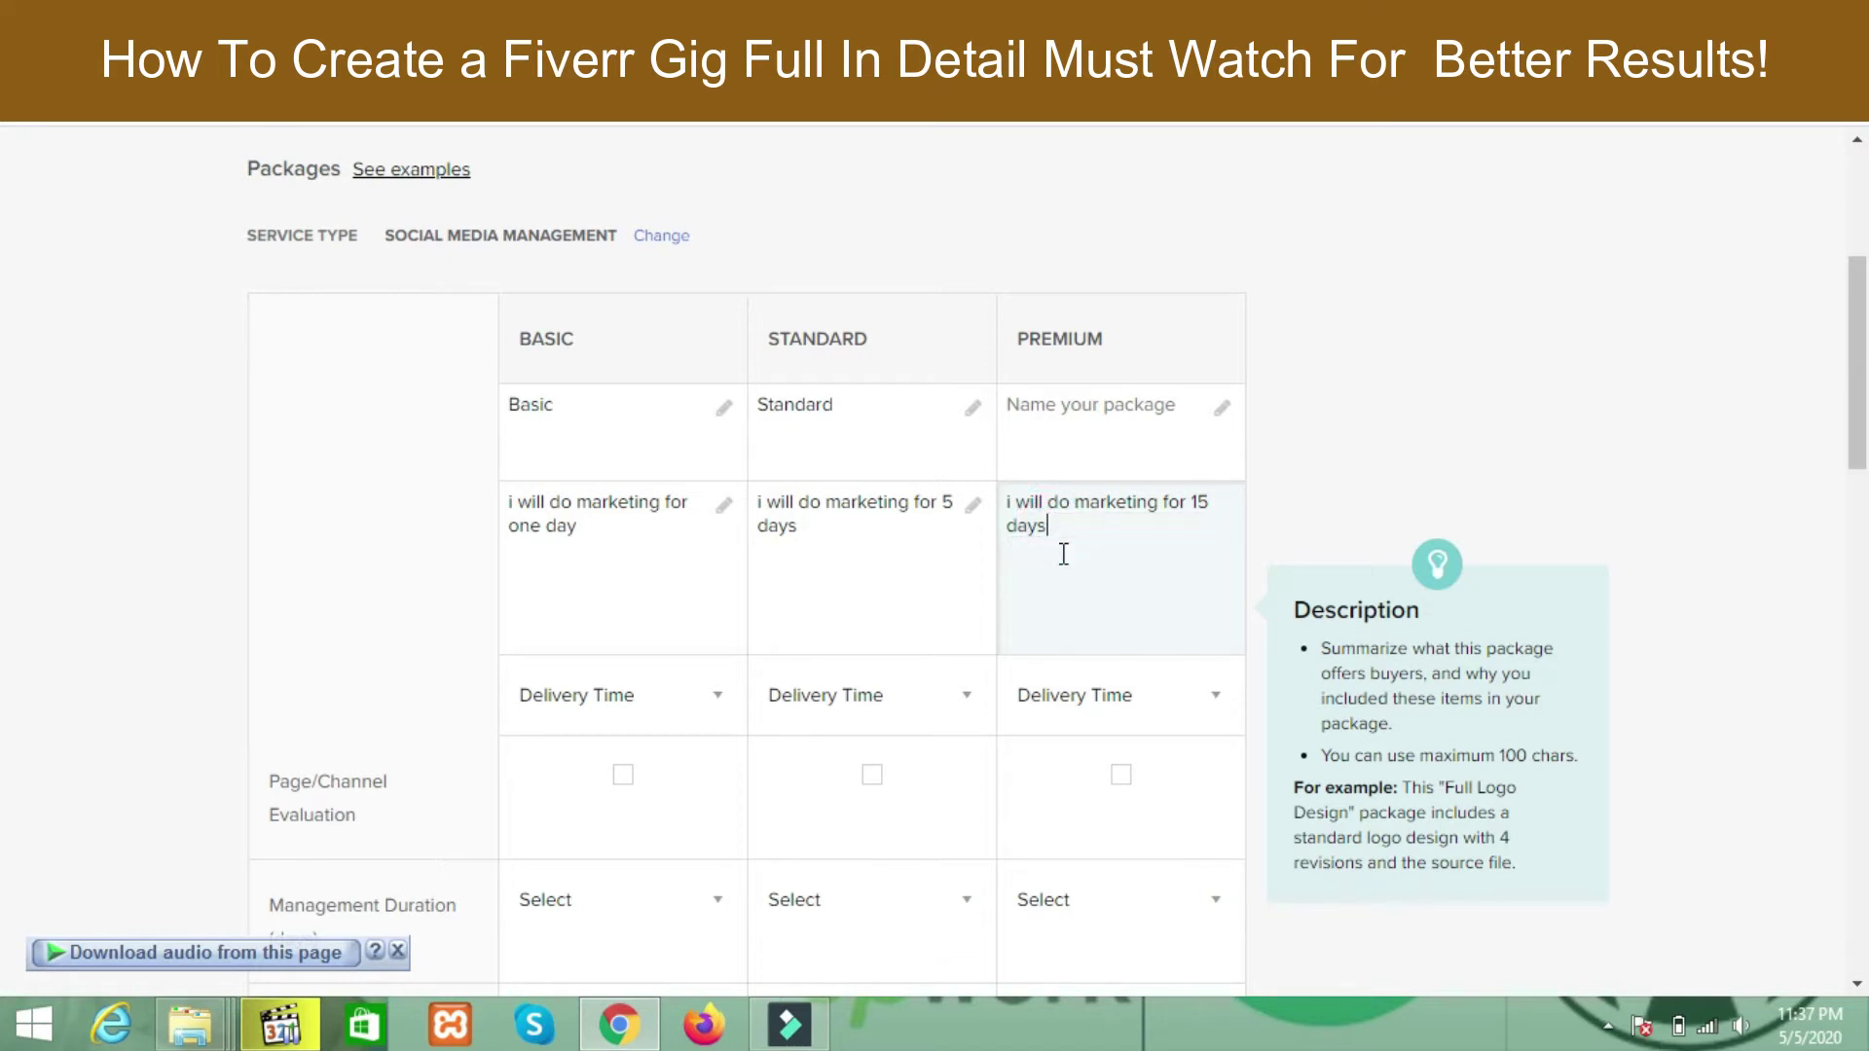
- Name the third package "PREMIUM" by copying its column heading
{"action": "double_click", "coordinate": [1026, 337]}
{"action": "key", "text": "ctrl+c"}
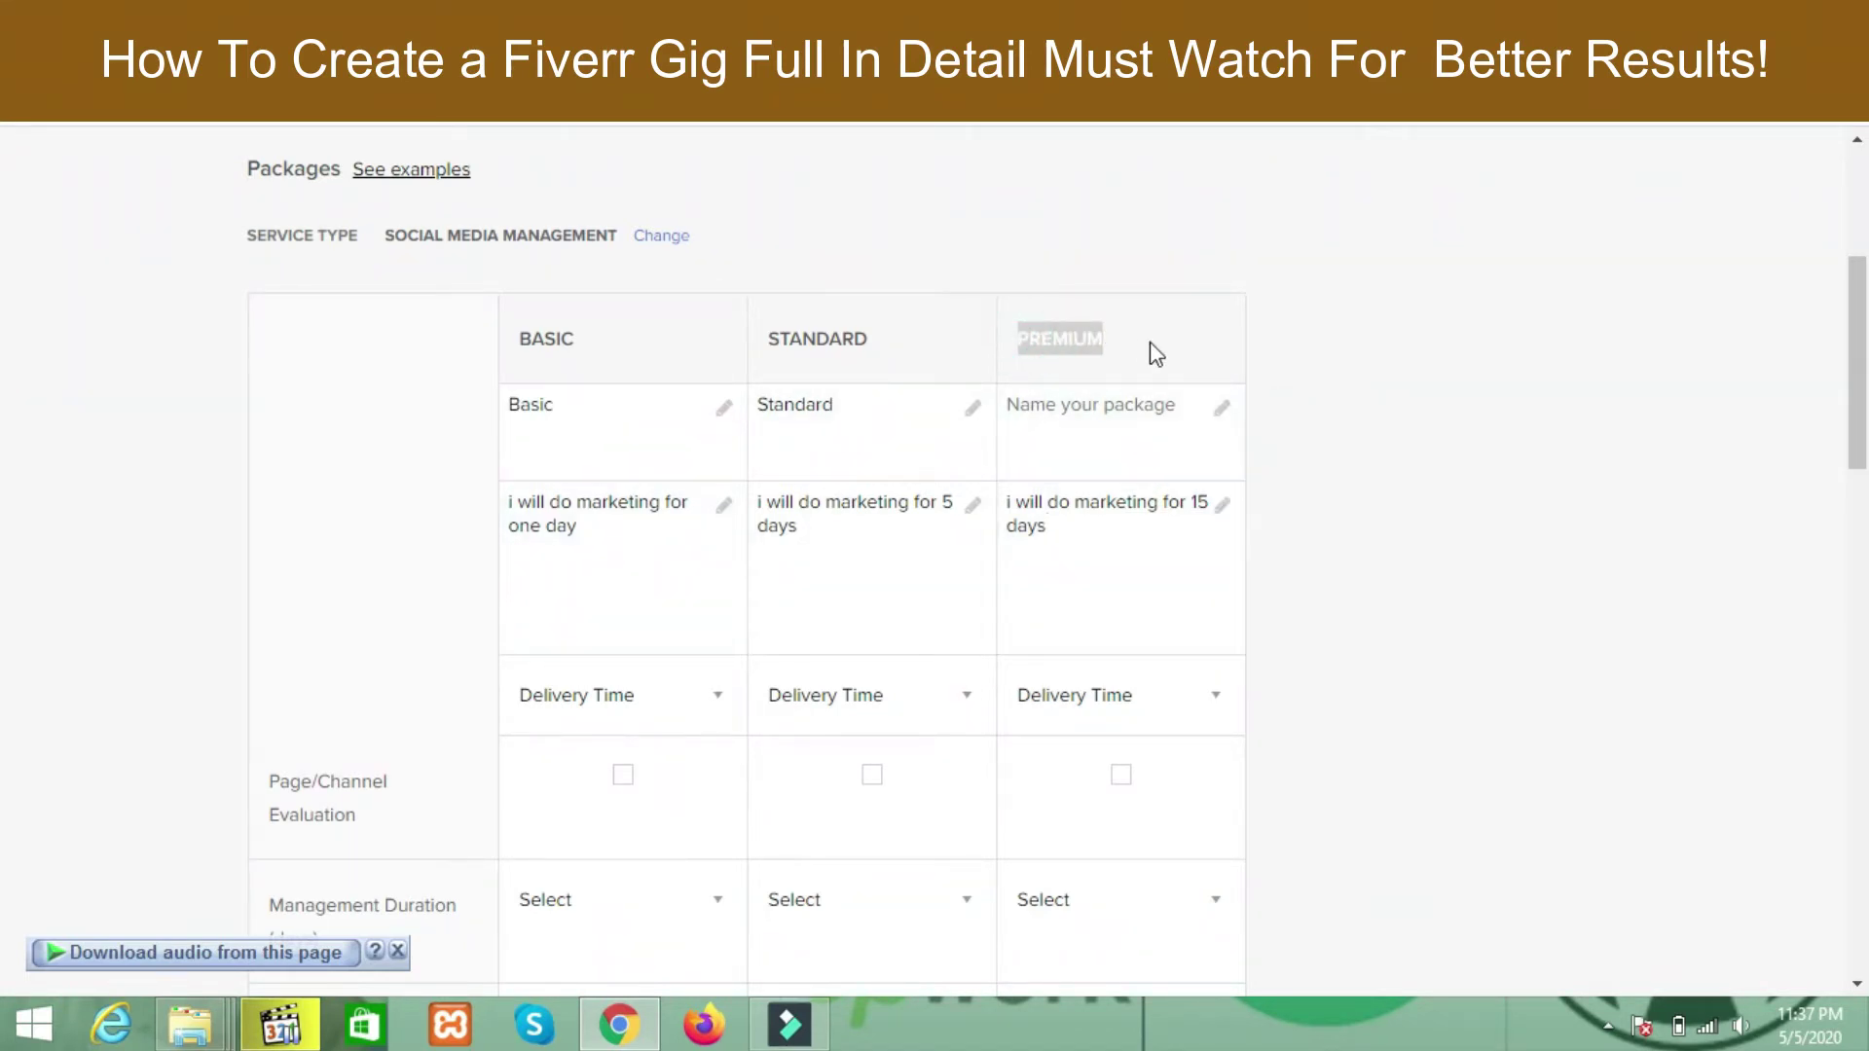
{"action": "left_click", "coordinate": [1111, 444]}
{"action": "key", "text": "ctrl+v"}
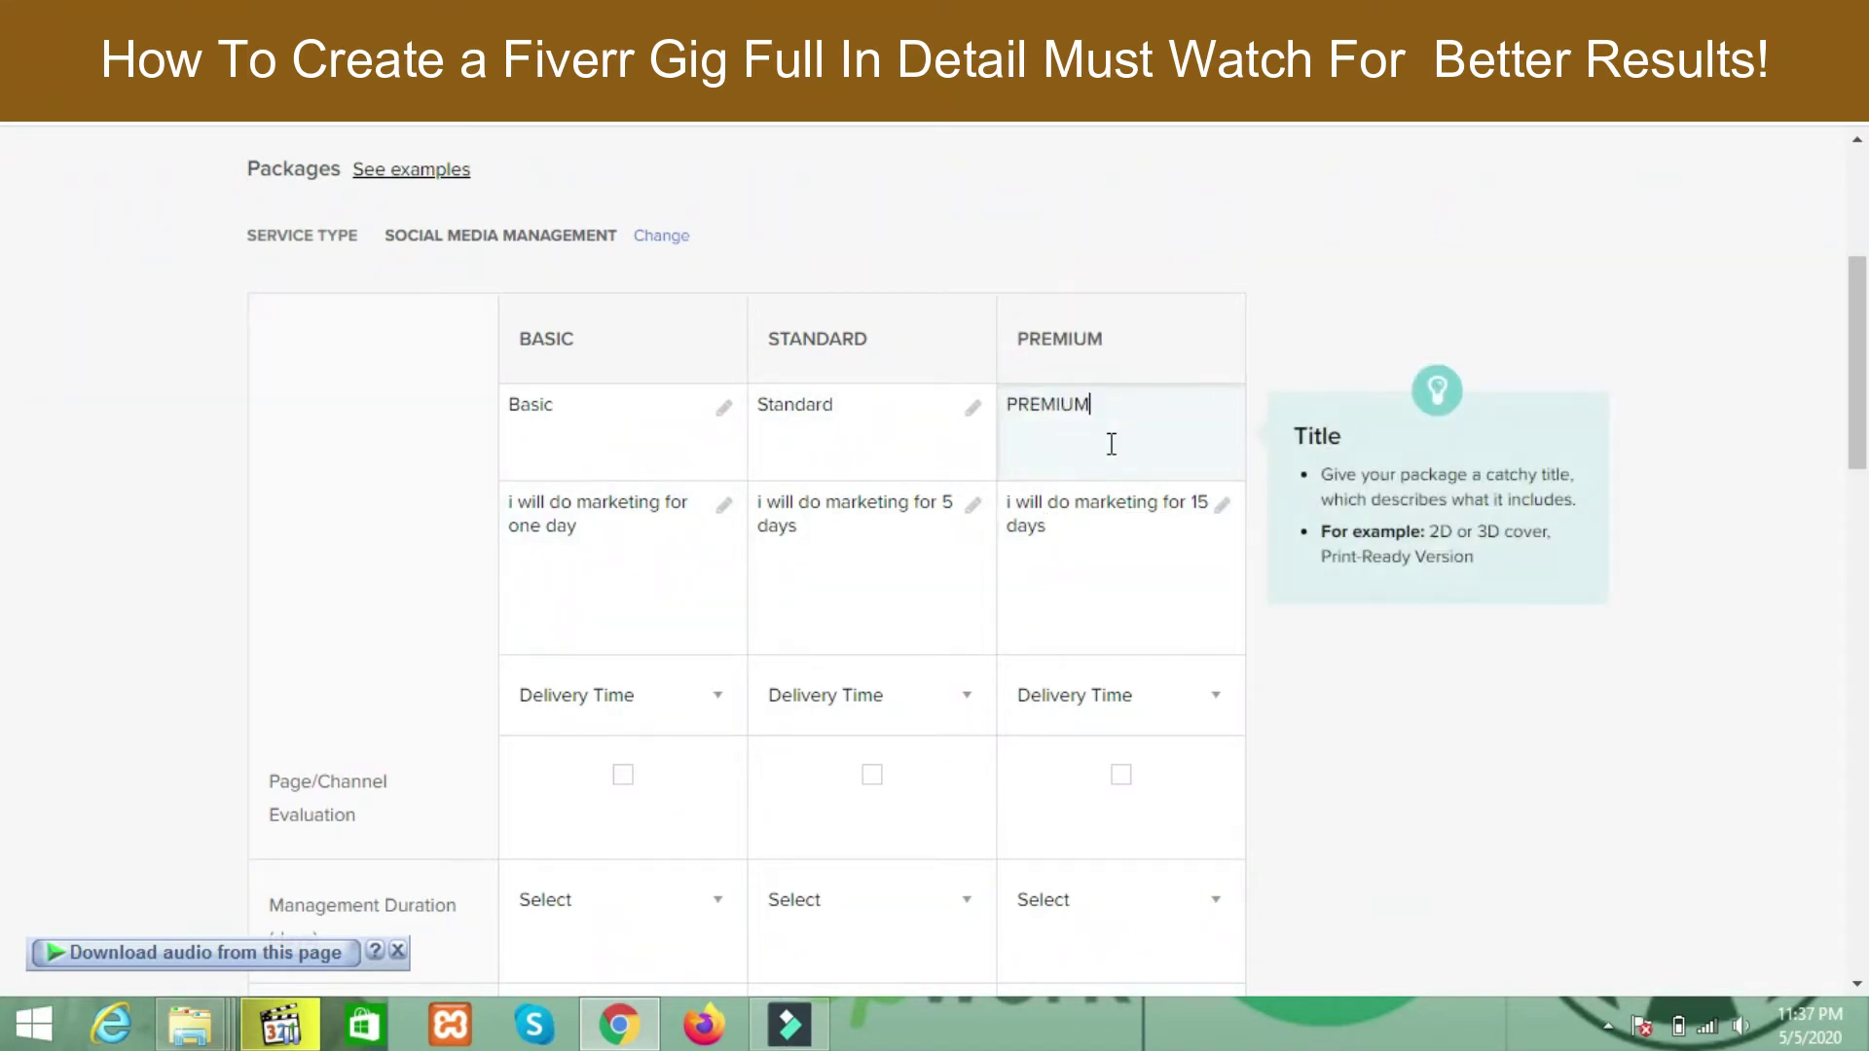
- Set the delivery time to 1 Day for the Basic package and 5 Days for the Standard package
{"action": "left_click", "coordinate": [690, 708]}
{"action": "left_click", "coordinate": [639, 712]}
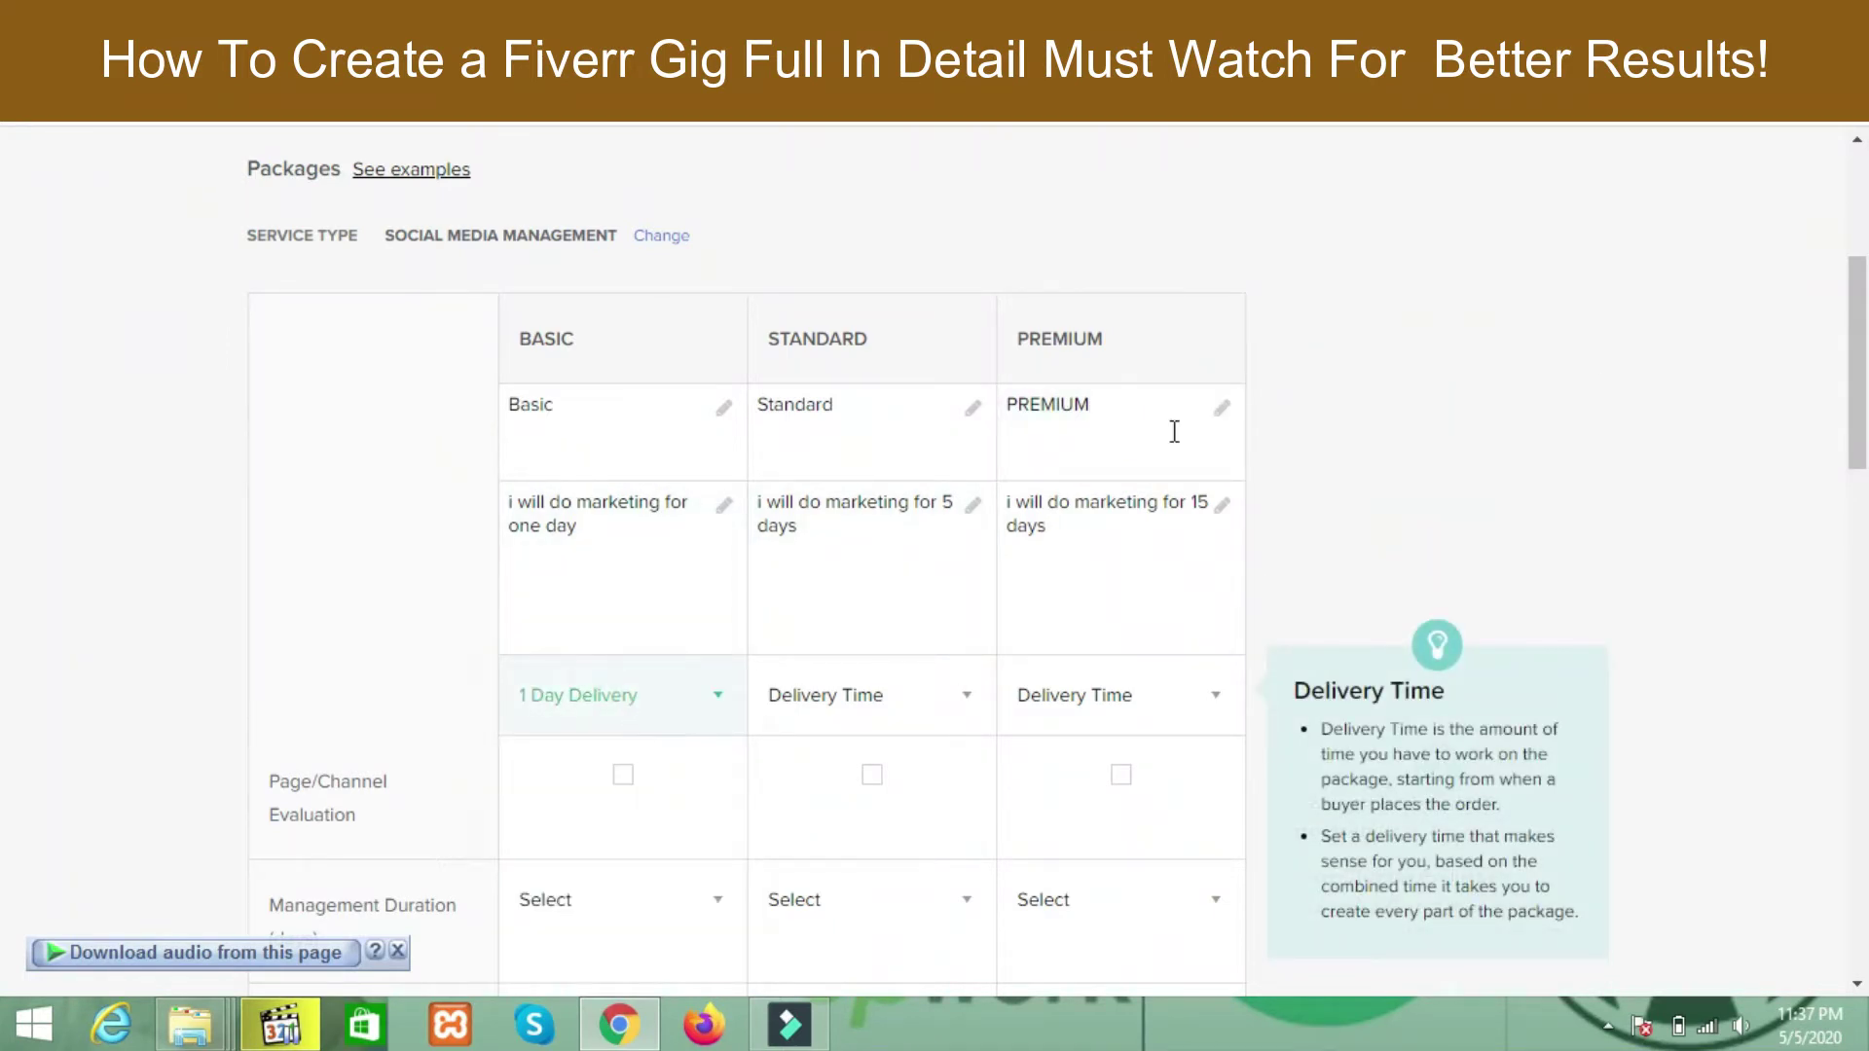
{"action": "scroll", "coordinate": [4, 385], "scroll_direction": "down", "scroll_amount": 3}
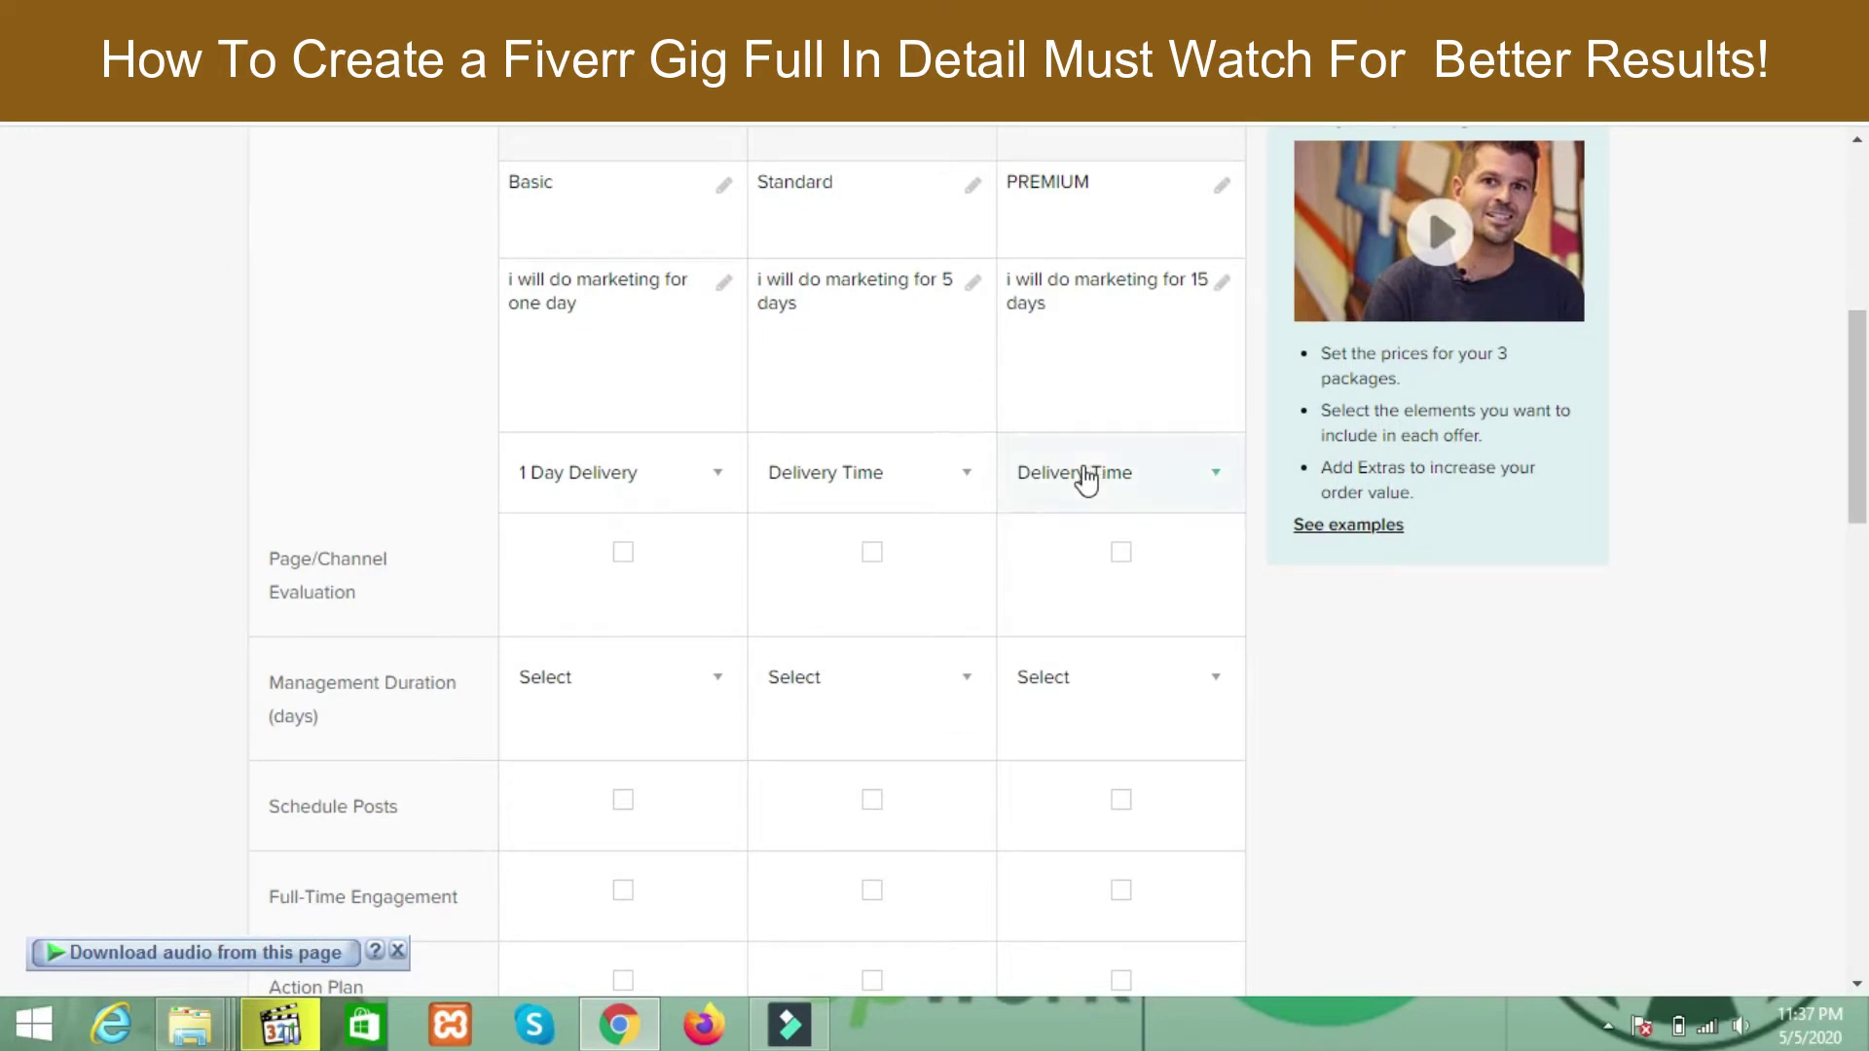
{"action": "left_click", "coordinate": [834, 498]}
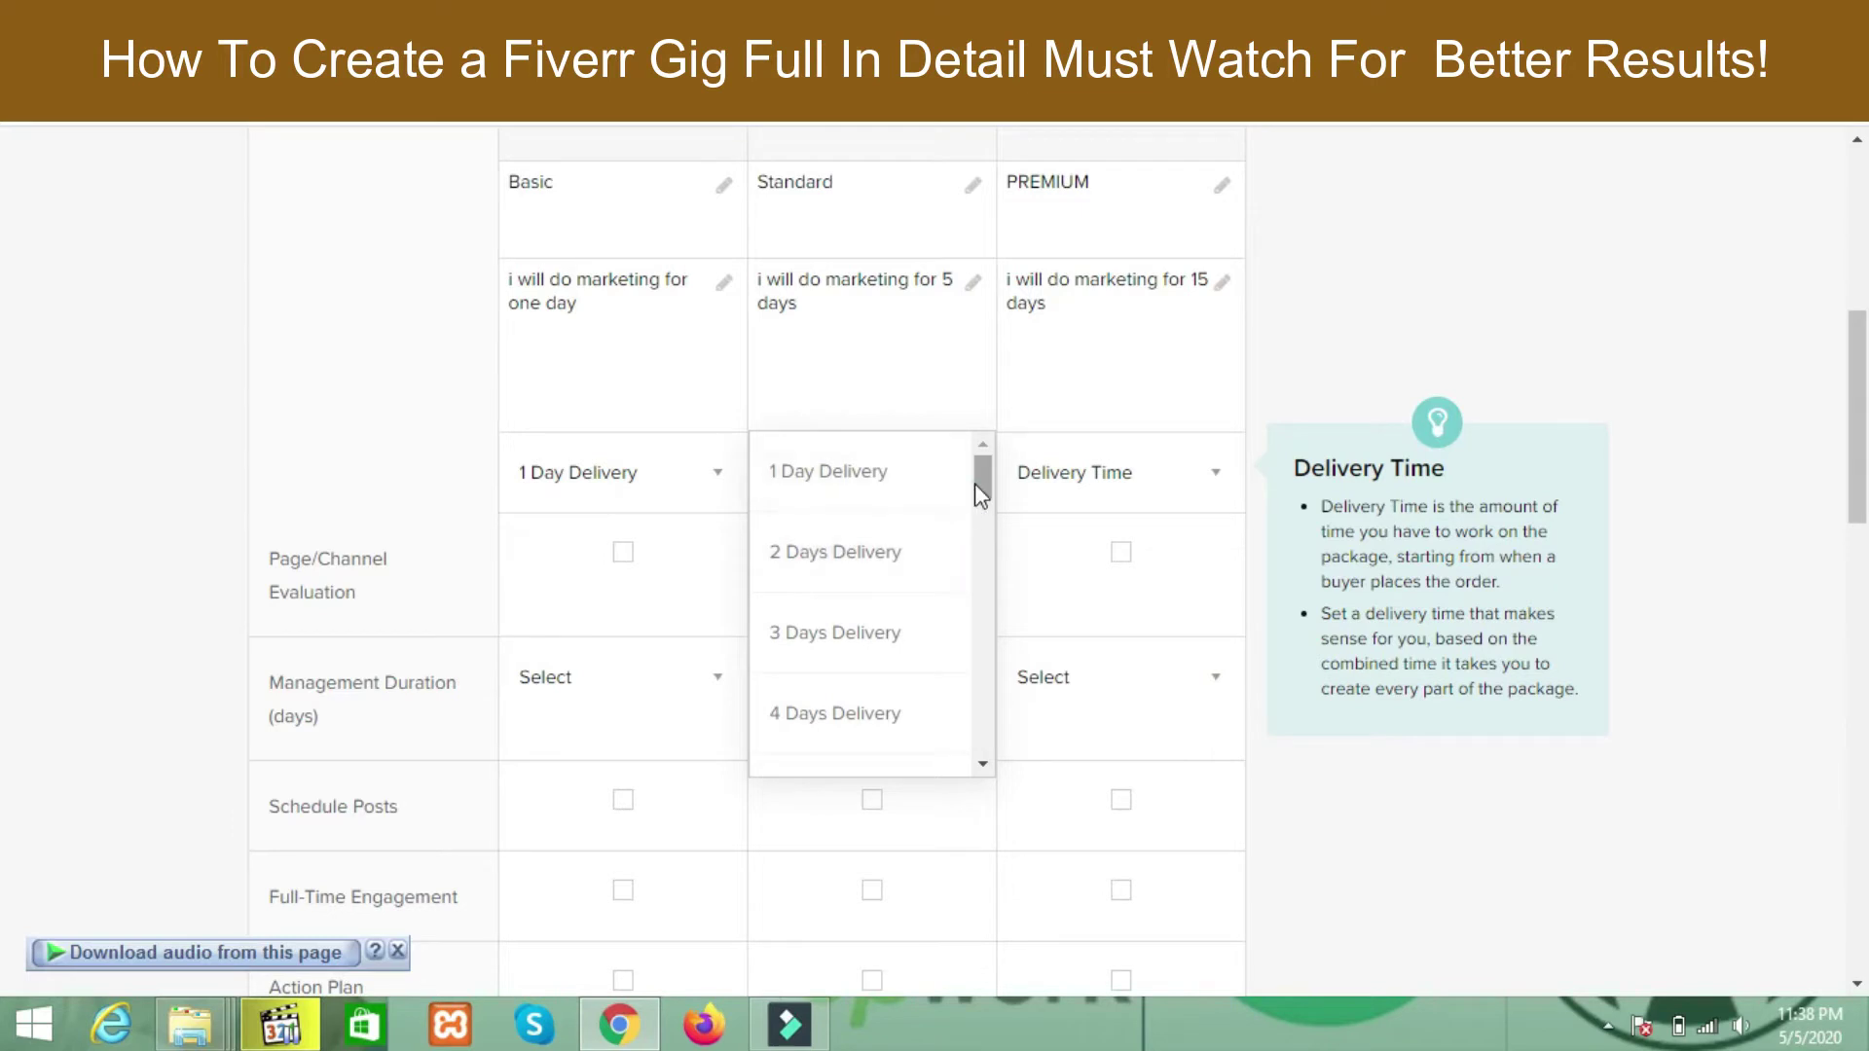
{"action": "left_click_drag", "start_coordinate": [973, 482], "coordinate": [973, 494]}
{"action": "left_click", "coordinate": [888, 707]}
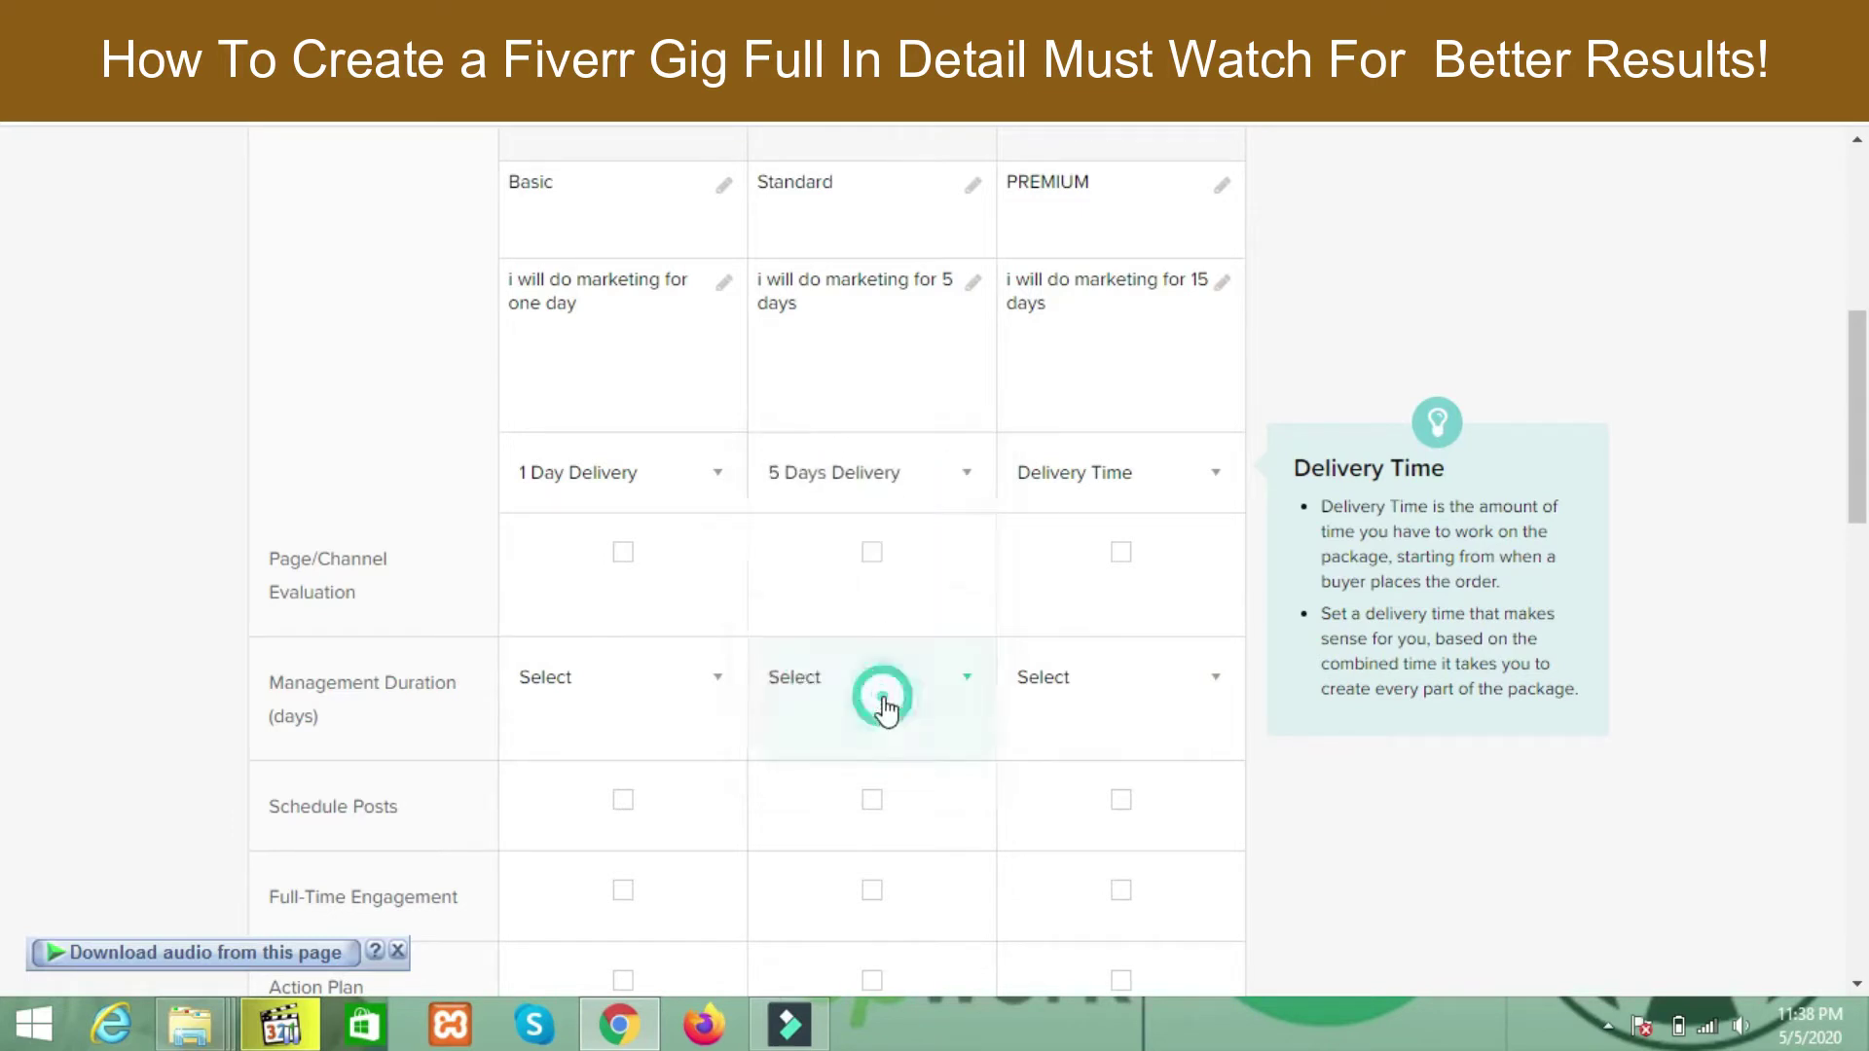
- Set the Premium package's delivery time to 15 Days Delivery
{"action": "left_click", "coordinate": [1075, 474]}
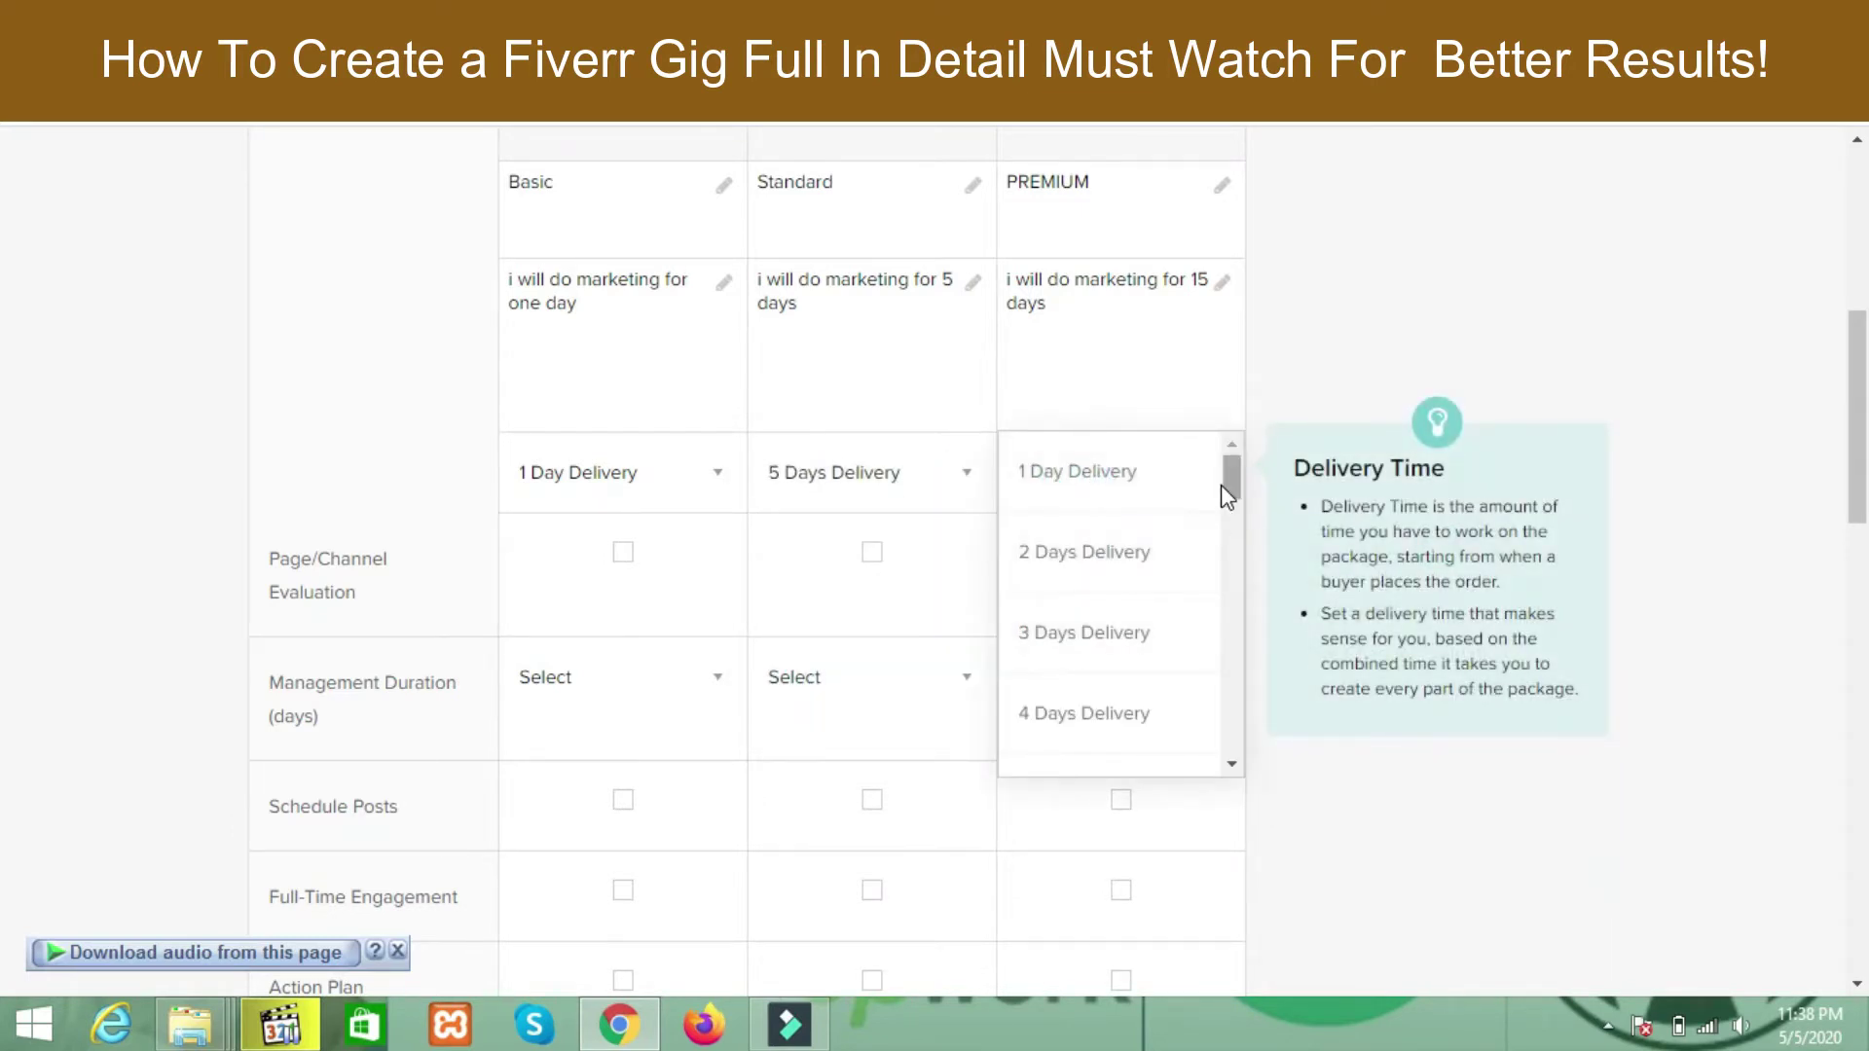
{"action": "left_click_drag", "start_coordinate": [1226, 472], "coordinate": [1226, 594]}
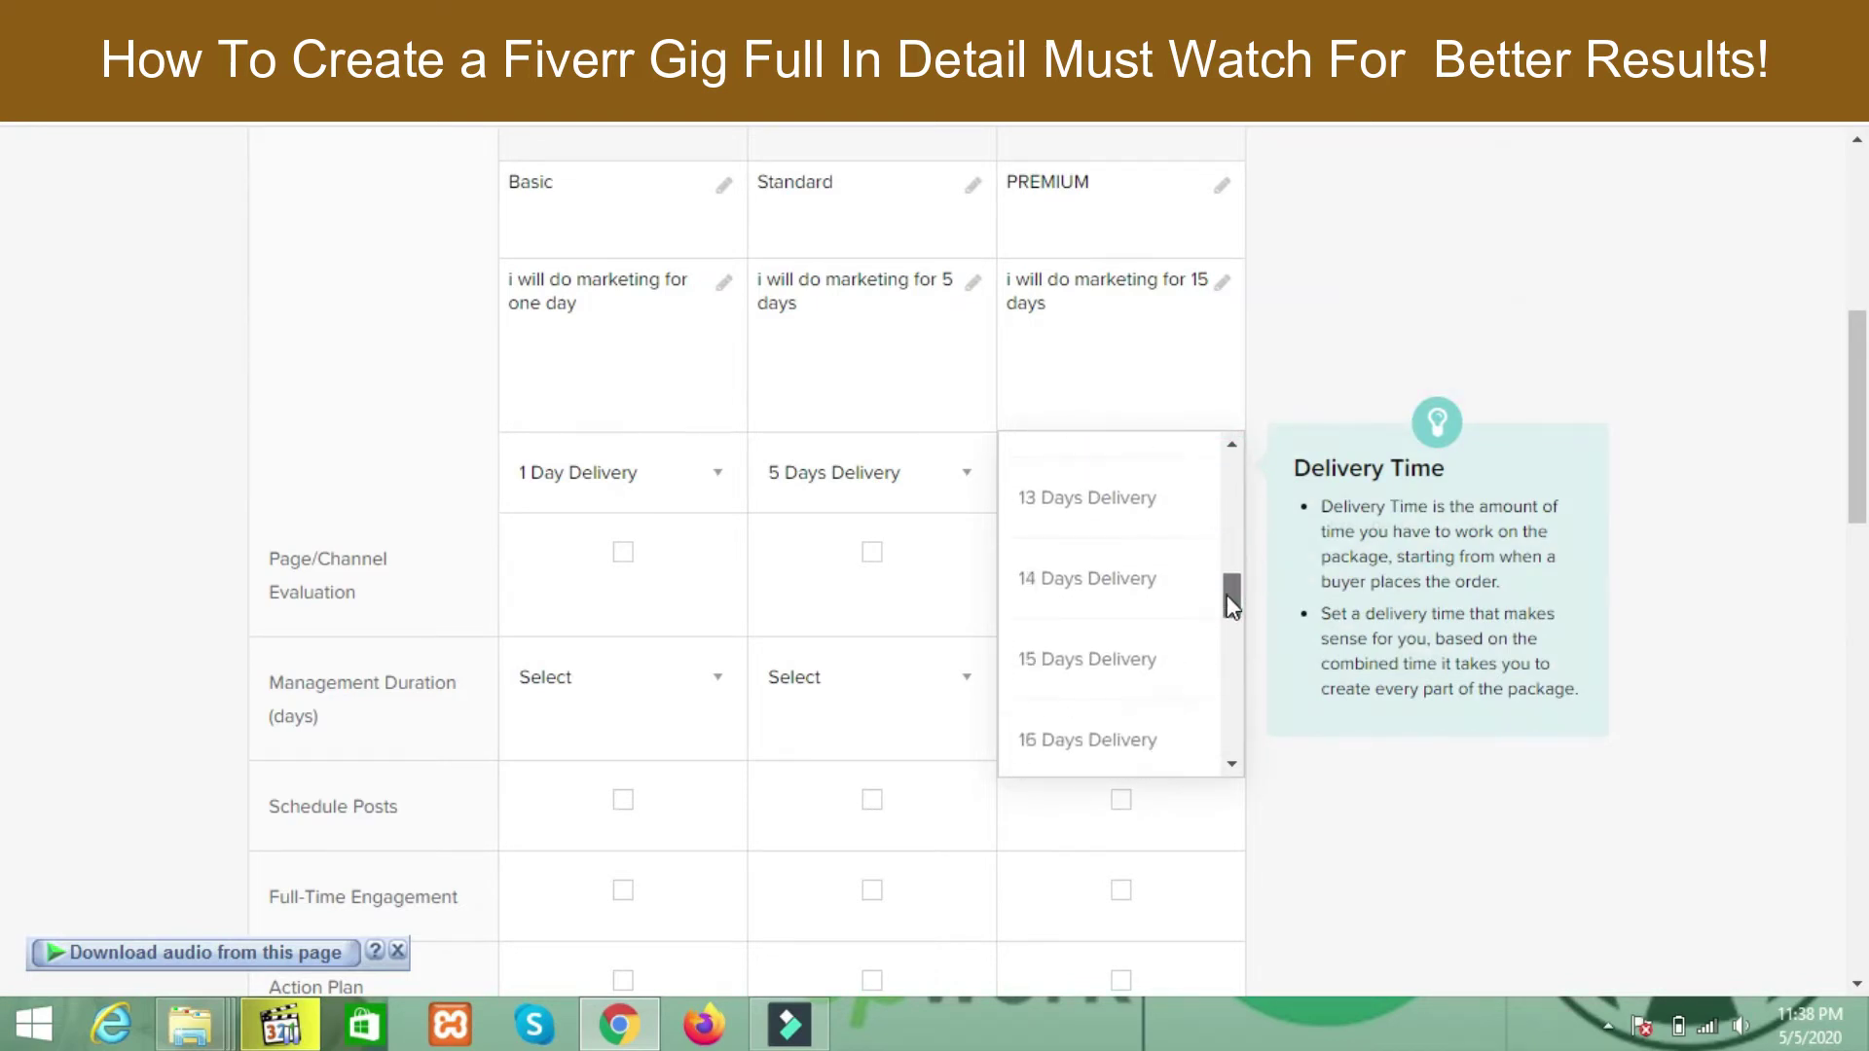
{"action": "left_click", "coordinate": [1126, 686]}
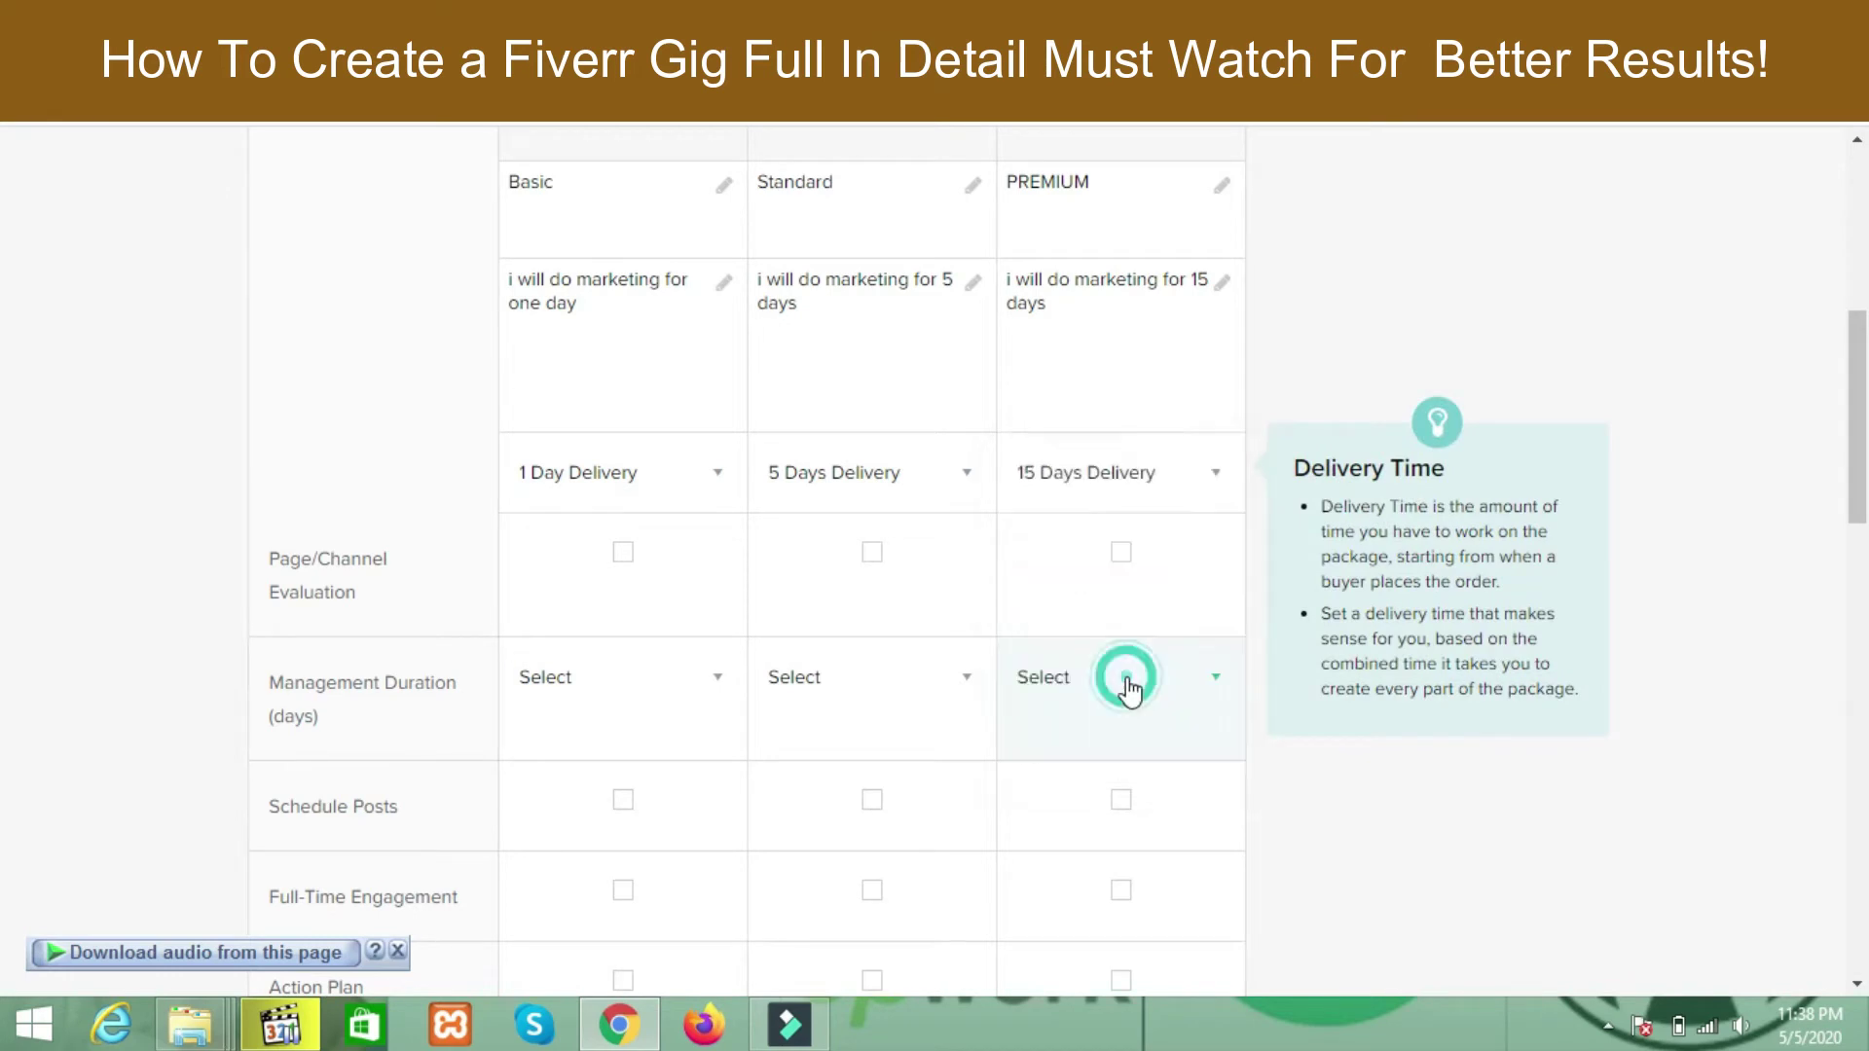
{"action": "left_click", "coordinate": [379, 436]}
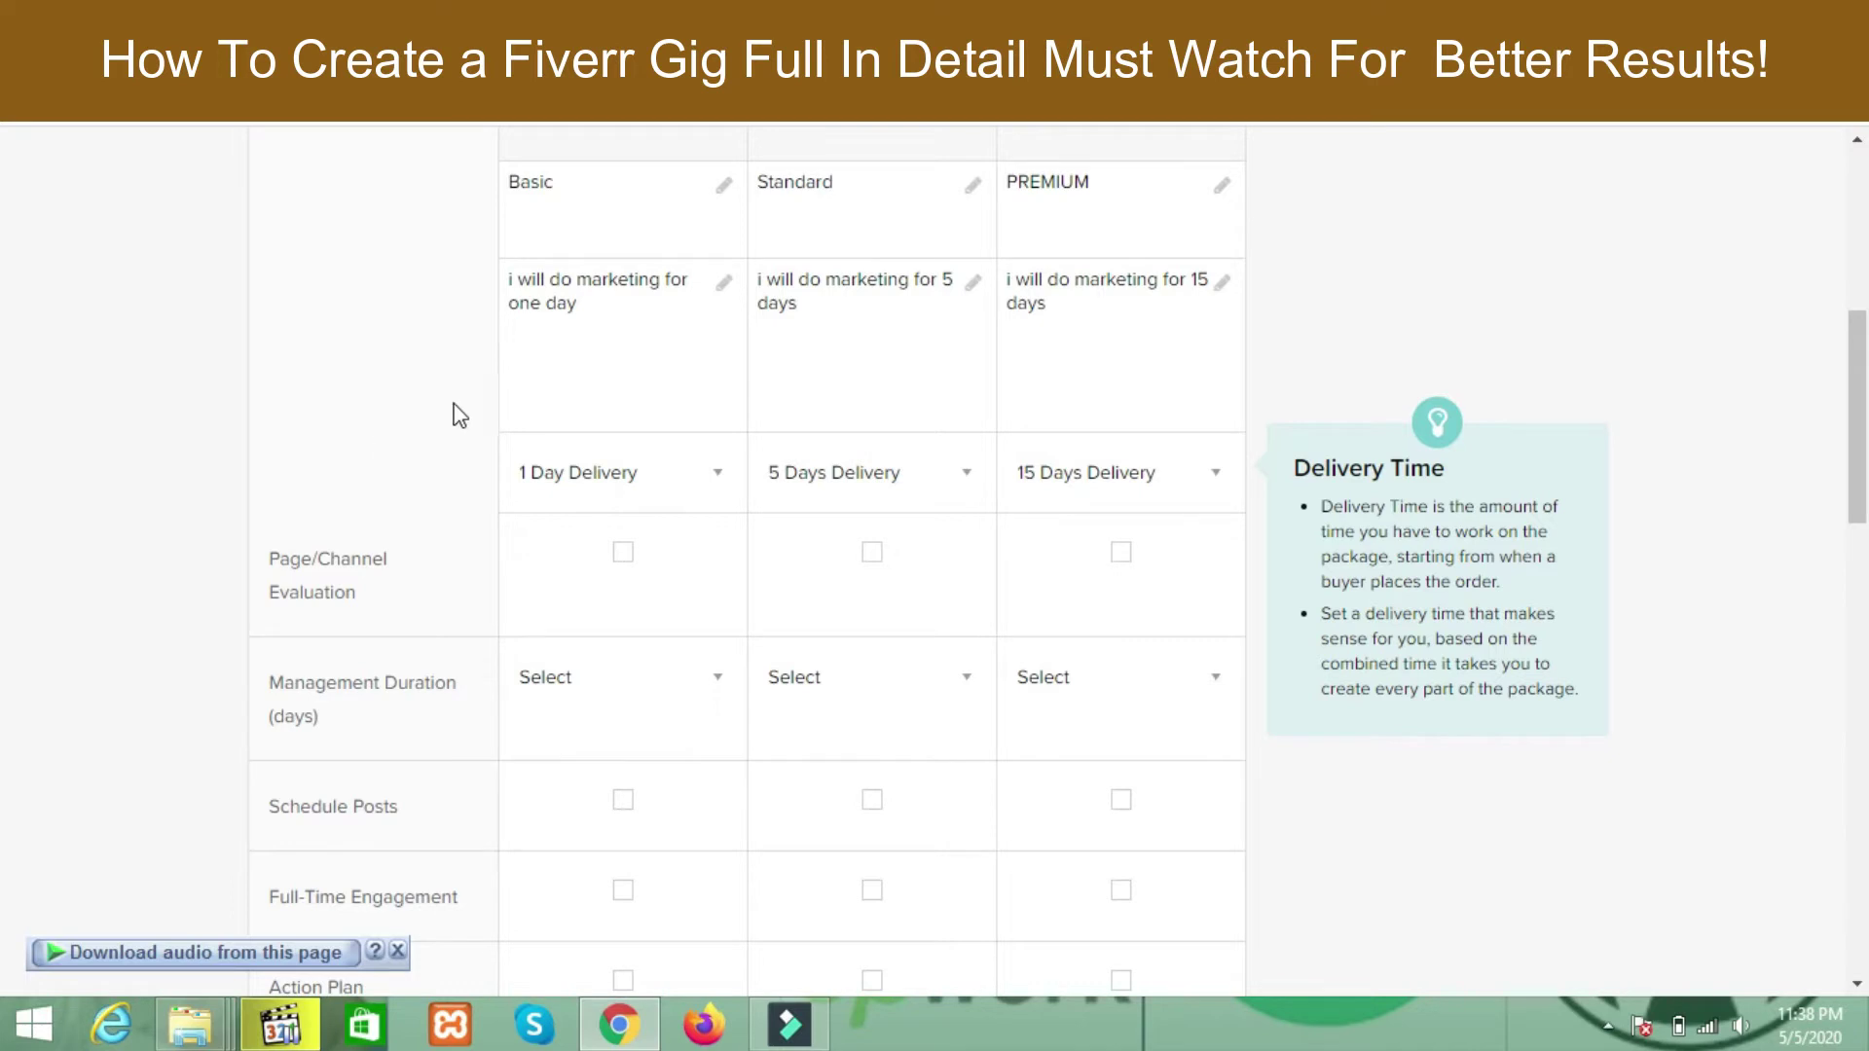
- Include Page/Channel Evaluation in the Basic, Standard and Premium packages
{"action": "scroll", "coordinate": [1854, 409], "scroll_direction": "up", "scroll_amount": 4}
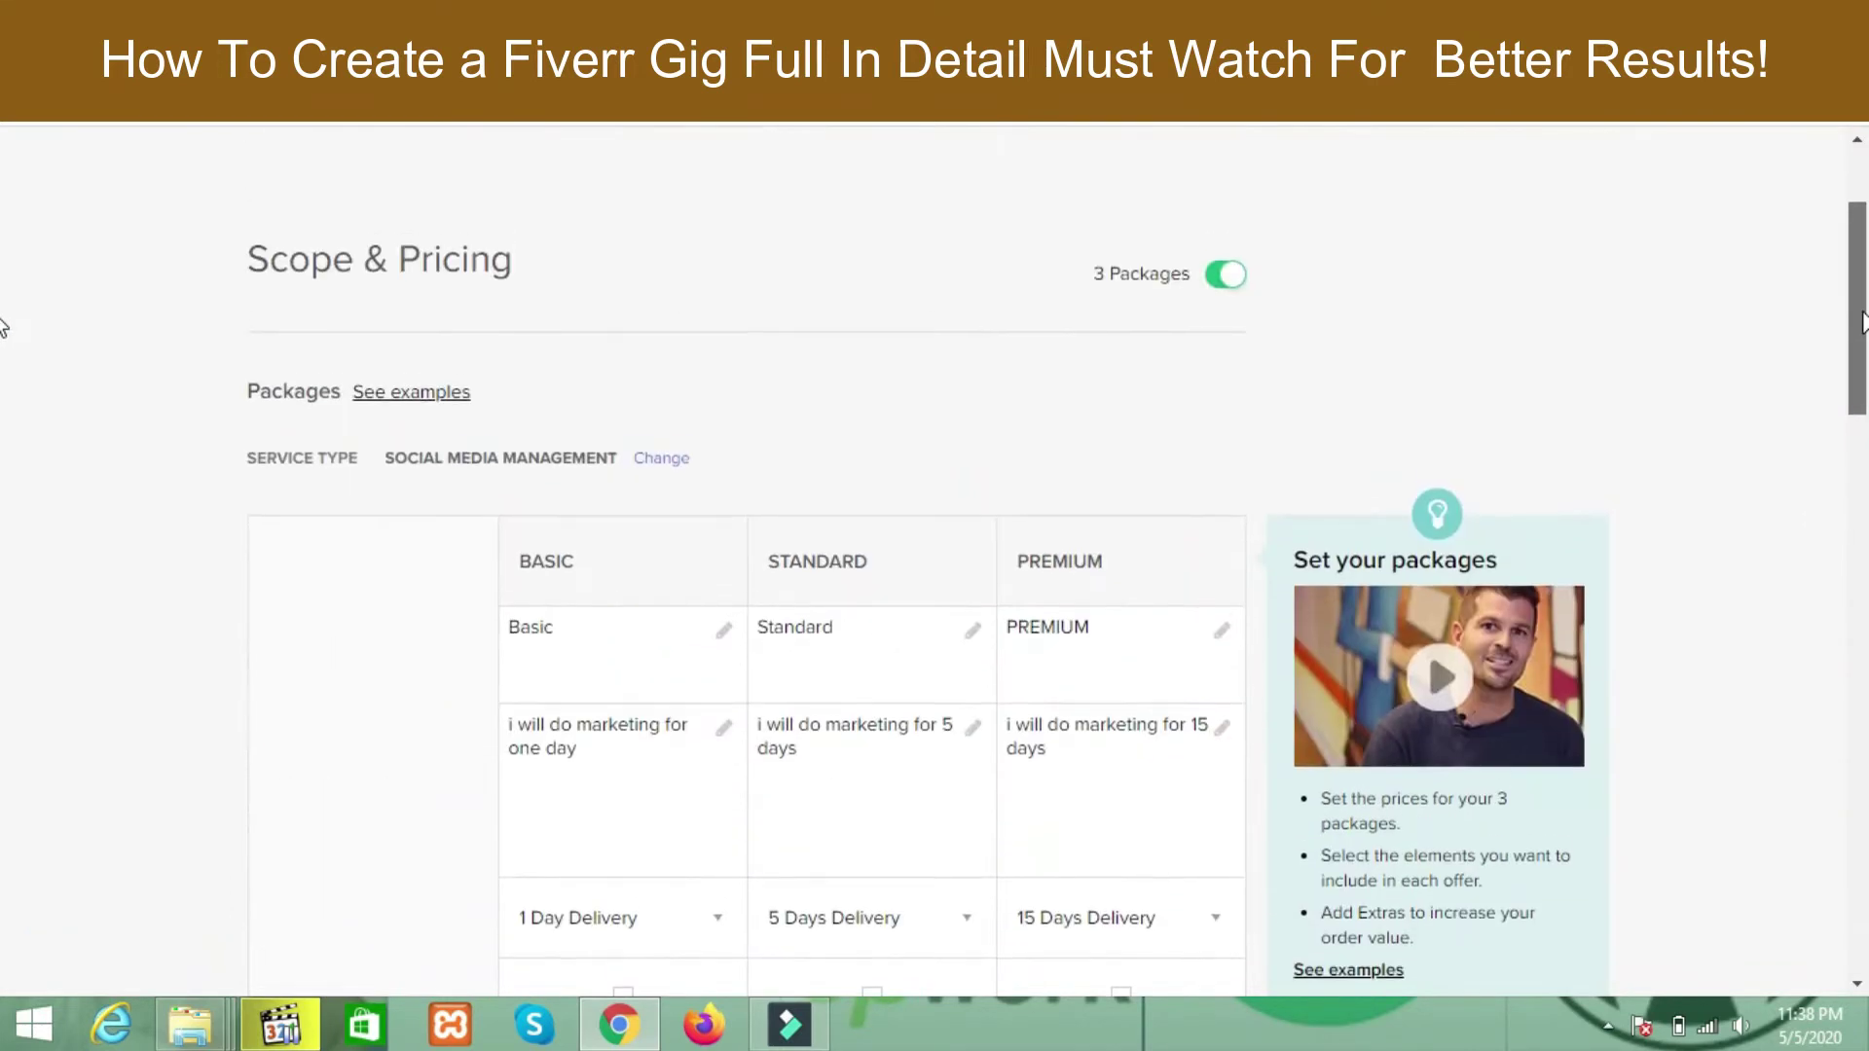
{"action": "scroll", "coordinate": [1860, 375], "scroll_direction": "down", "scroll_amount": 5}
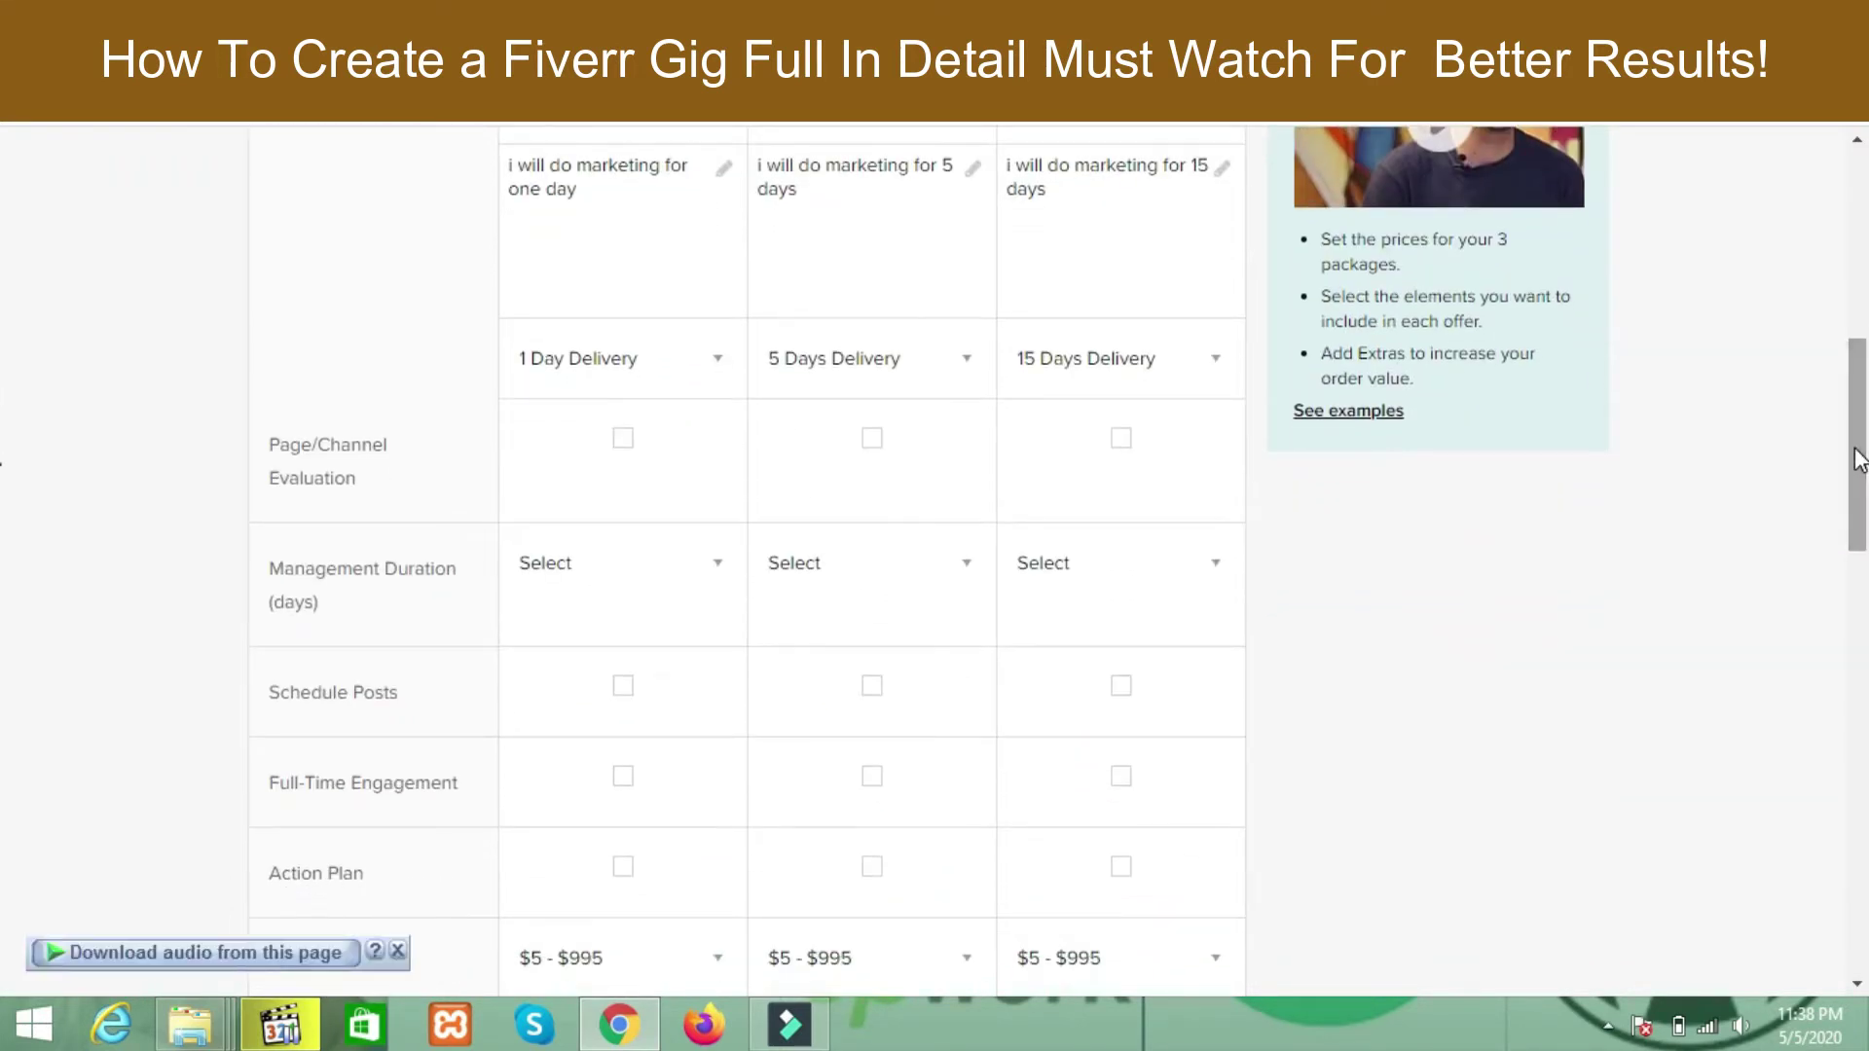
{"action": "left_click", "coordinate": [621, 443]}
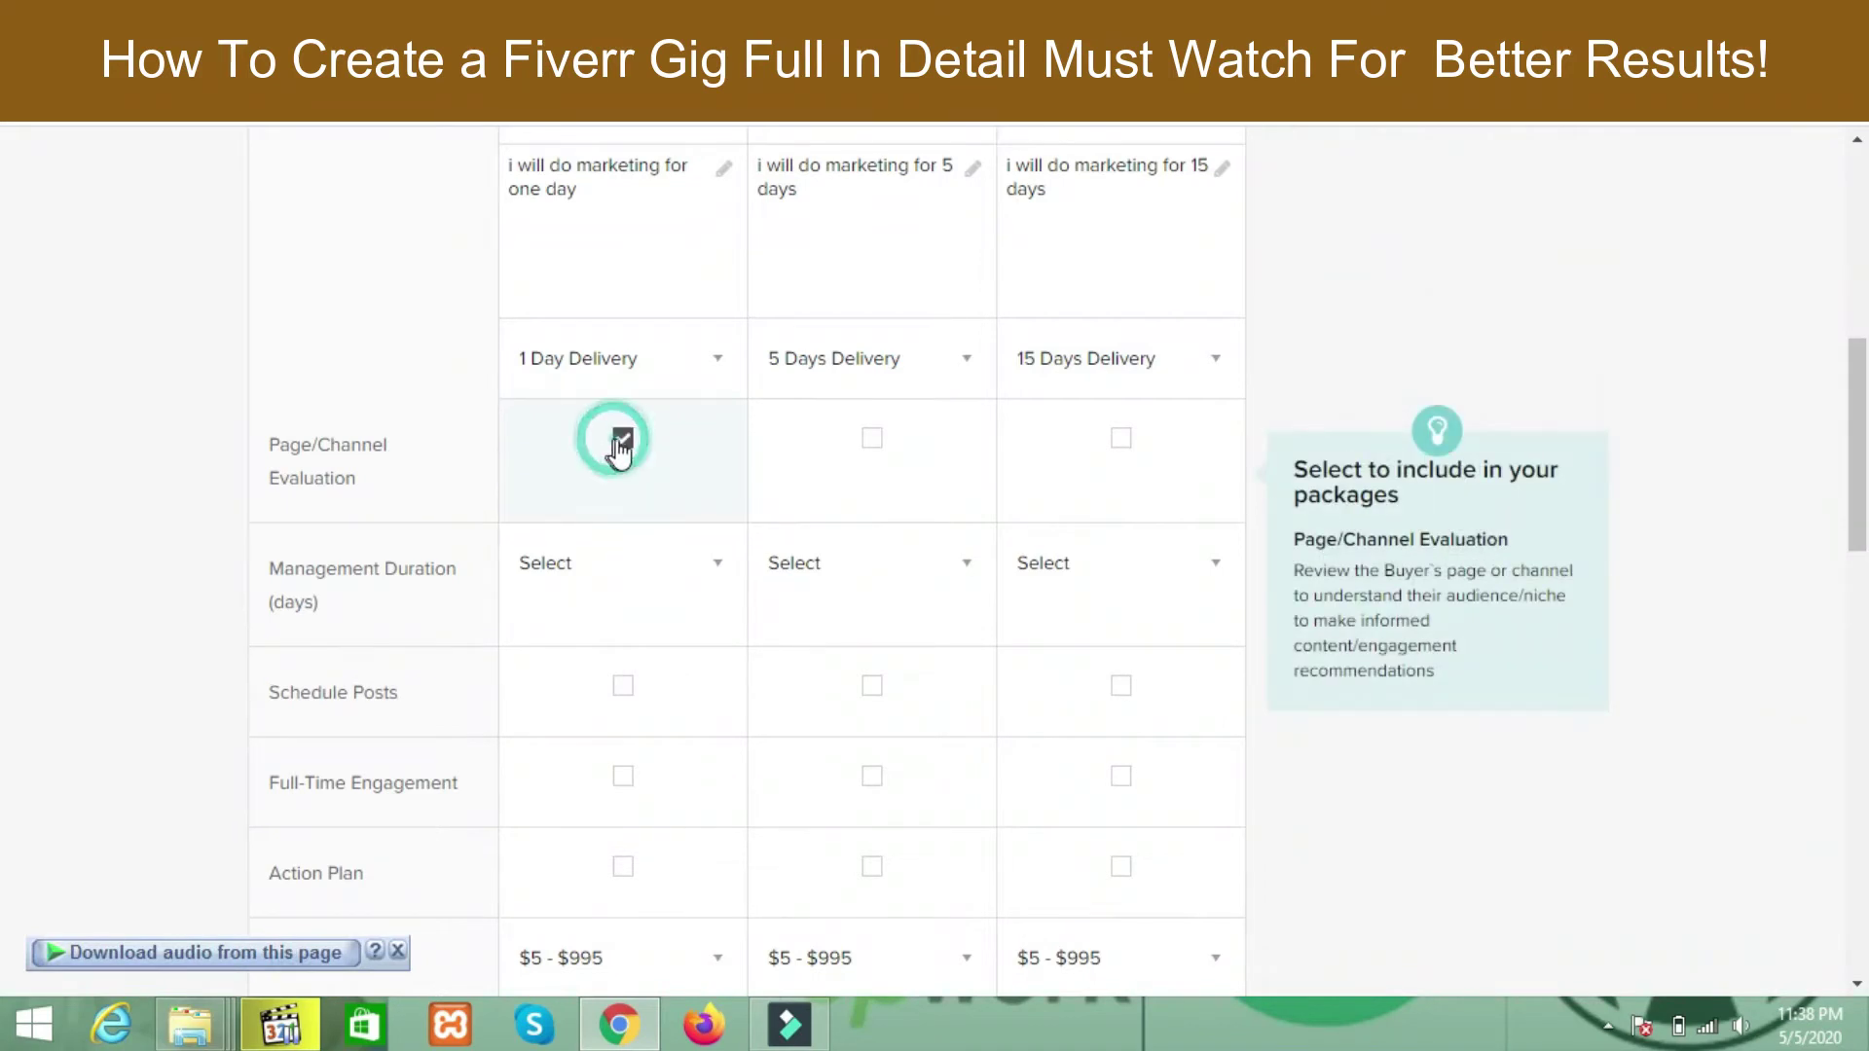
{"action": "left_click", "coordinate": [889, 452]}
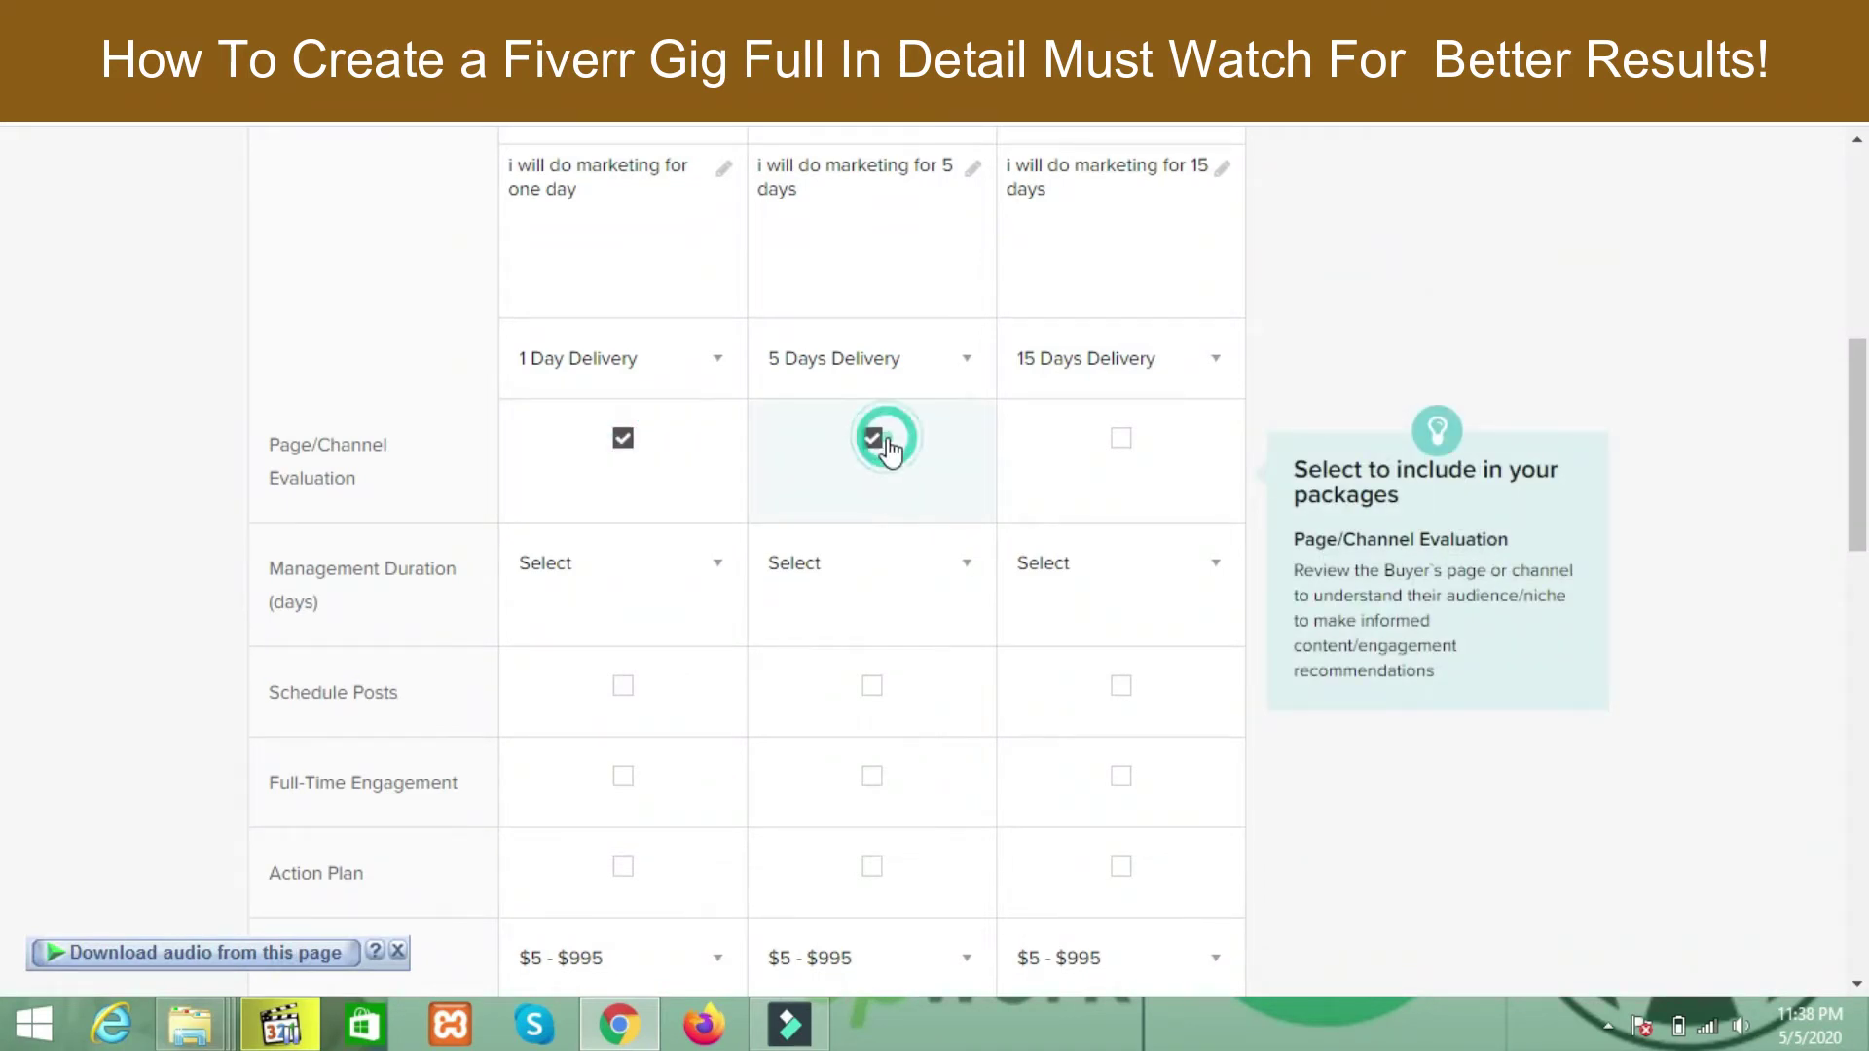
{"action": "left_click", "coordinate": [1122, 443]}
- Set the management duration to 1 day for Basic, 5 days for Standard and 15 days for Premium
{"action": "left_click", "coordinate": [587, 563]}
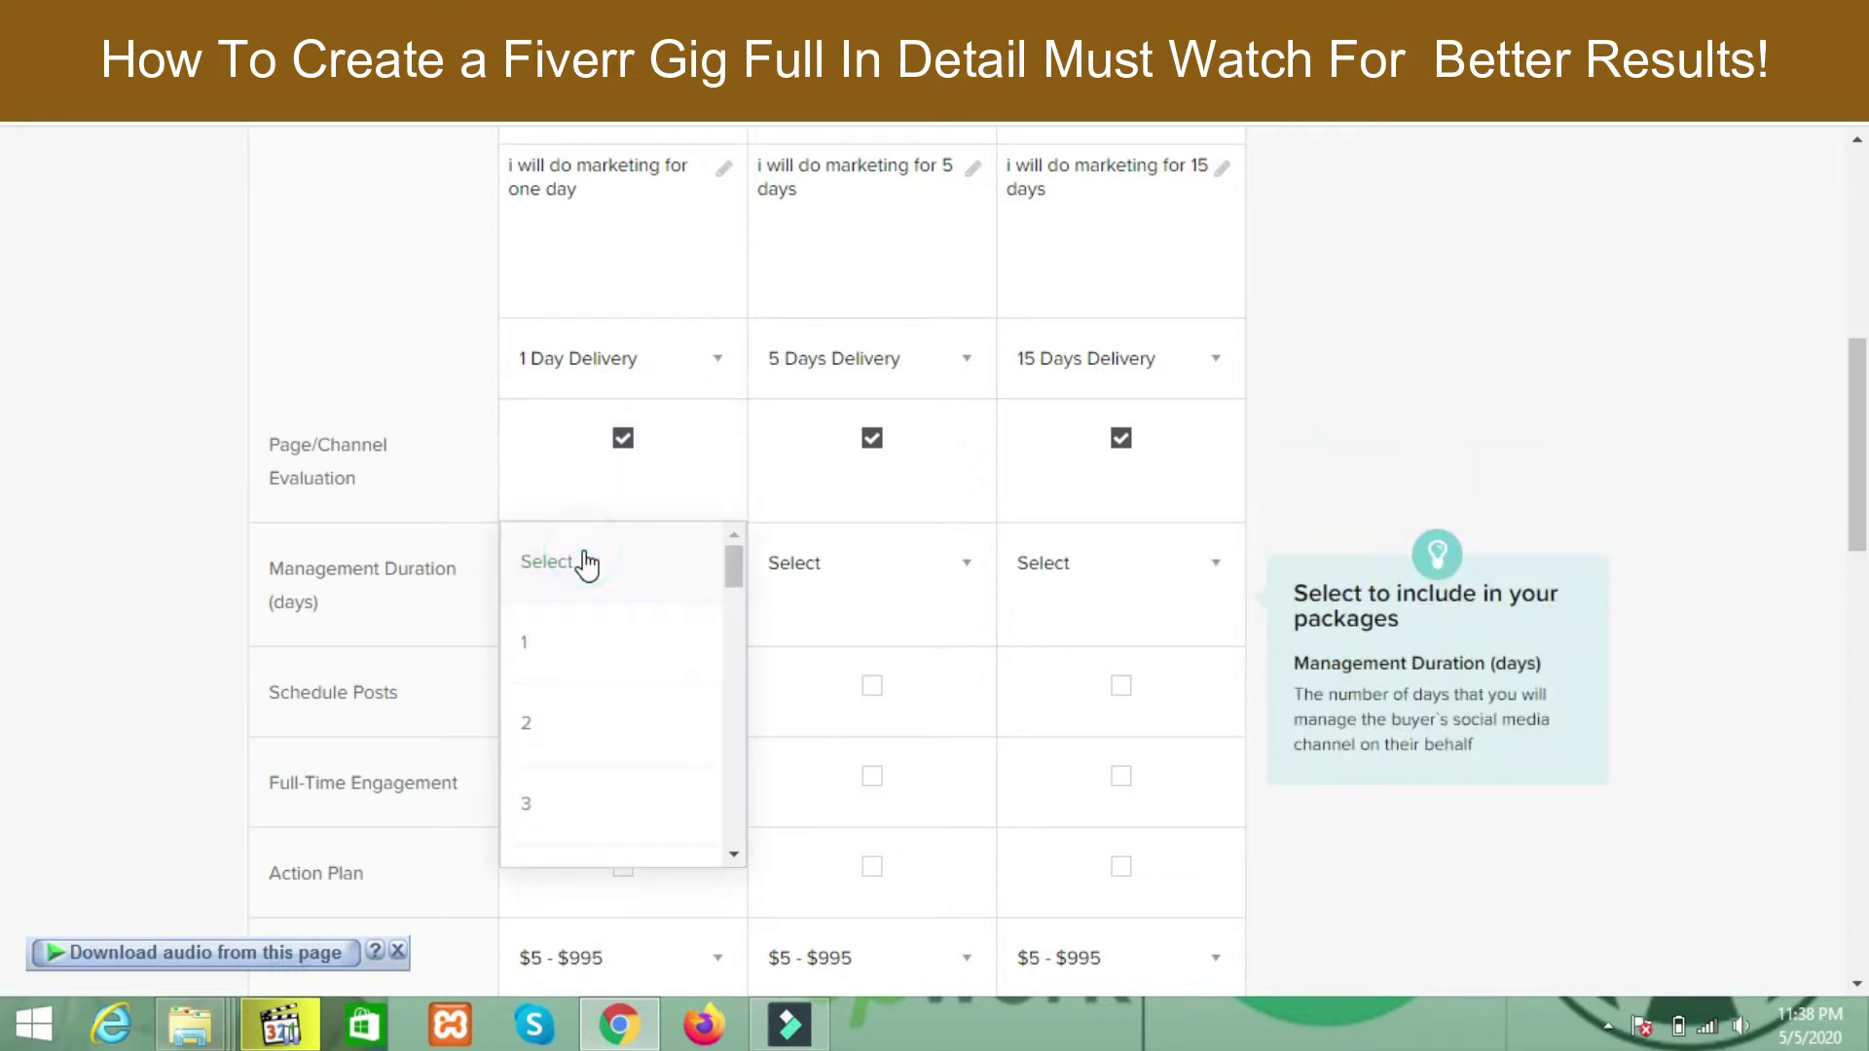
{"action": "left_click", "coordinate": [596, 635]}
{"action": "left_click", "coordinate": [839, 589]}
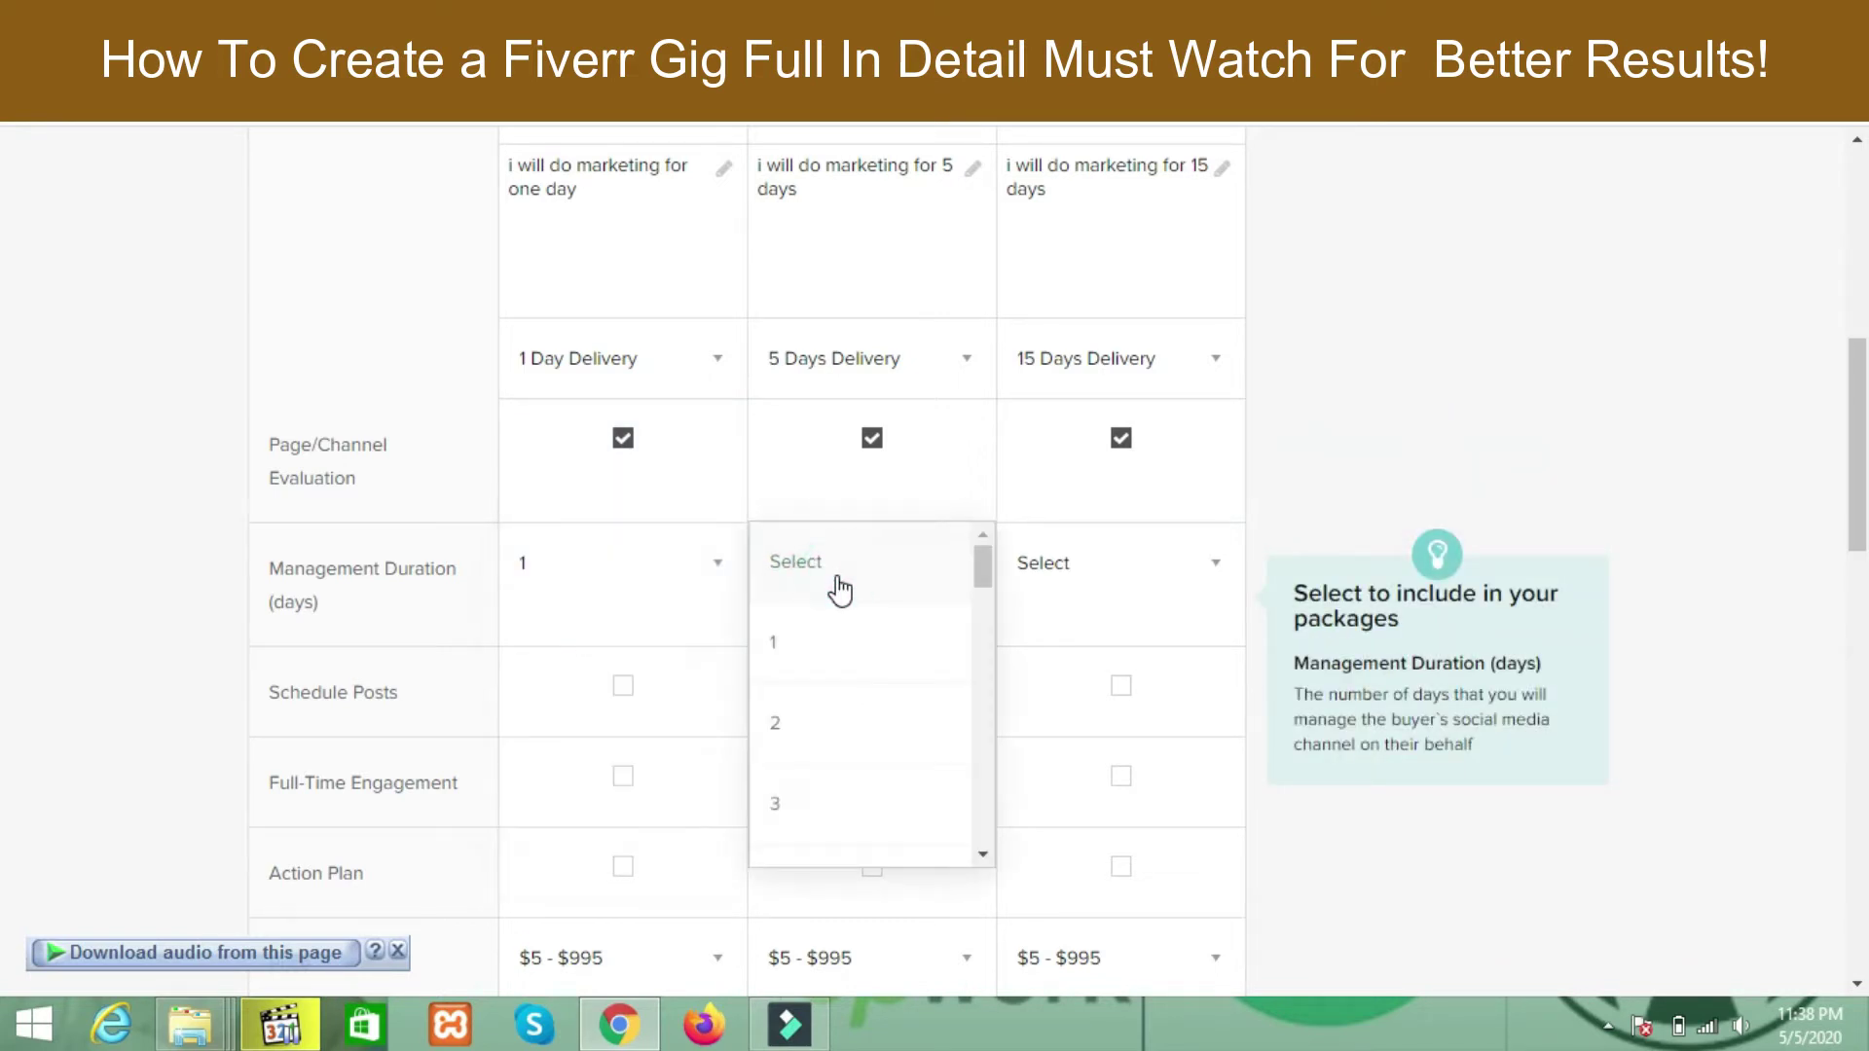
{"action": "left_click_drag", "start_coordinate": [981, 577], "coordinate": [978, 612]}
{"action": "left_click", "coordinate": [854, 697]}
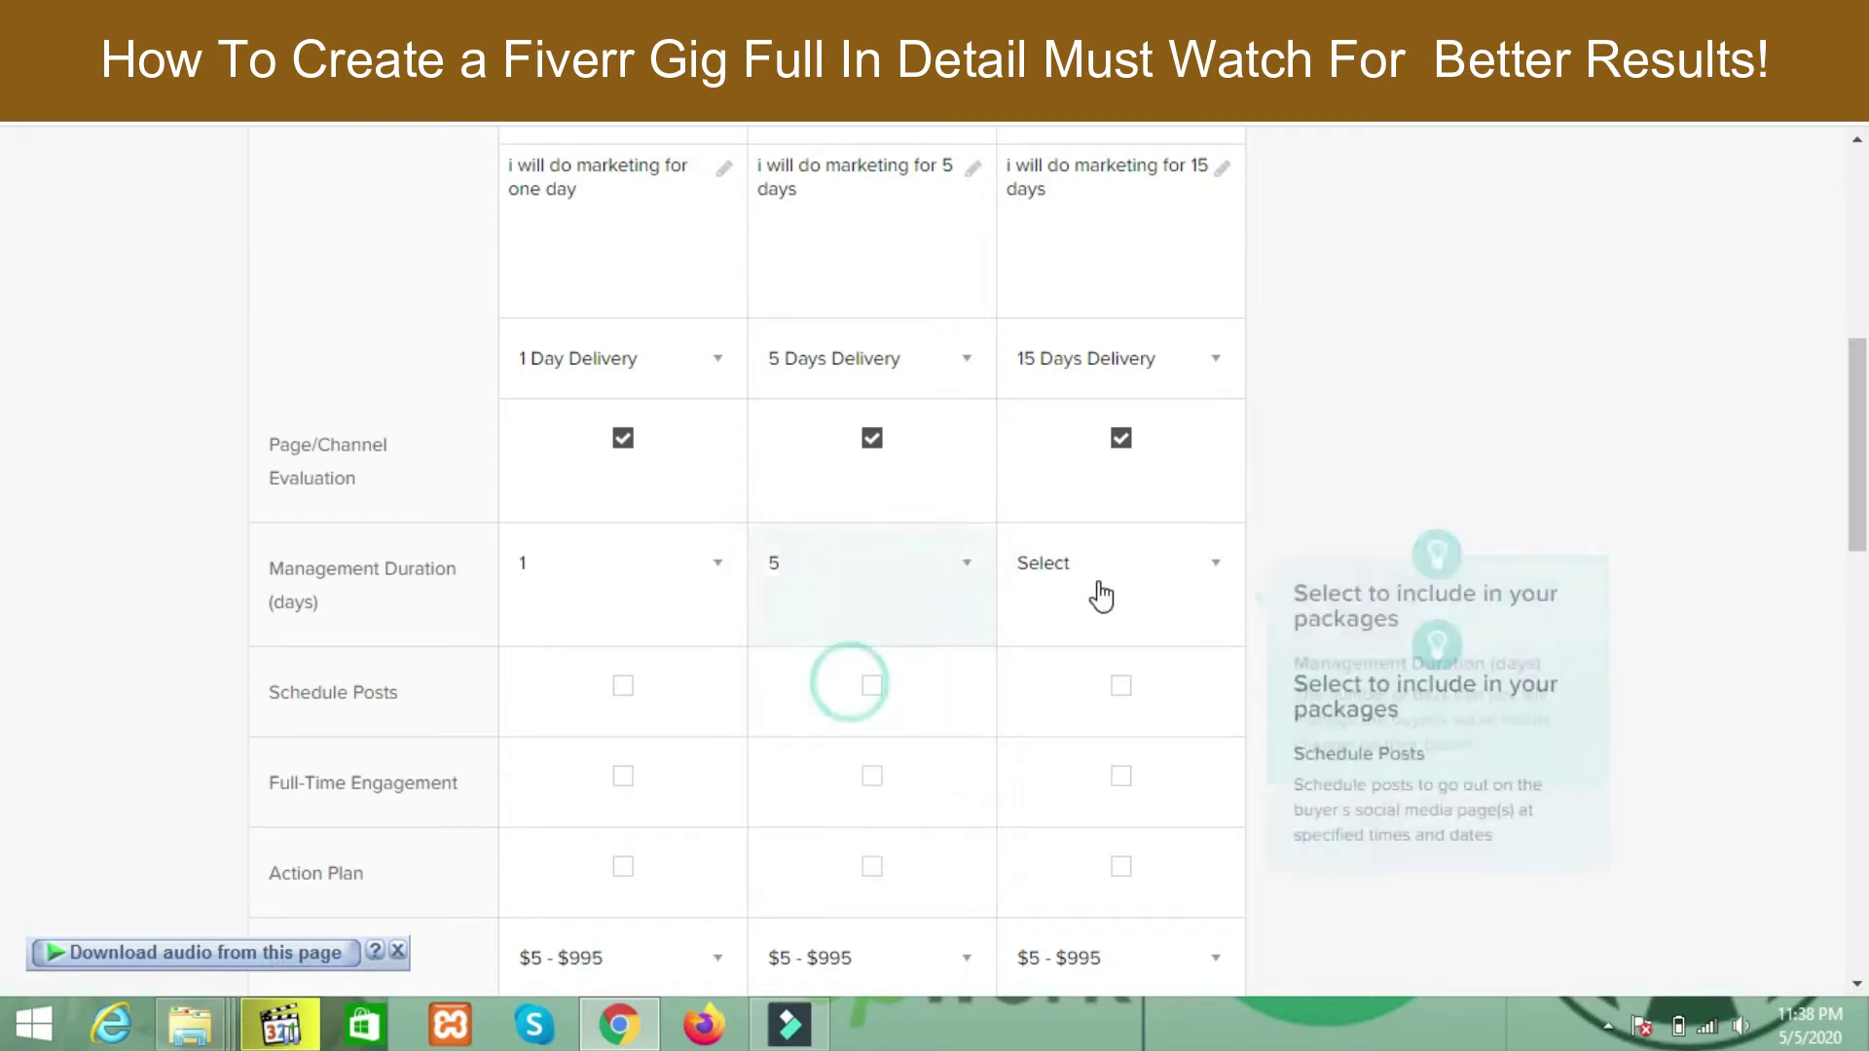
{"action": "left_click", "coordinate": [1100, 576]}
{"action": "left_click_drag", "start_coordinate": [1229, 577], "coordinate": [1223, 685]}
{"action": "left_click", "coordinate": [1040, 750]}
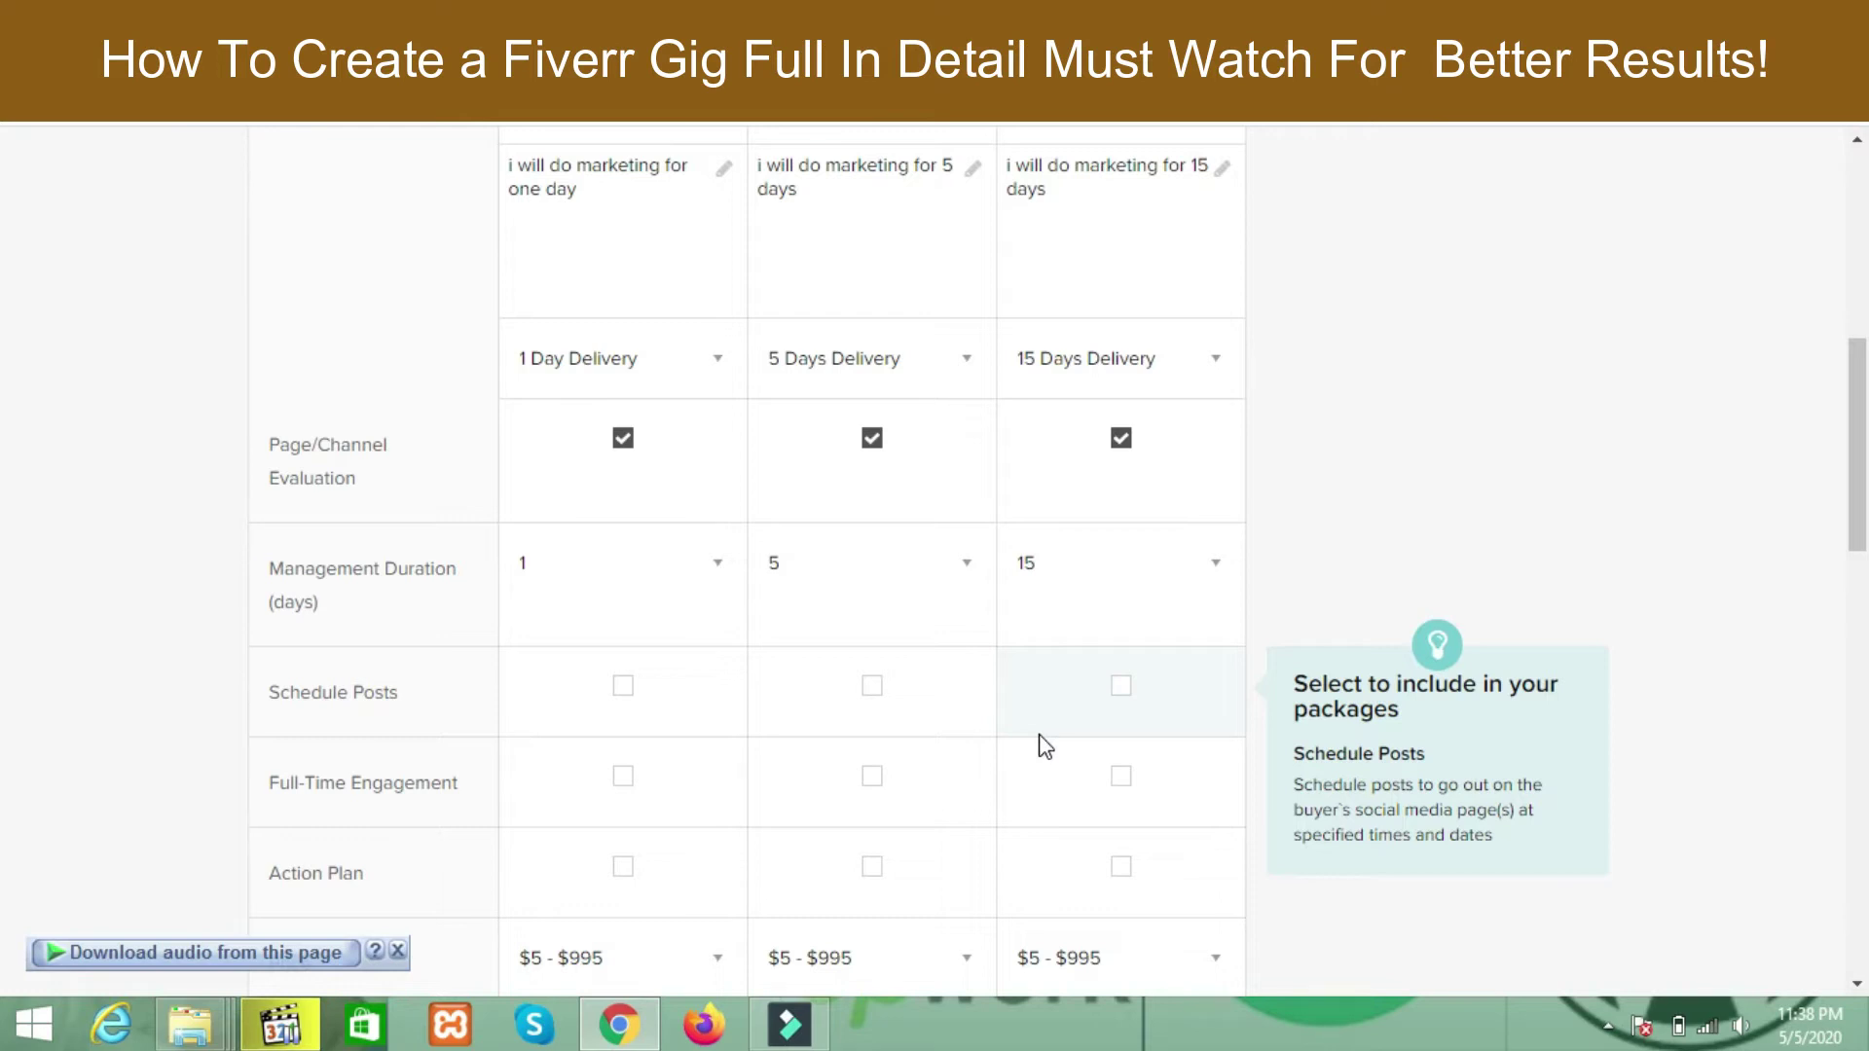
- Include Schedule Posts in the Basic package
{"action": "mouse_move", "coordinate": [1848, 446]}
{"action": "left_mouse_down"}
{"action": "mouse_move", "coordinate": [1862, 279]}
{"action": "mouse_move", "coordinate": [1861, 433]}
{"action": "left_mouse_up"}
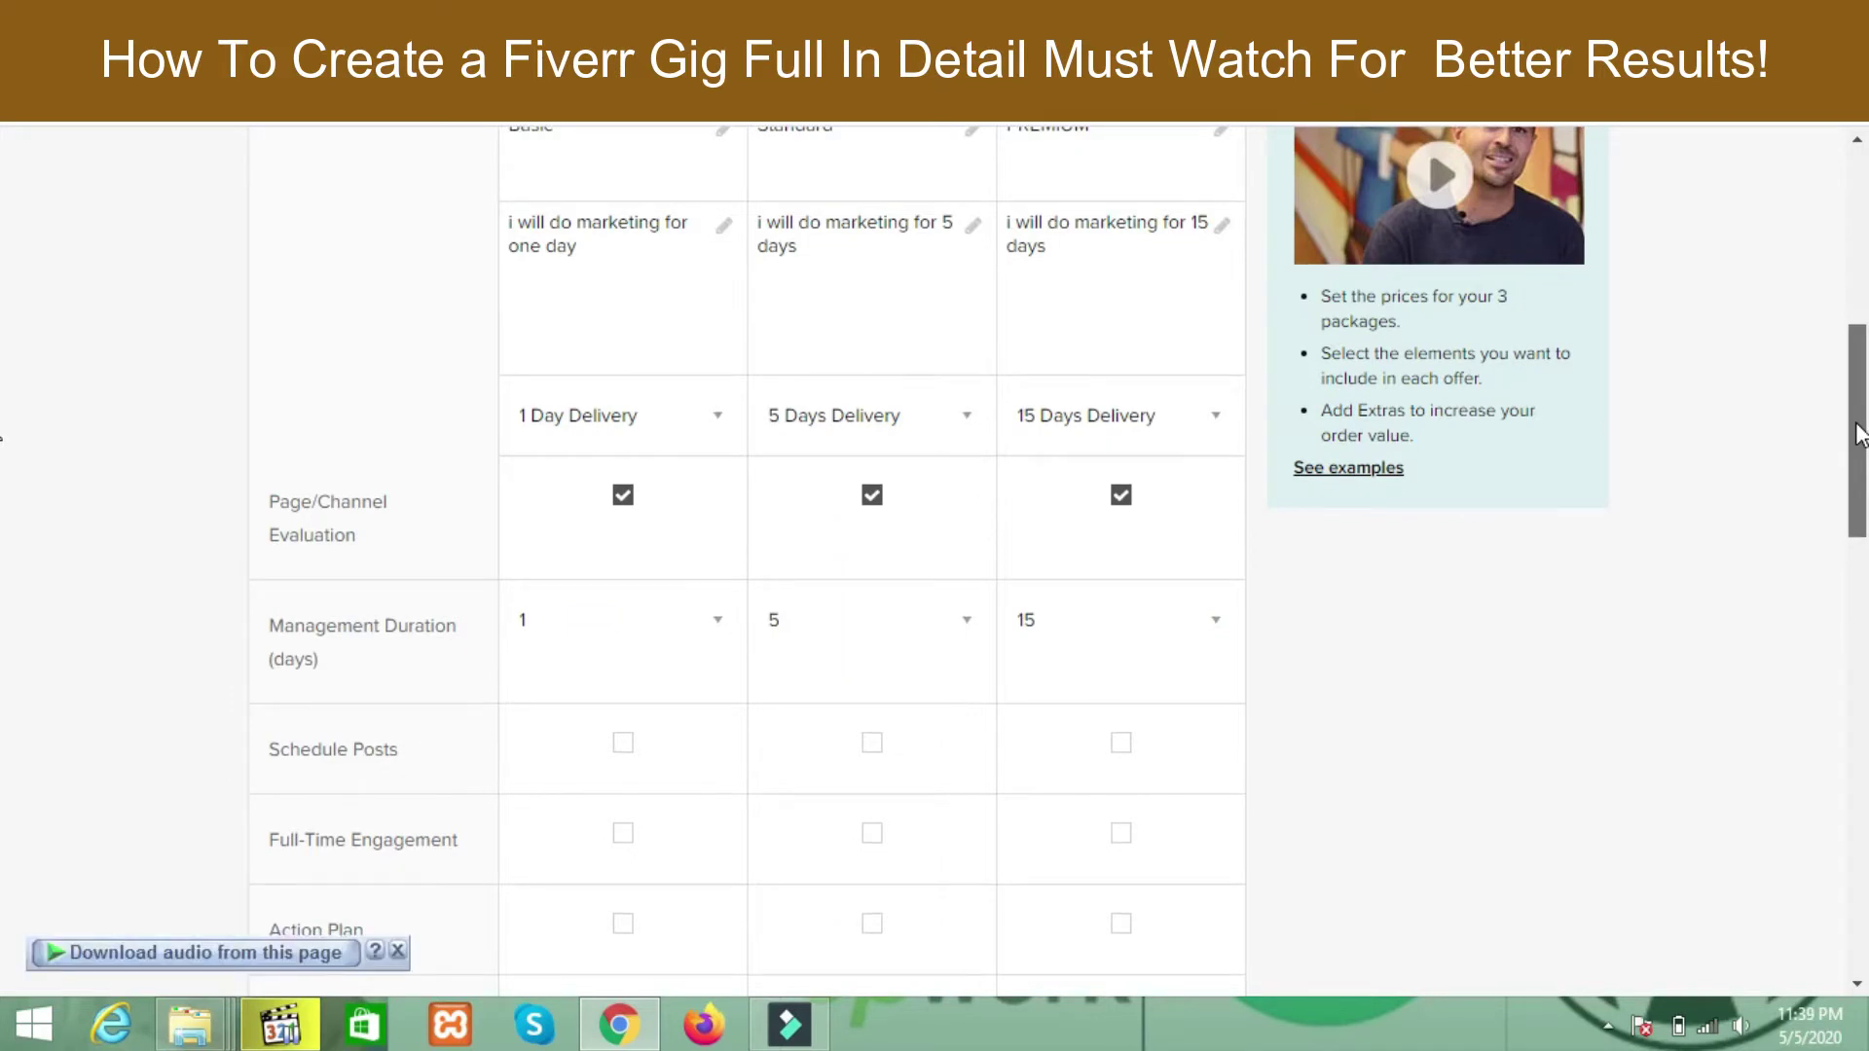
{"action": "left_click_drag", "start_coordinate": [1861, 433], "coordinate": [1862, 567]}
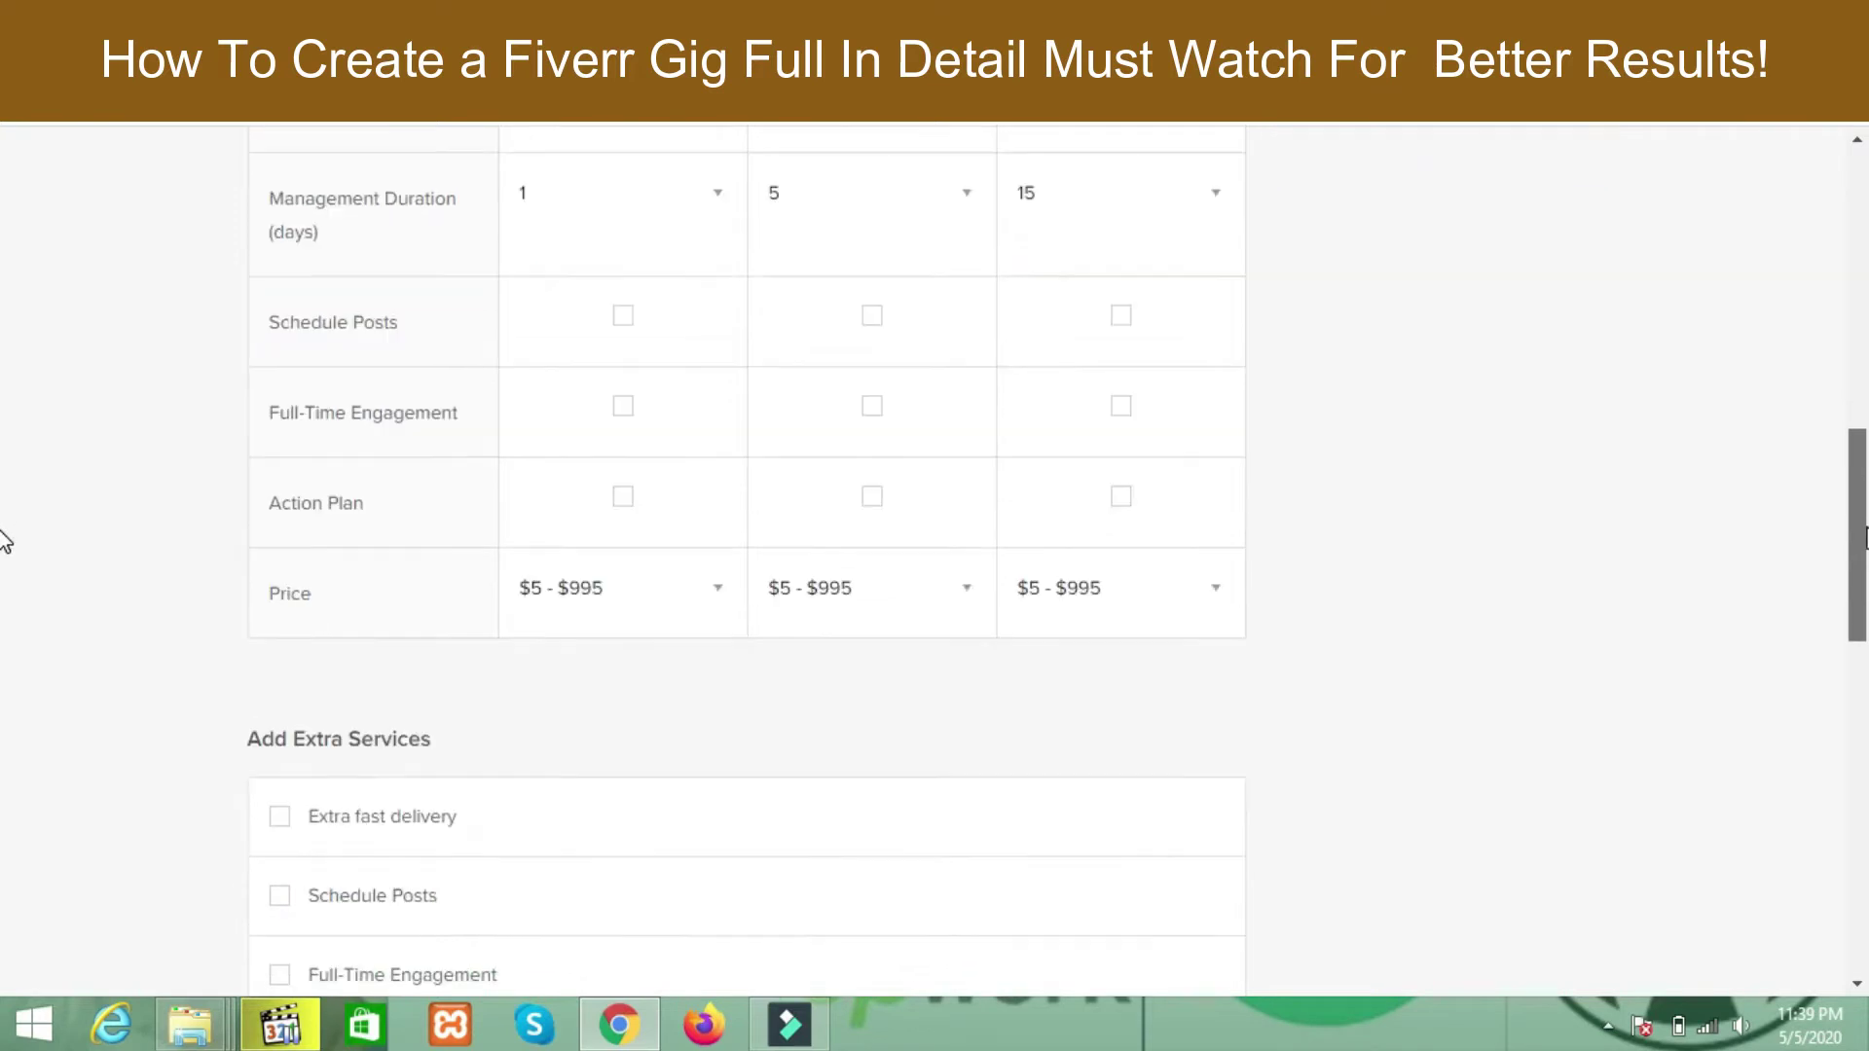
{"action": "left_click", "coordinate": [626, 319]}
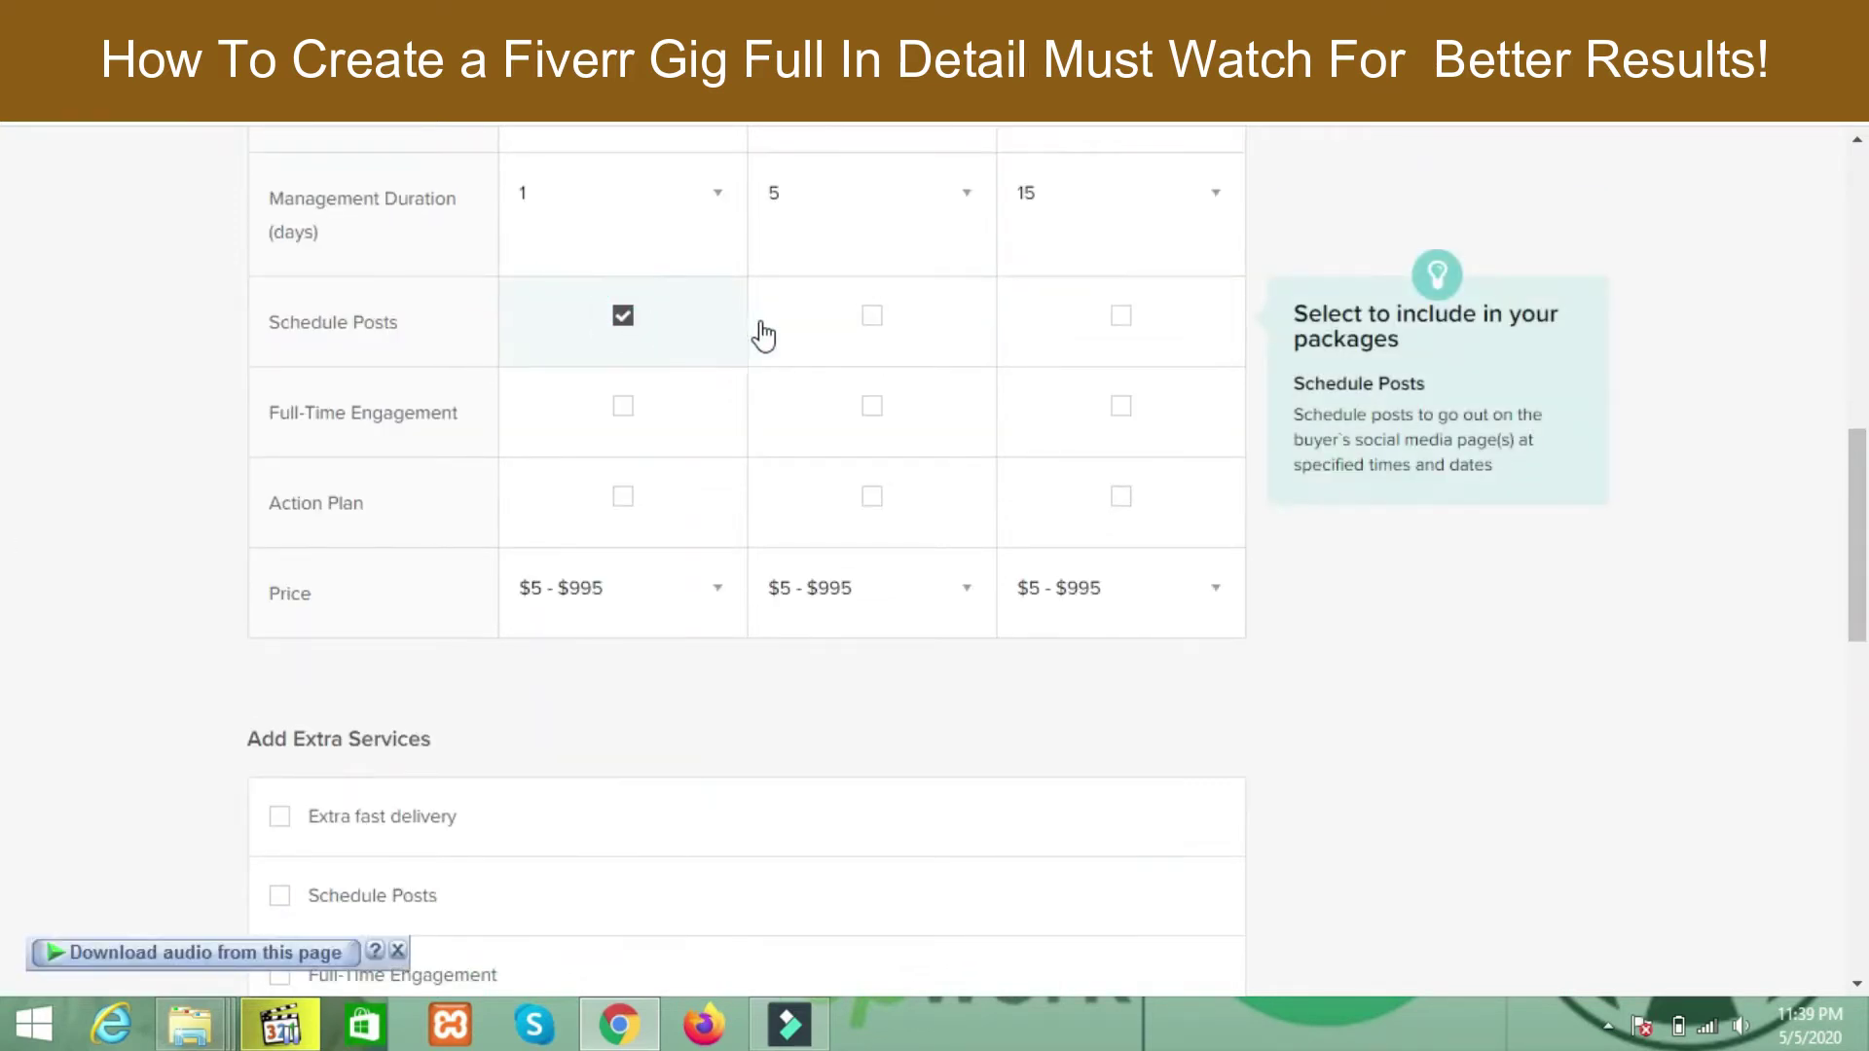